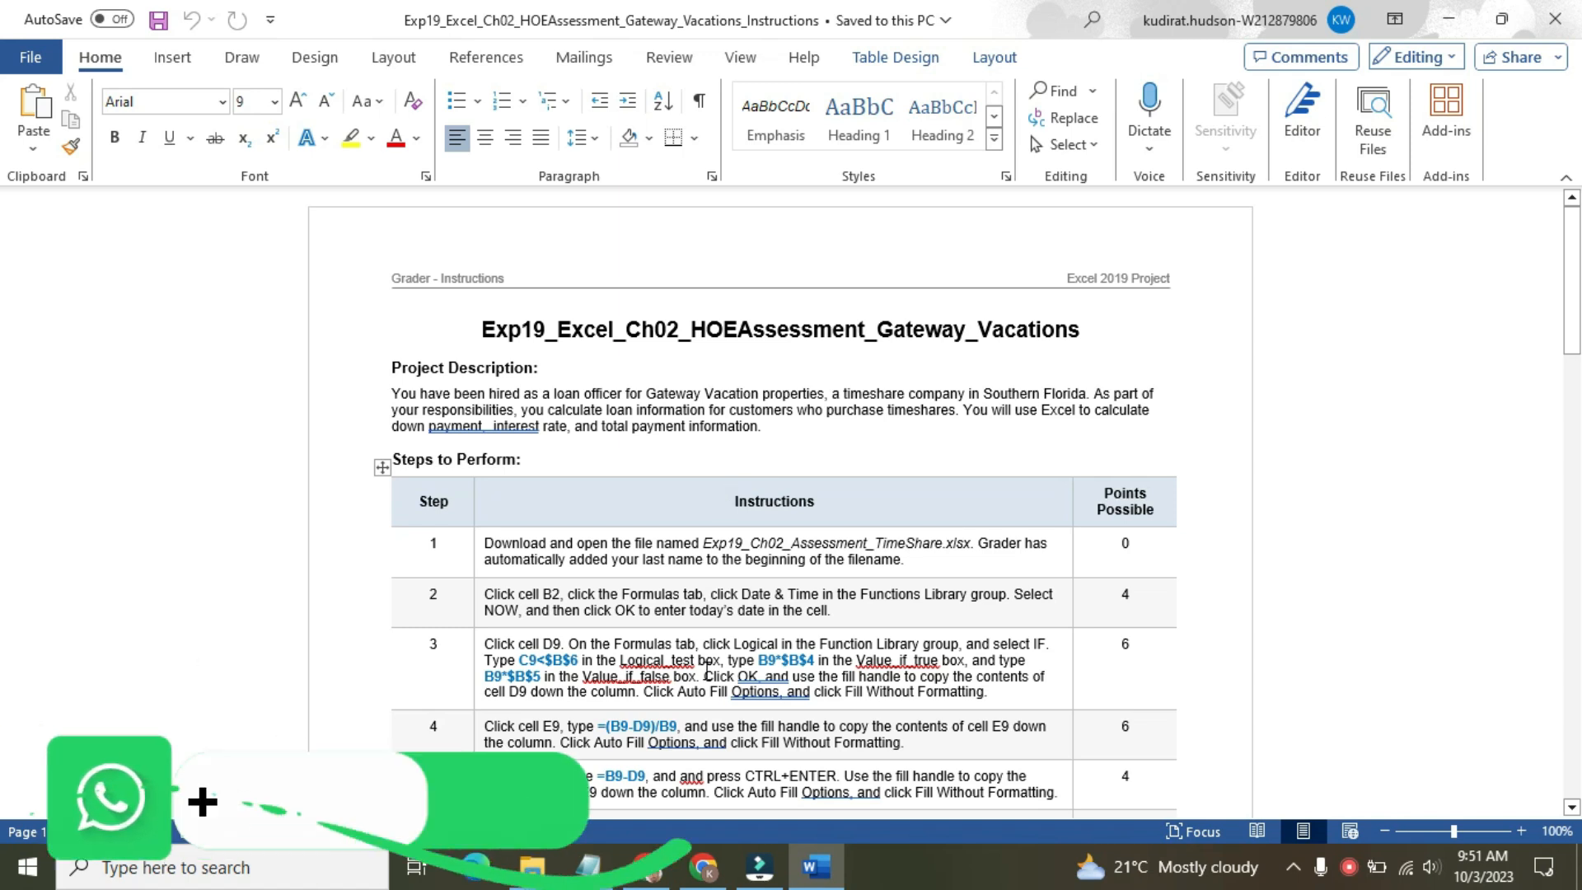
Switch to File Explorer and open the unsolved Exp19_Excel_Ch02_Assessment workbook from the Gateway Vacations folder
left_click(532, 867)
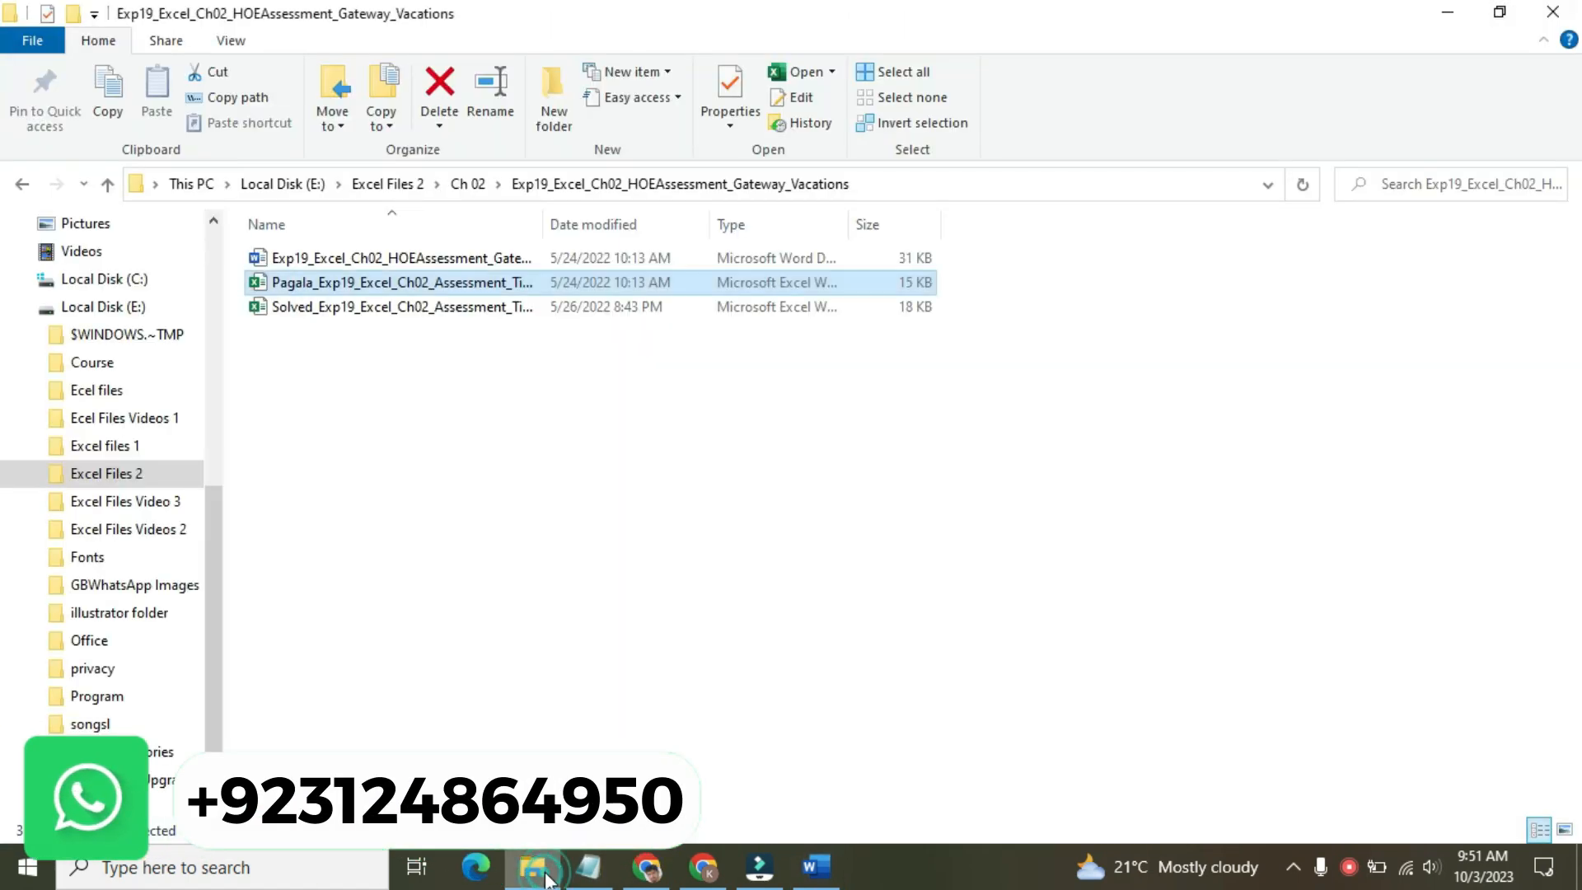
double_click(435, 285)
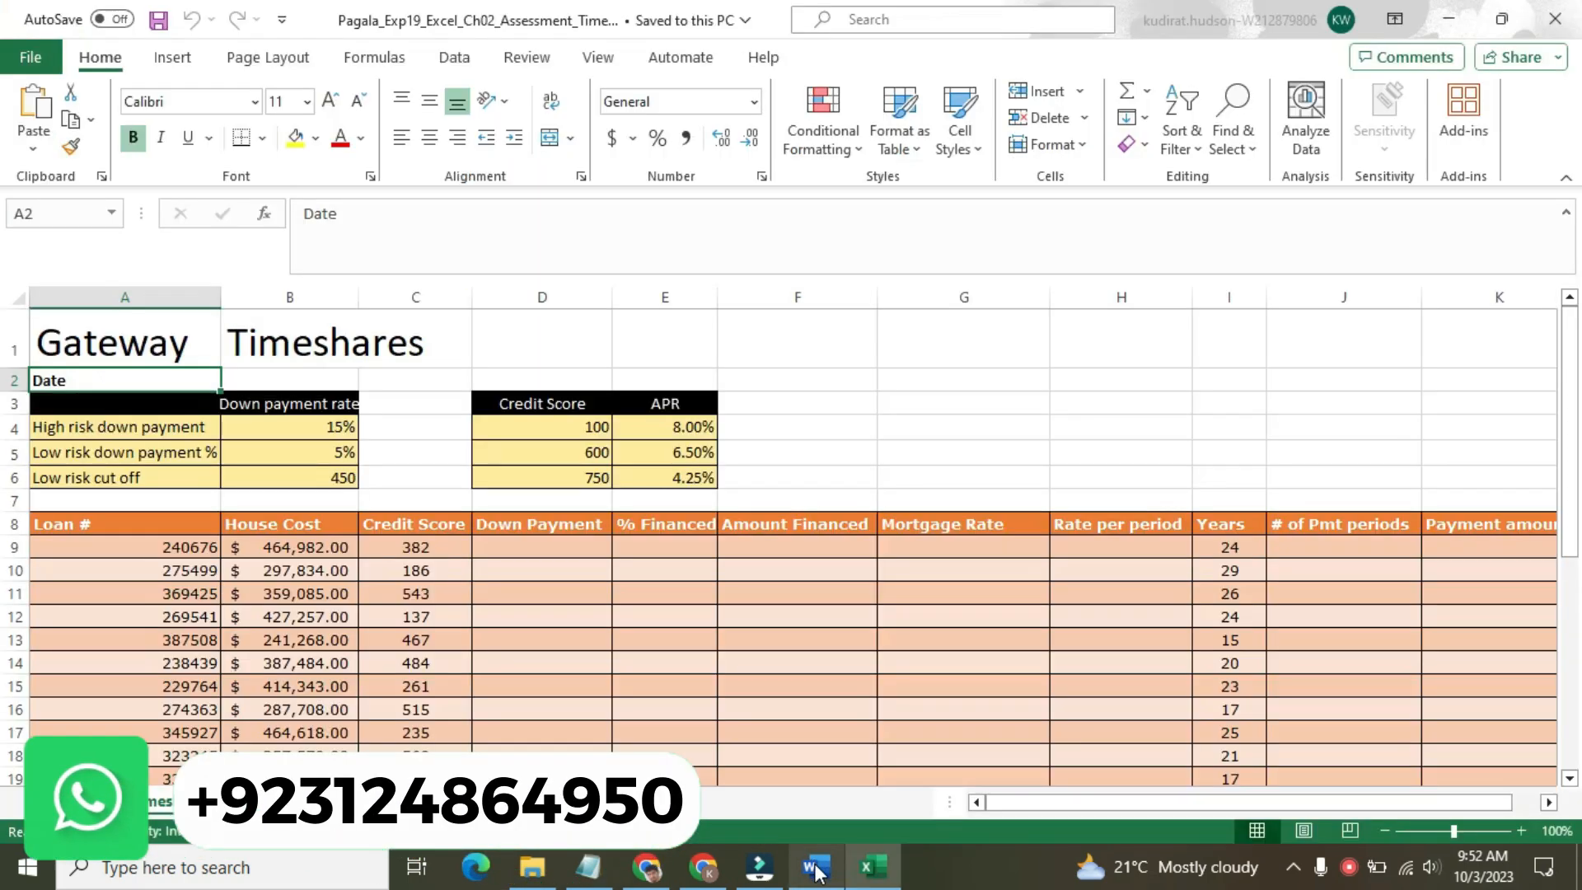
Switch to the Word instructions and highlight the document title and the Project Description section in yellow
left_click(865, 865)
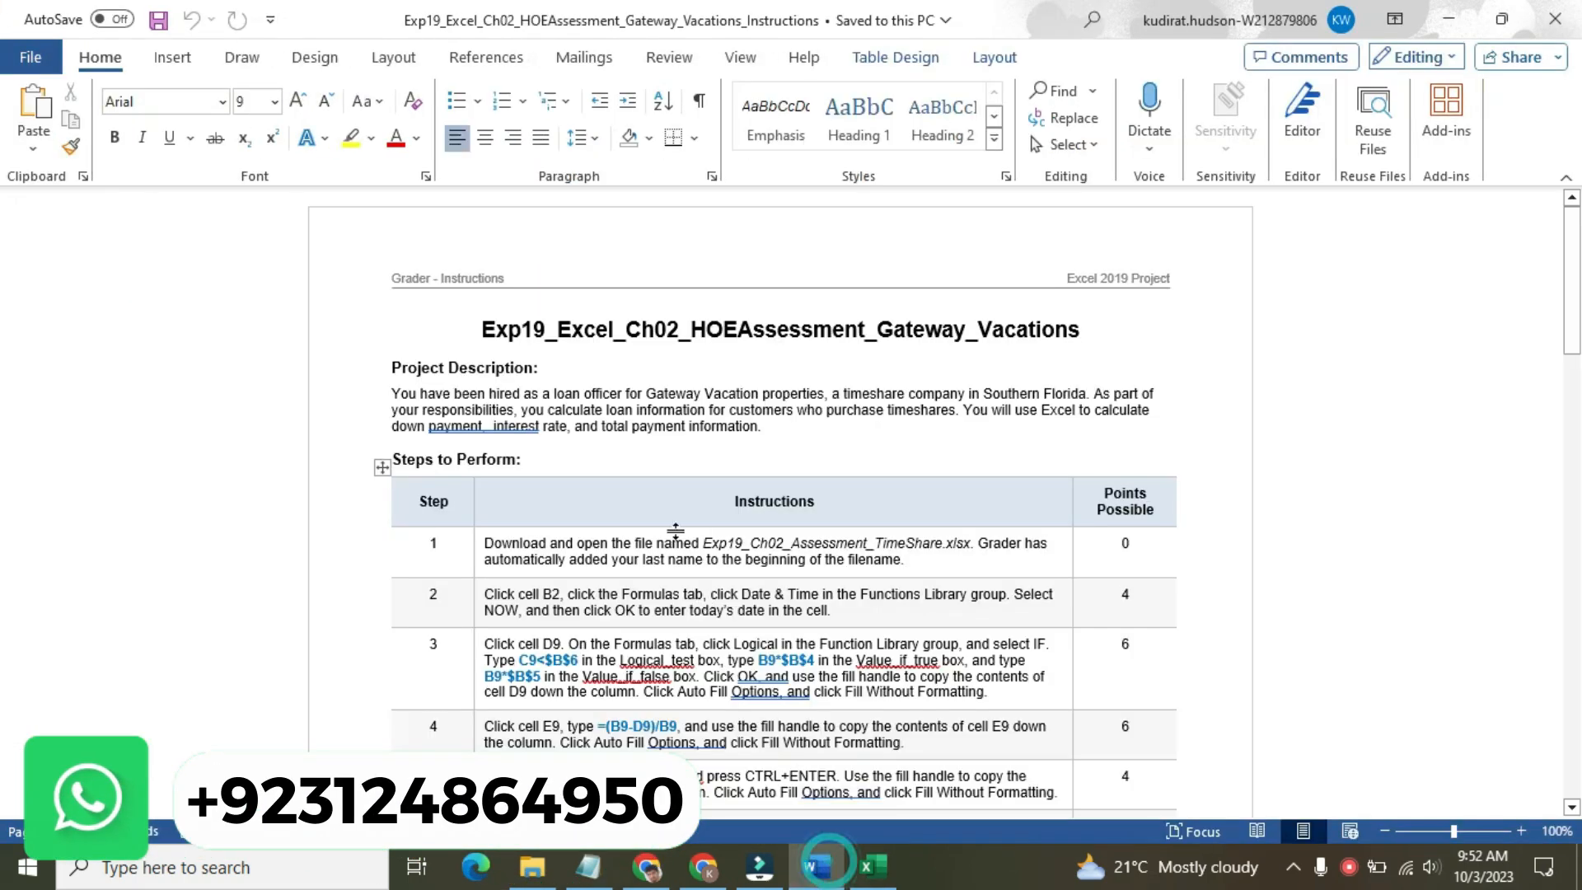
left_click_drag(480, 329, 1080, 320)
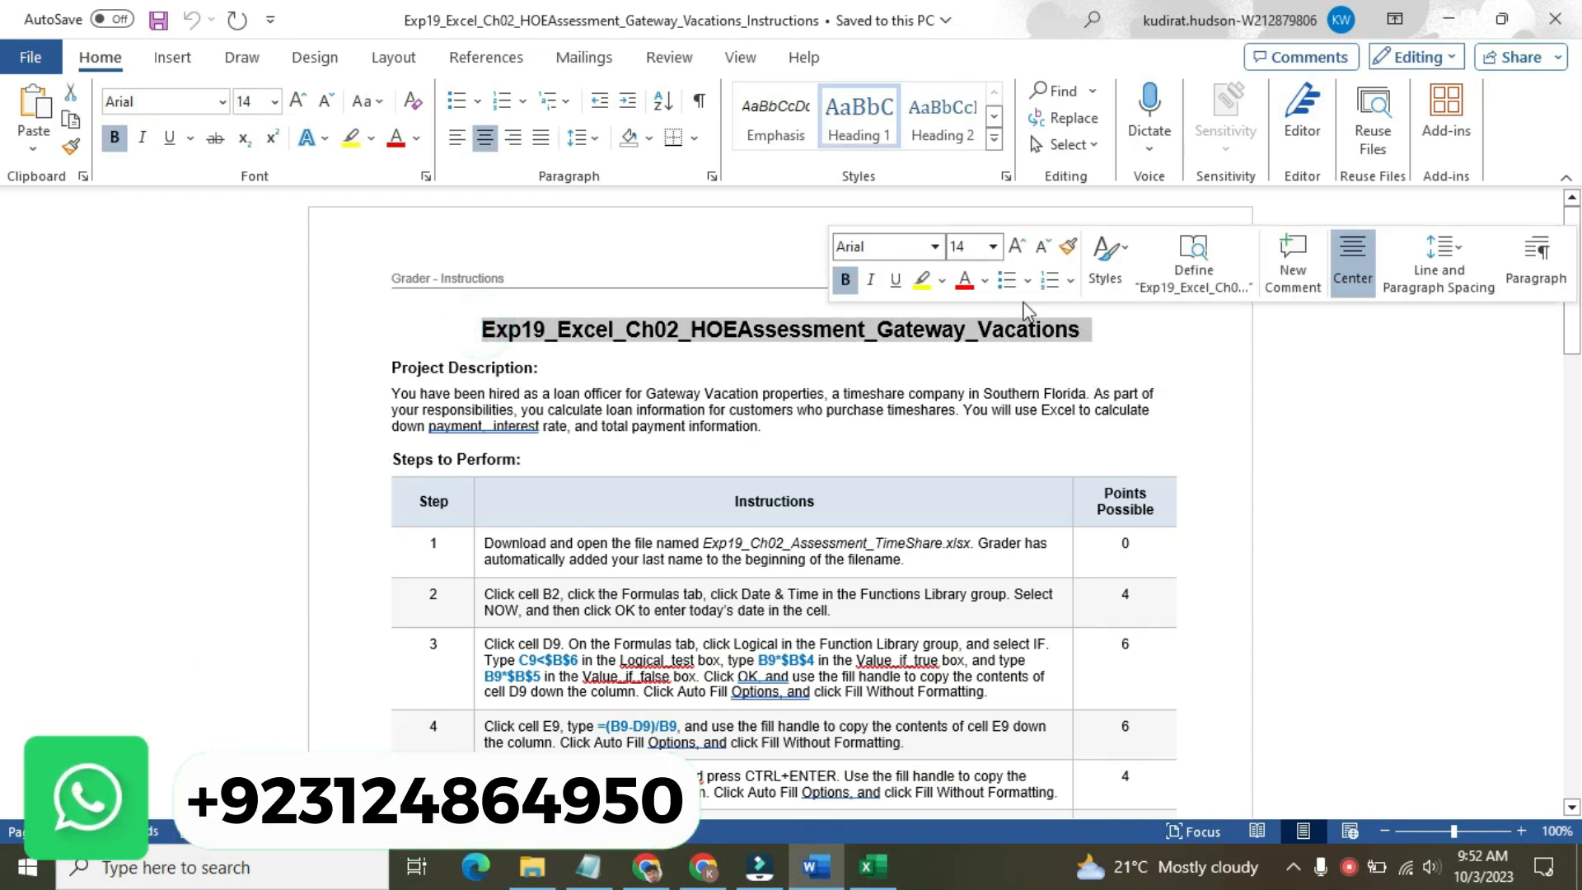
left_click(931, 288)
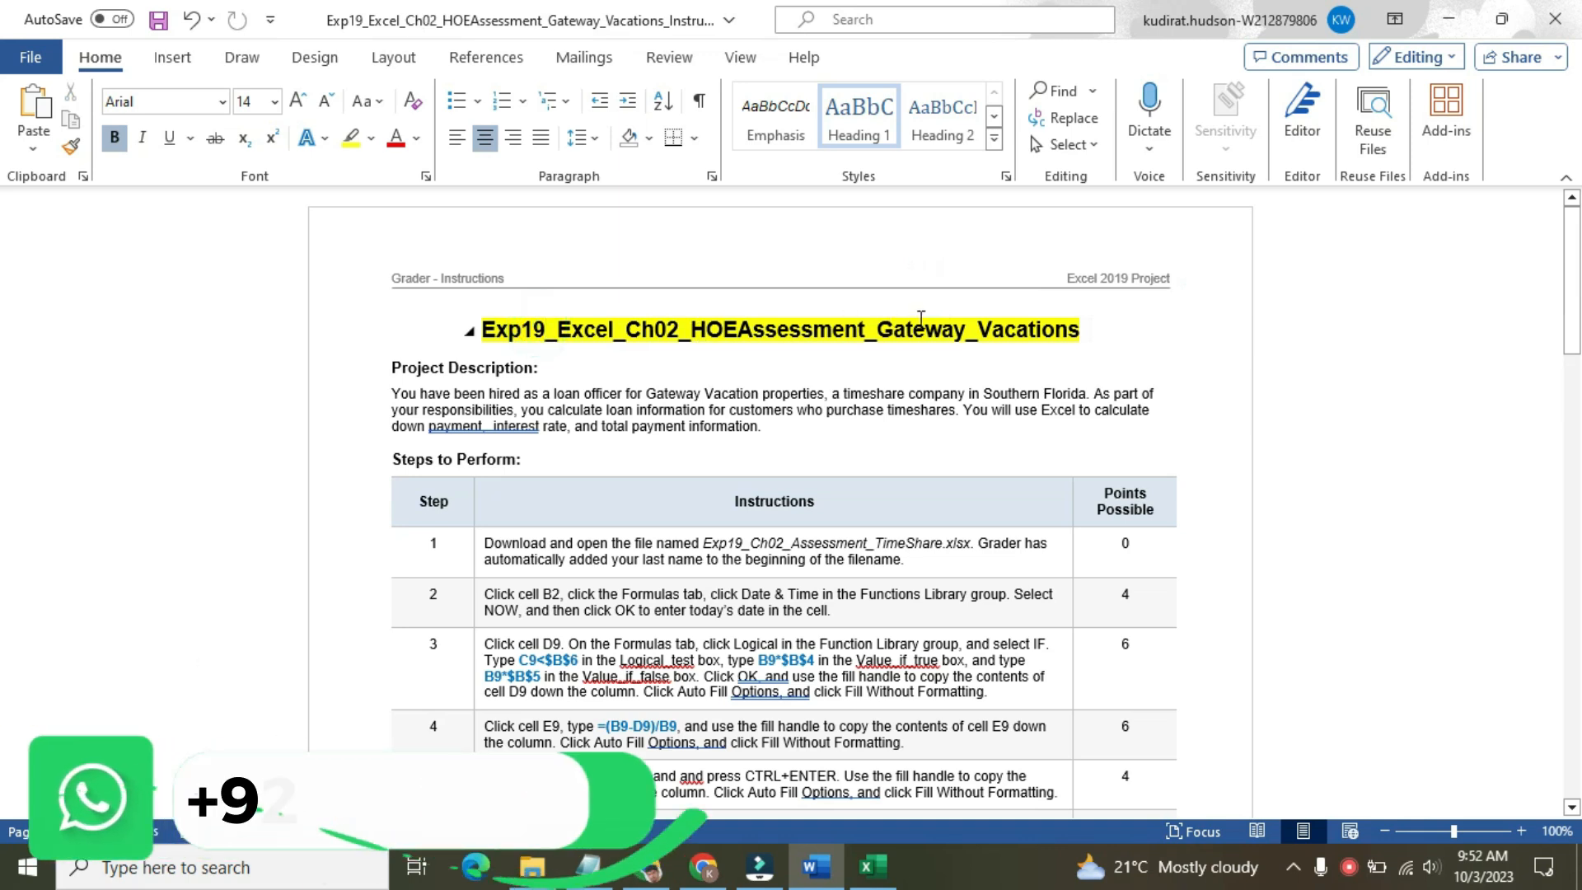
left_click(875, 865)
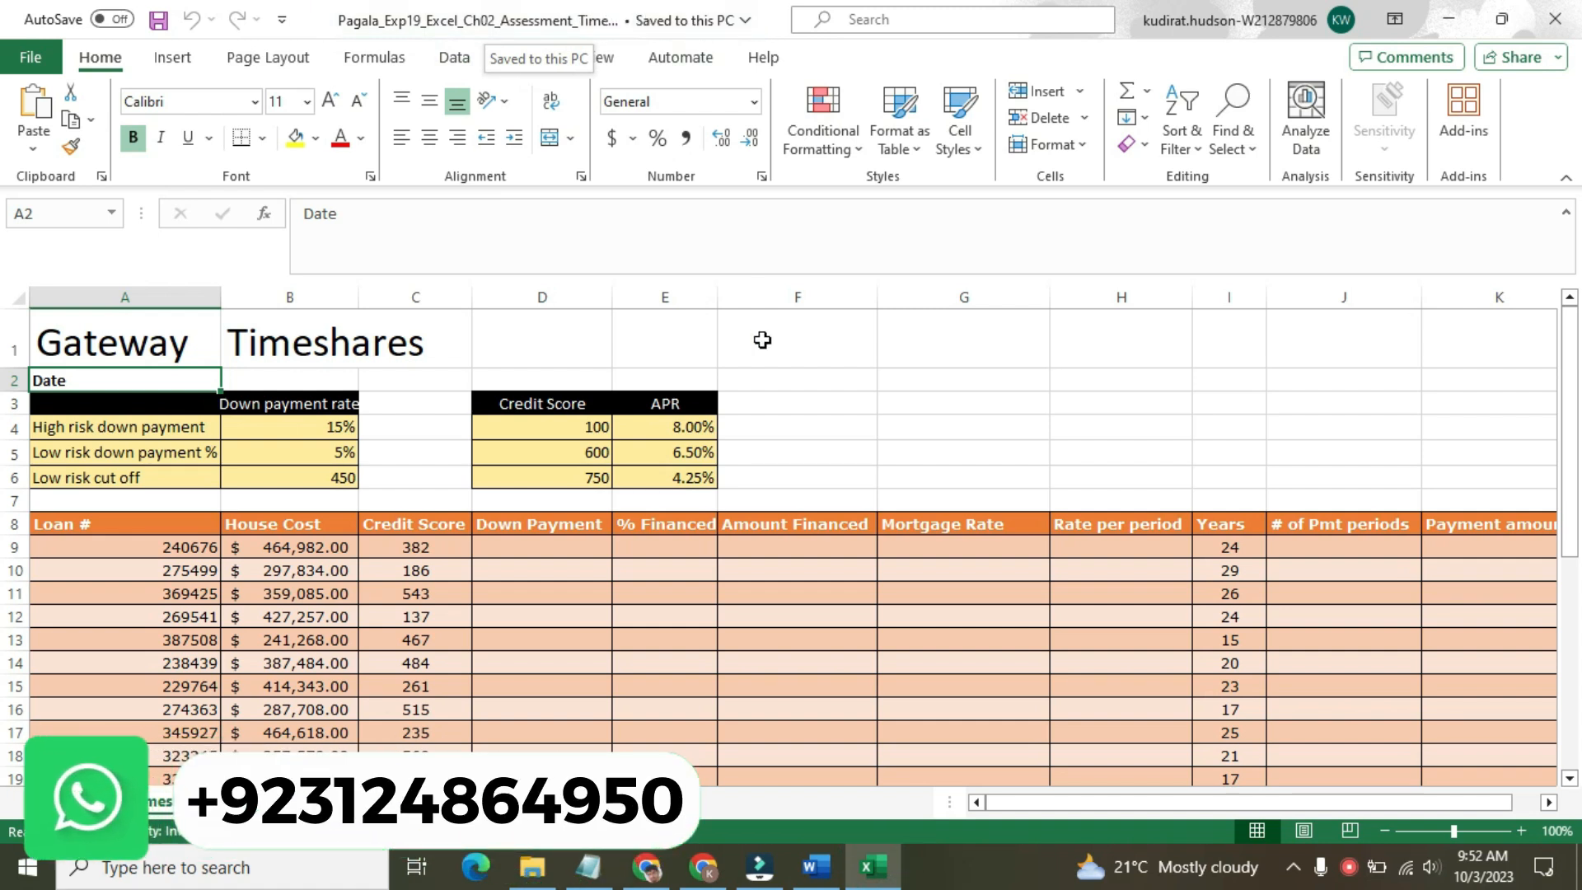
left_click(816, 867)
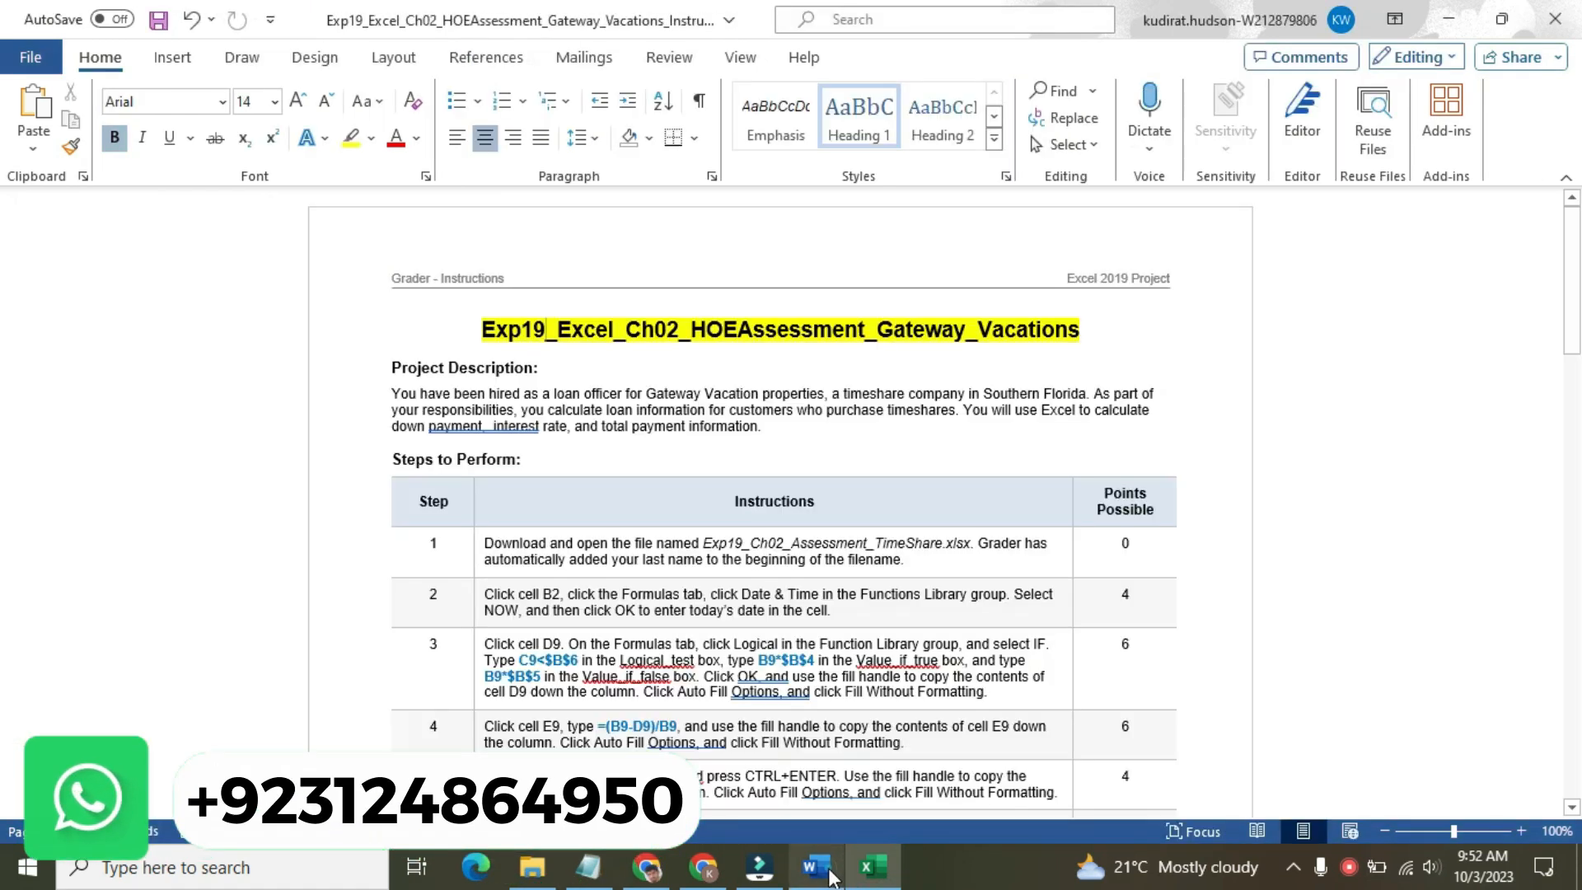
left_click_drag(394, 367, 767, 425)
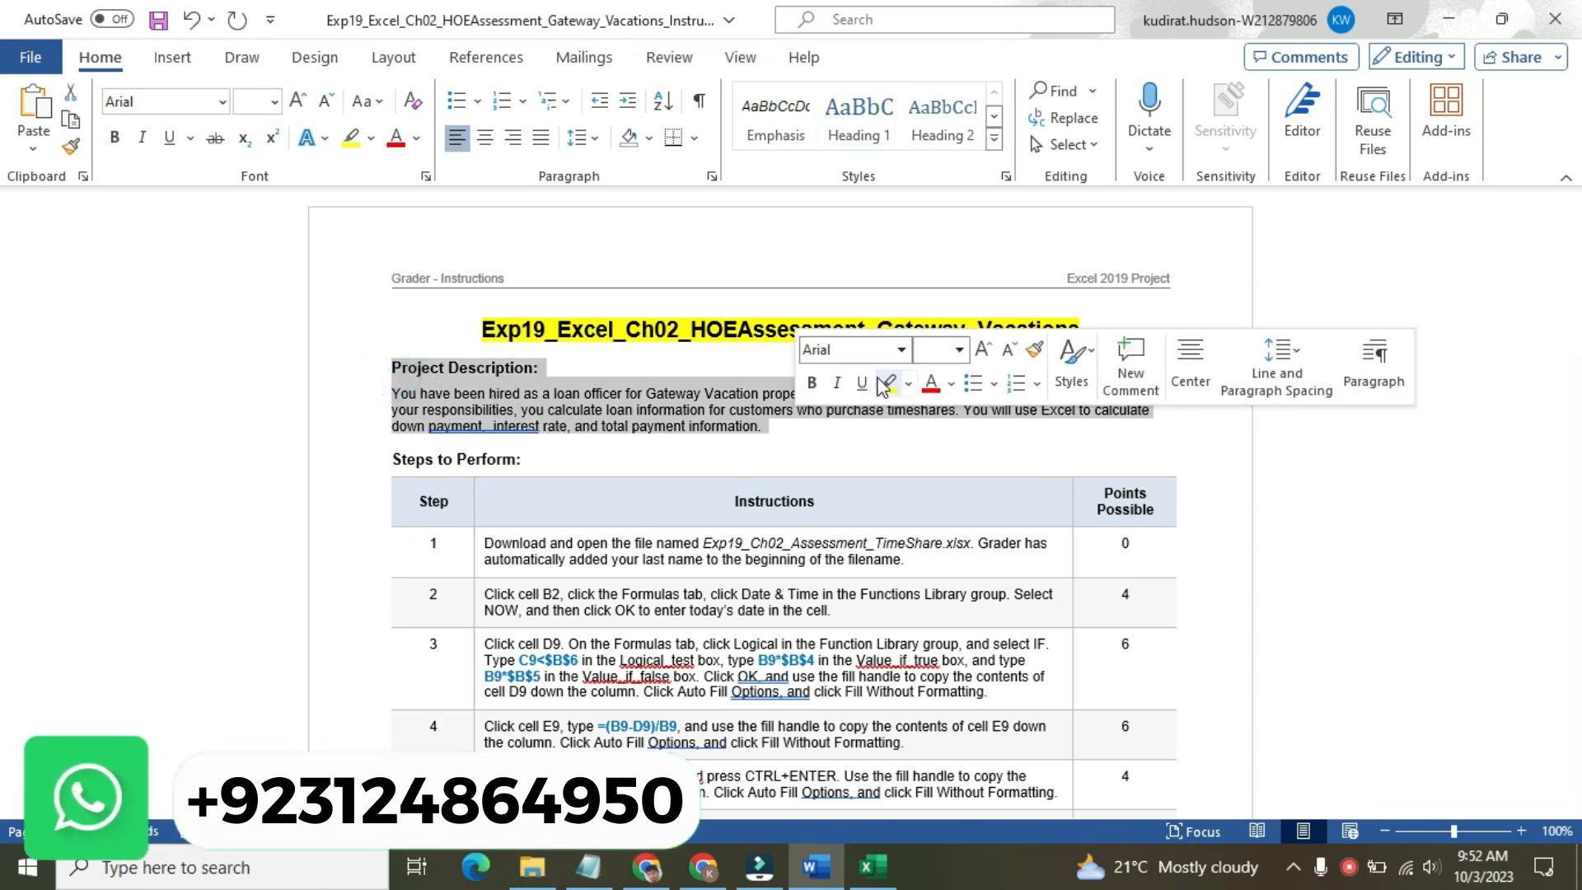
left_click(888, 382)
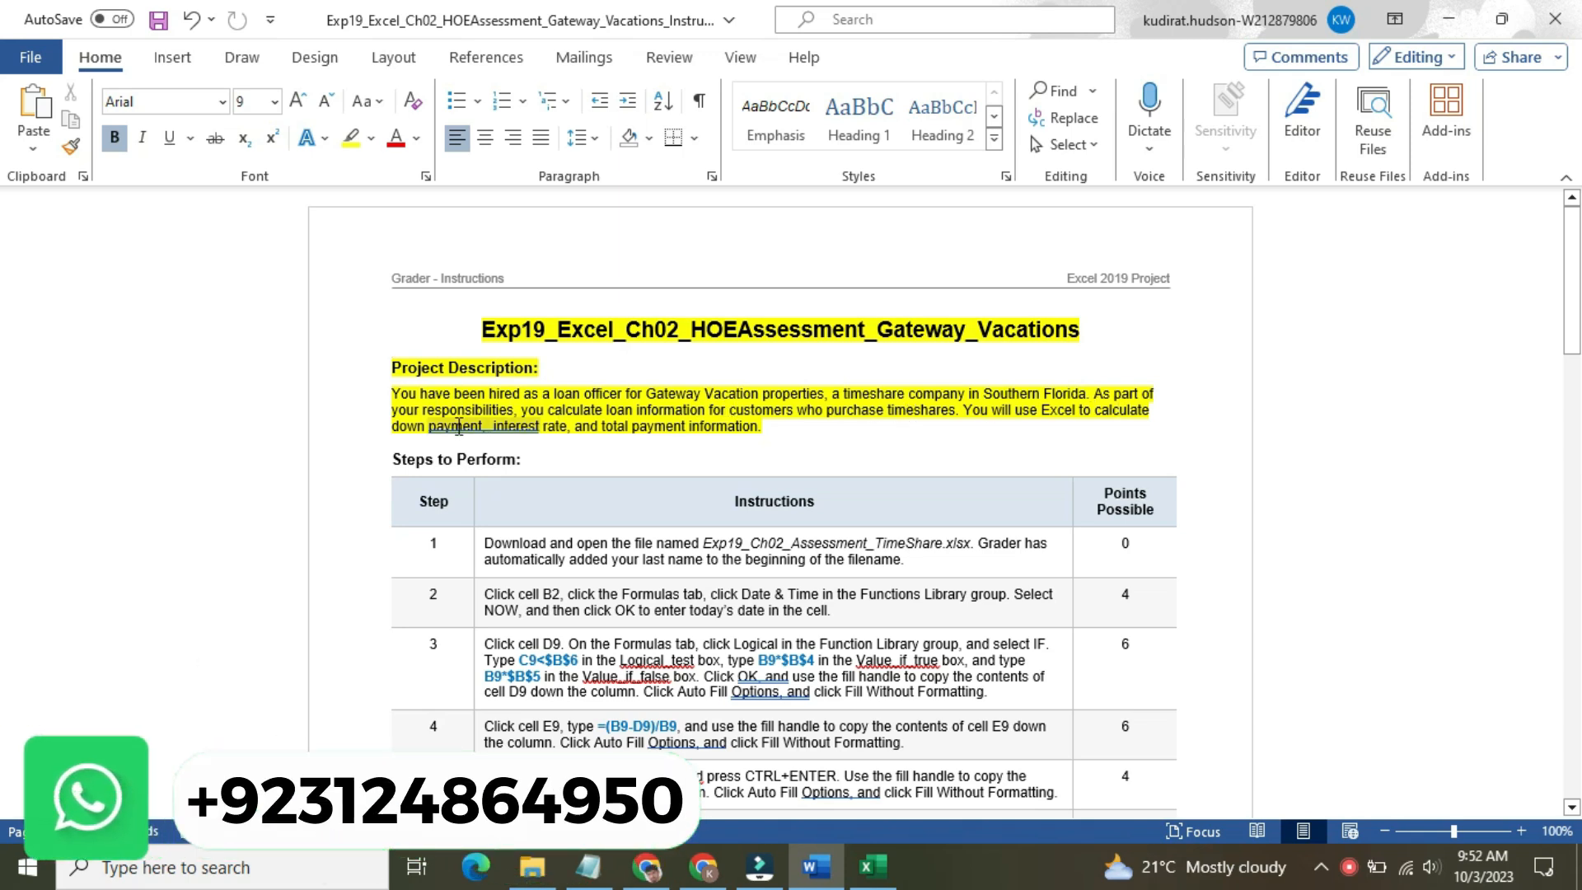
Remove the highlight colour from the document title and the Project Description section
left_click_drag(771, 427, 513, 309)
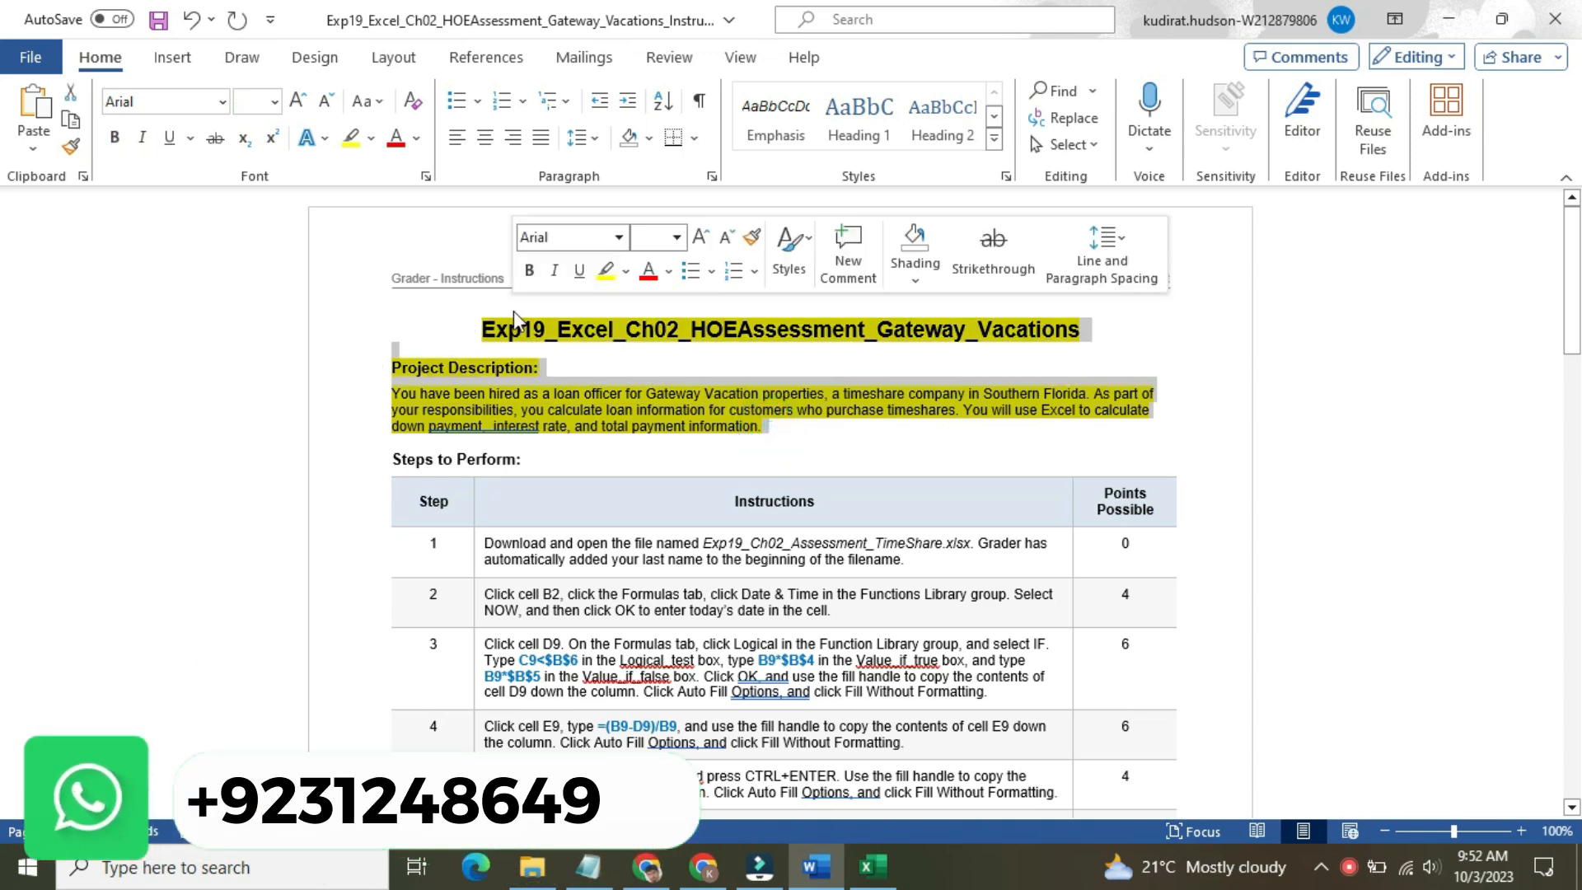
left_click(626, 271)
left_click(670, 412)
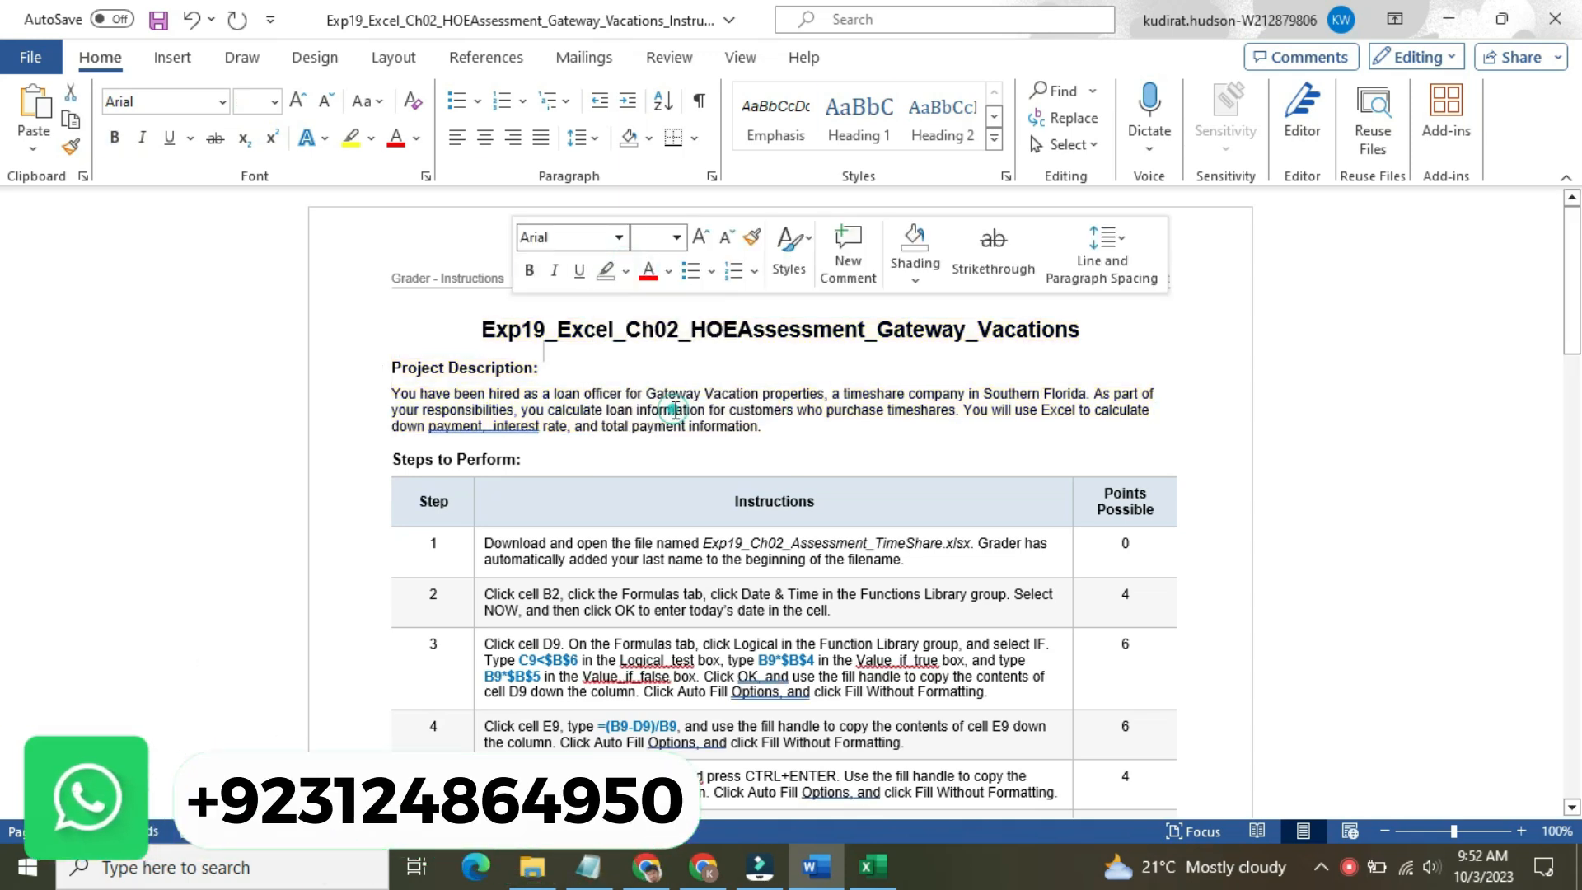
left_click(760, 425)
Set the step 1 instruction text in the table to 16 pt and highlight it in yellow
left_click_drag(1579, 259, 1579, 321)
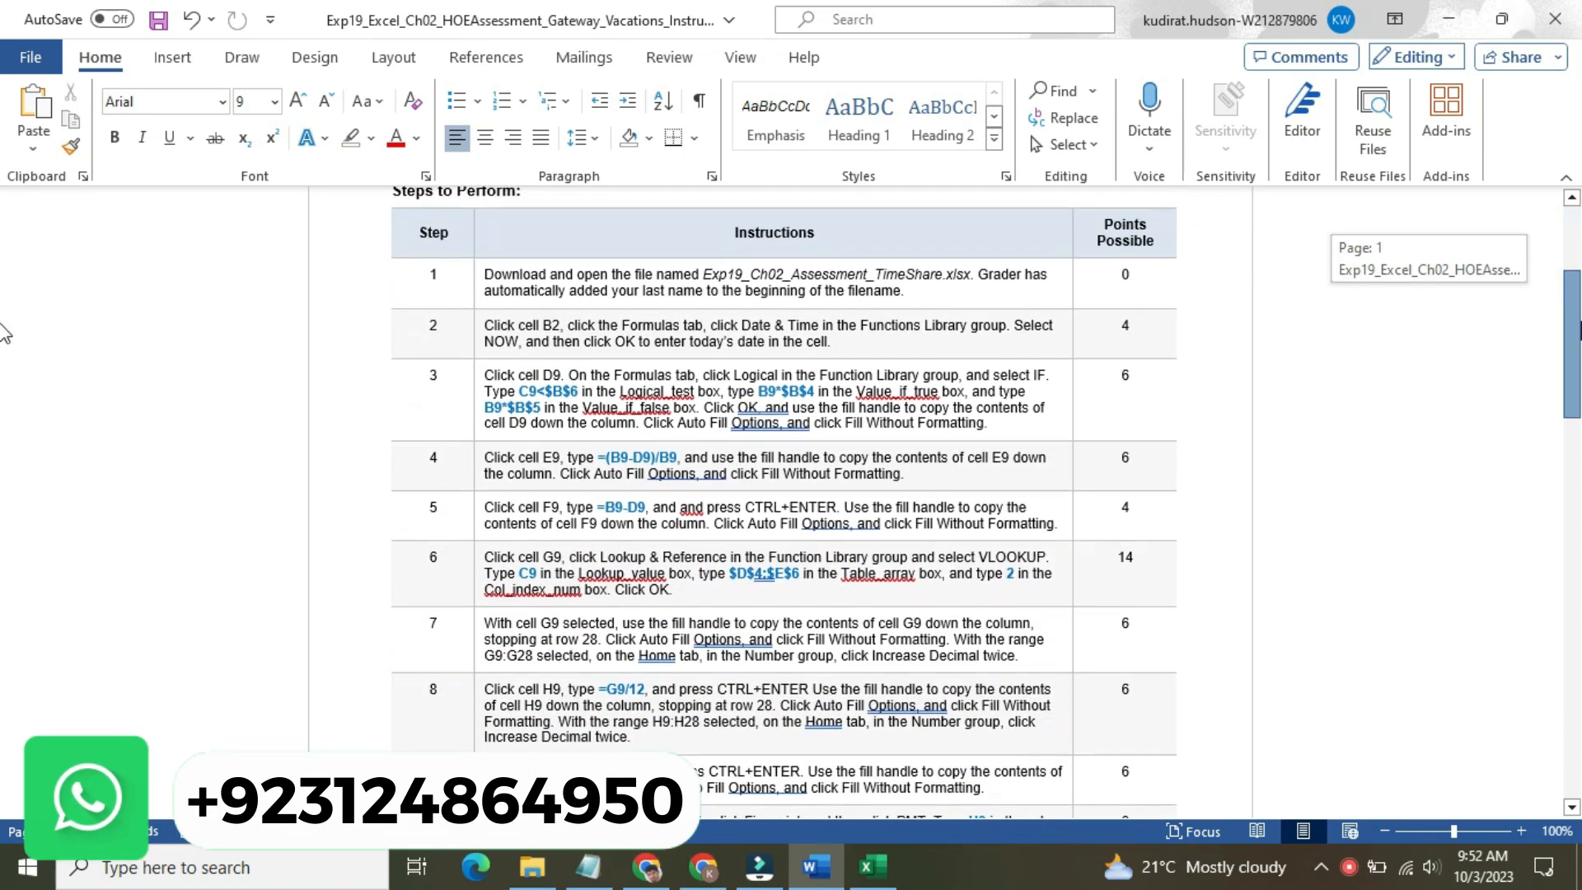
left_click(472, 294)
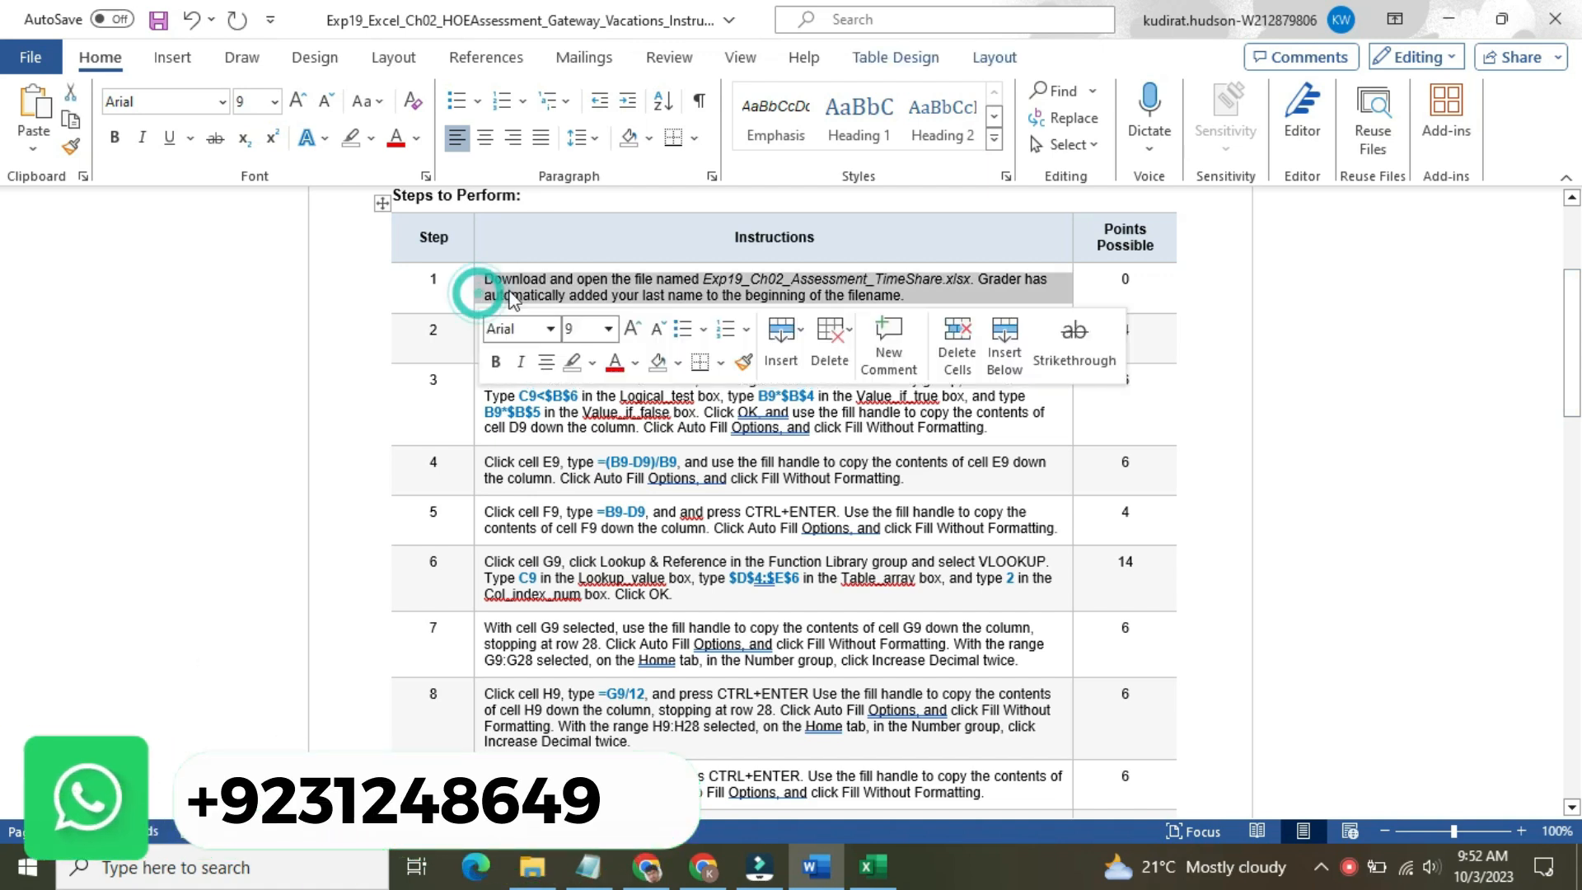
left_click(608, 330)
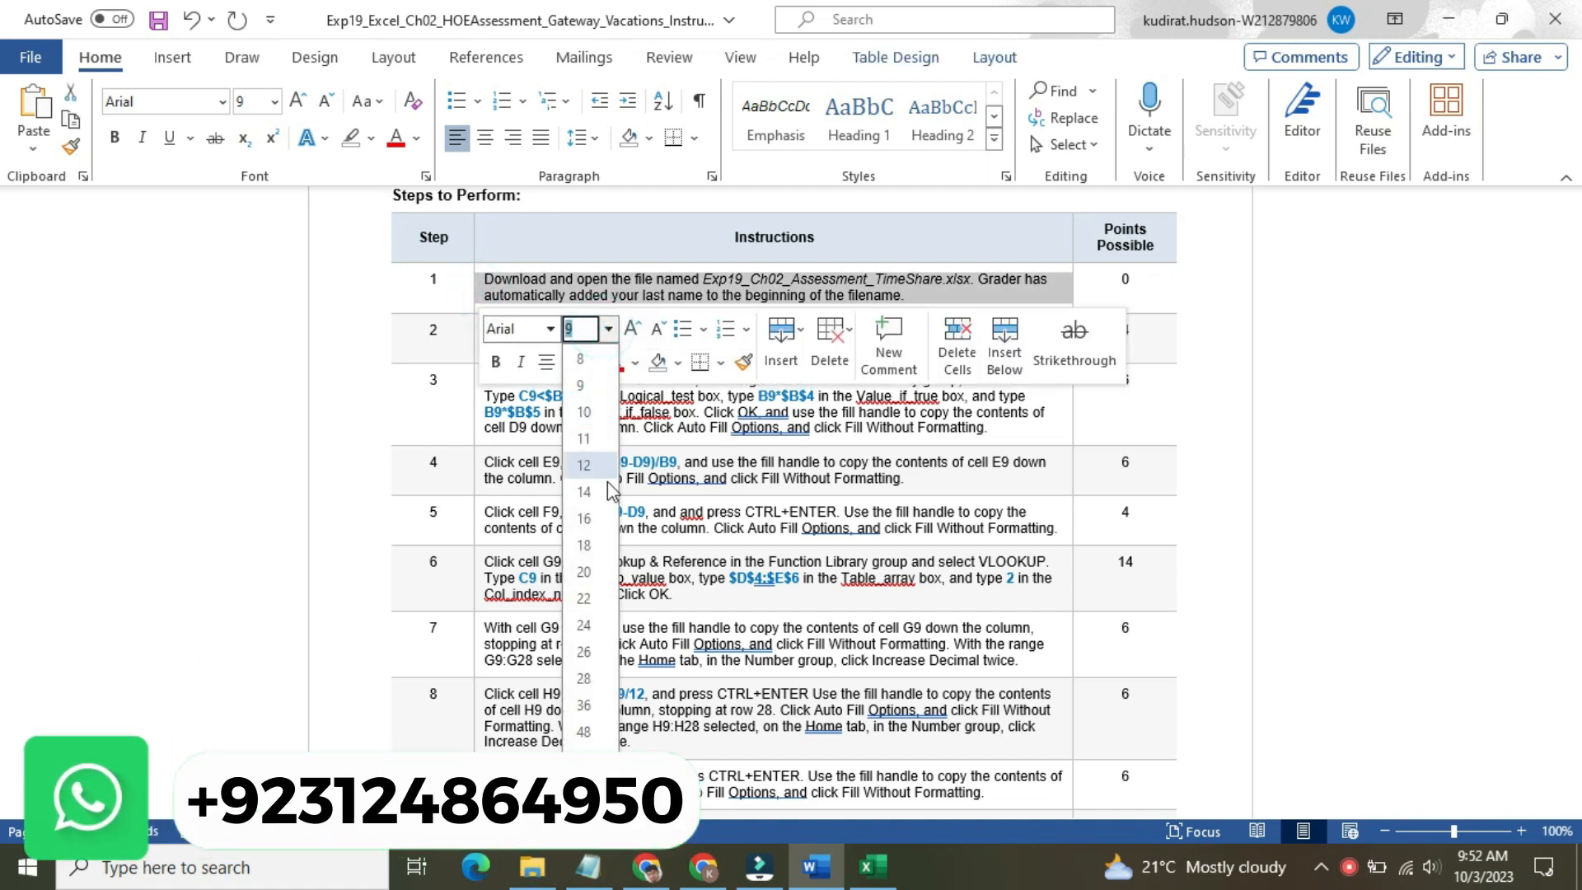
left_click(595, 517)
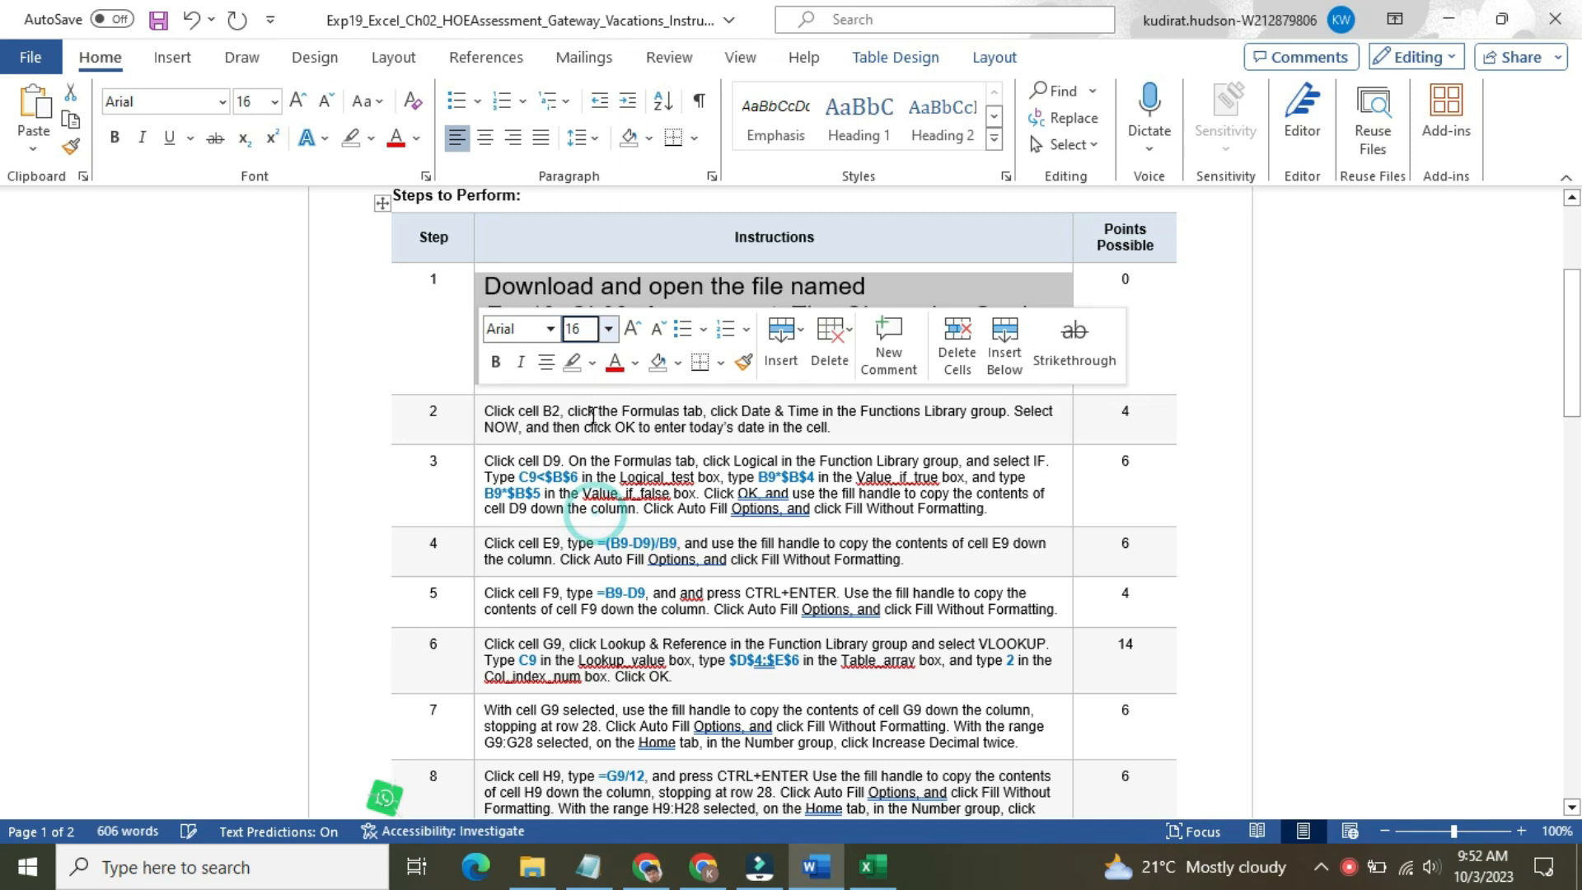
left_click(592, 363)
left_click(586, 393)
left_click(565, 396)
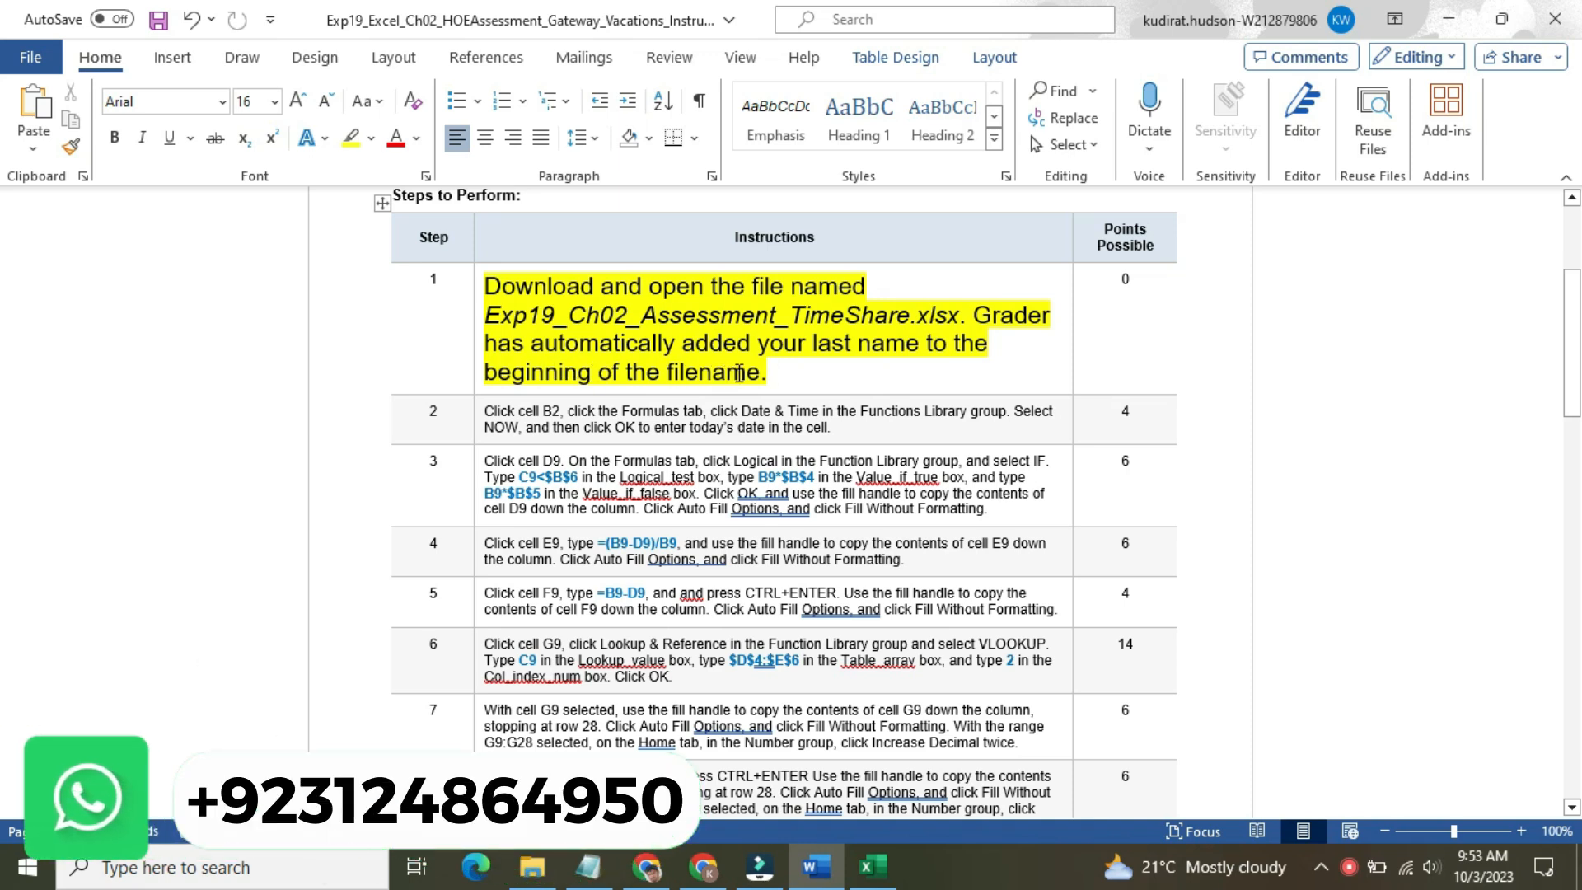
Switch to the Excel workbook and look over the Gateway Timeshares worksheet
left_click(872, 866)
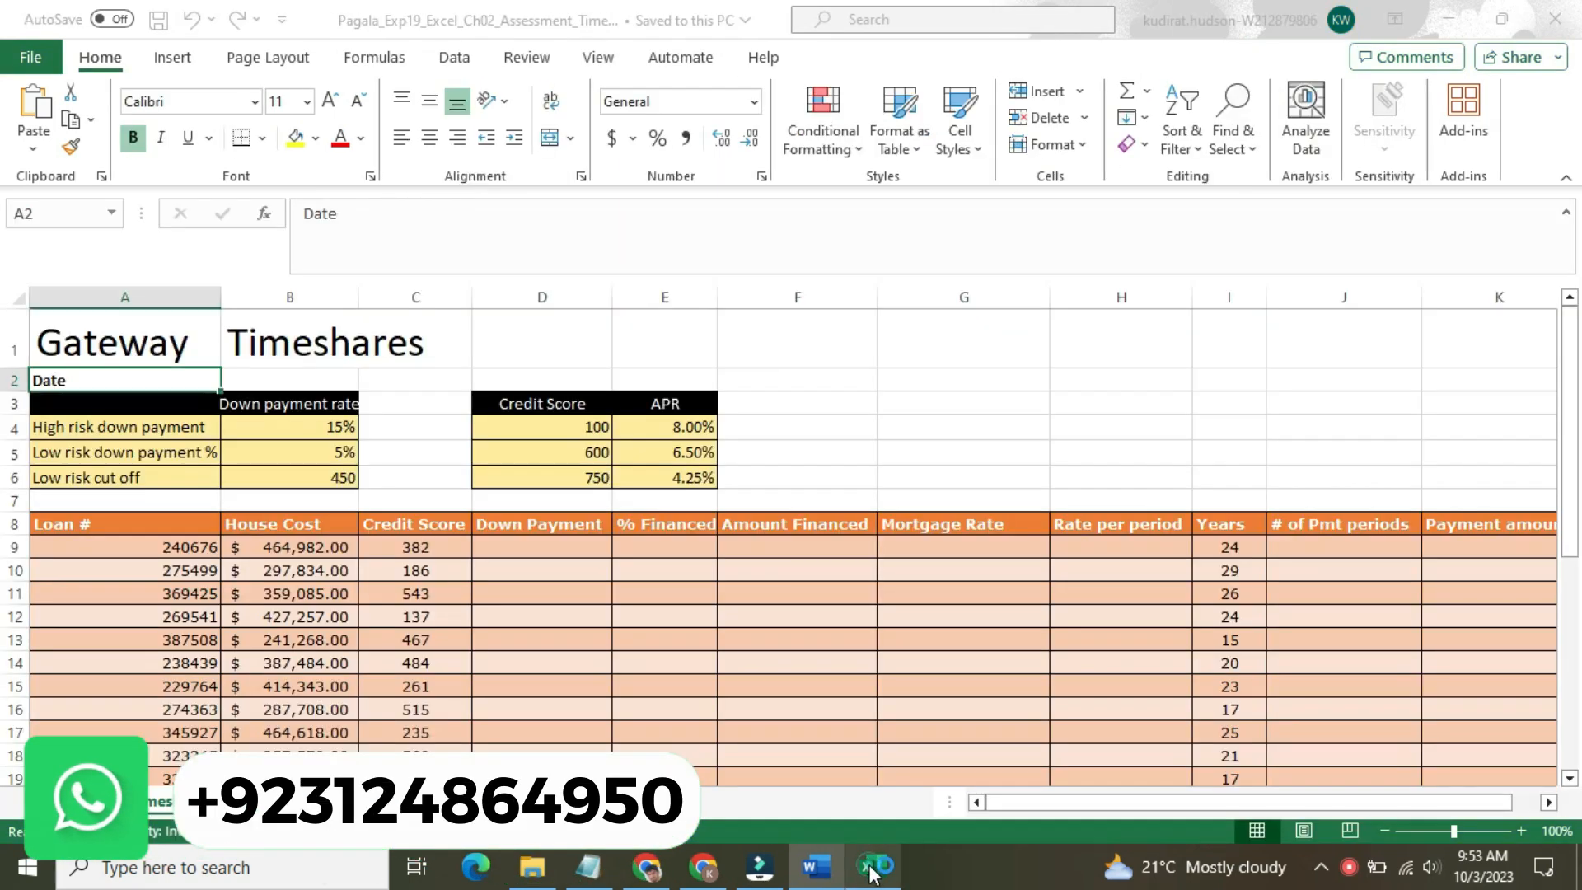
left_click_drag(1569, 424, 1526, 401)
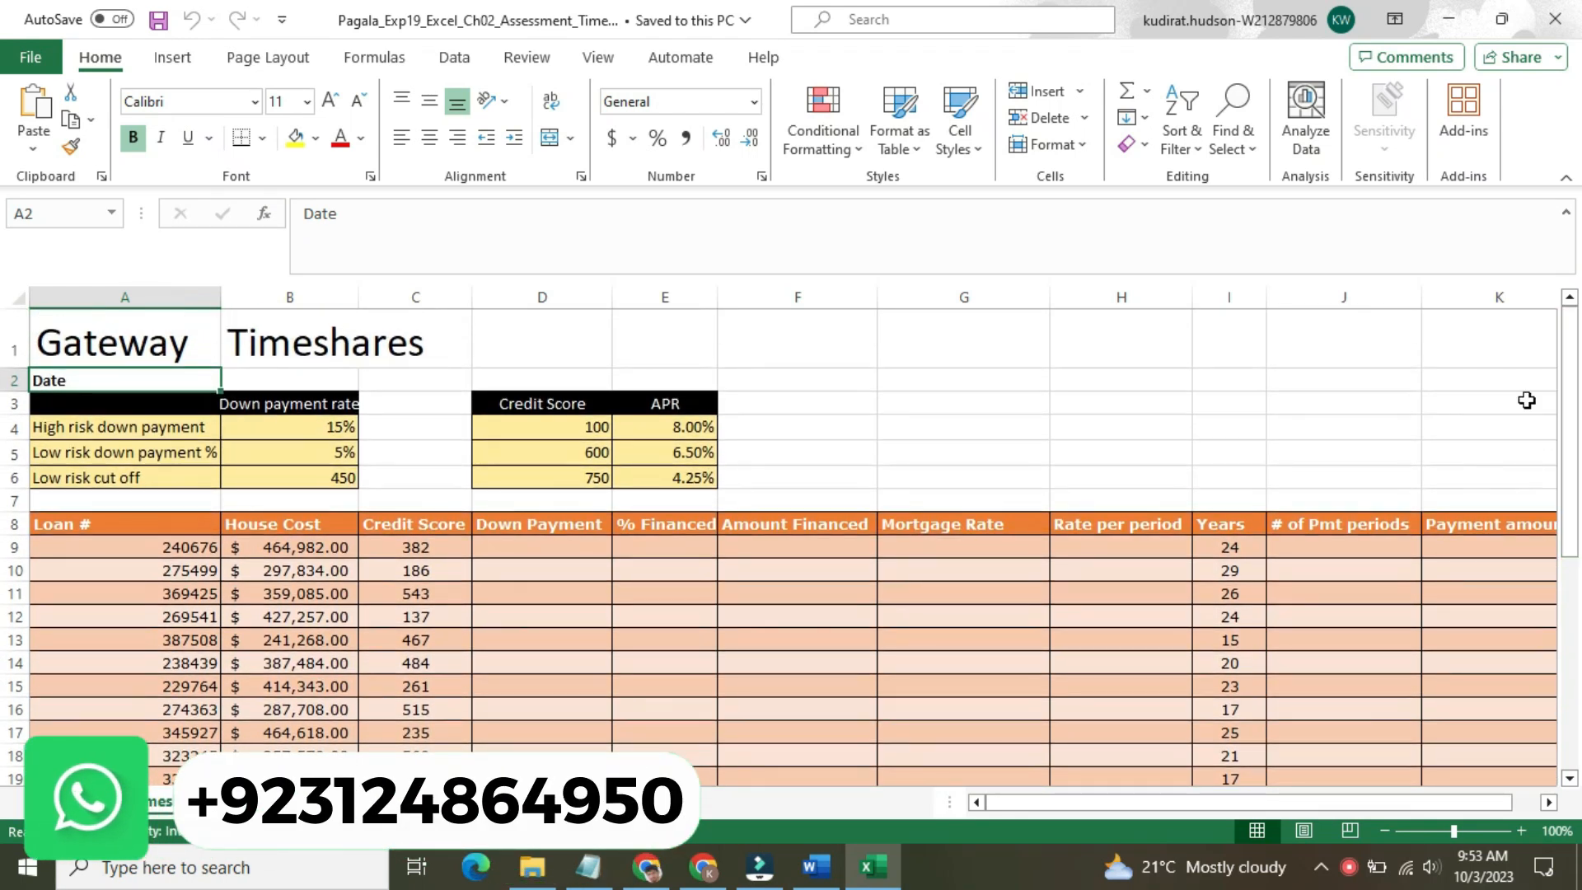
left_click(962, 454)
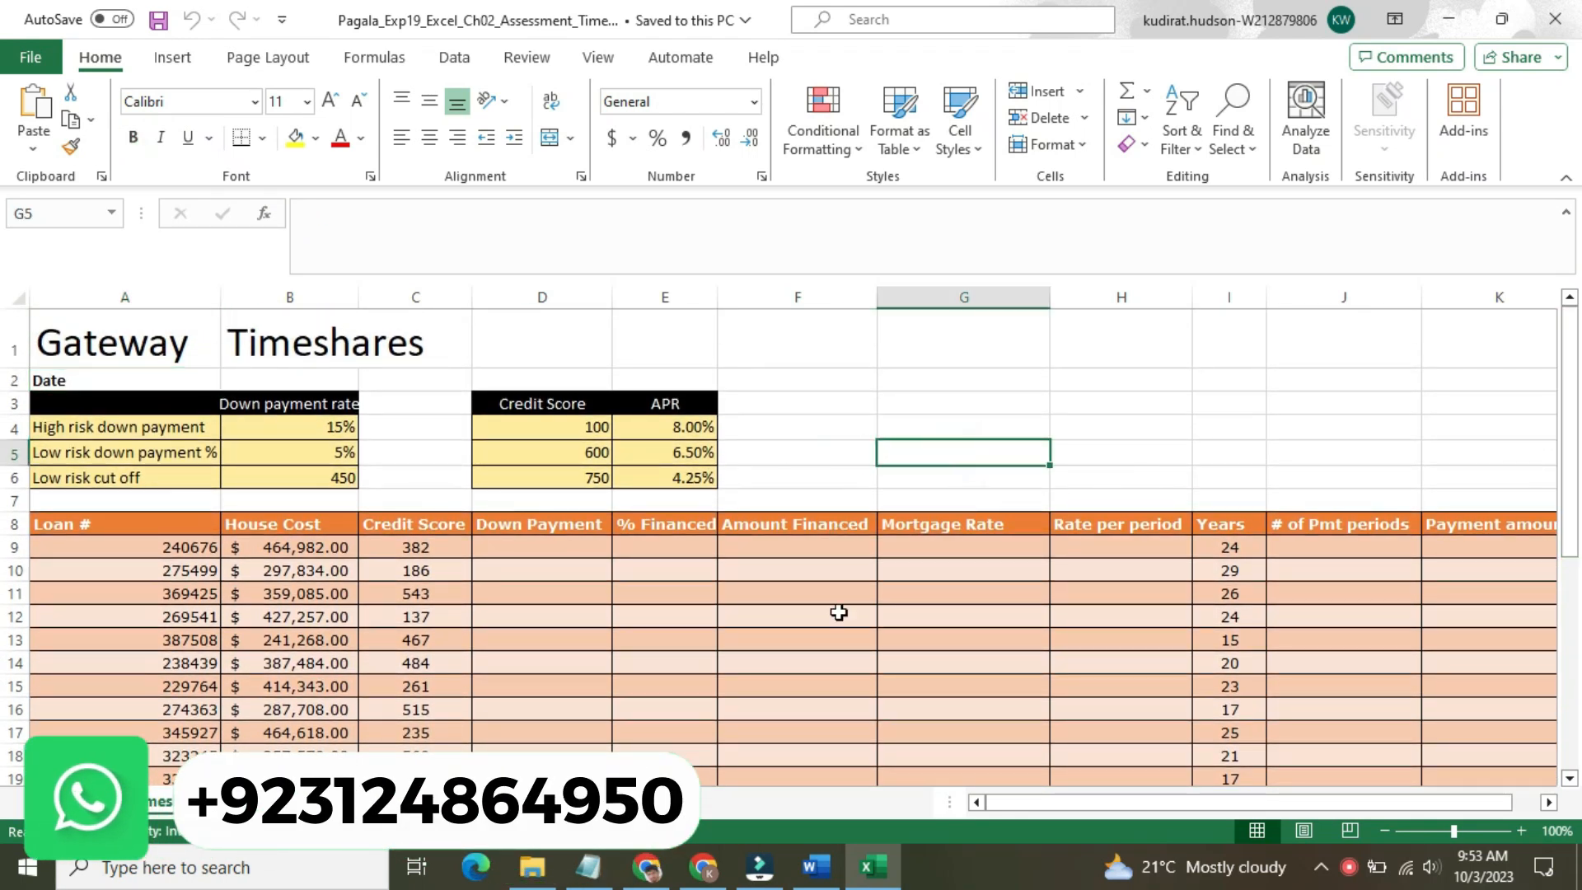
Return to the Word instructions, reset the step 1 text to 9 pt and remove its highlight colour
left_click(816, 867)
left_click(474, 370)
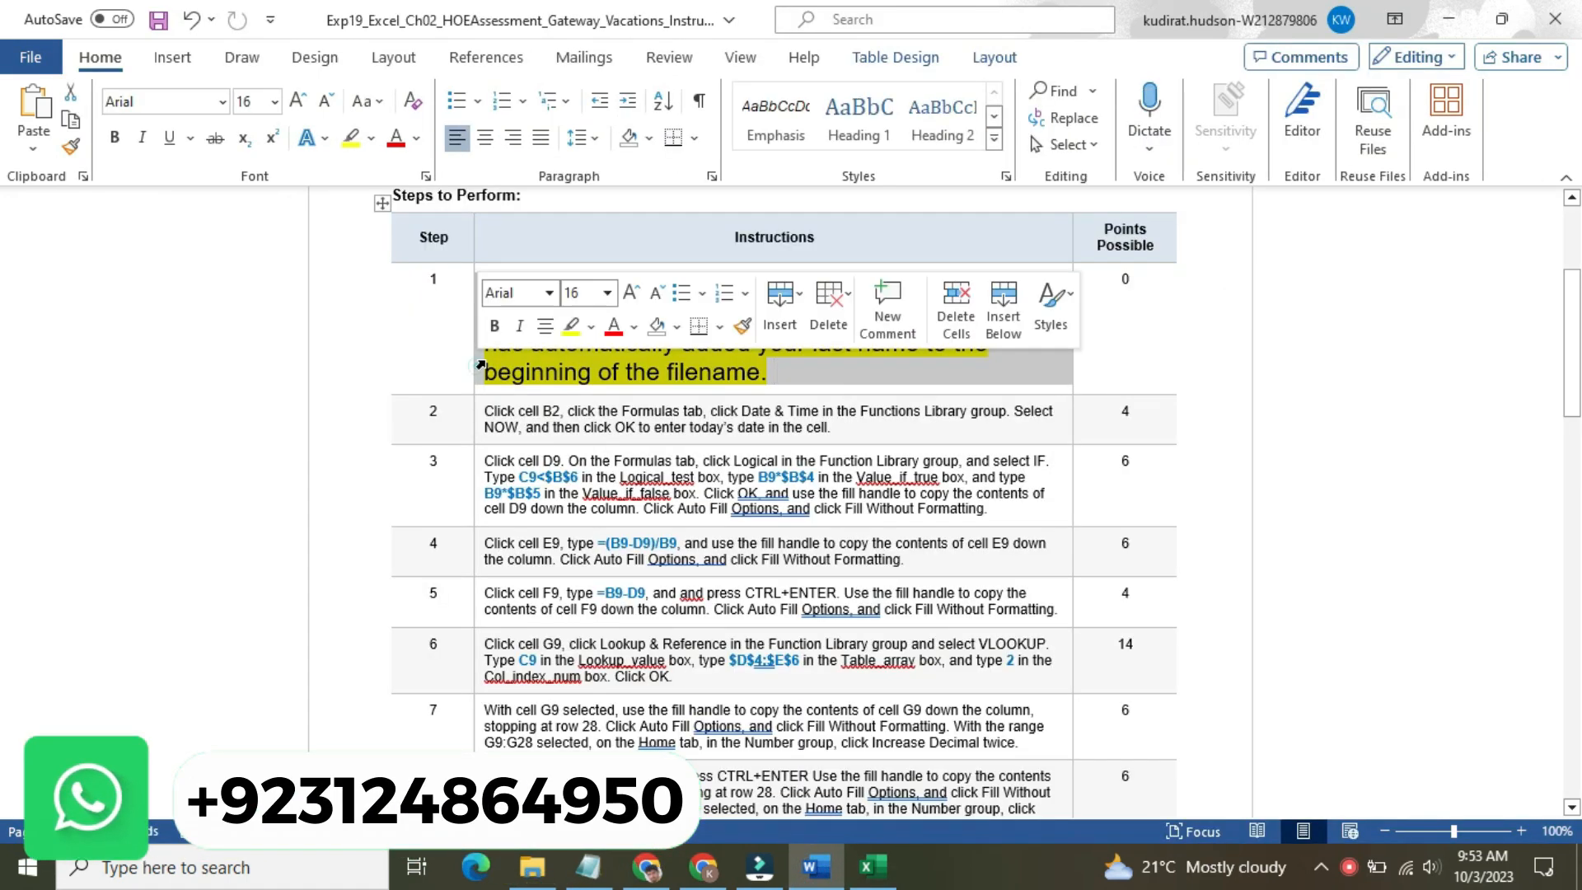
left_click(608, 293)
left_click(580, 349)
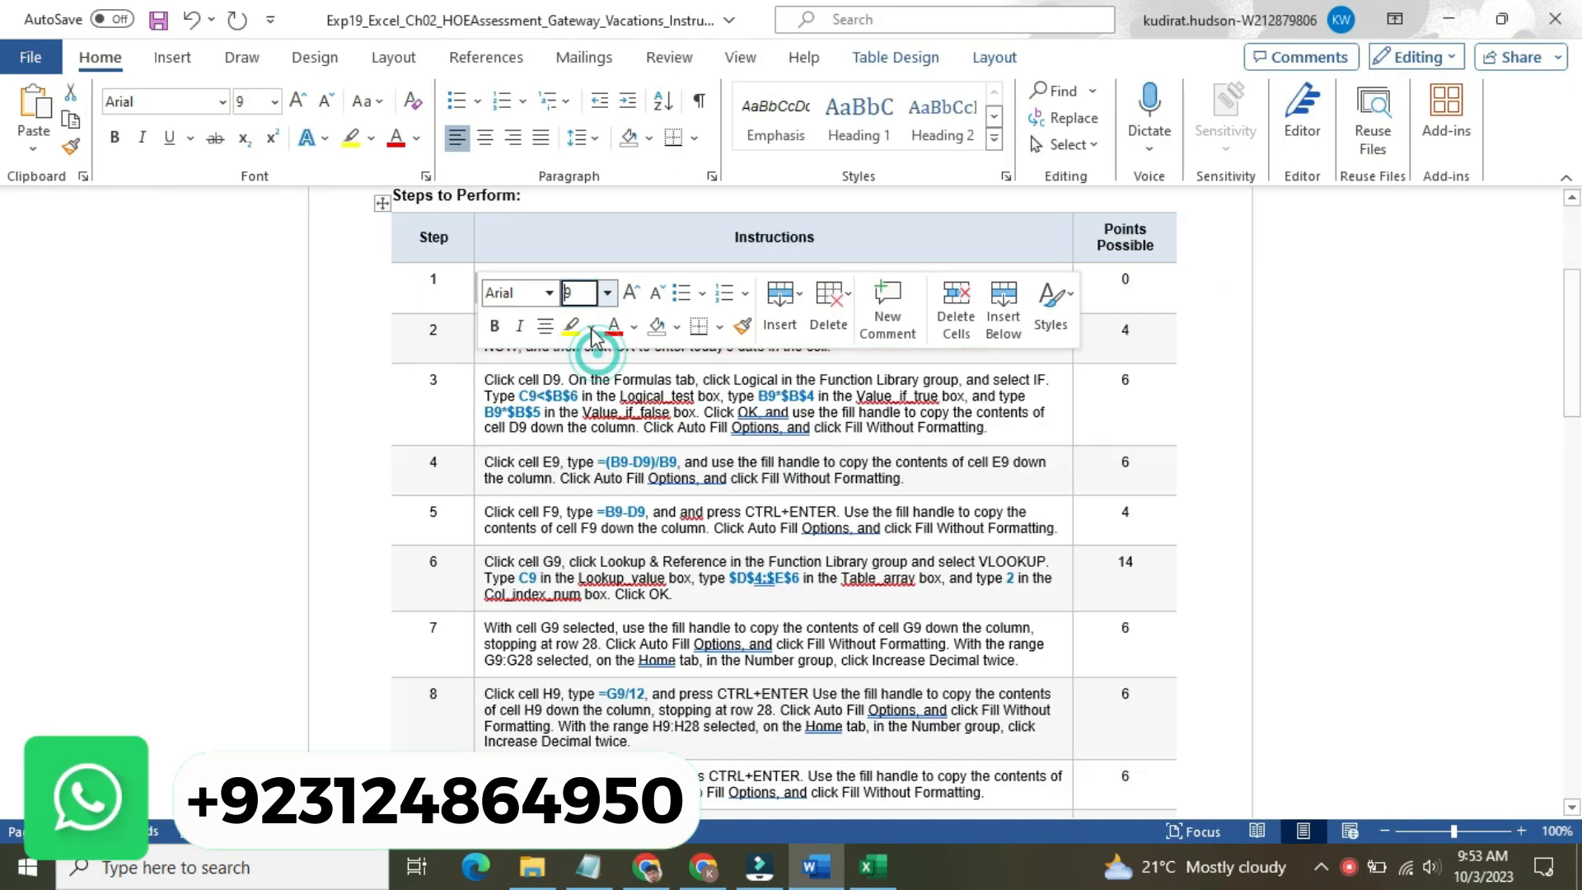
left_click(591, 326)
left_click(614, 468)
left_click(532, 428)
Set the step 2 instruction text to 16 pt, highlight it in yellow and select its B2 cell reference
left_click(474, 353)
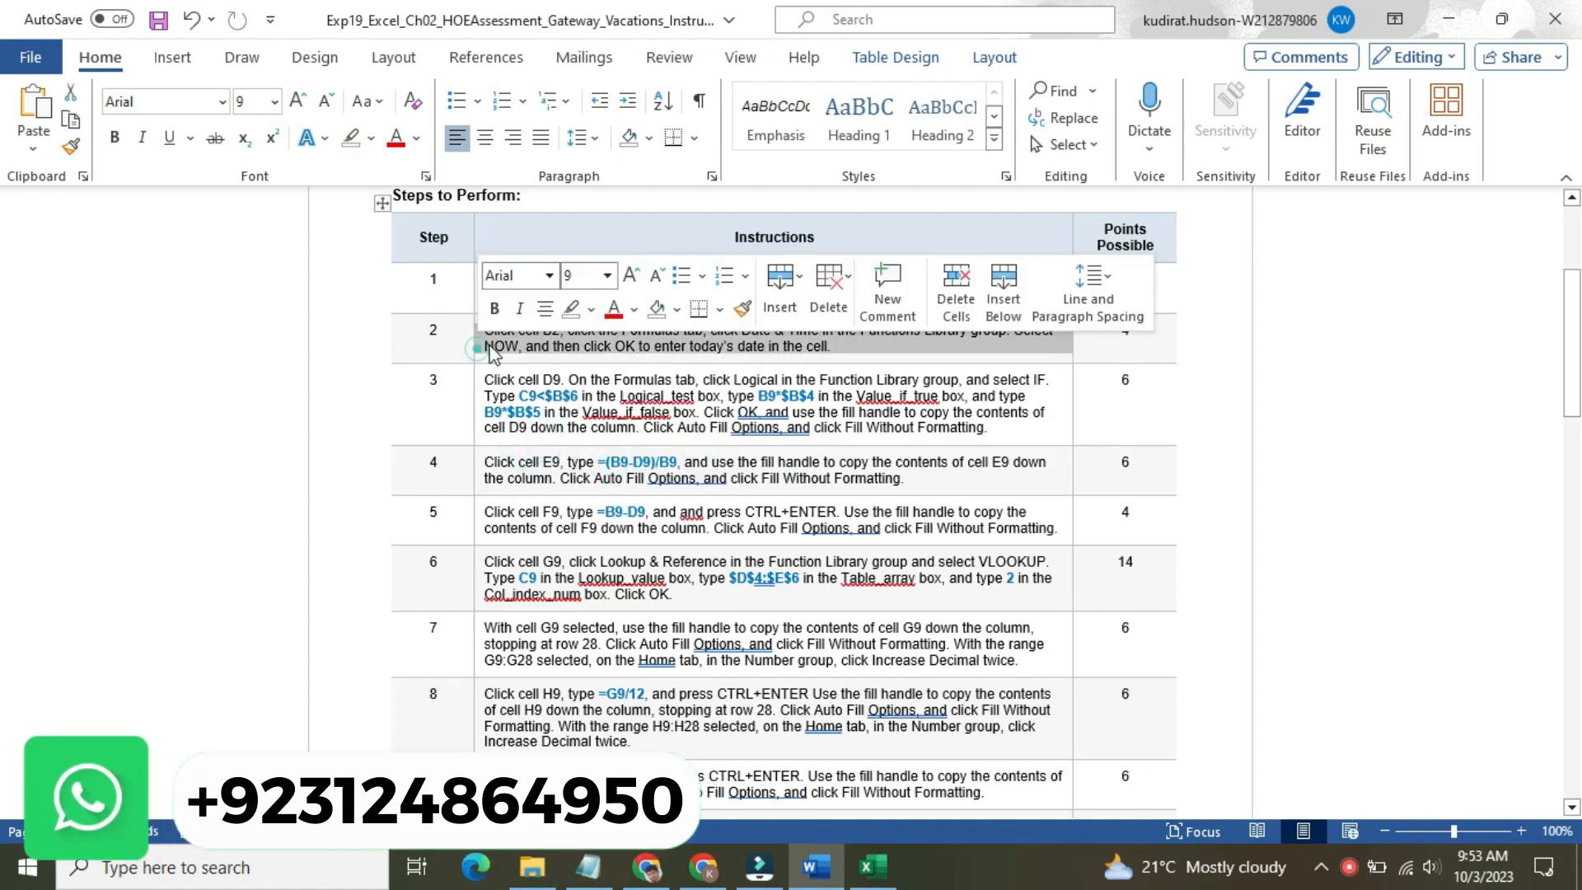
left_click(607, 276)
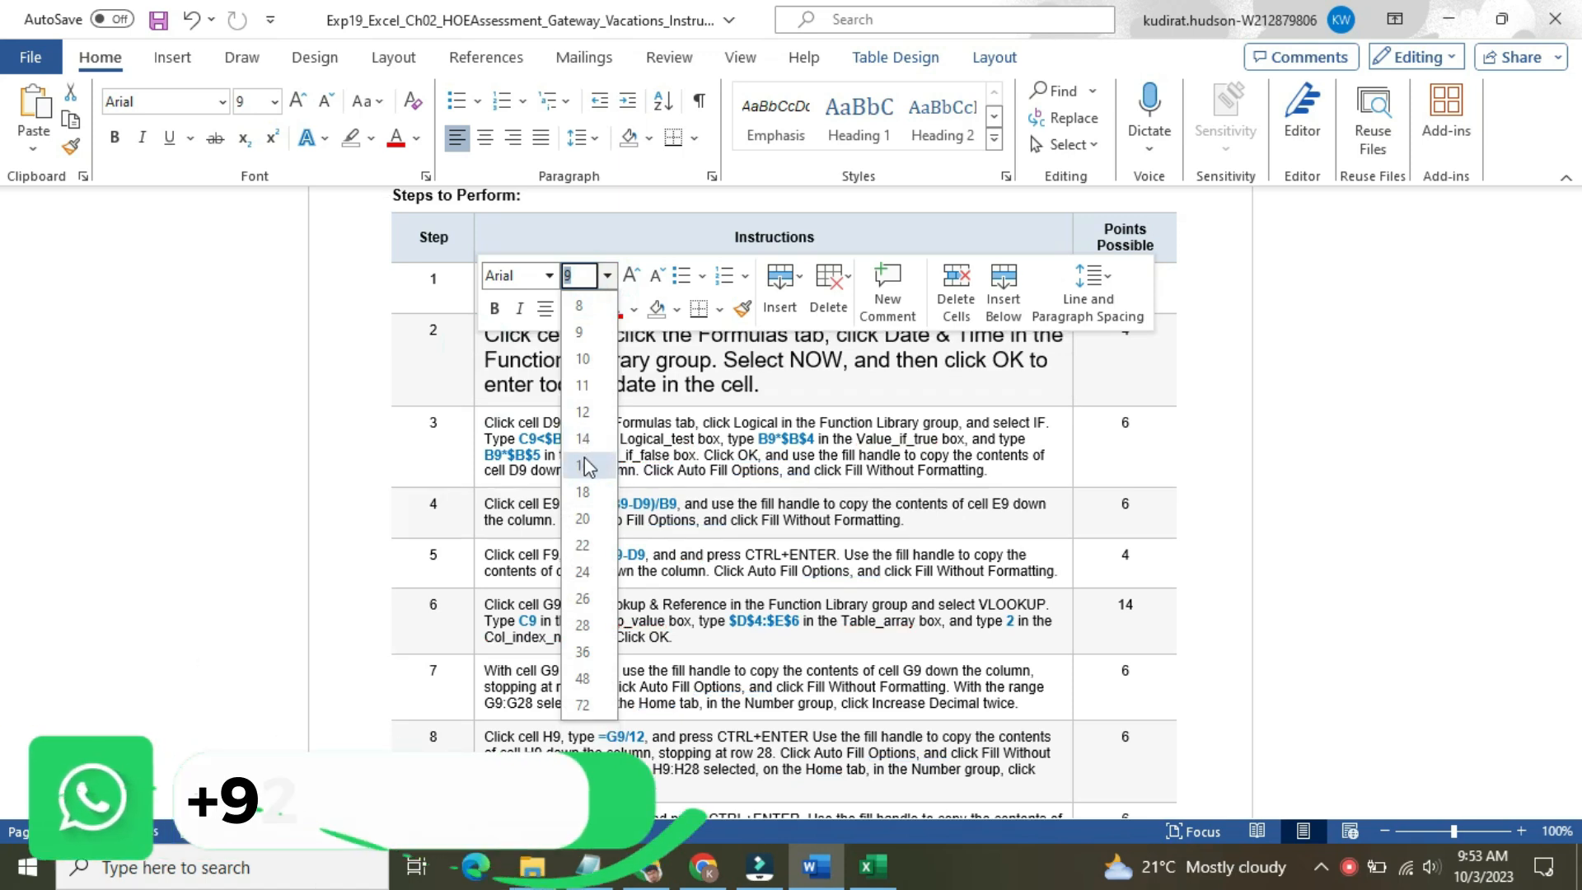
left_click(583, 463)
left_click(590, 309)
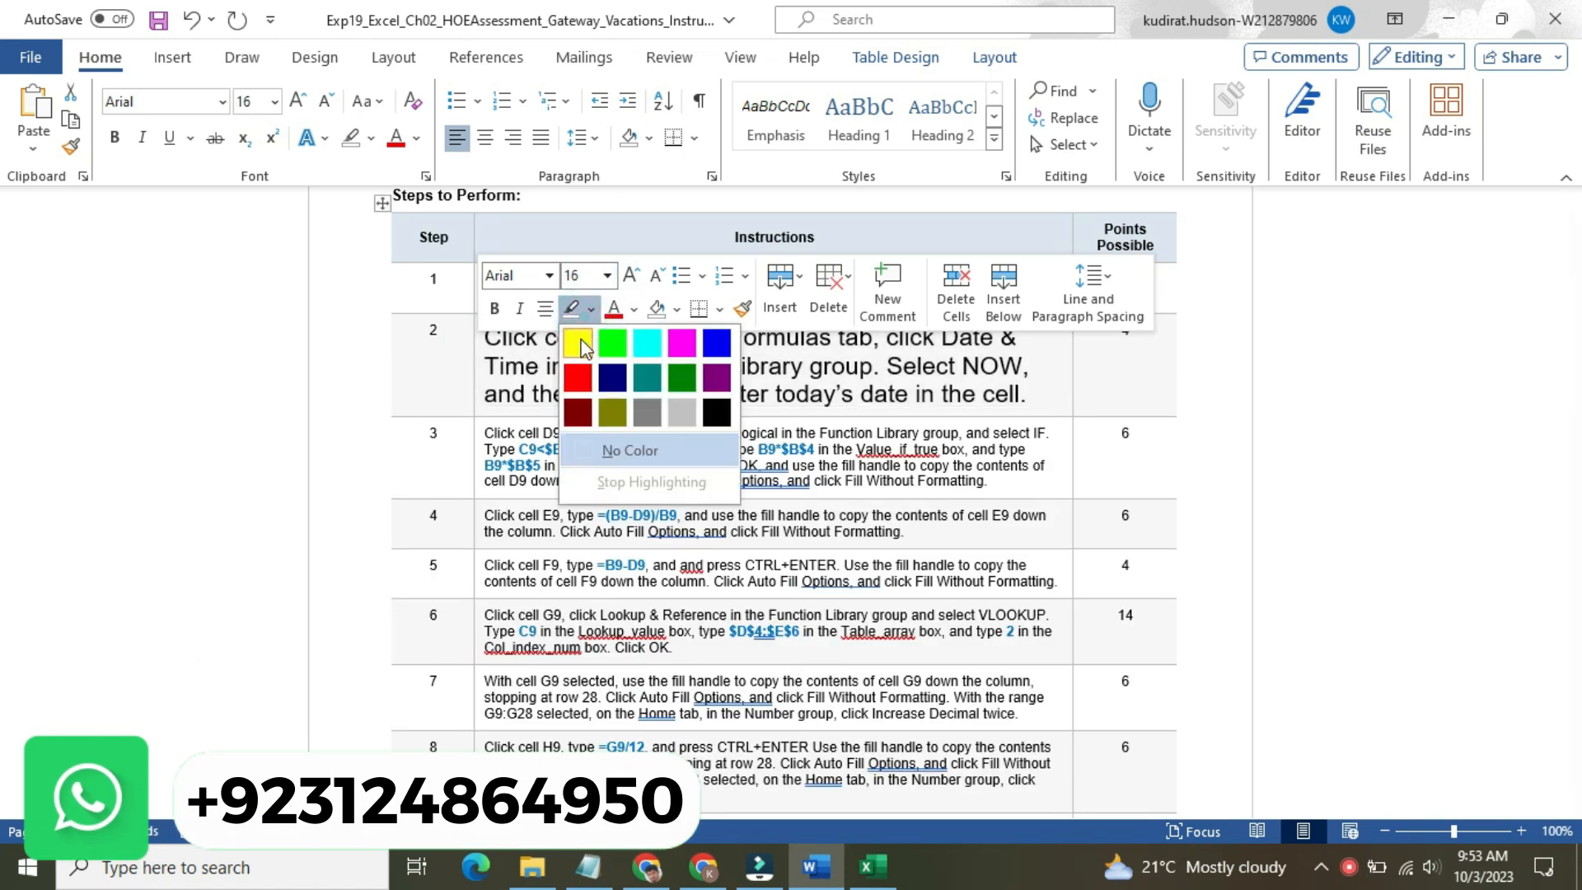
left_click(556, 330)
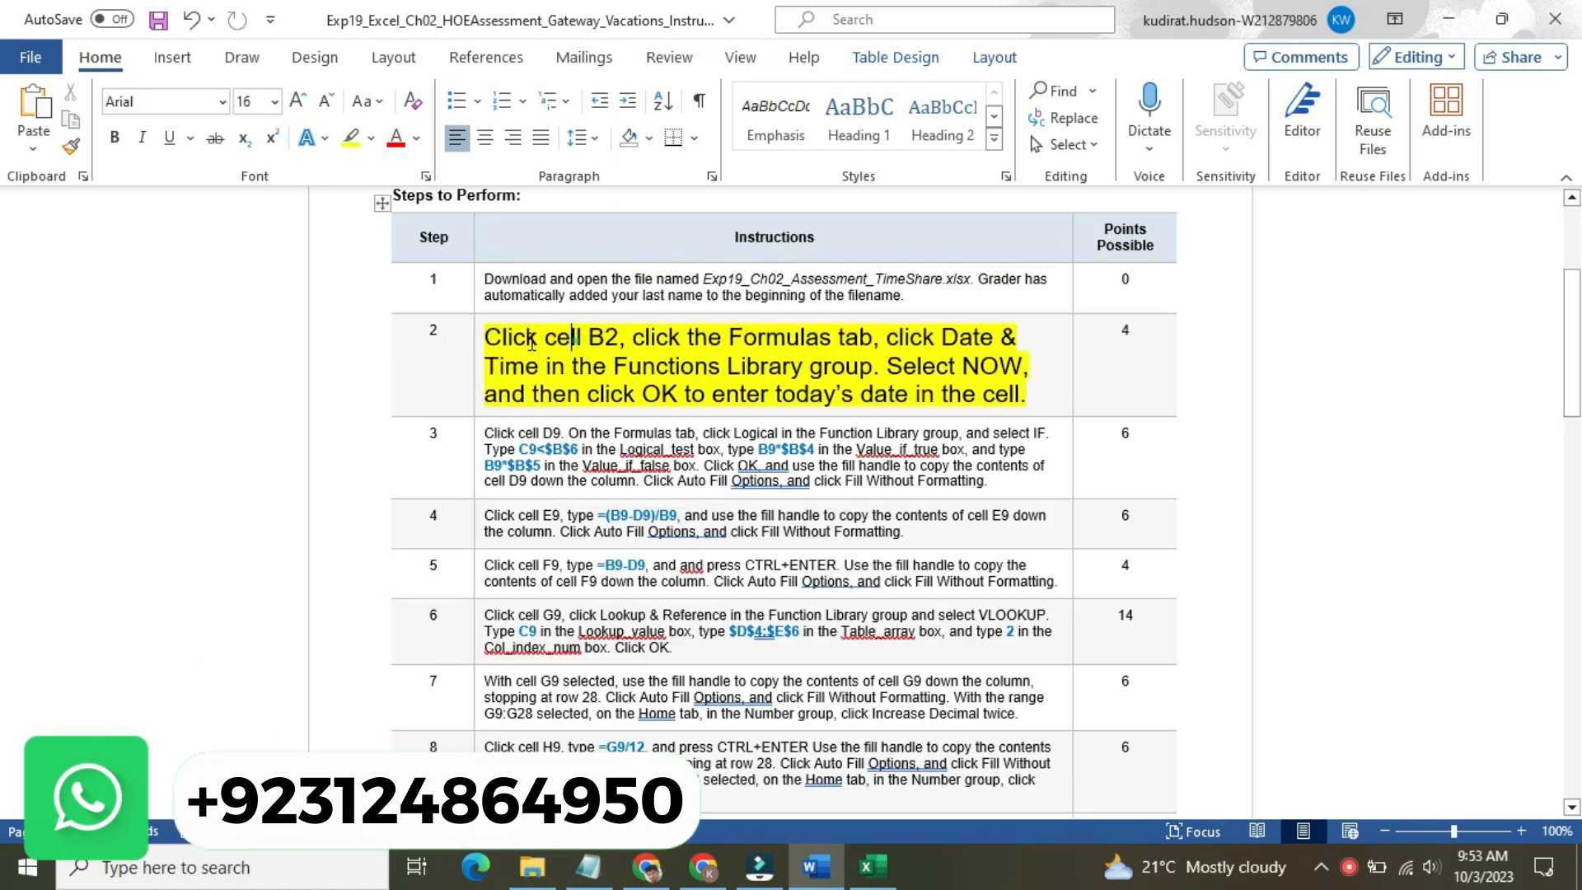
double_click(595, 336)
Switch to the Excel workbook and enter the formula =NOW() in cell B2, checking the step 2 instruction in Word
left_click(871, 866)
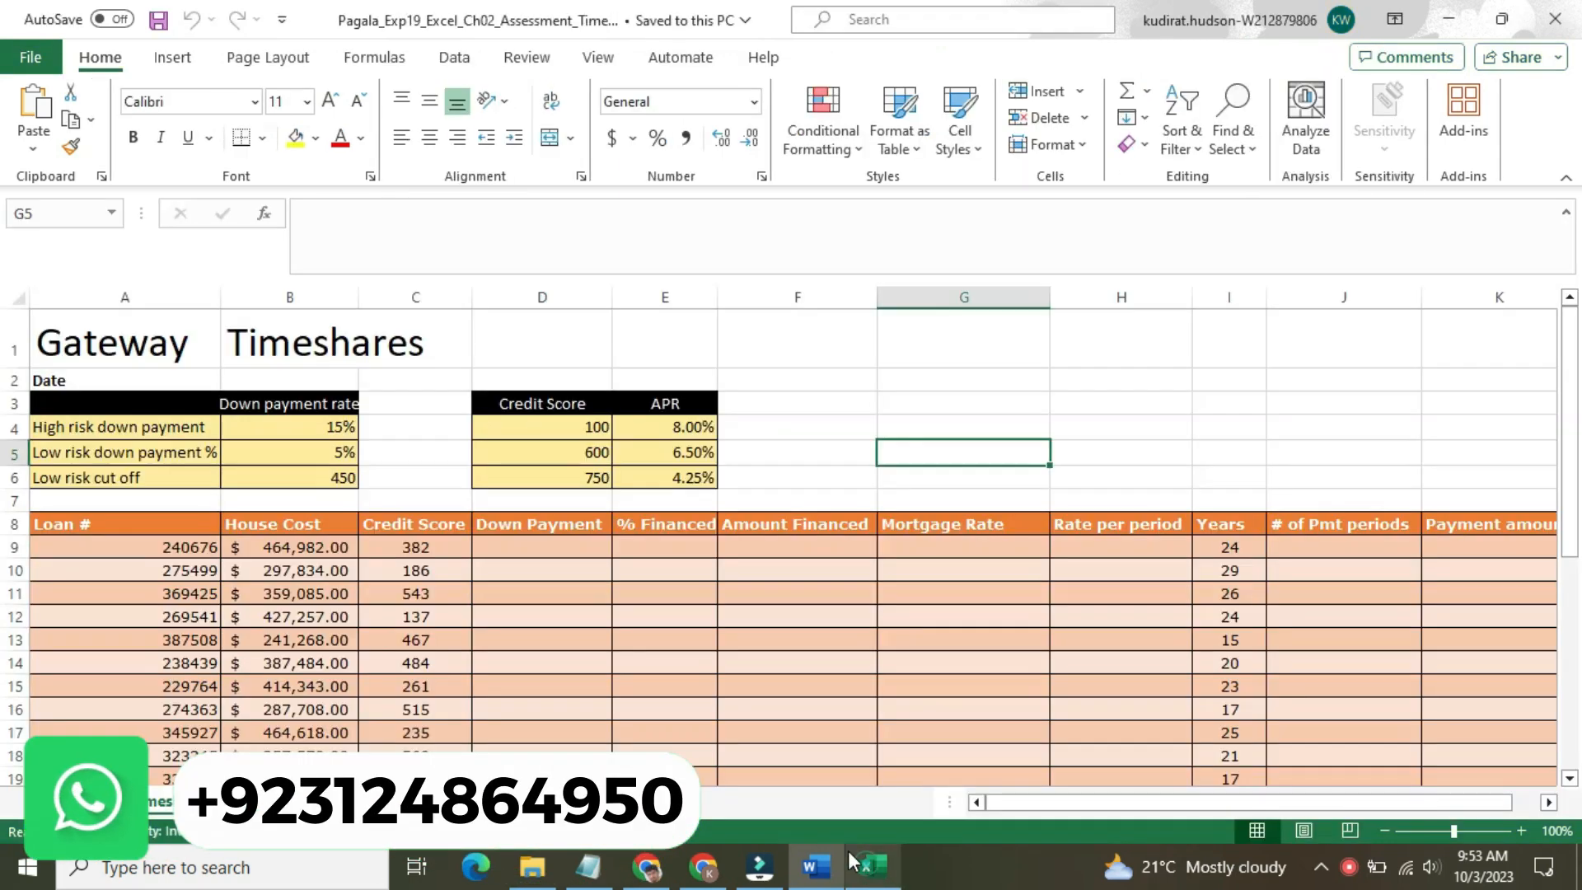
left_click(325, 372)
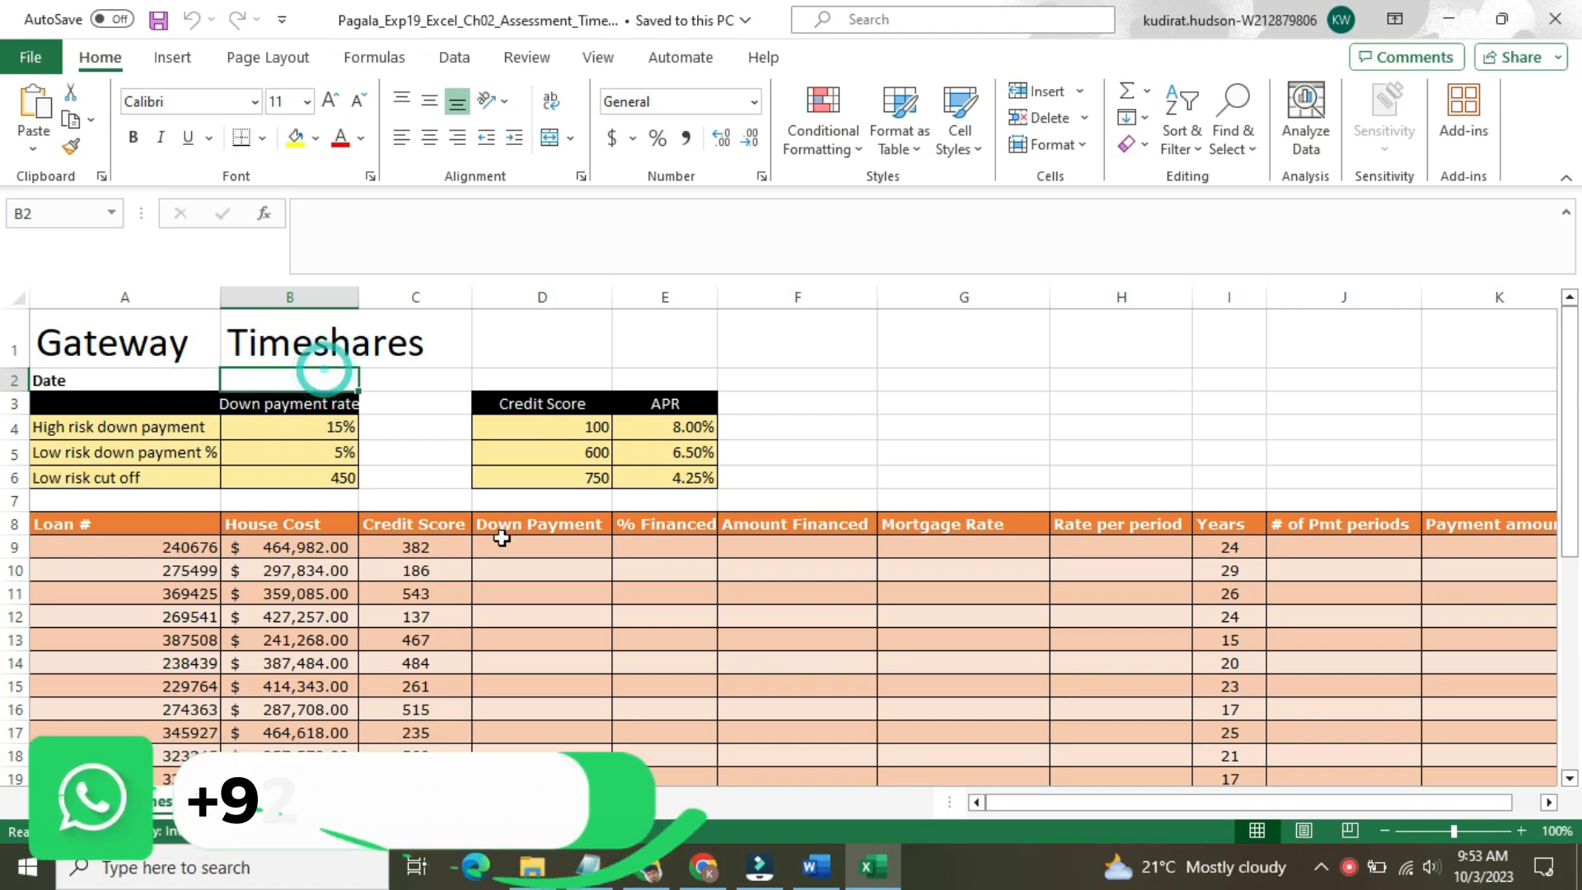
left_click(811, 867)
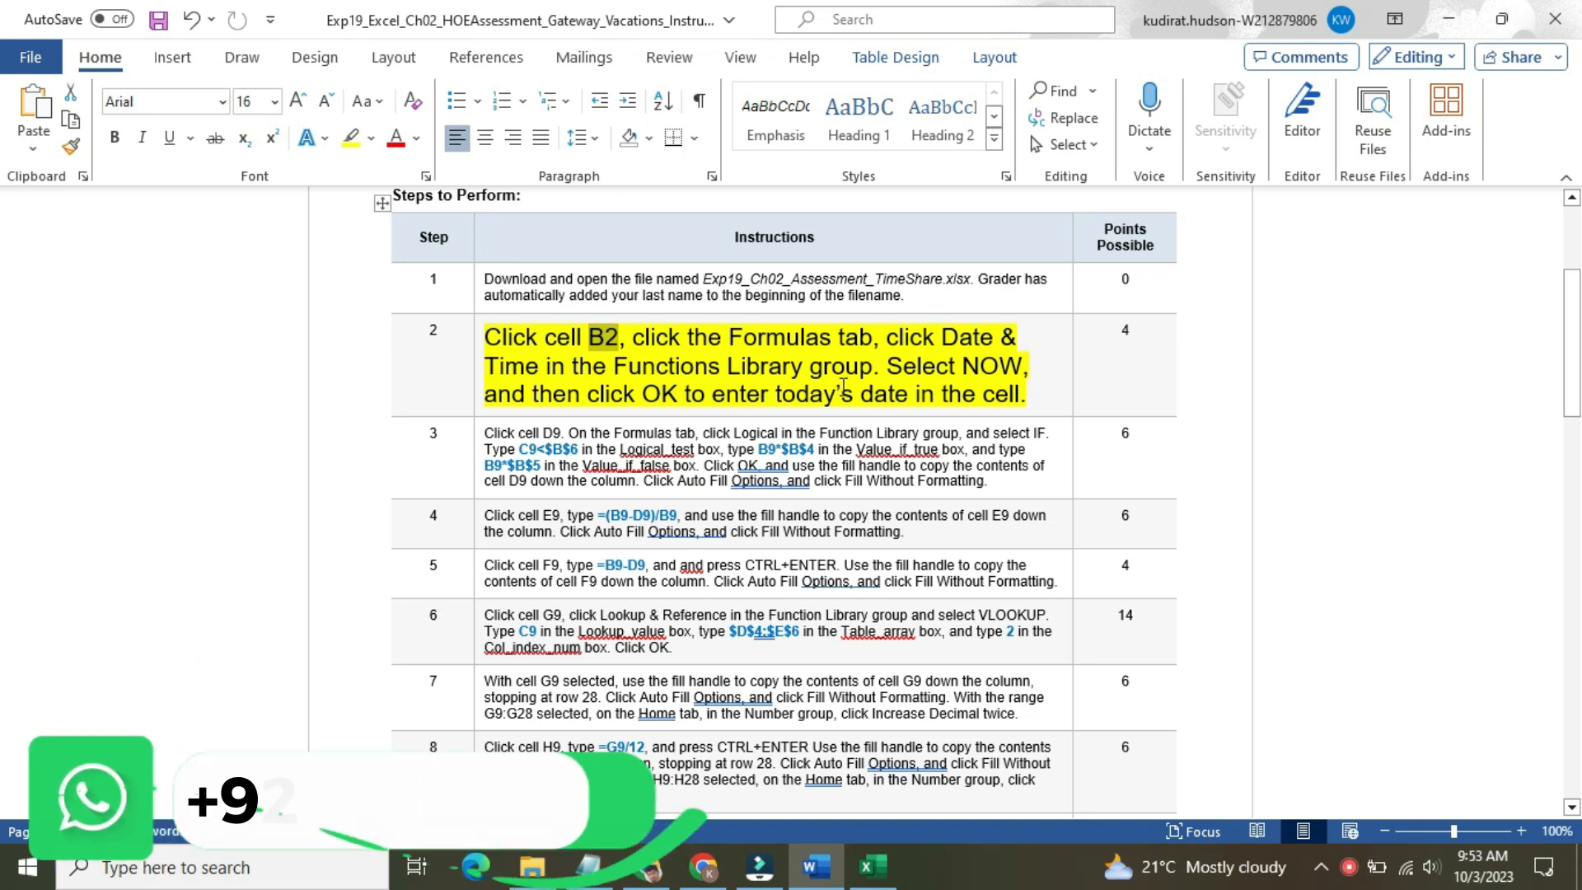
left_click(873, 866)
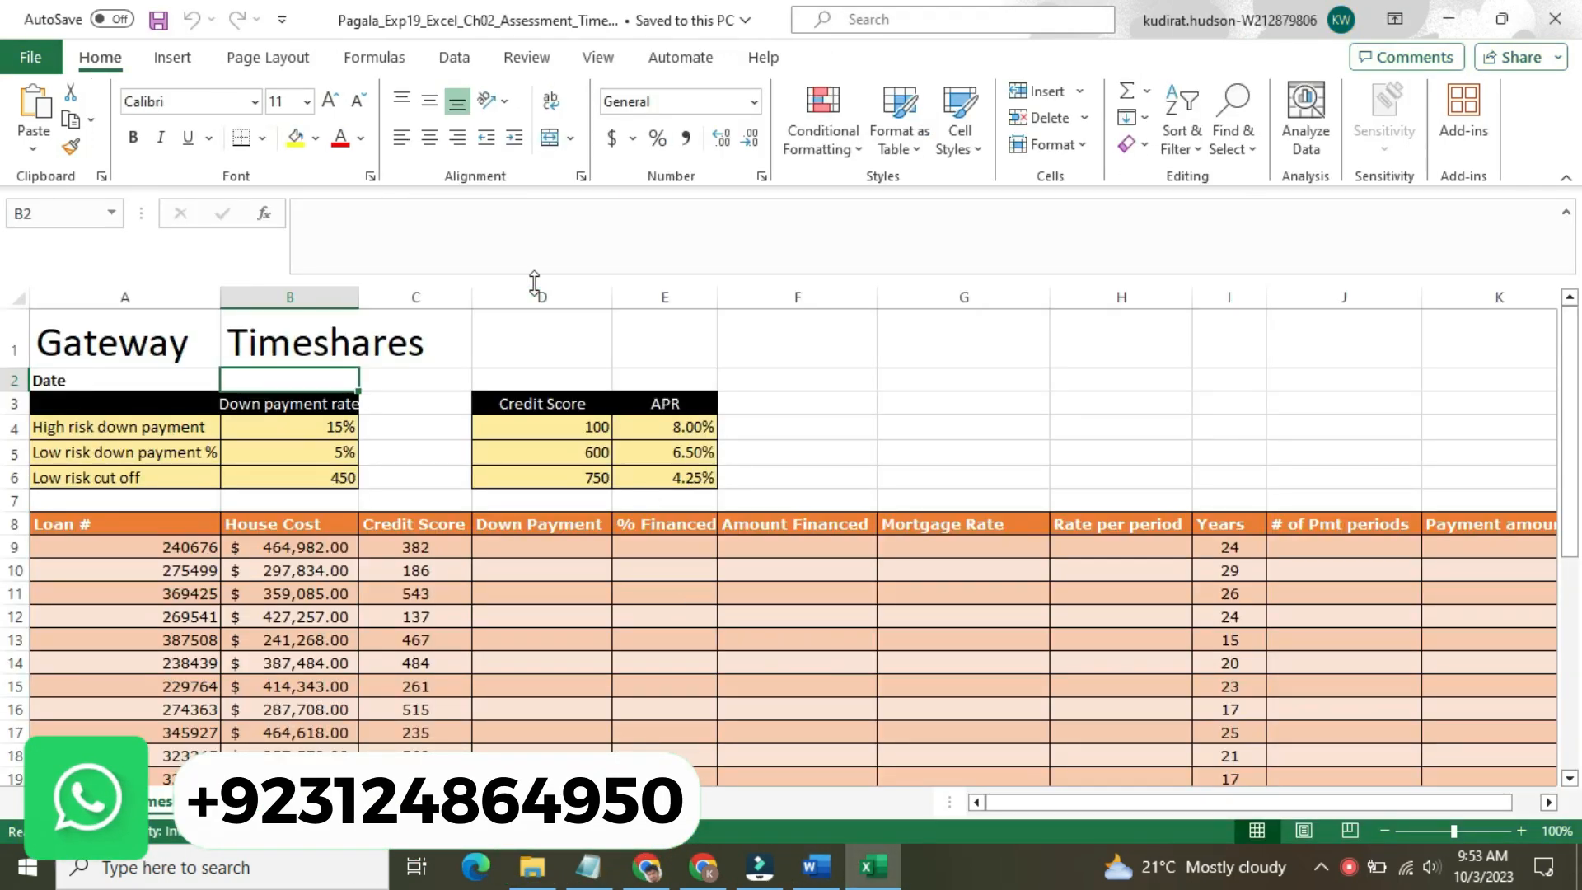
left_click(505, 243)
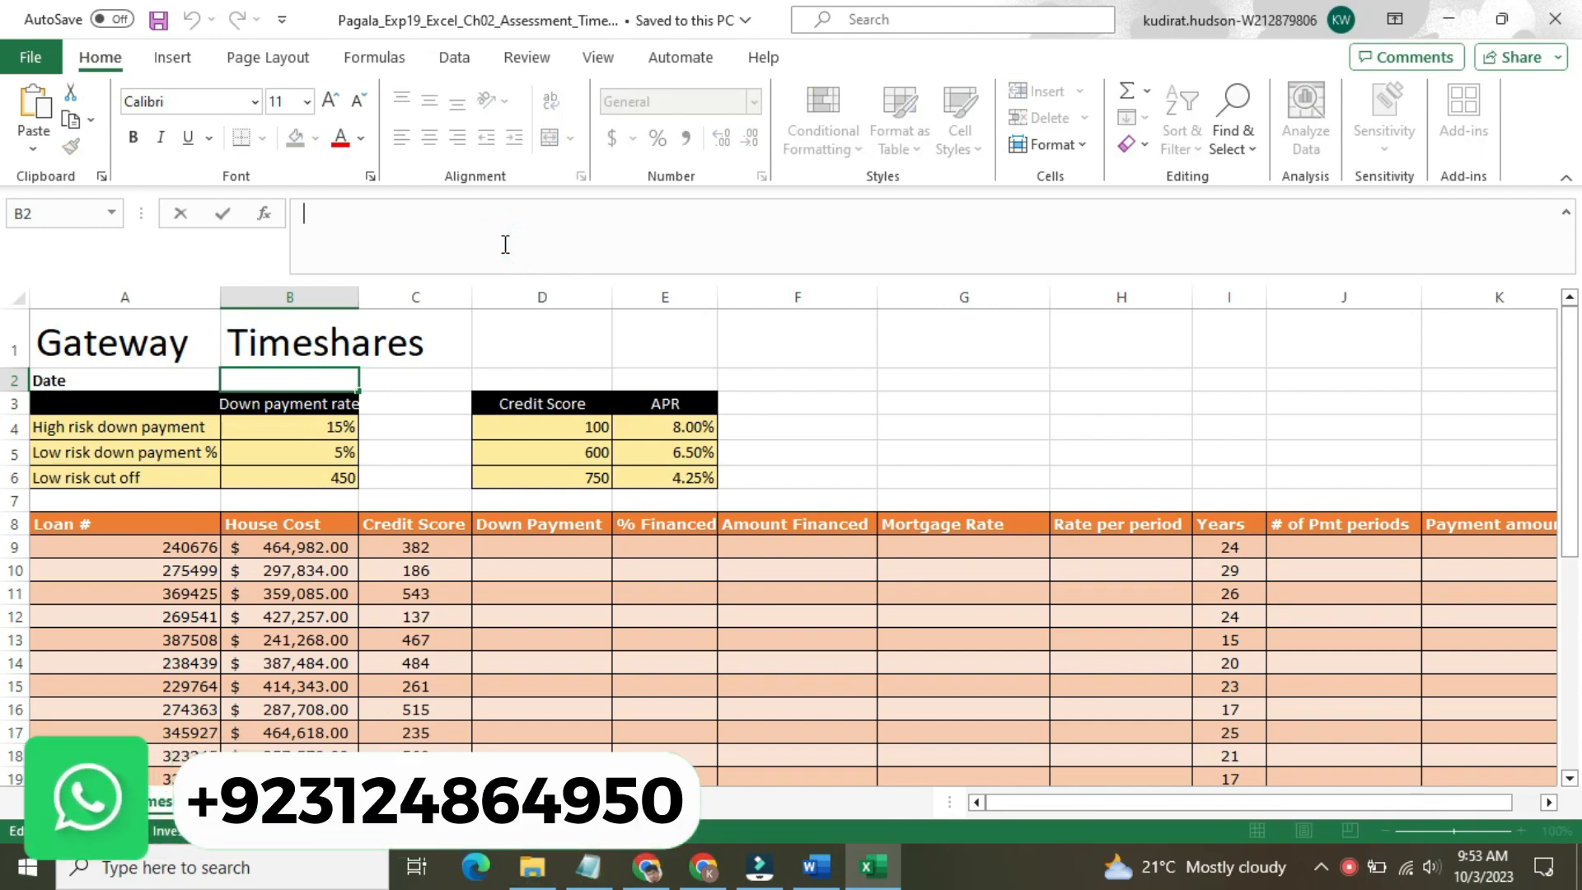
type("=")
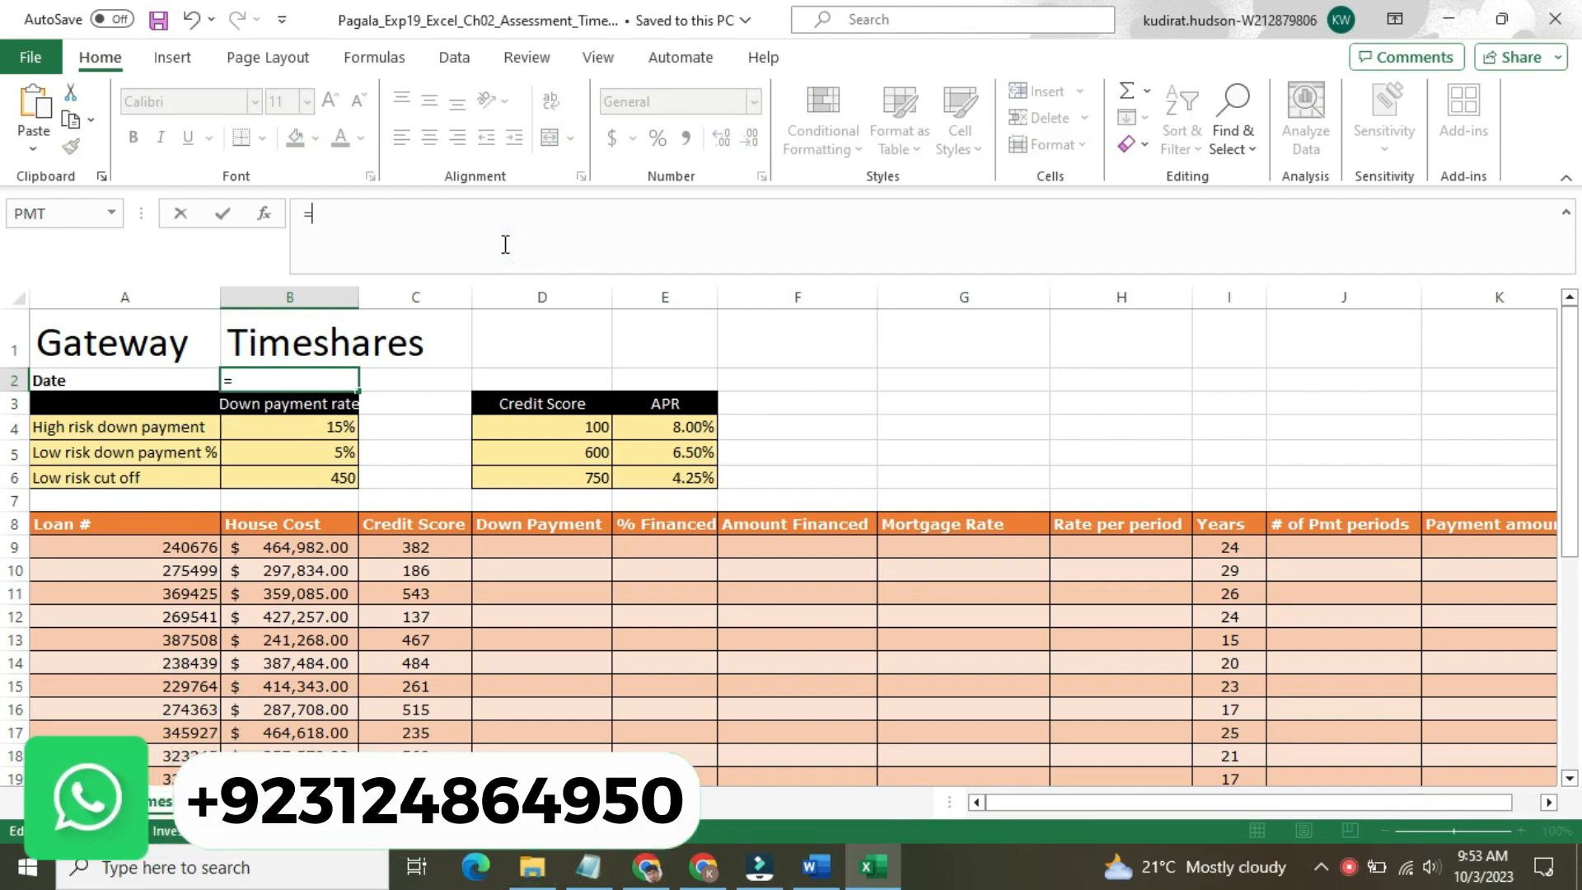
type("NOW")
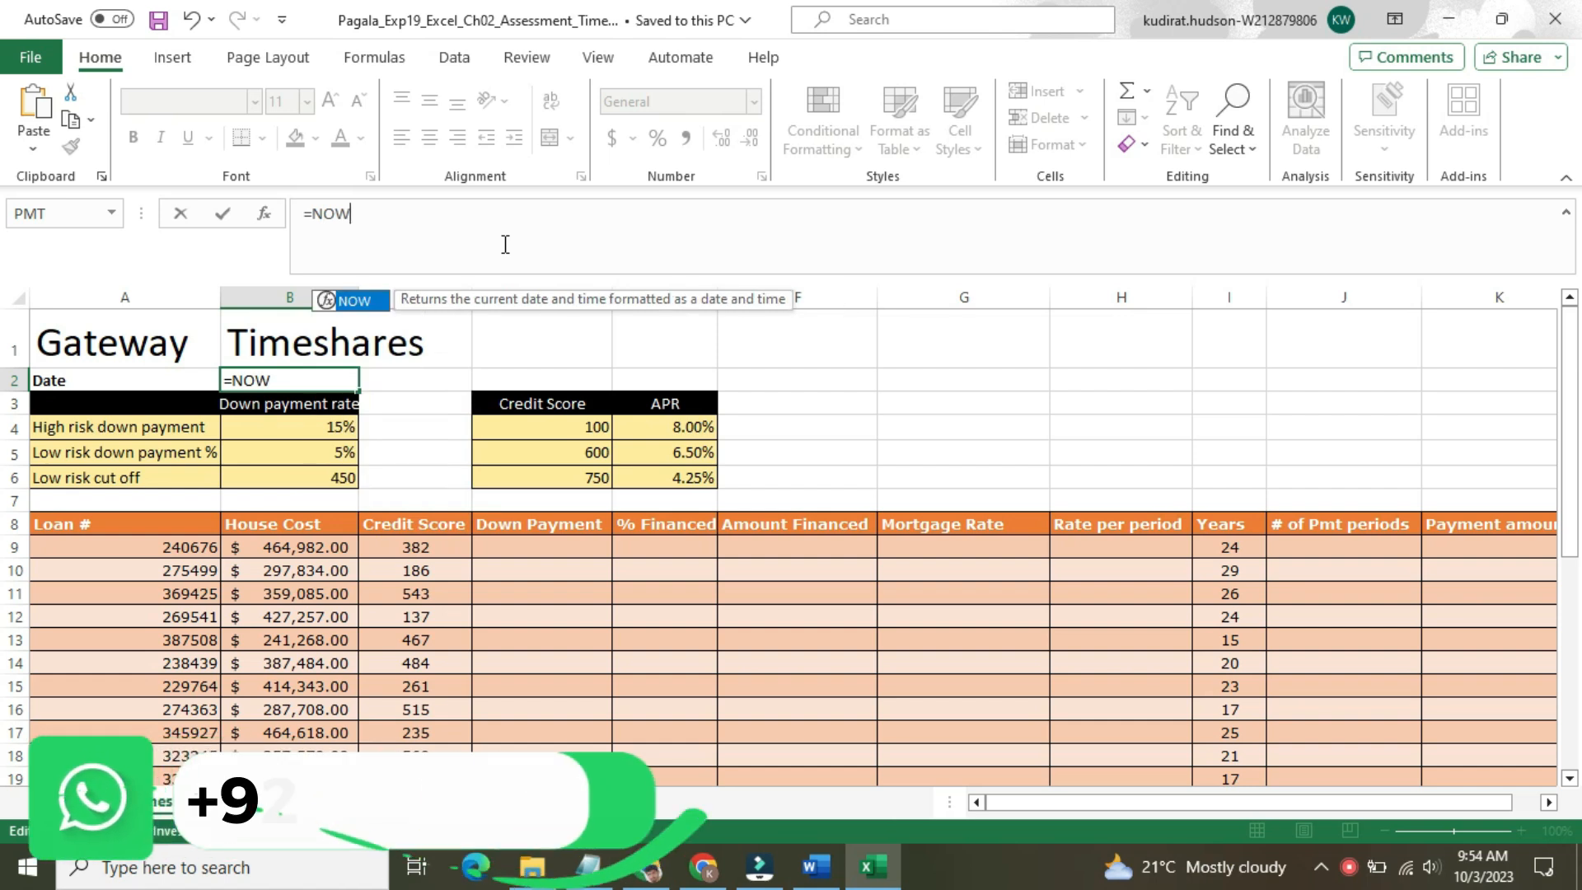
double_click(365, 300)
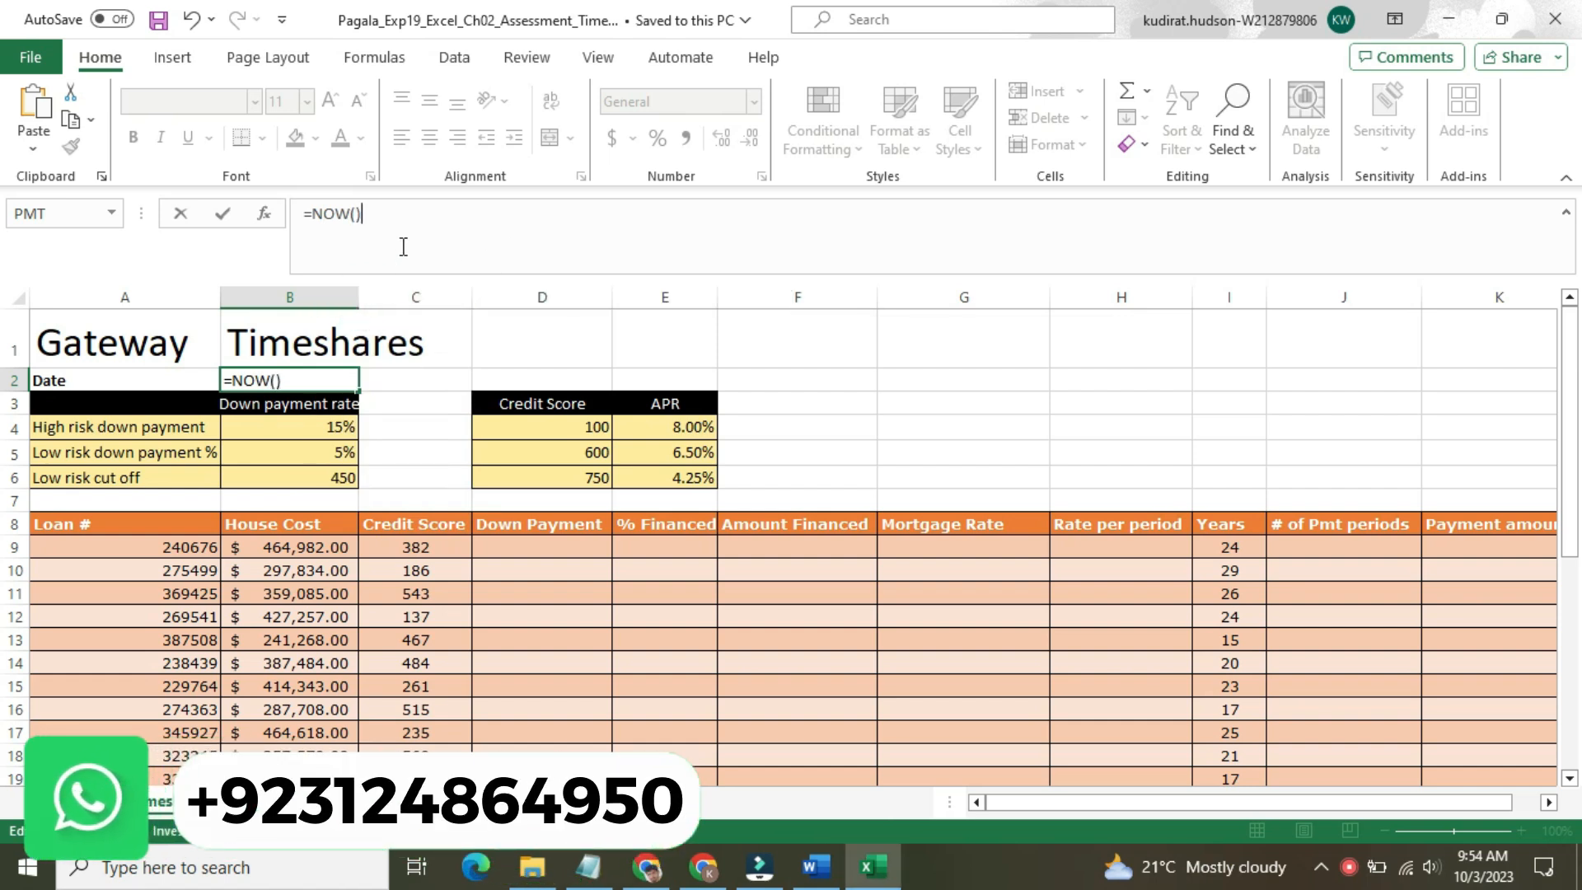
type(")")
key("Return")
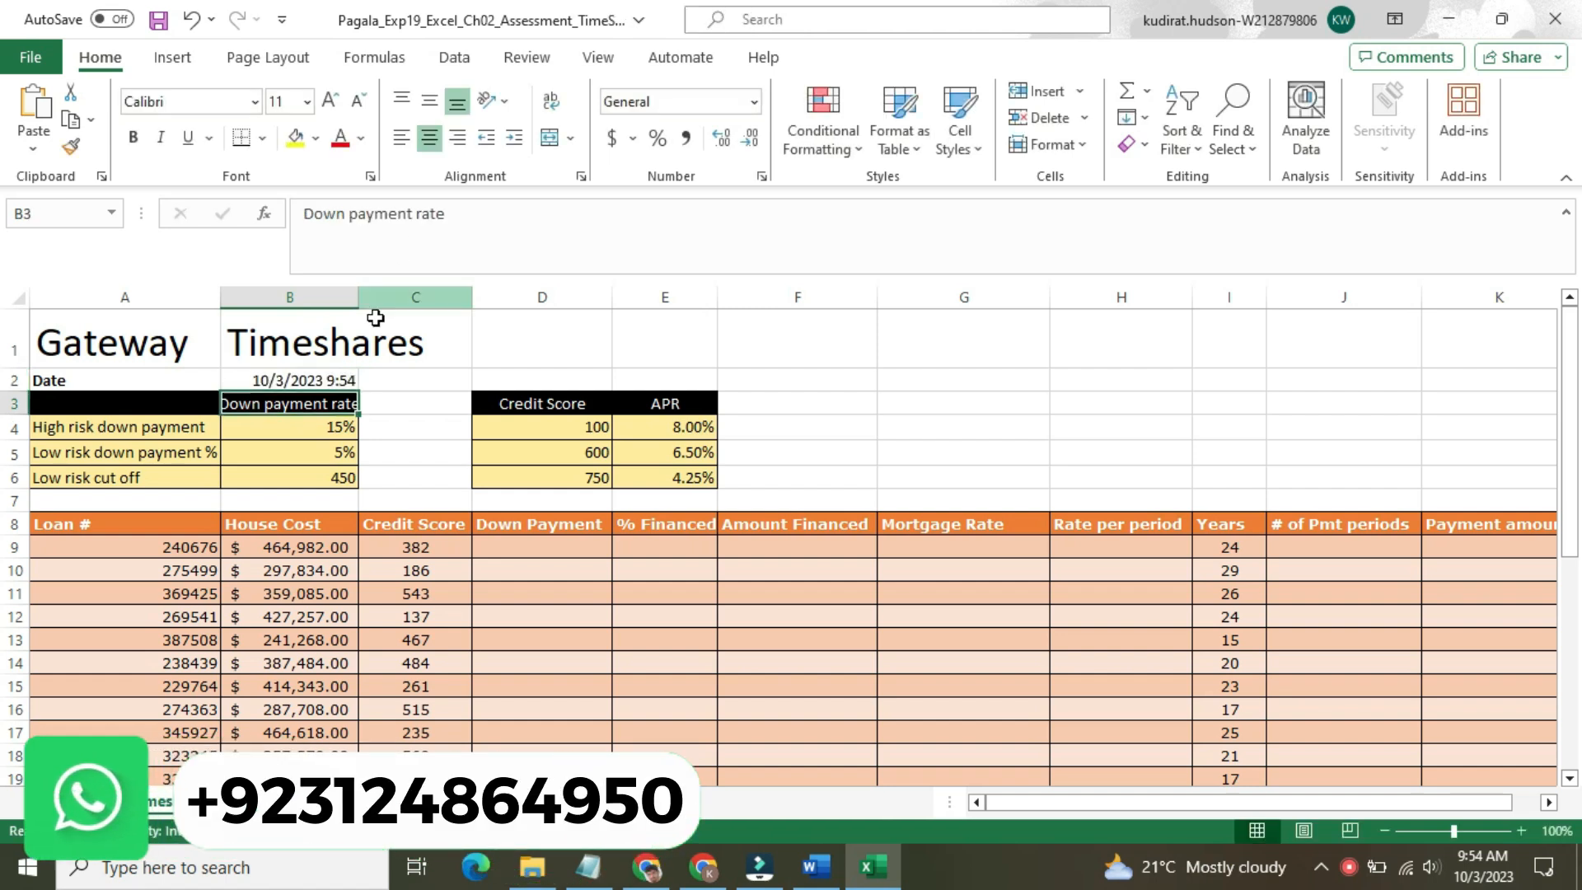
left_click(334, 373)
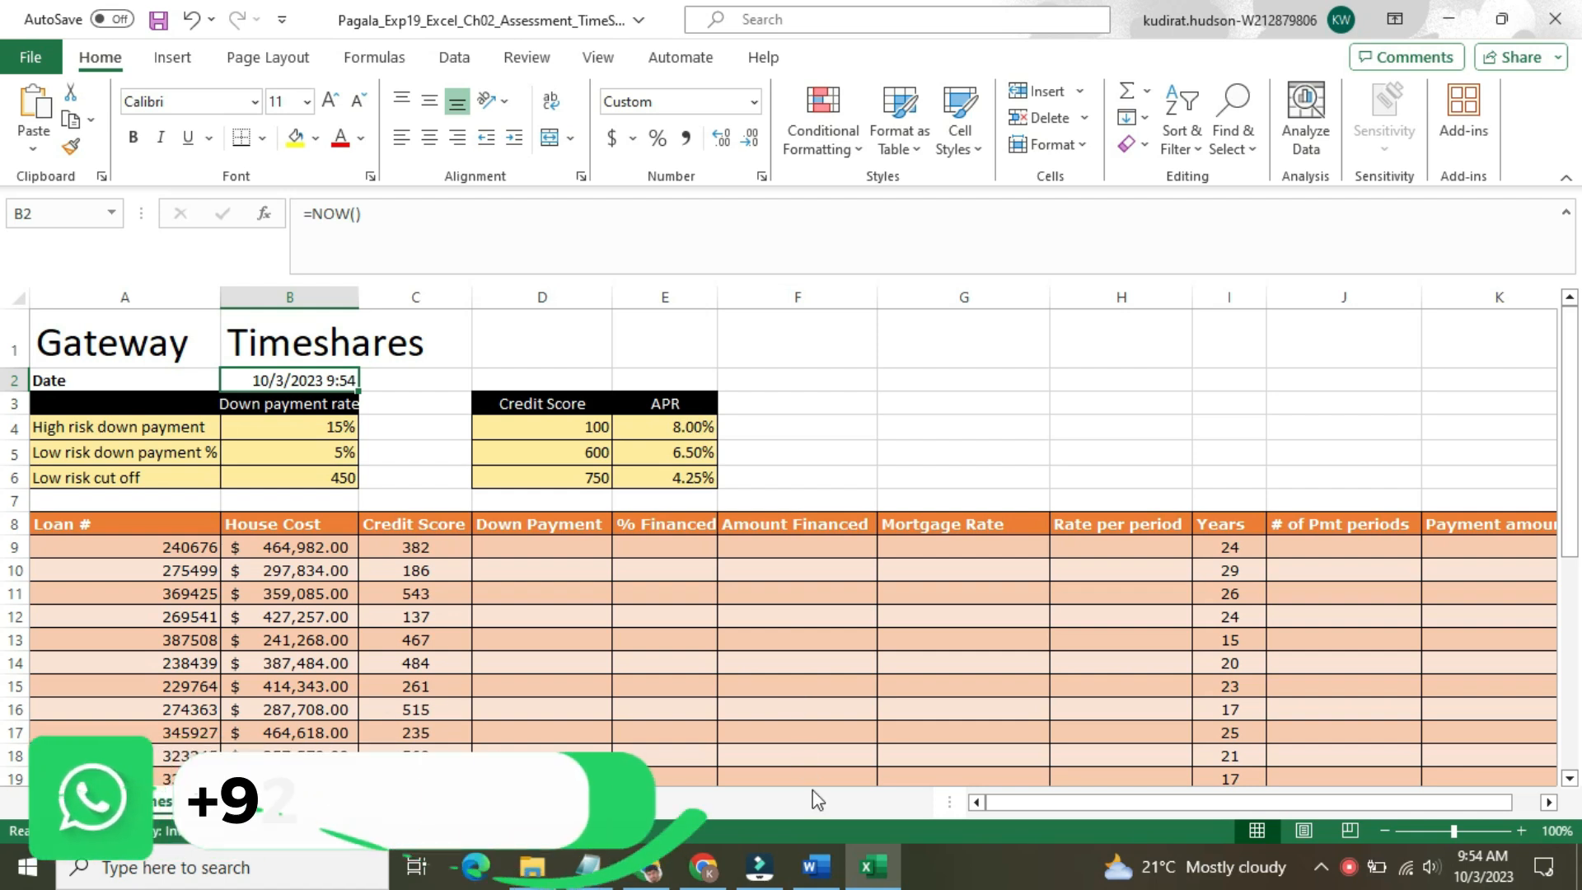
Switch to the Word instructions, reset the step 2 text to 9 pt and remove its highlight colour
left_click(818, 867)
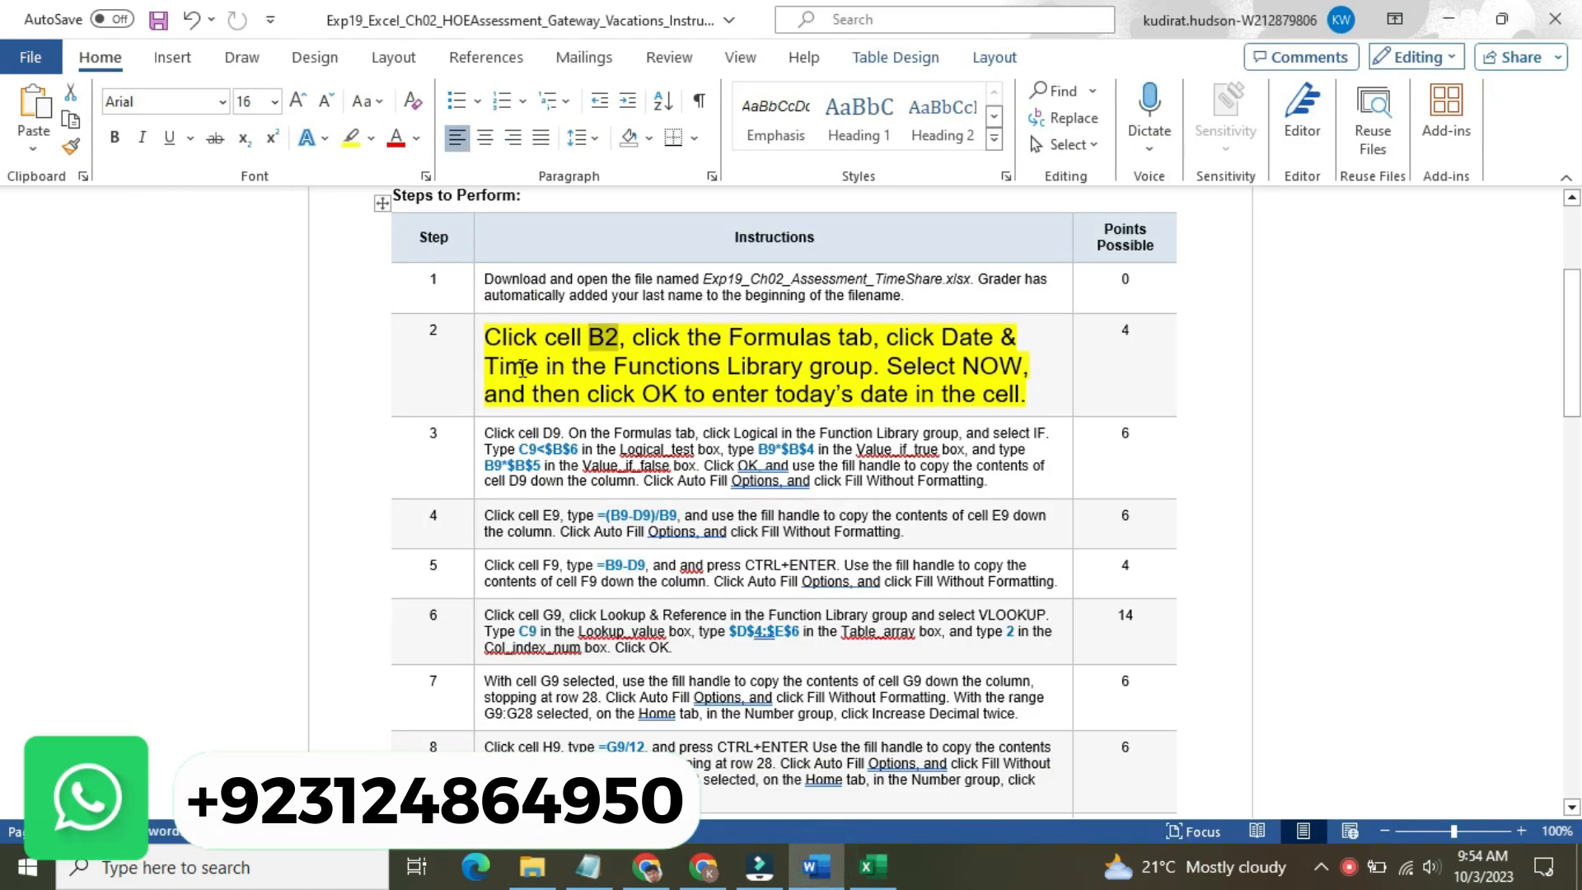
left_click(478, 370)
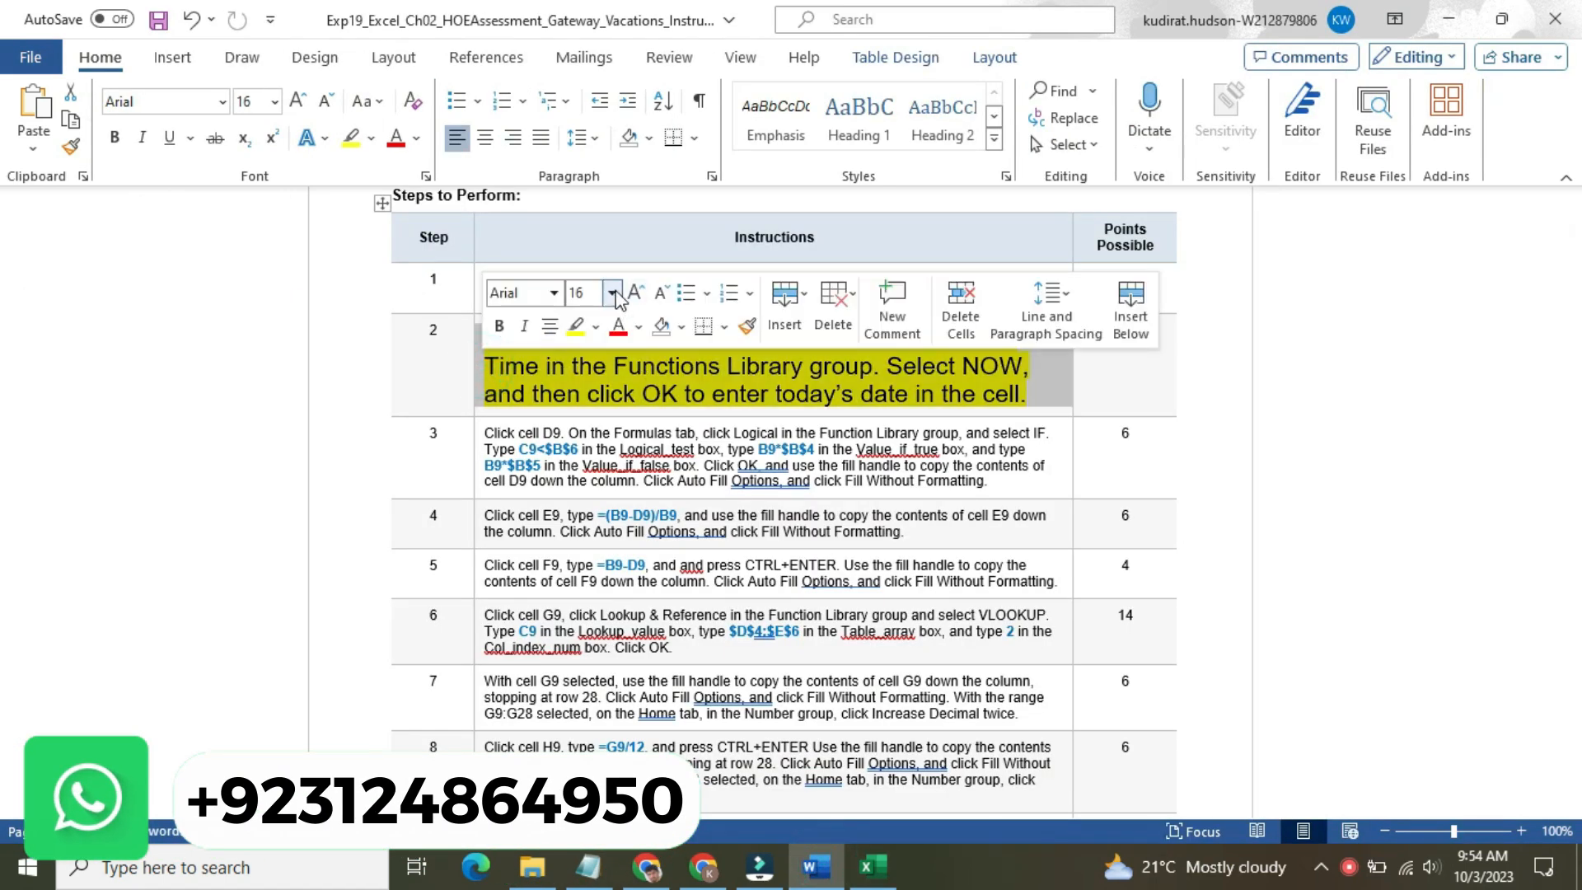
left_click(612, 293)
left_click(600, 349)
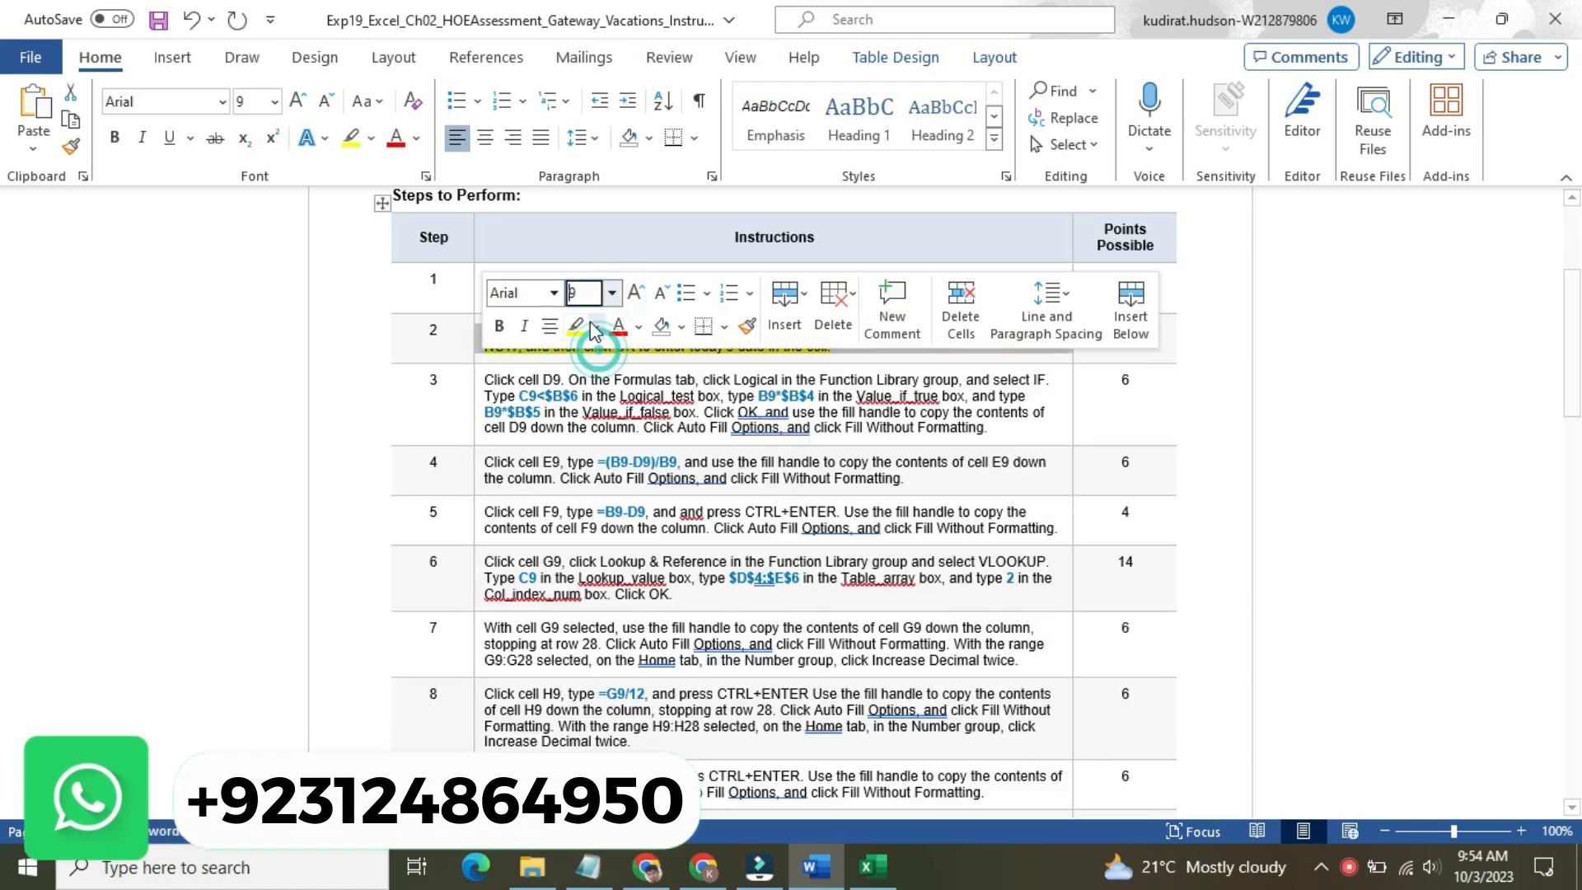
left_click(595, 326)
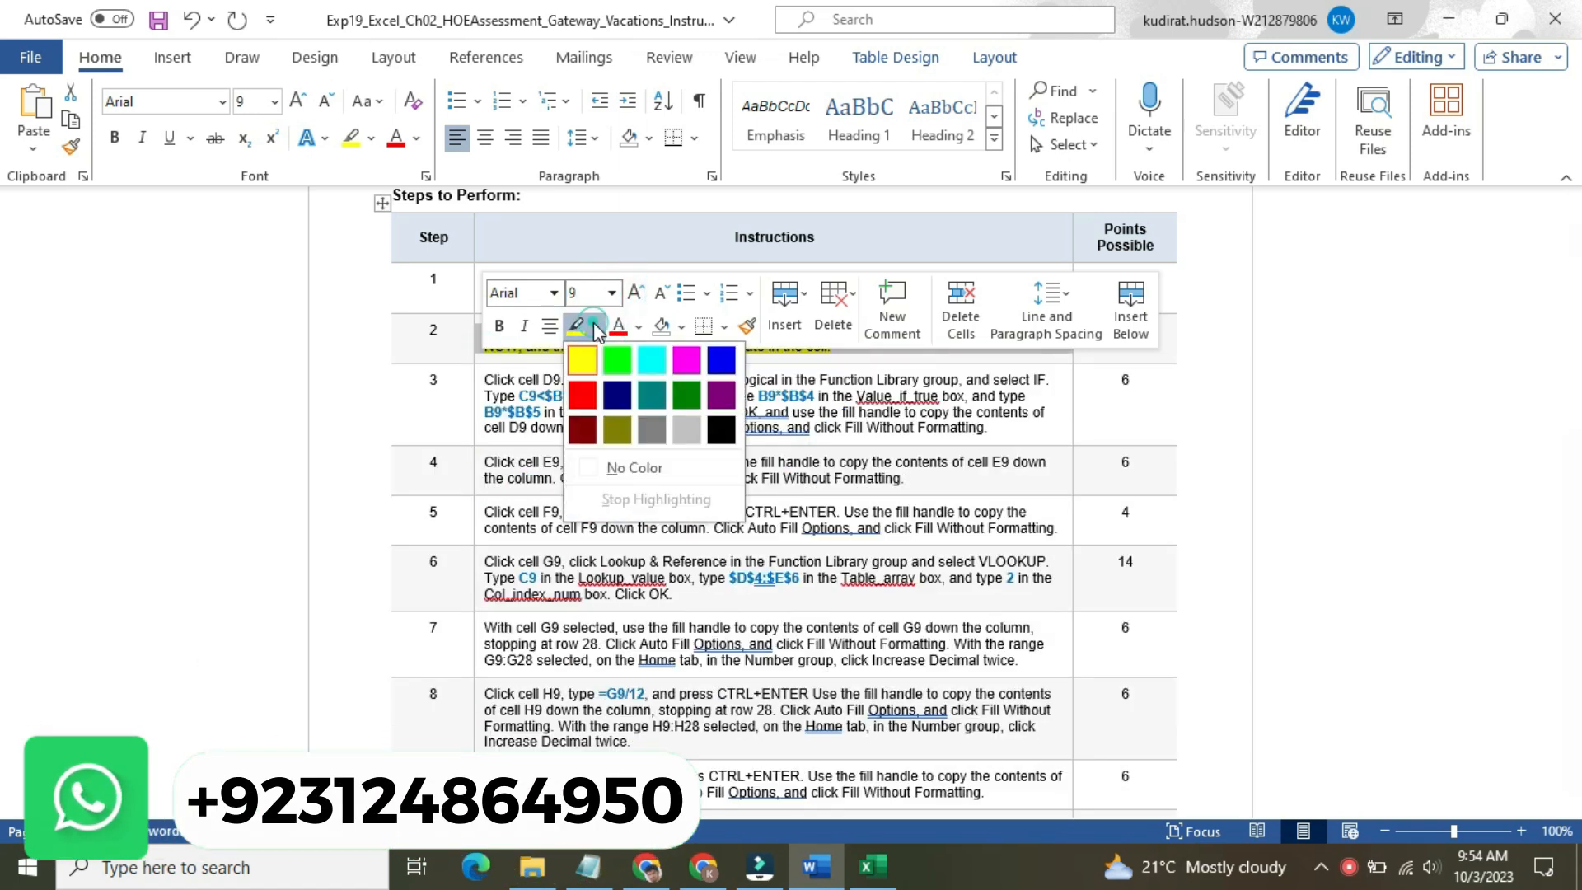
left_click(617, 468)
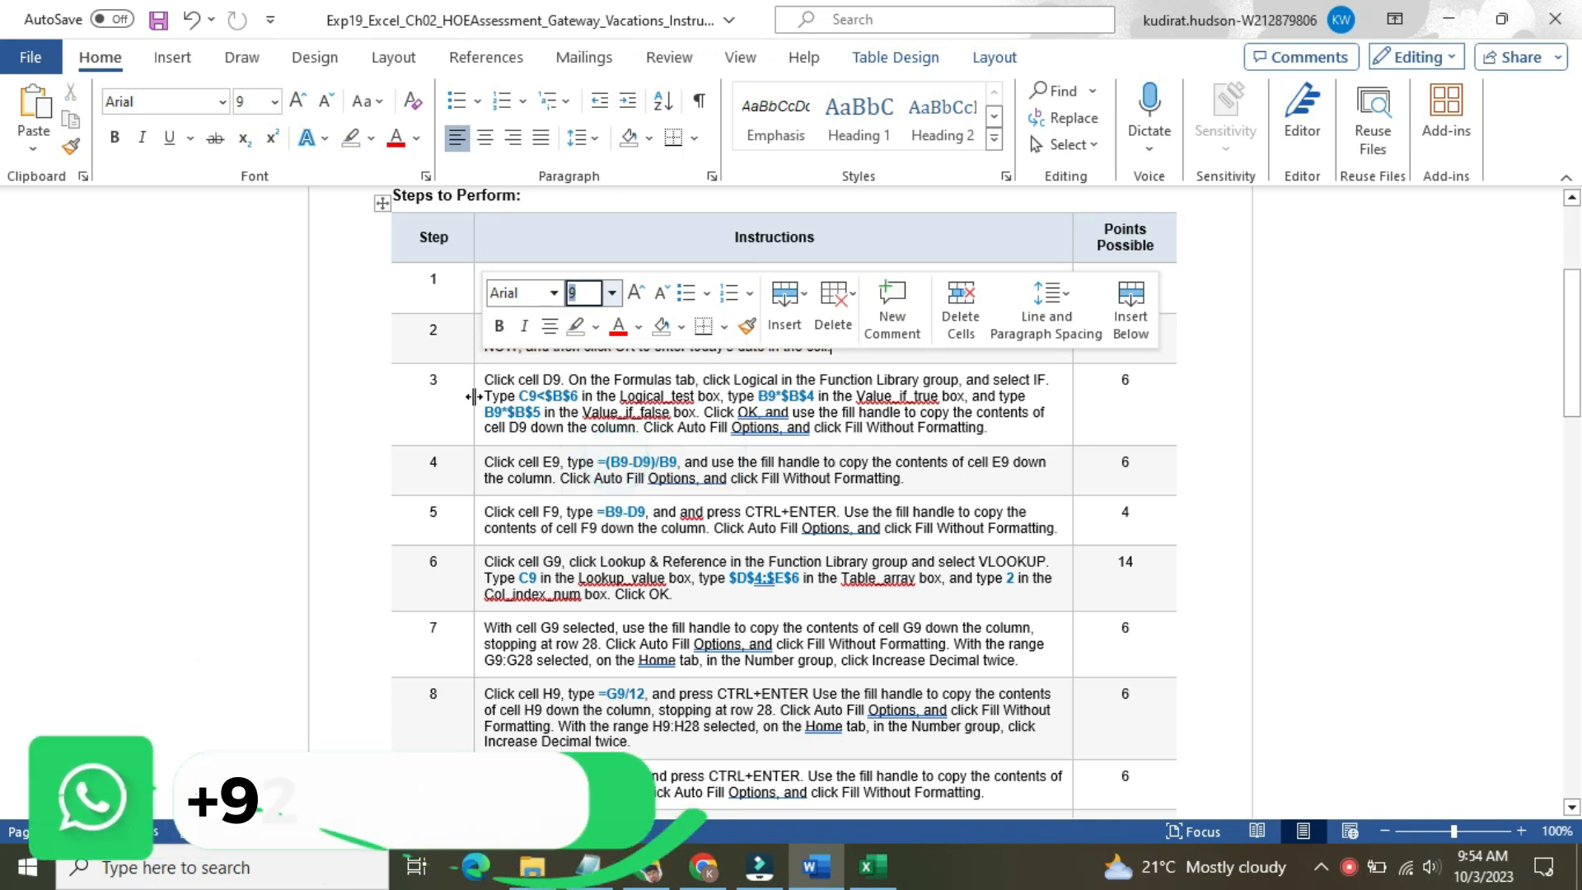
Set the step 3 instruction text to 16 pt, highlight it in yellow and select its first D9 cell reference
left_click(477, 399)
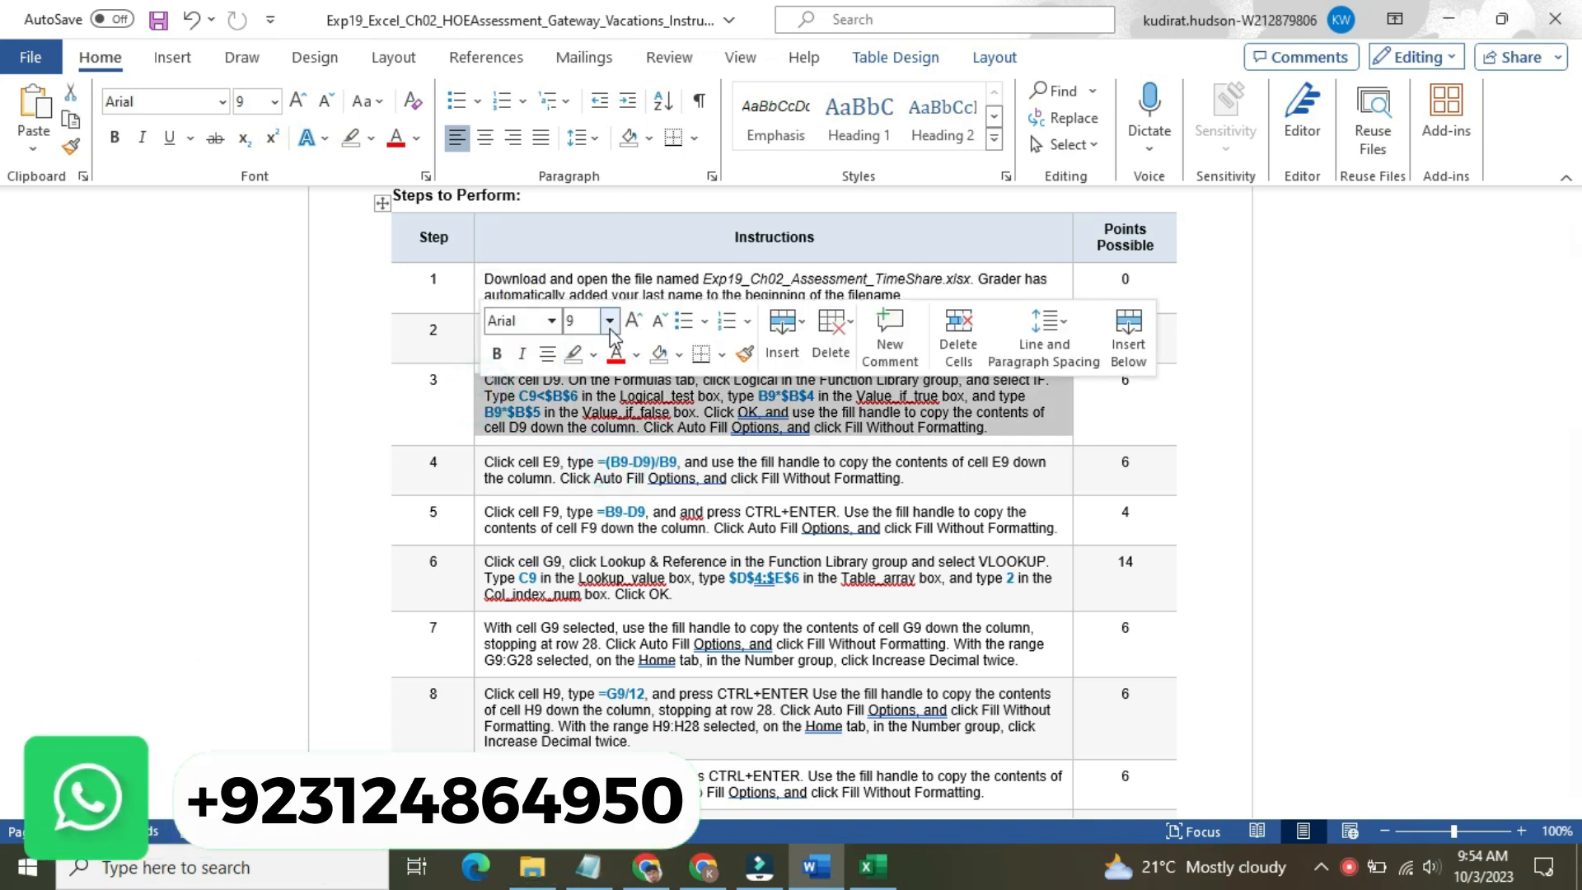
left_click(609, 321)
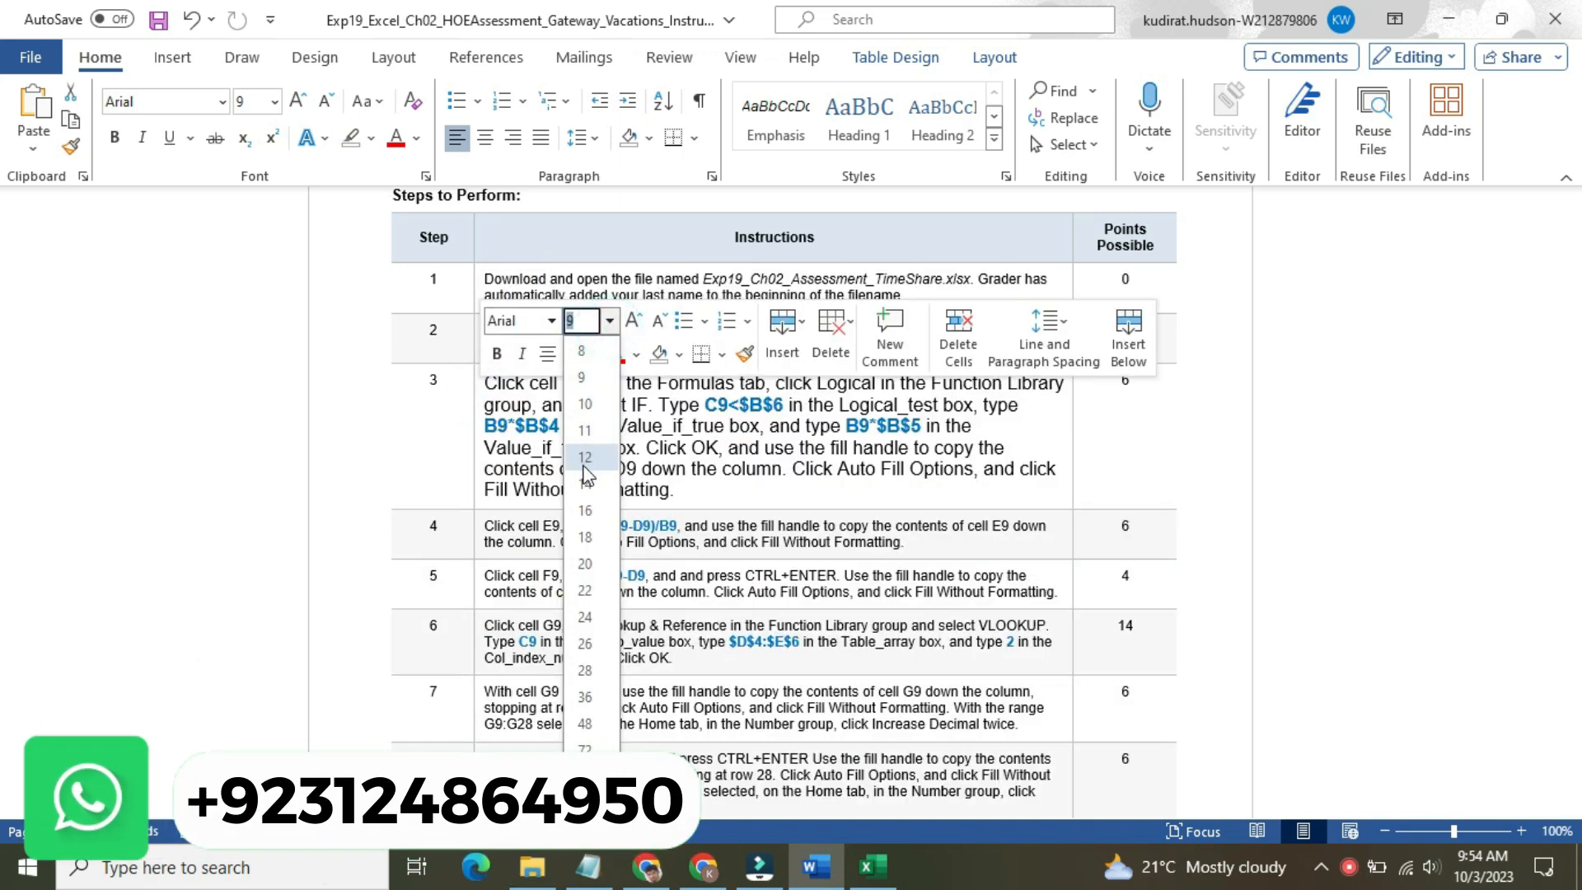
left_click(584, 510)
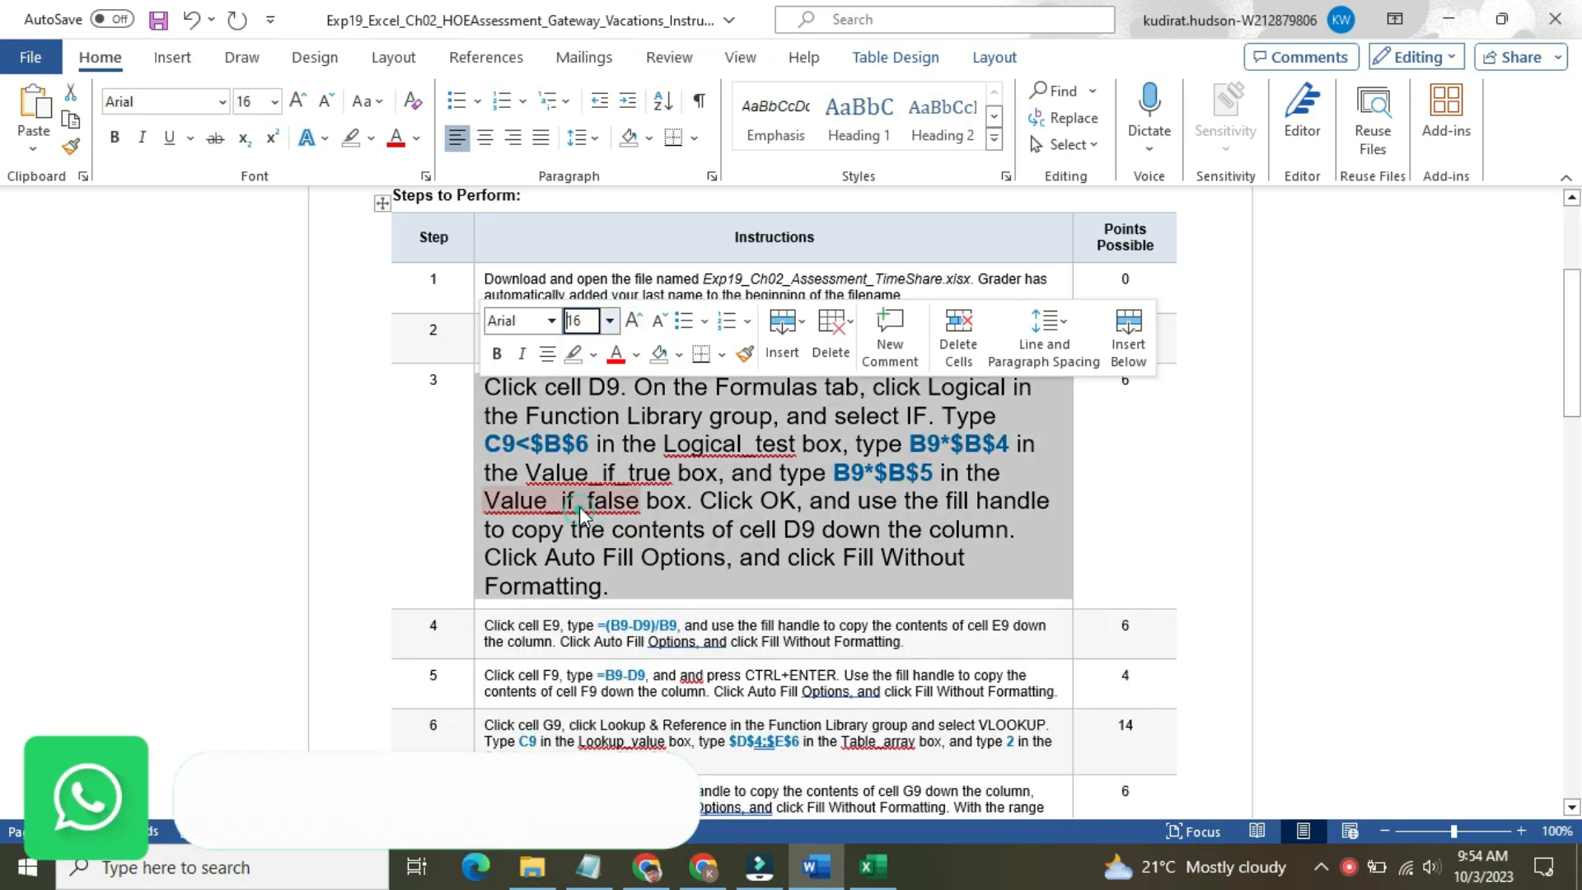
left_click(599, 356)
left_click(517, 372)
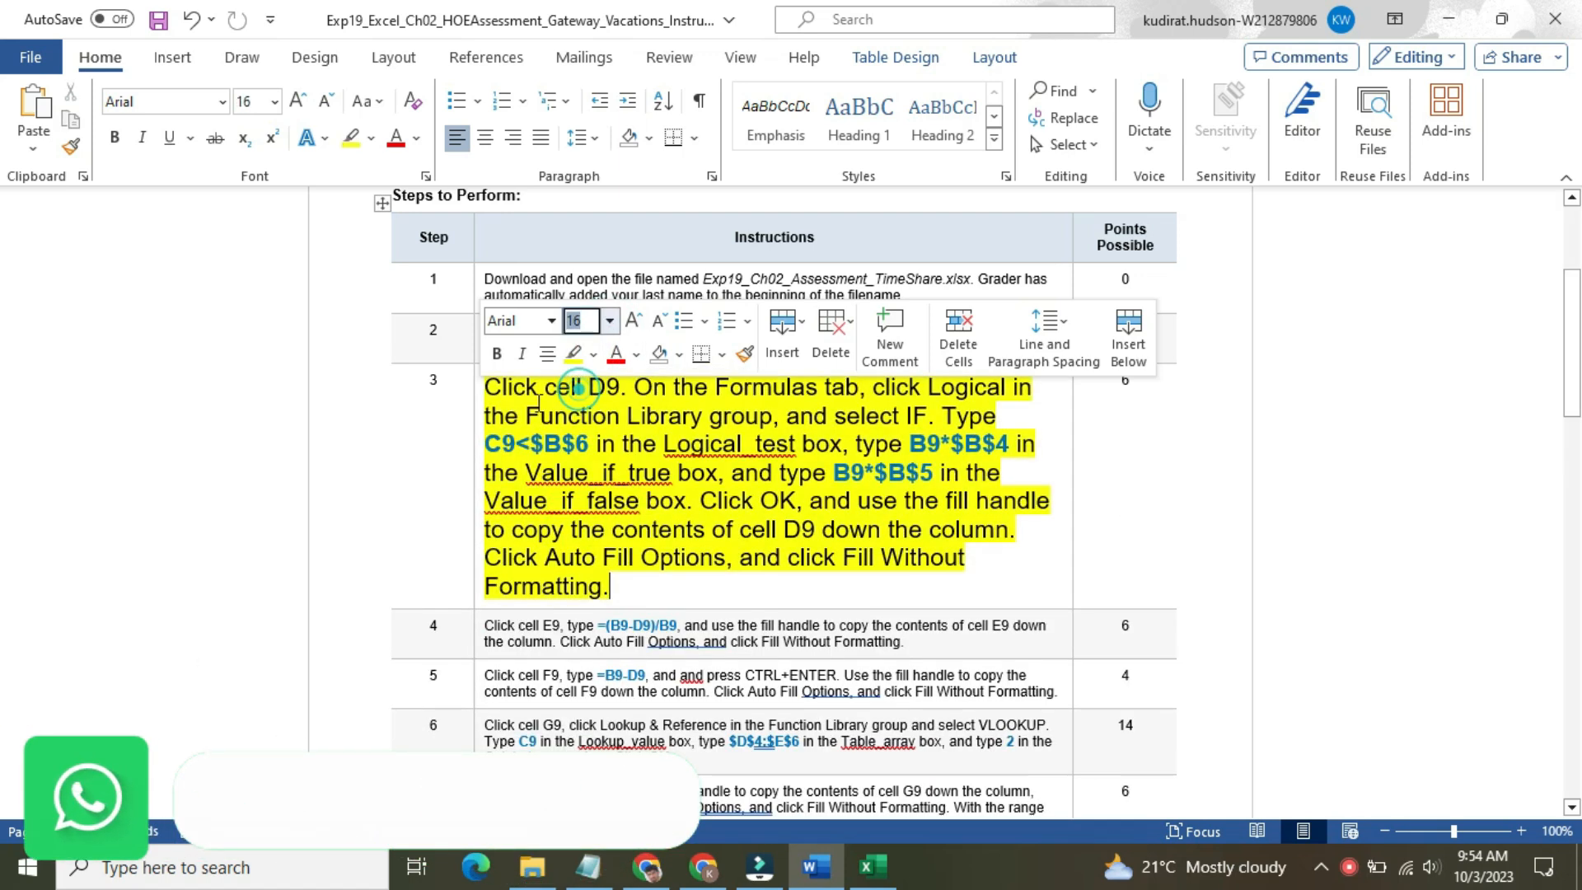
left_click(507, 394)
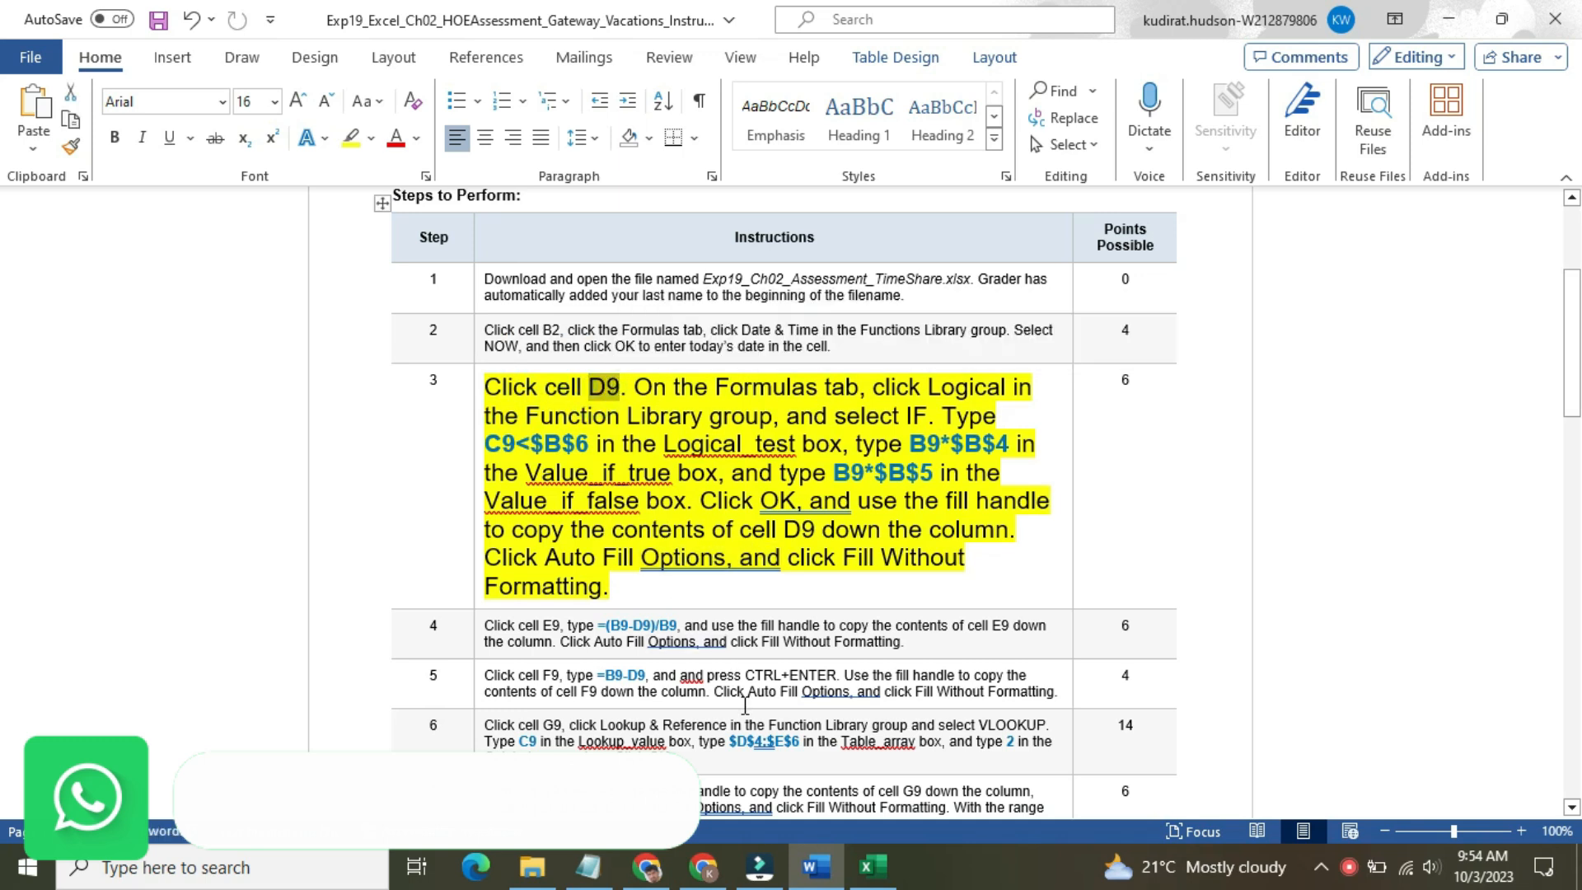
Switch to the Excel workbook and select cell D9, rechecking the step 3 instruction in Word
left_click(859, 852)
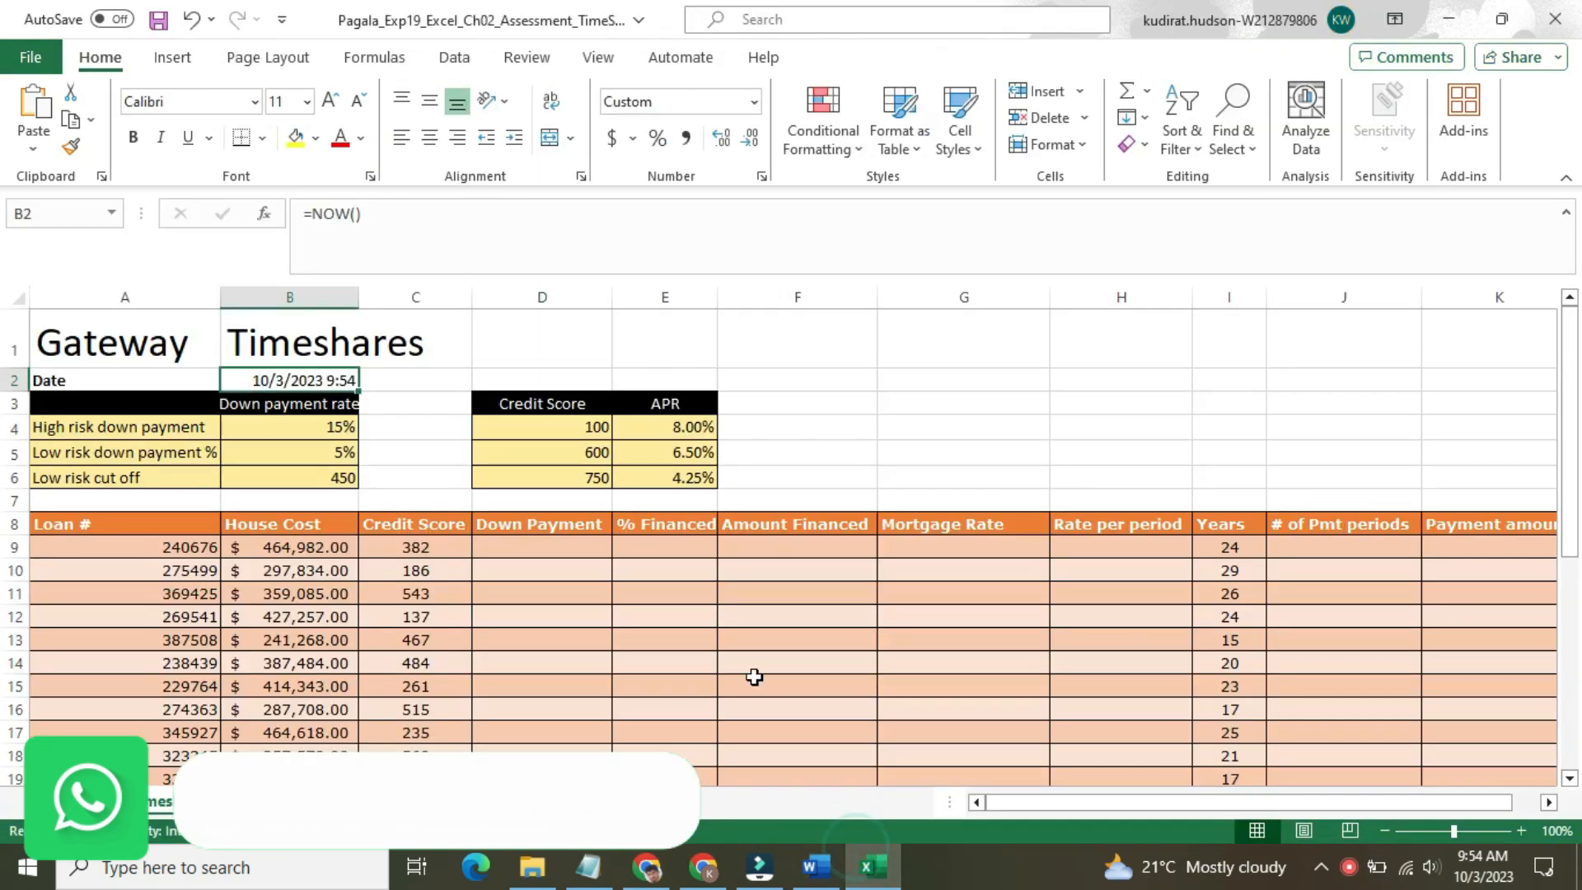
left_click(577, 553)
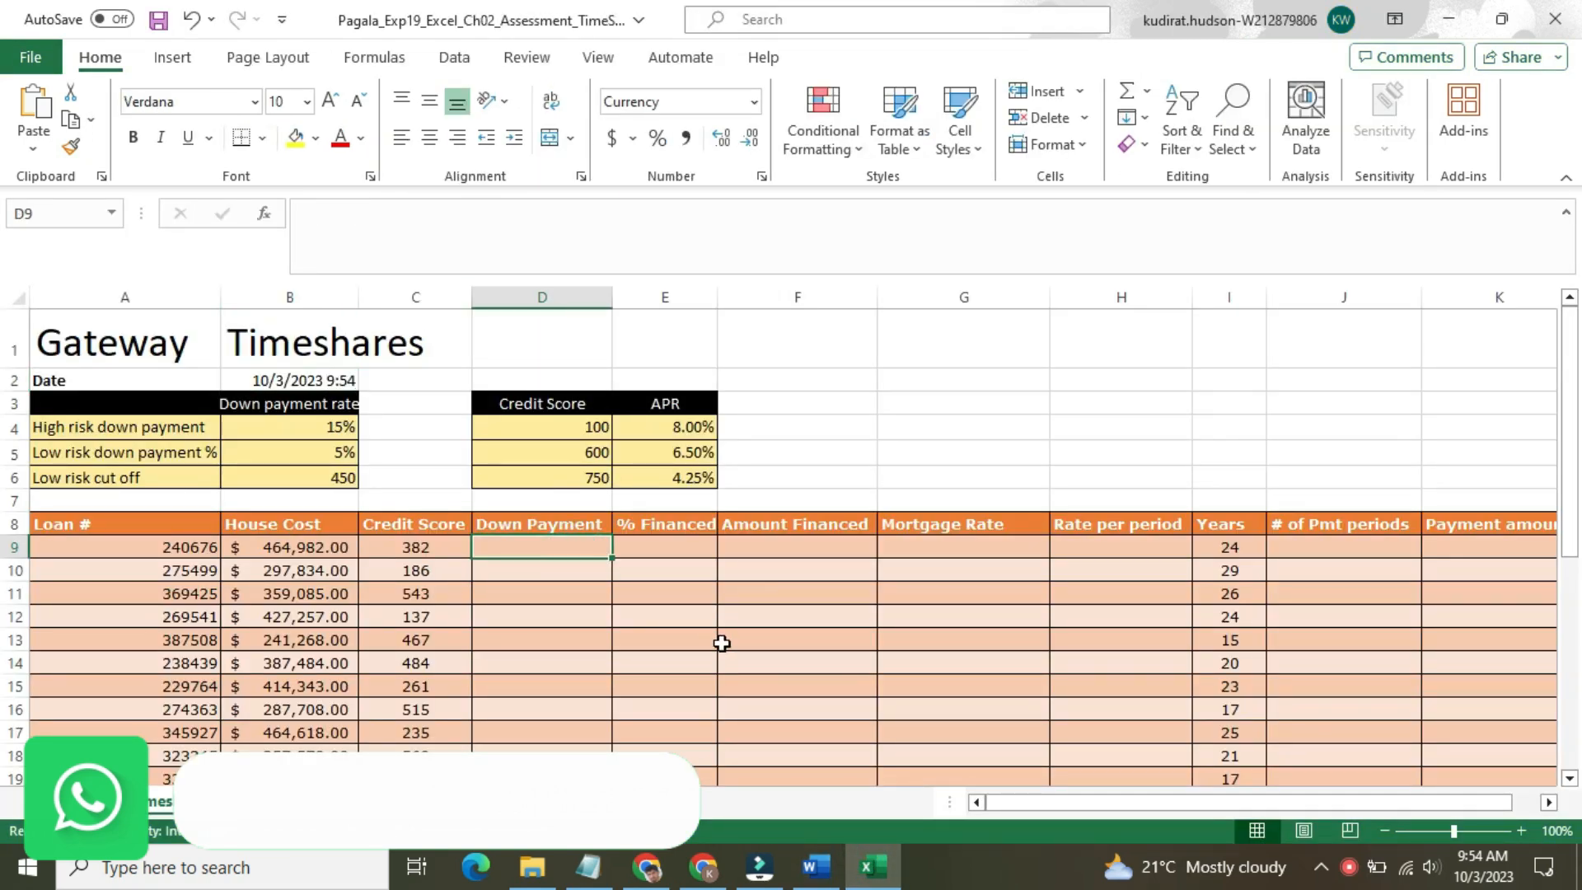
left_click(815, 865)
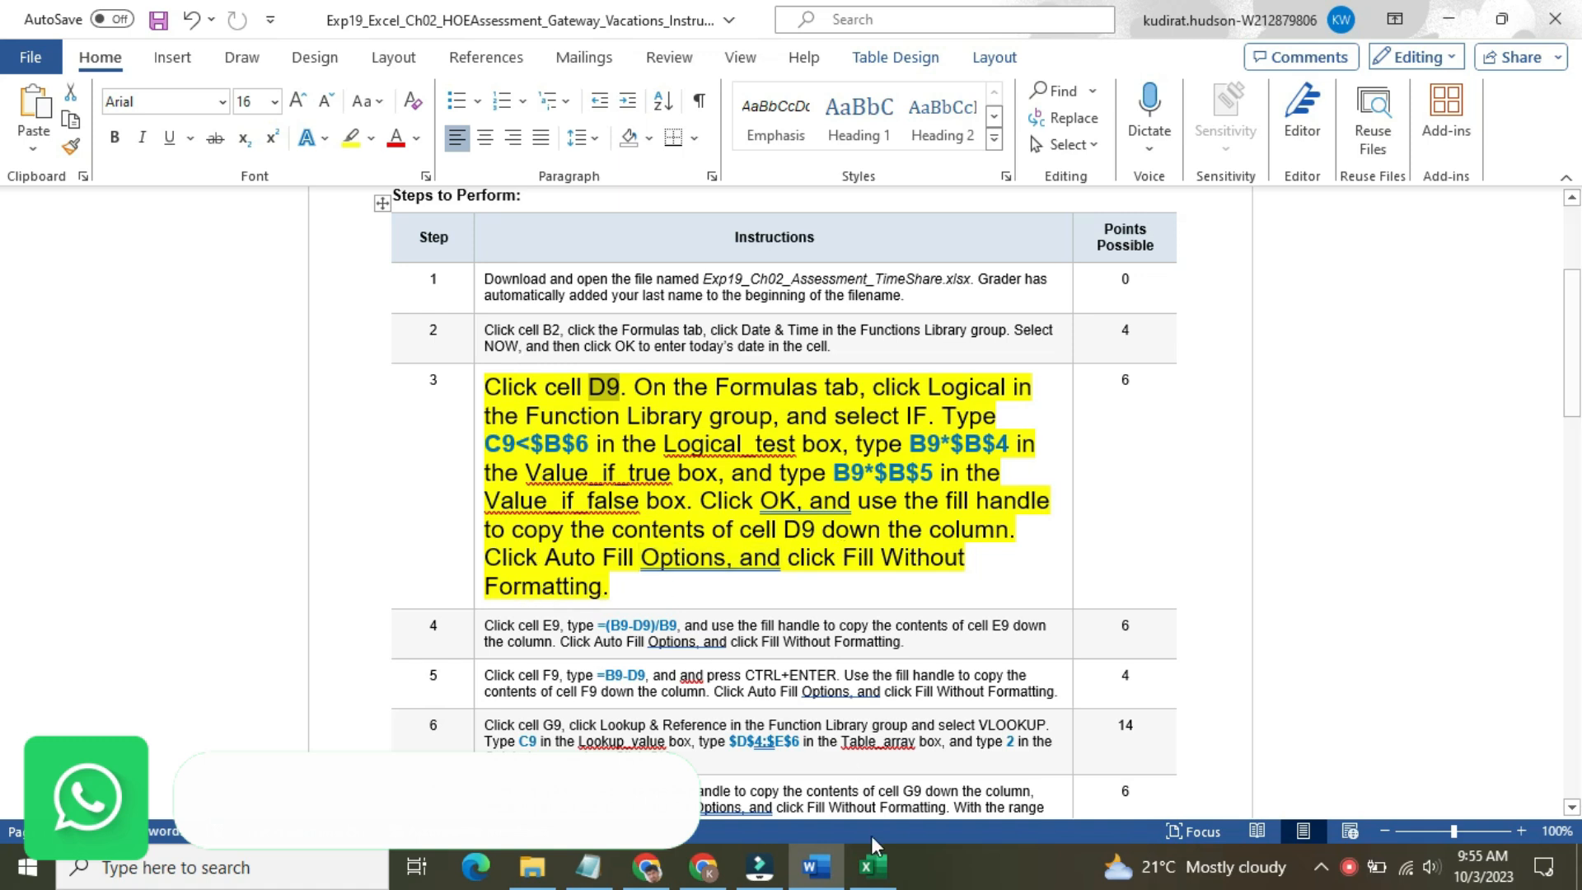
left_click(875, 867)
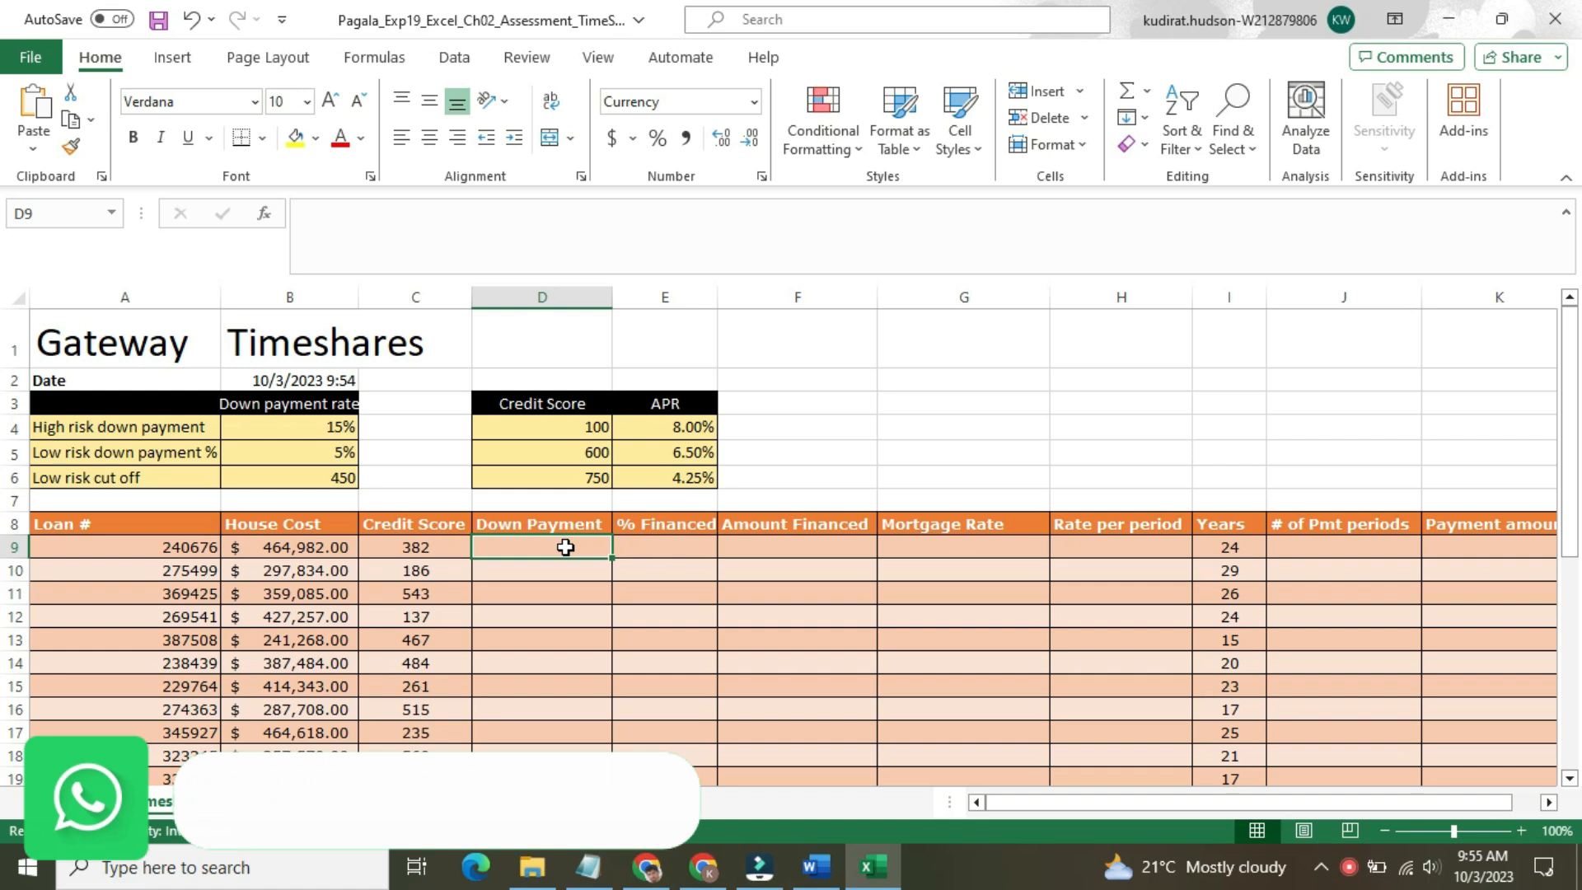
Start an IF formula in cell D9 with C9<$B$6 as the logical test
type("-")
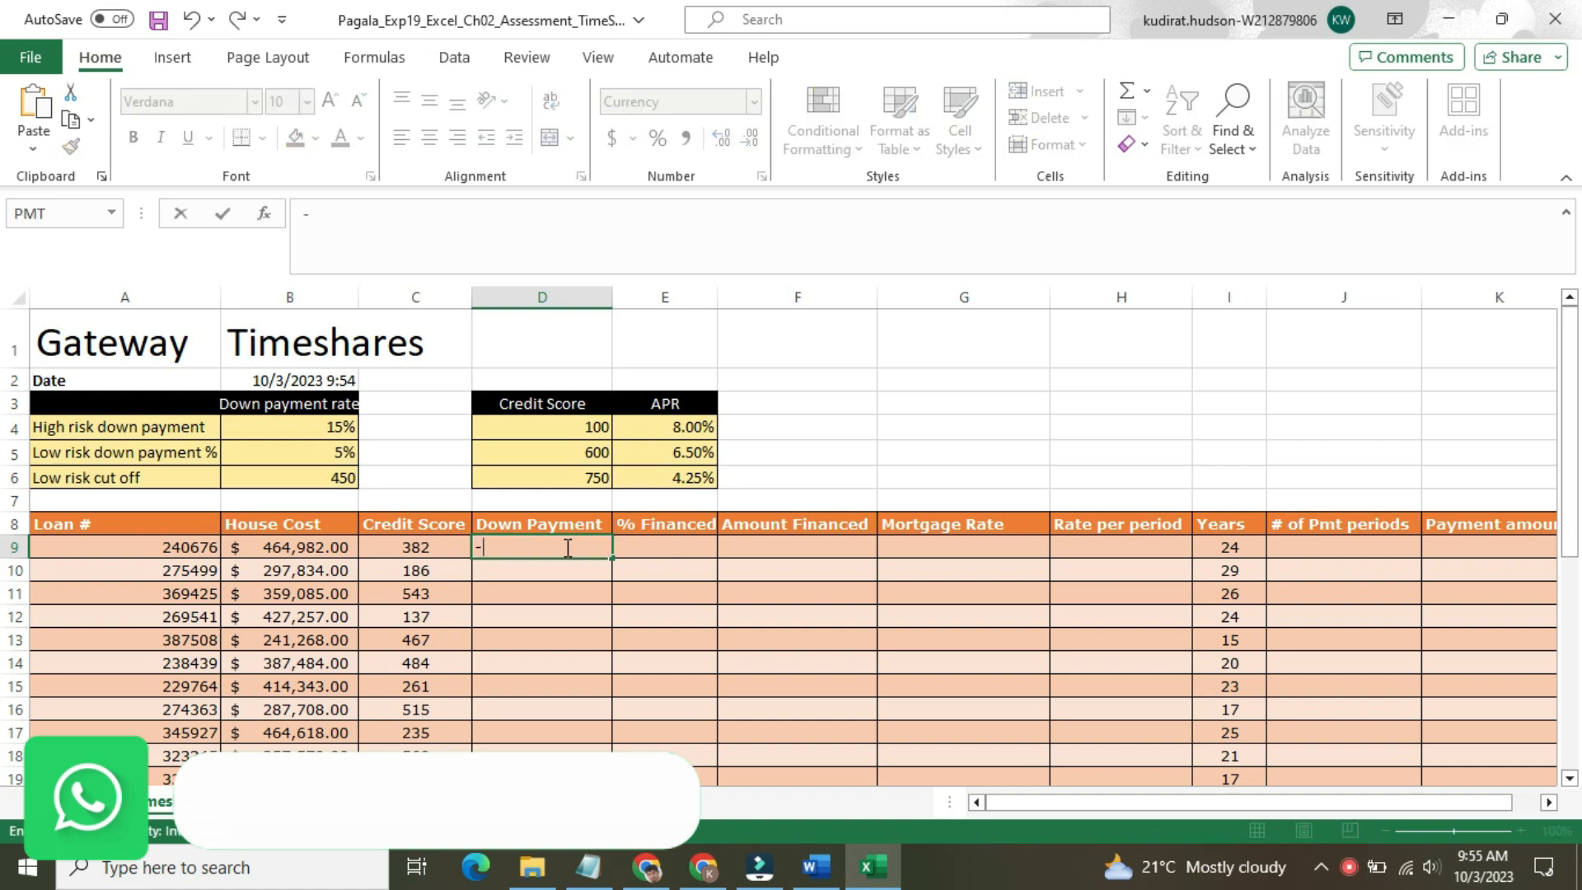
key("BackSpace")
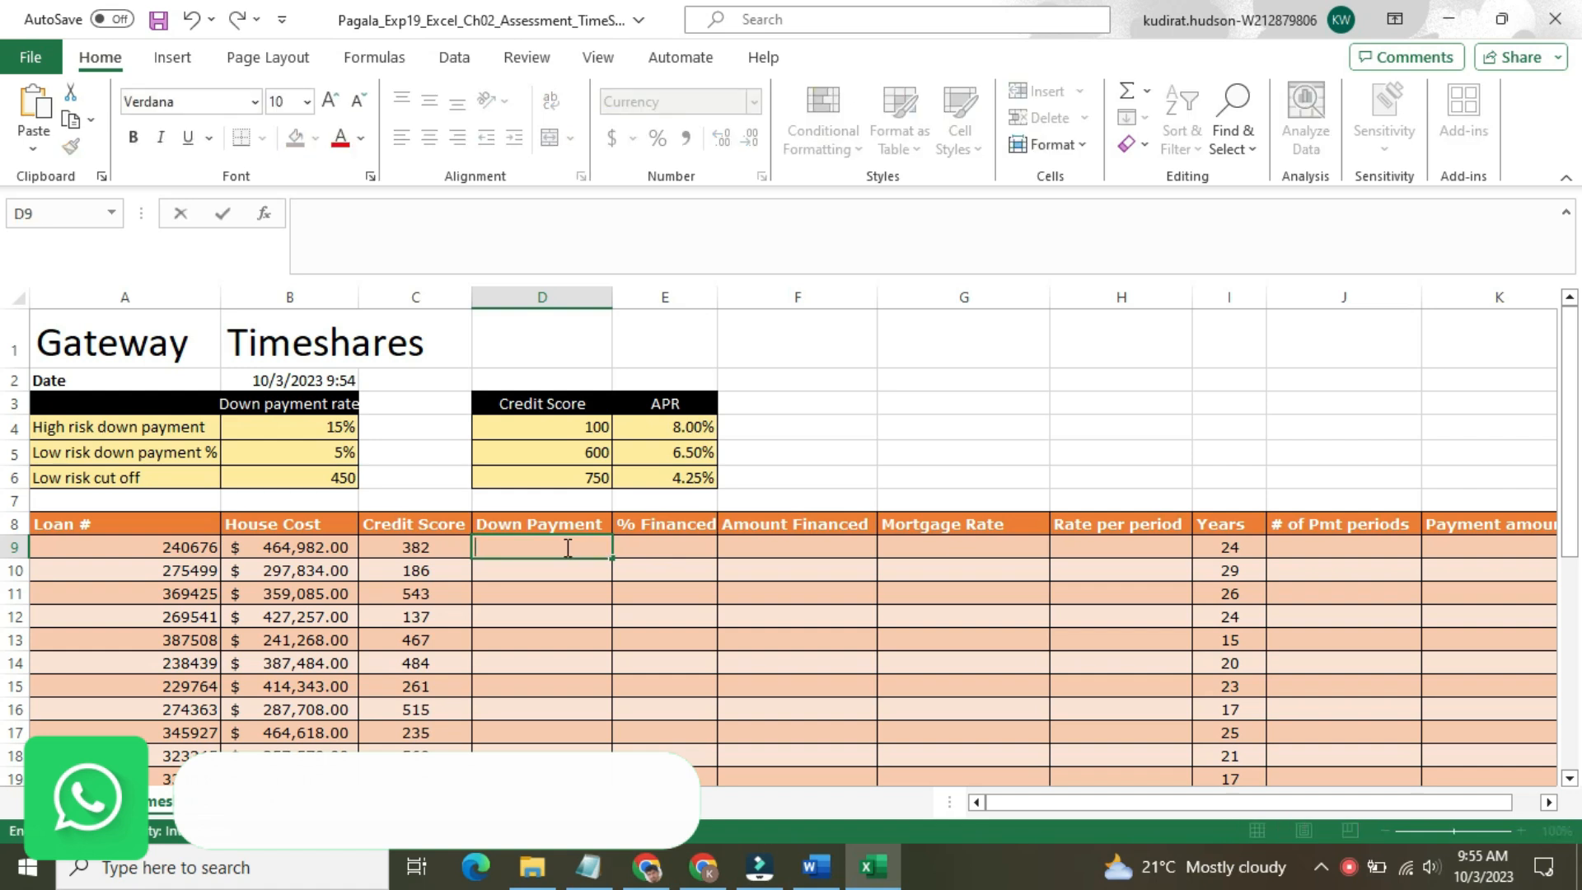
type("=if")
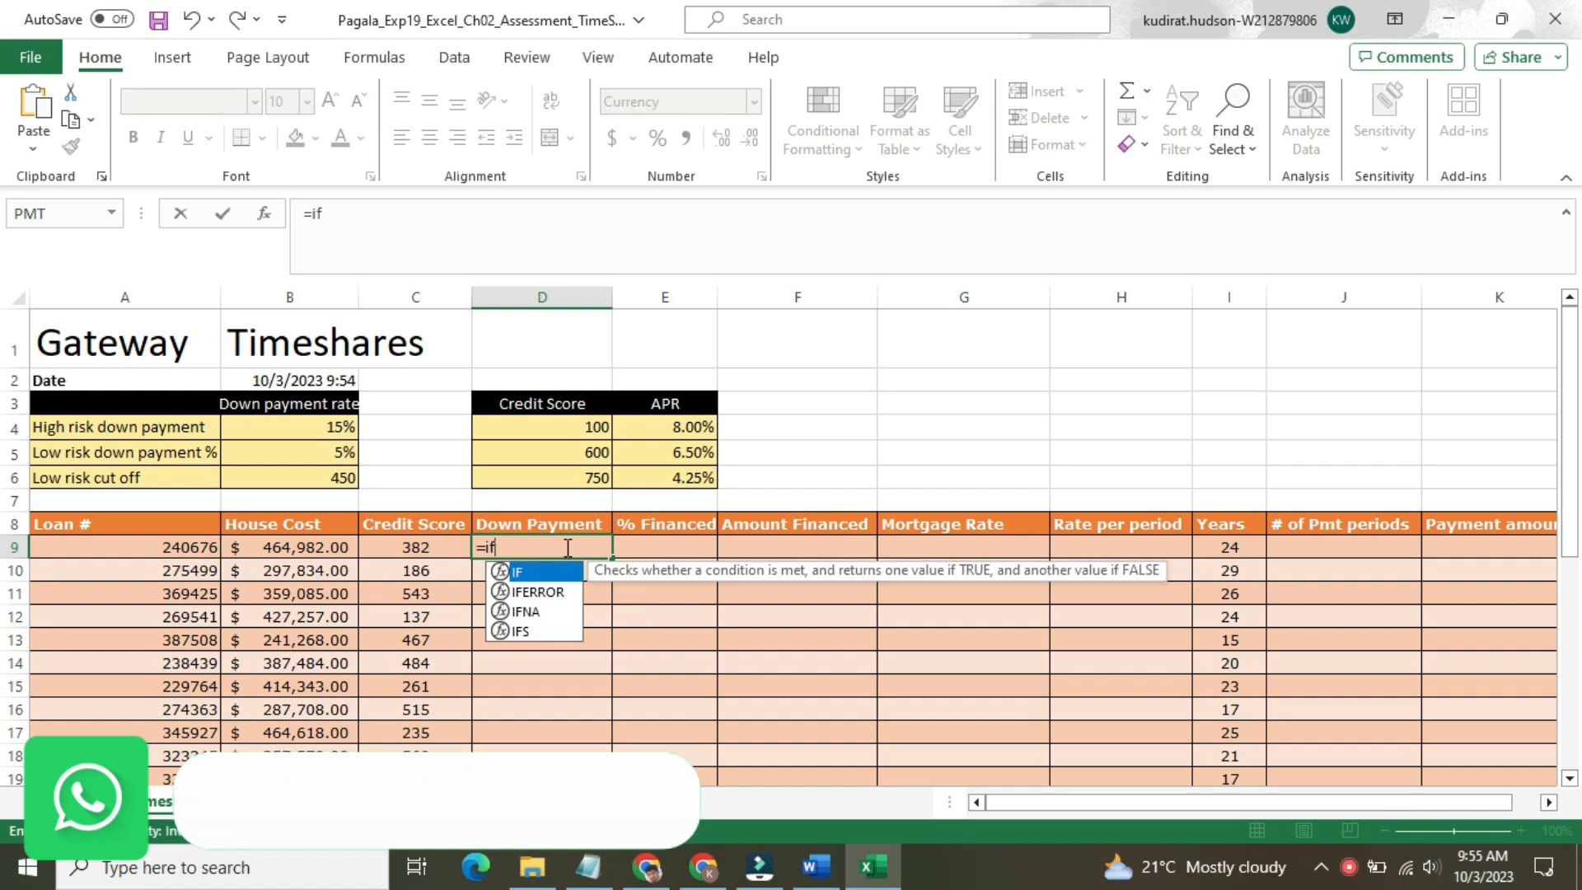
double_click(537, 576)
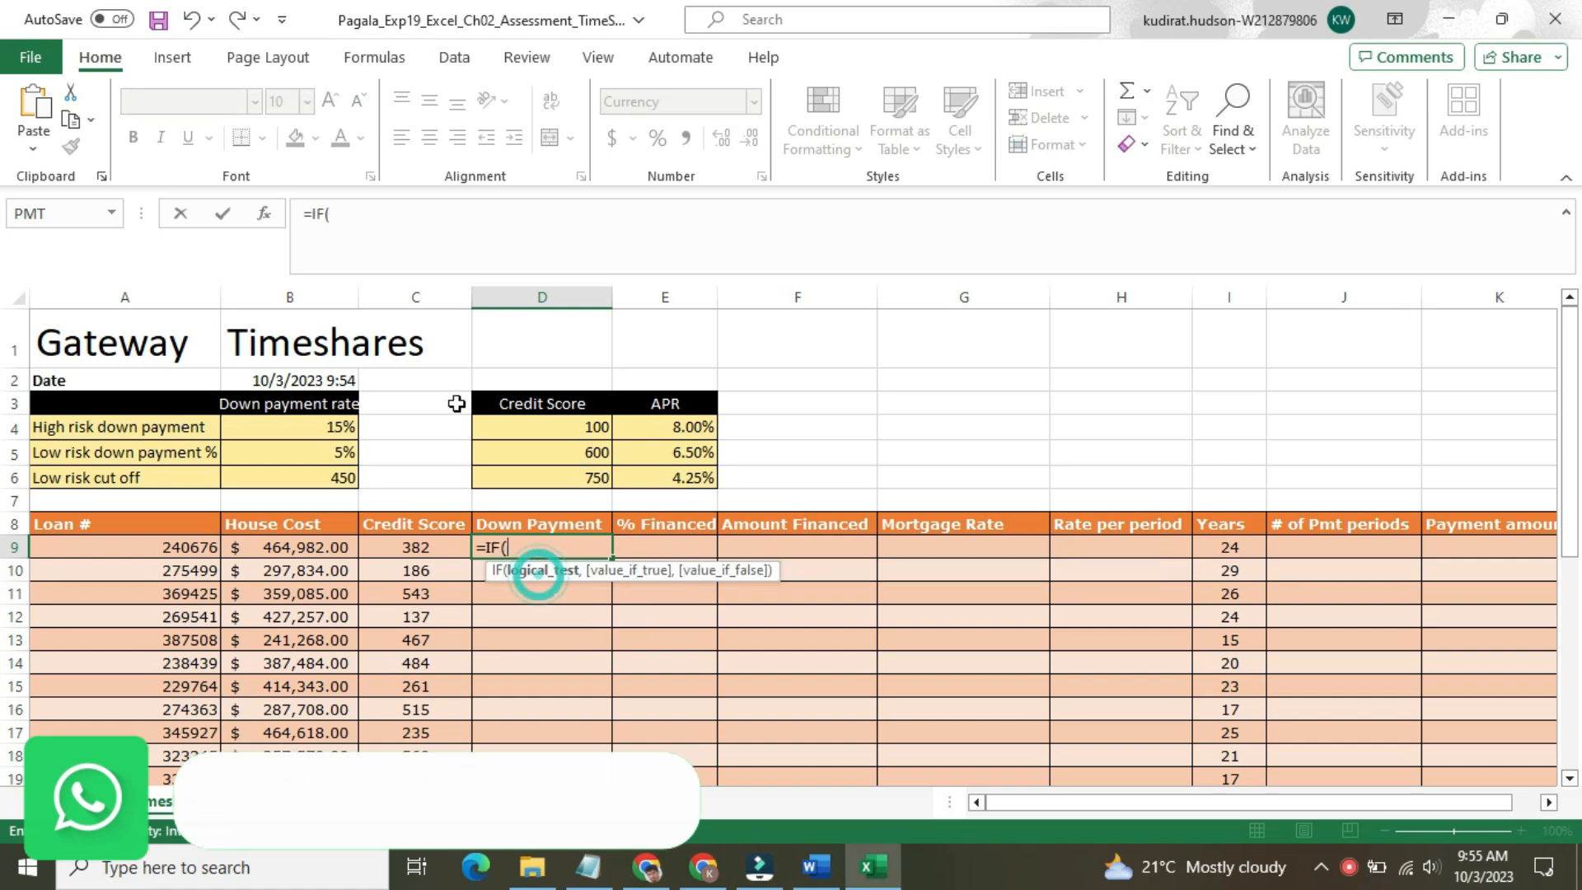
left_click(406, 251)
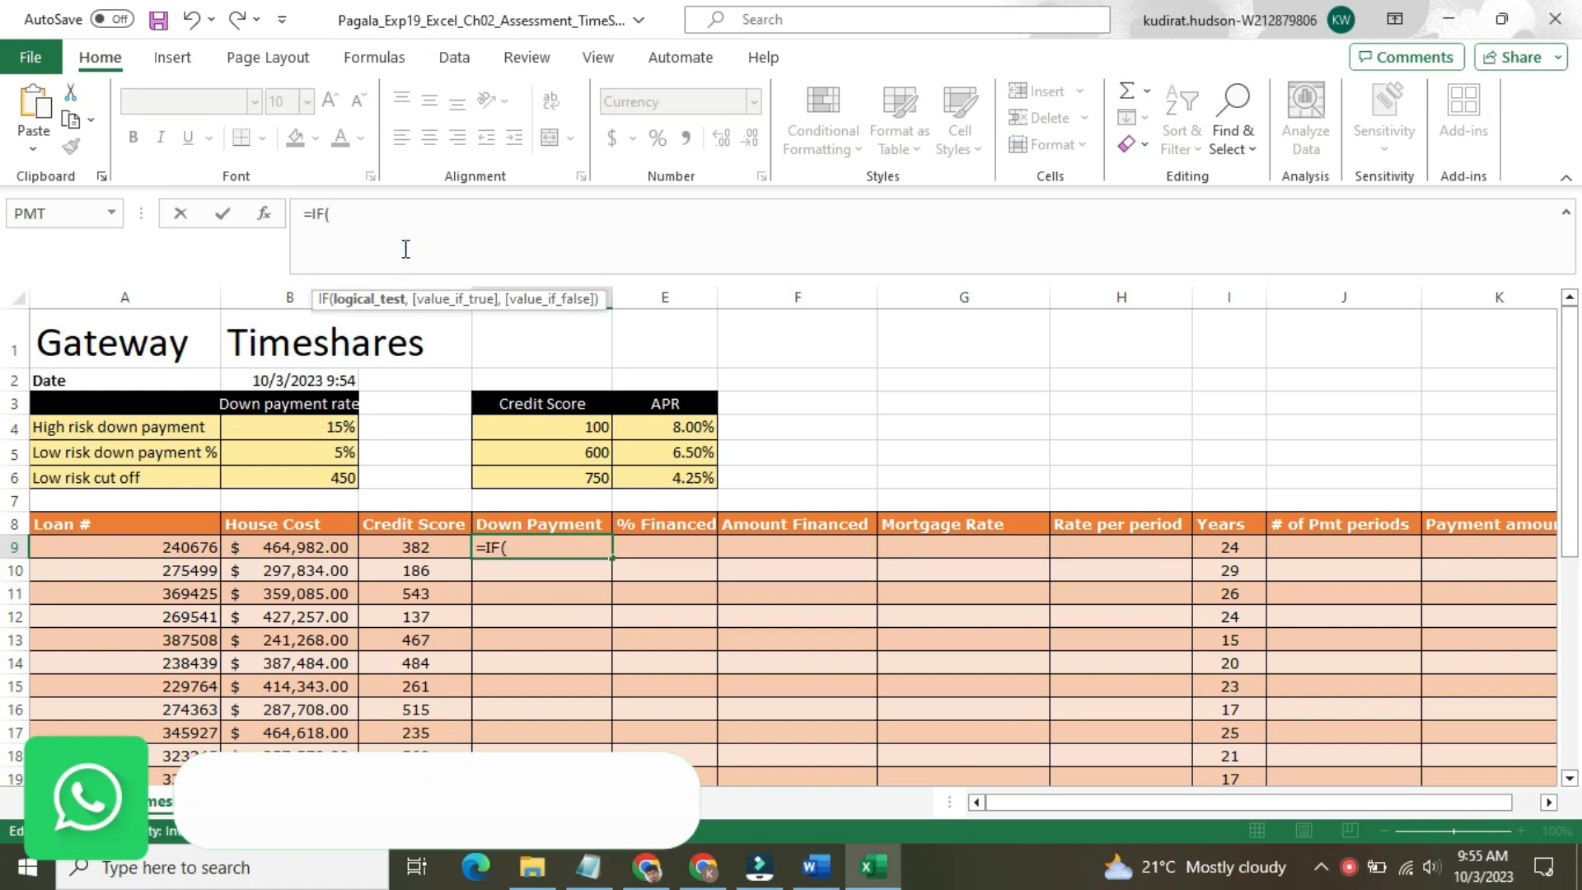
type("C")
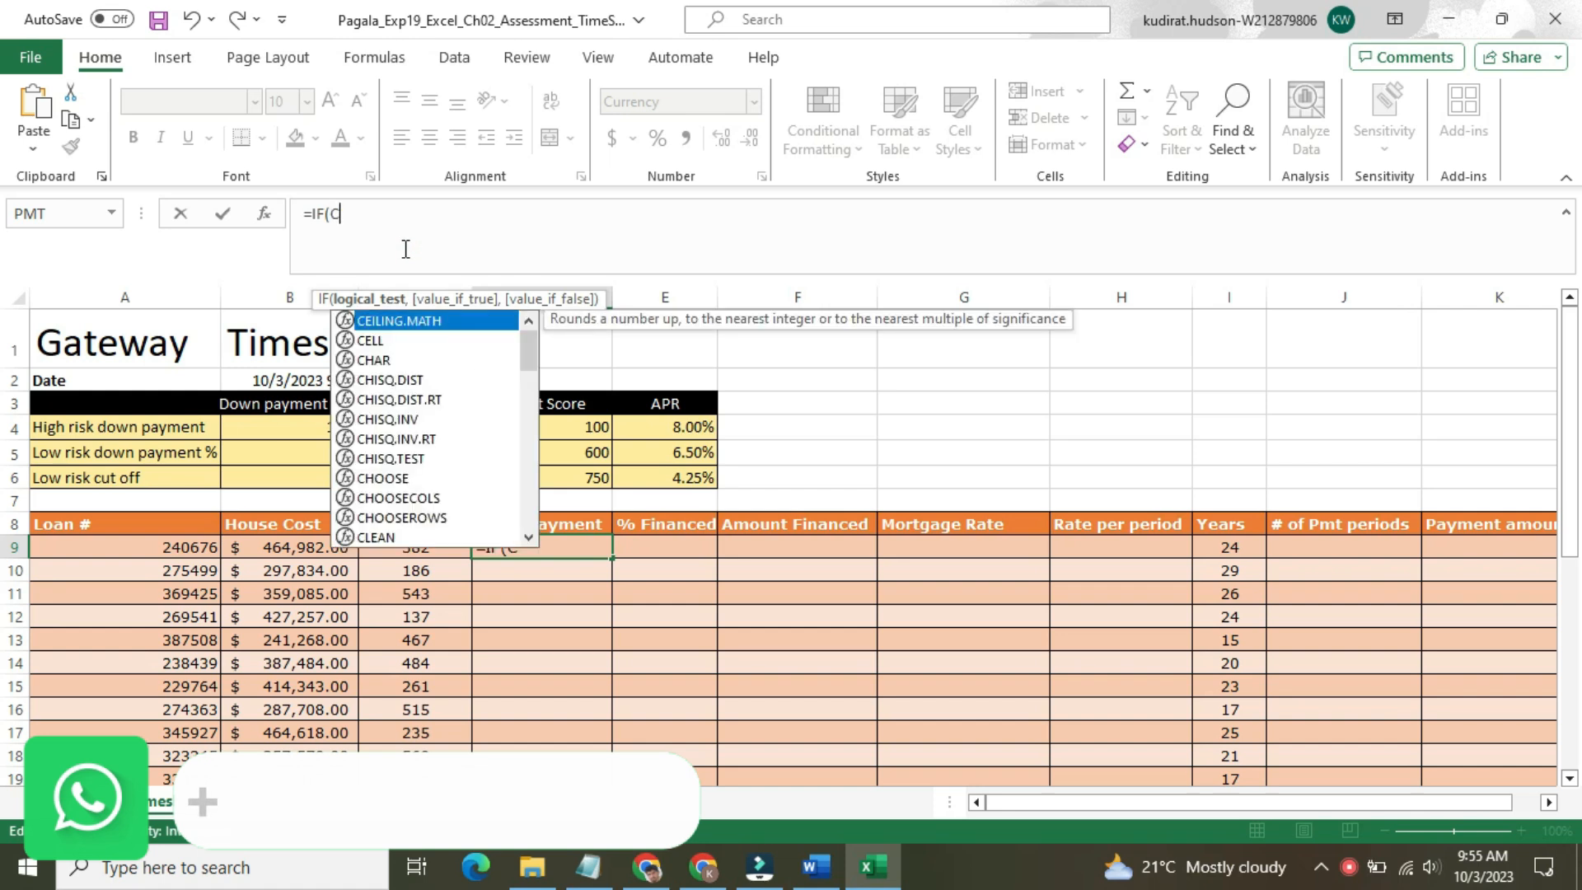
type("9")
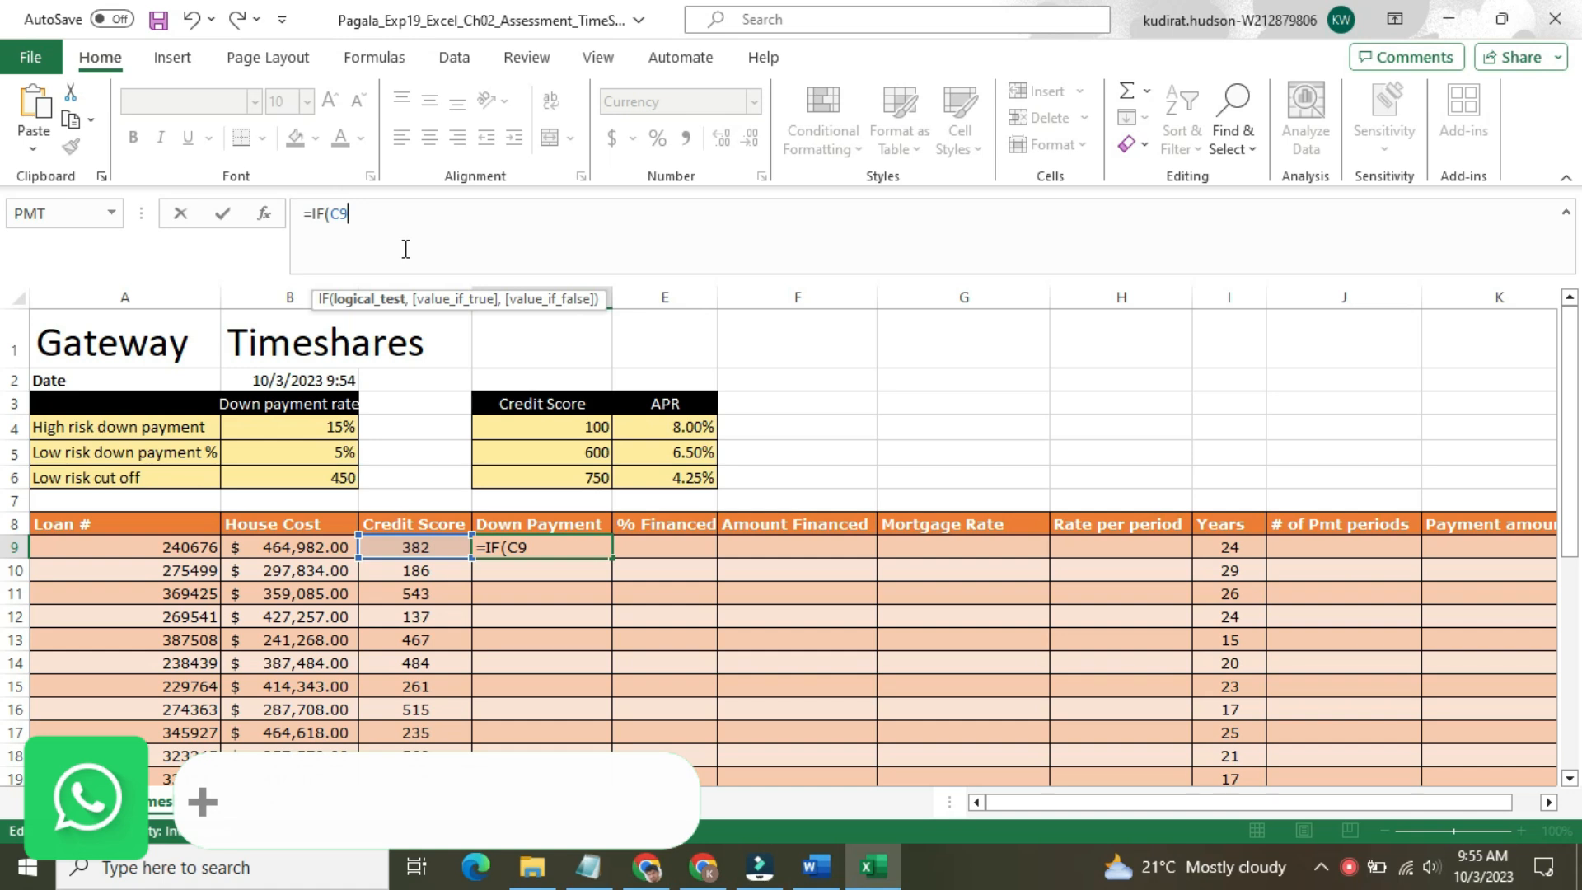
type("<$B")
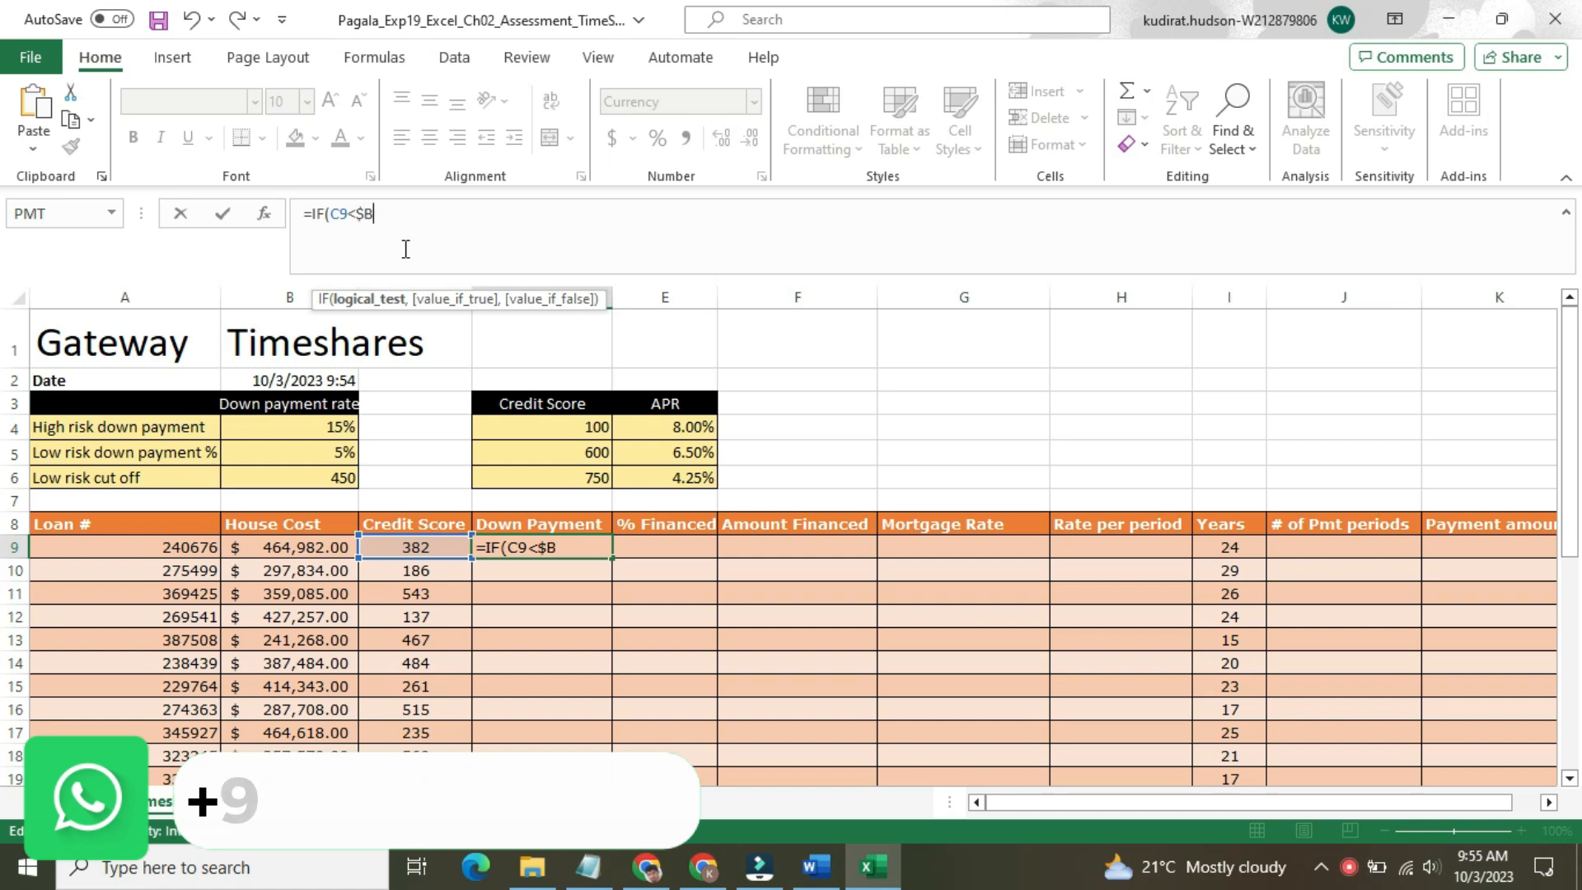
type("$")
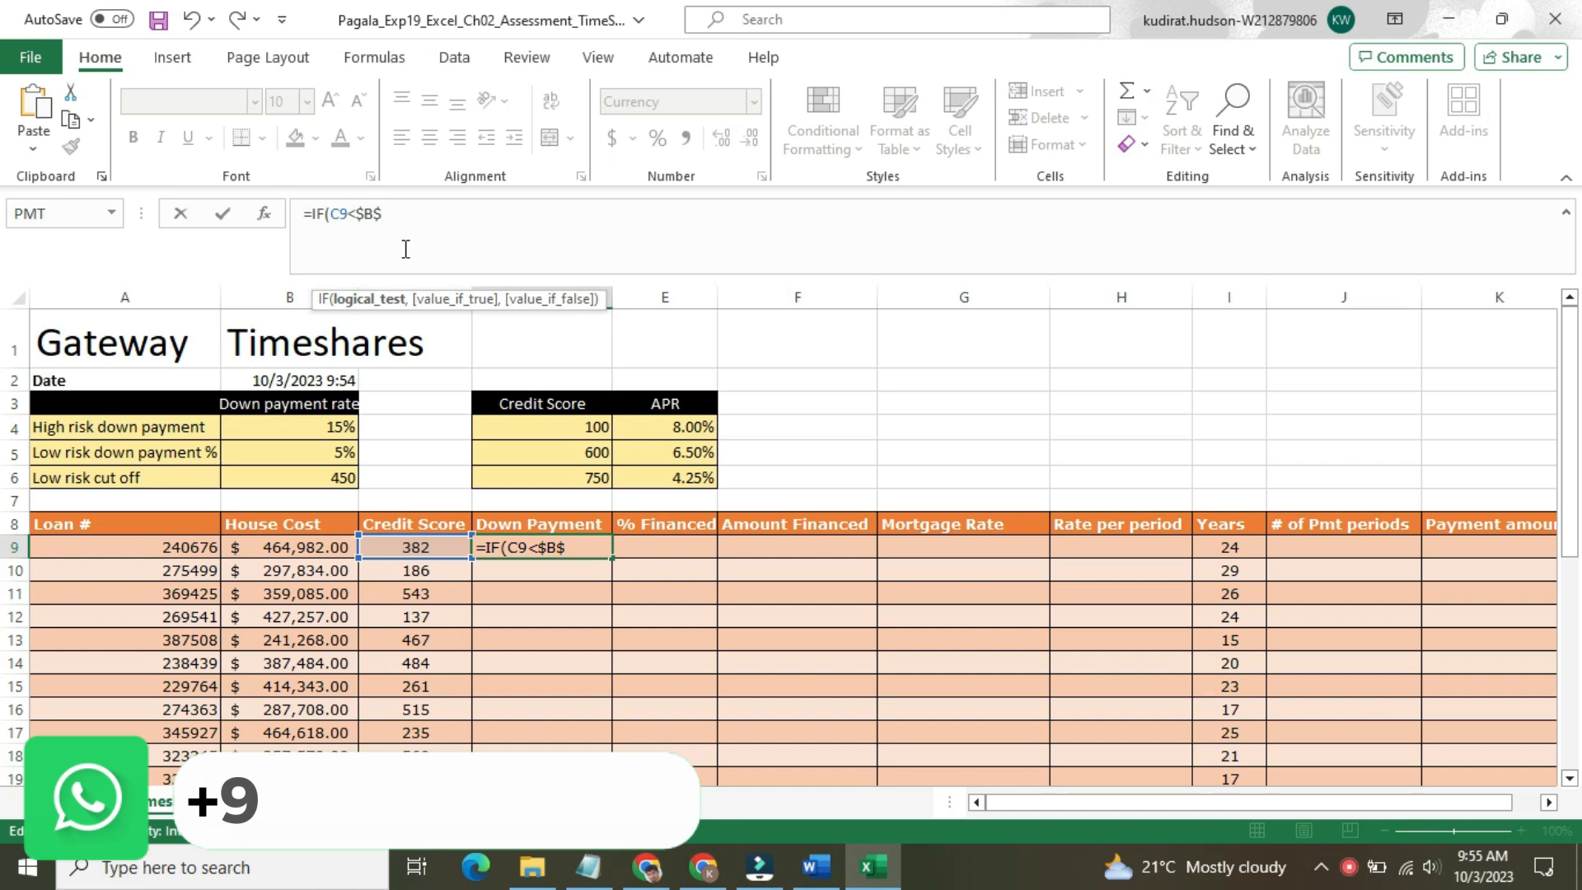
type("6")
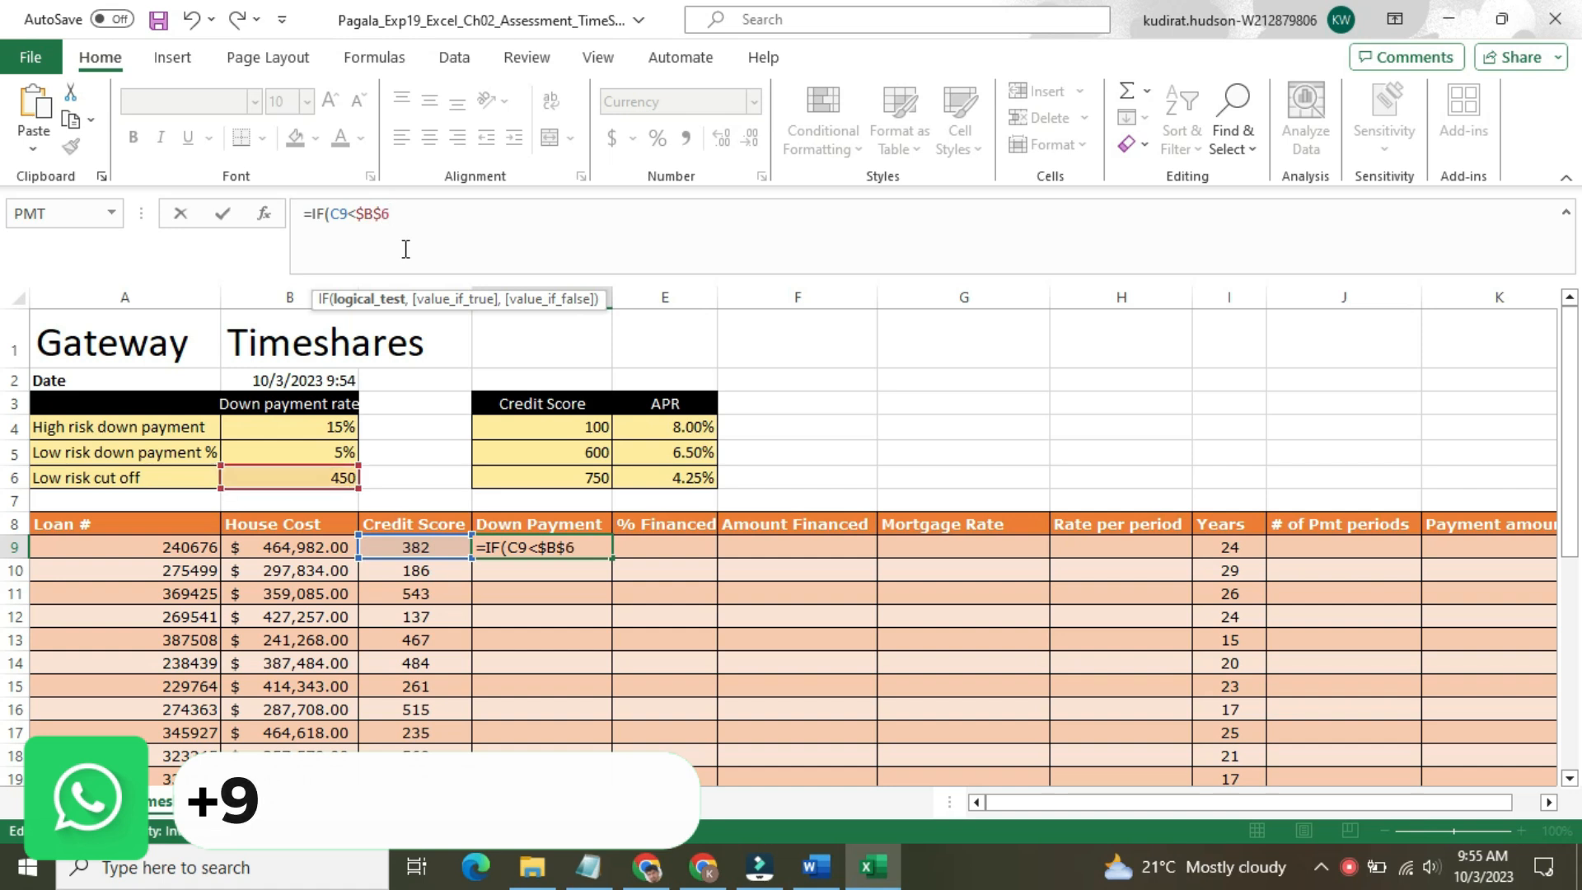
Complete the D9 formula with B5*$B$4 as the value if true and B3*$B$5 as the value if false, and enter it
type(",B5")
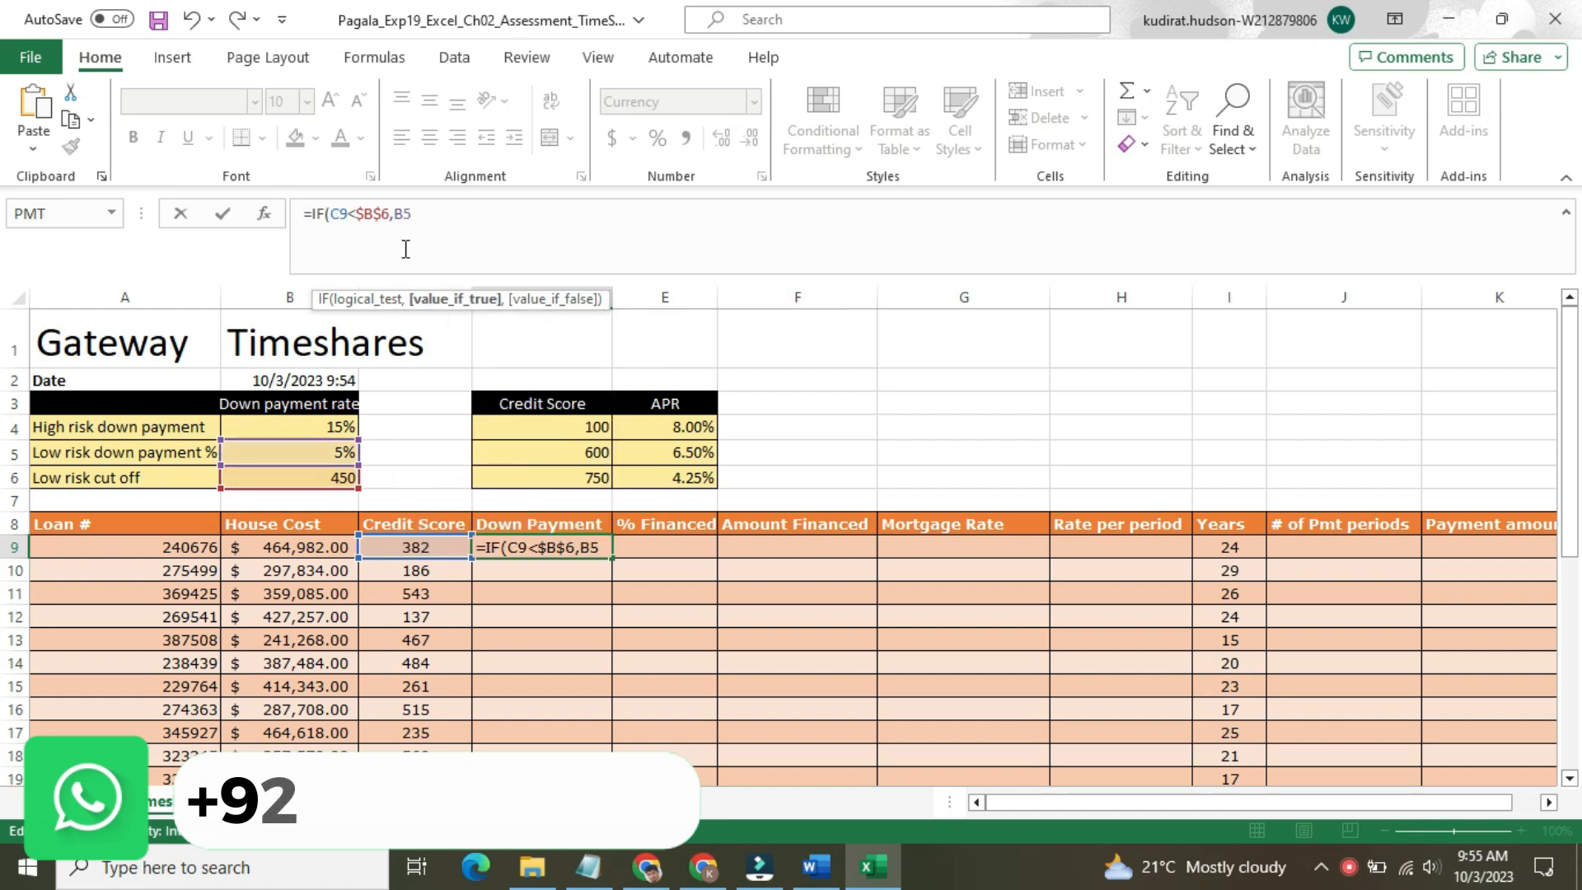
type("*")
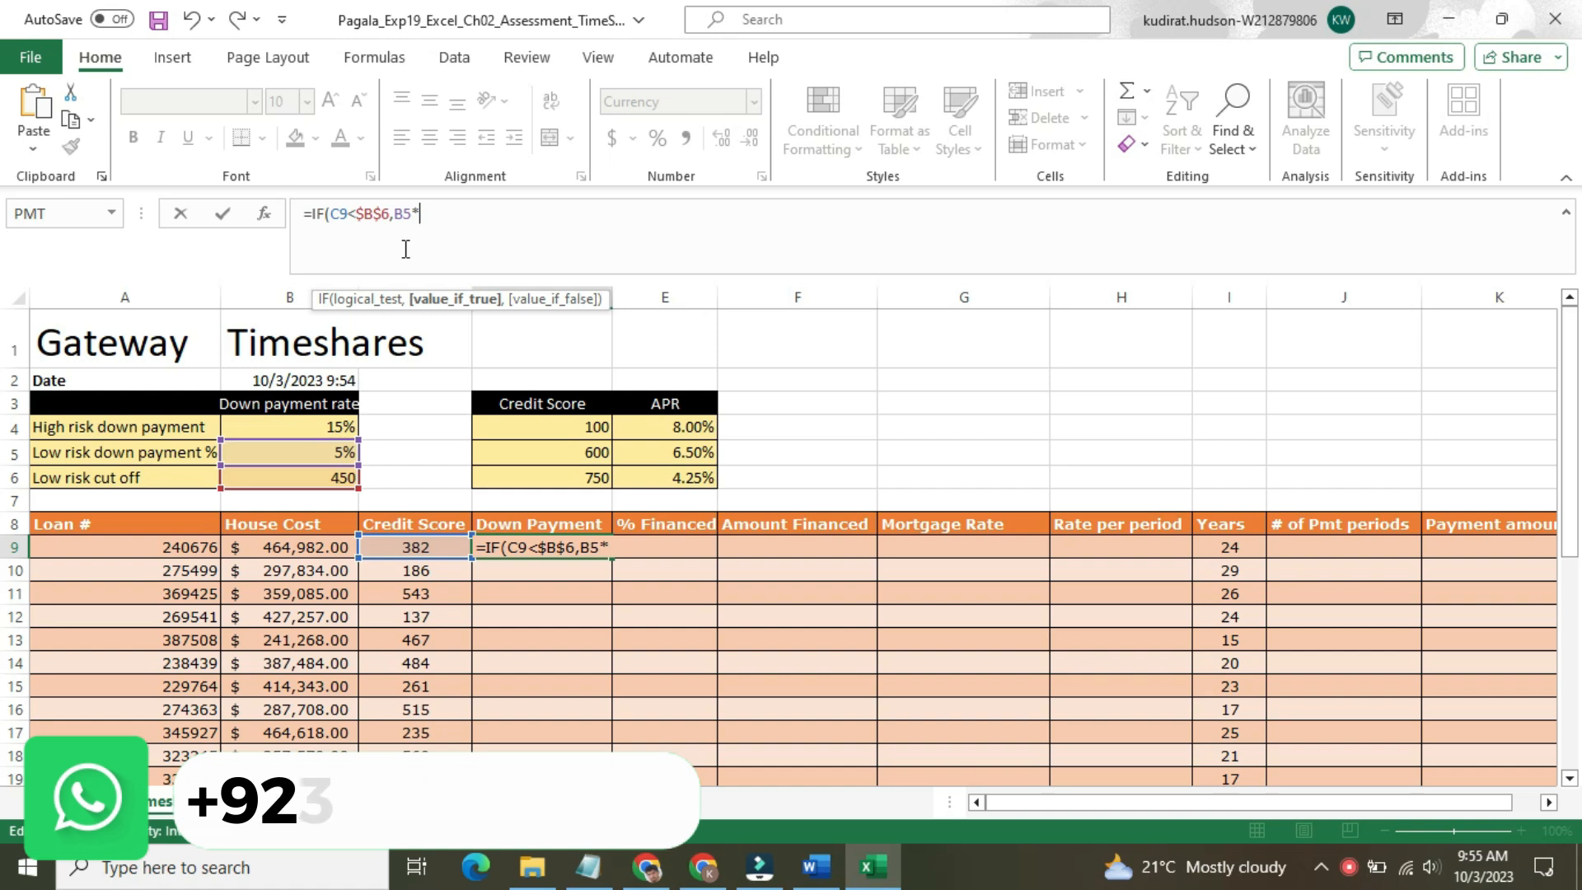
type("$B")
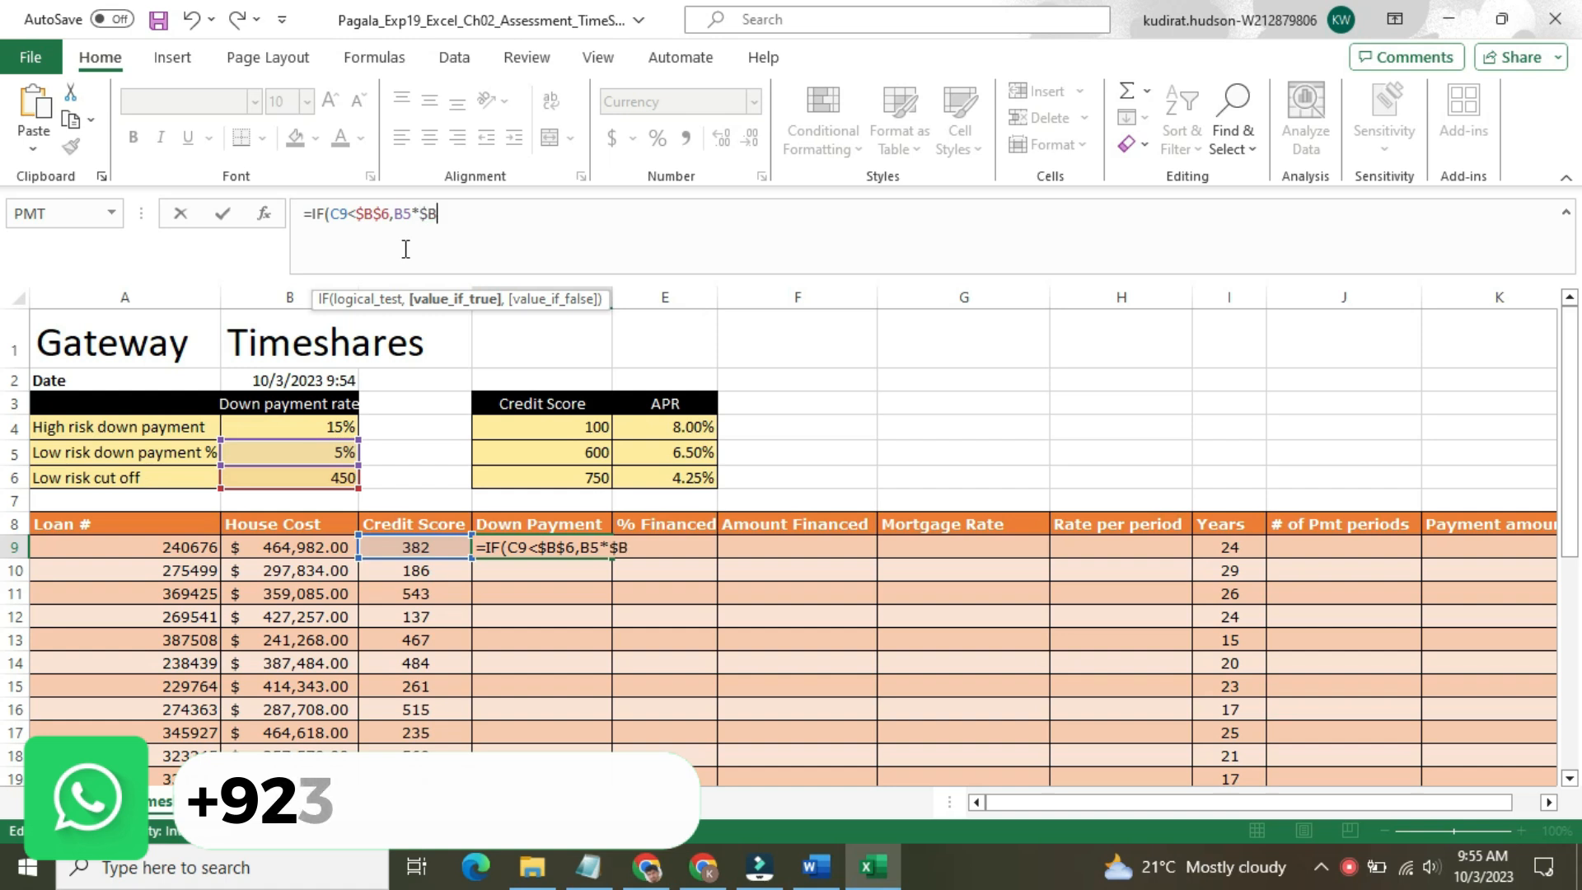
type("$4")
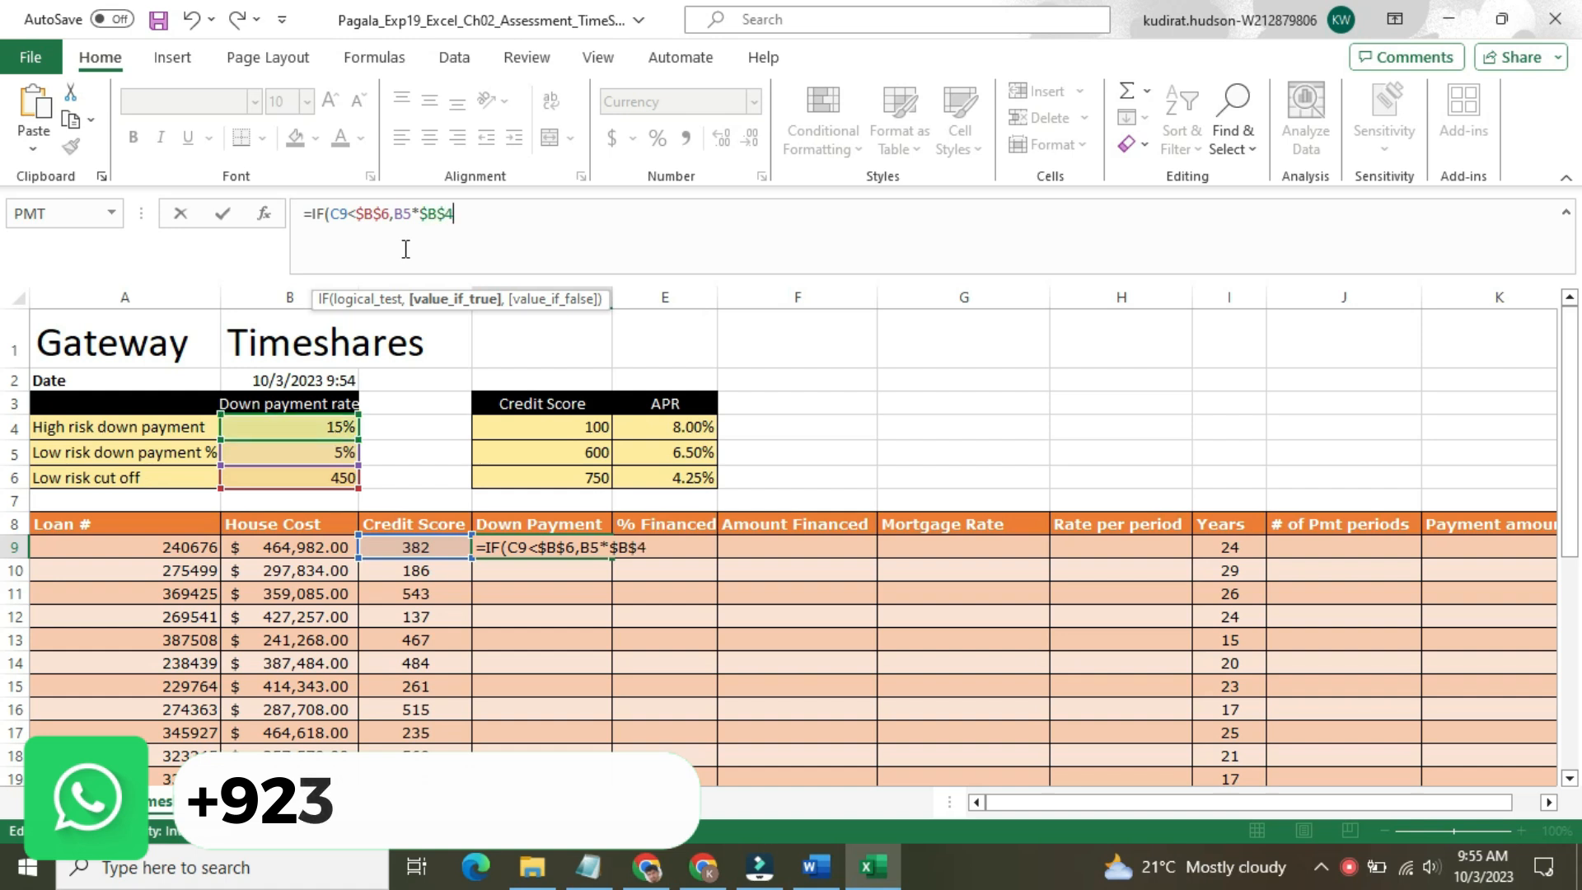
type(",")
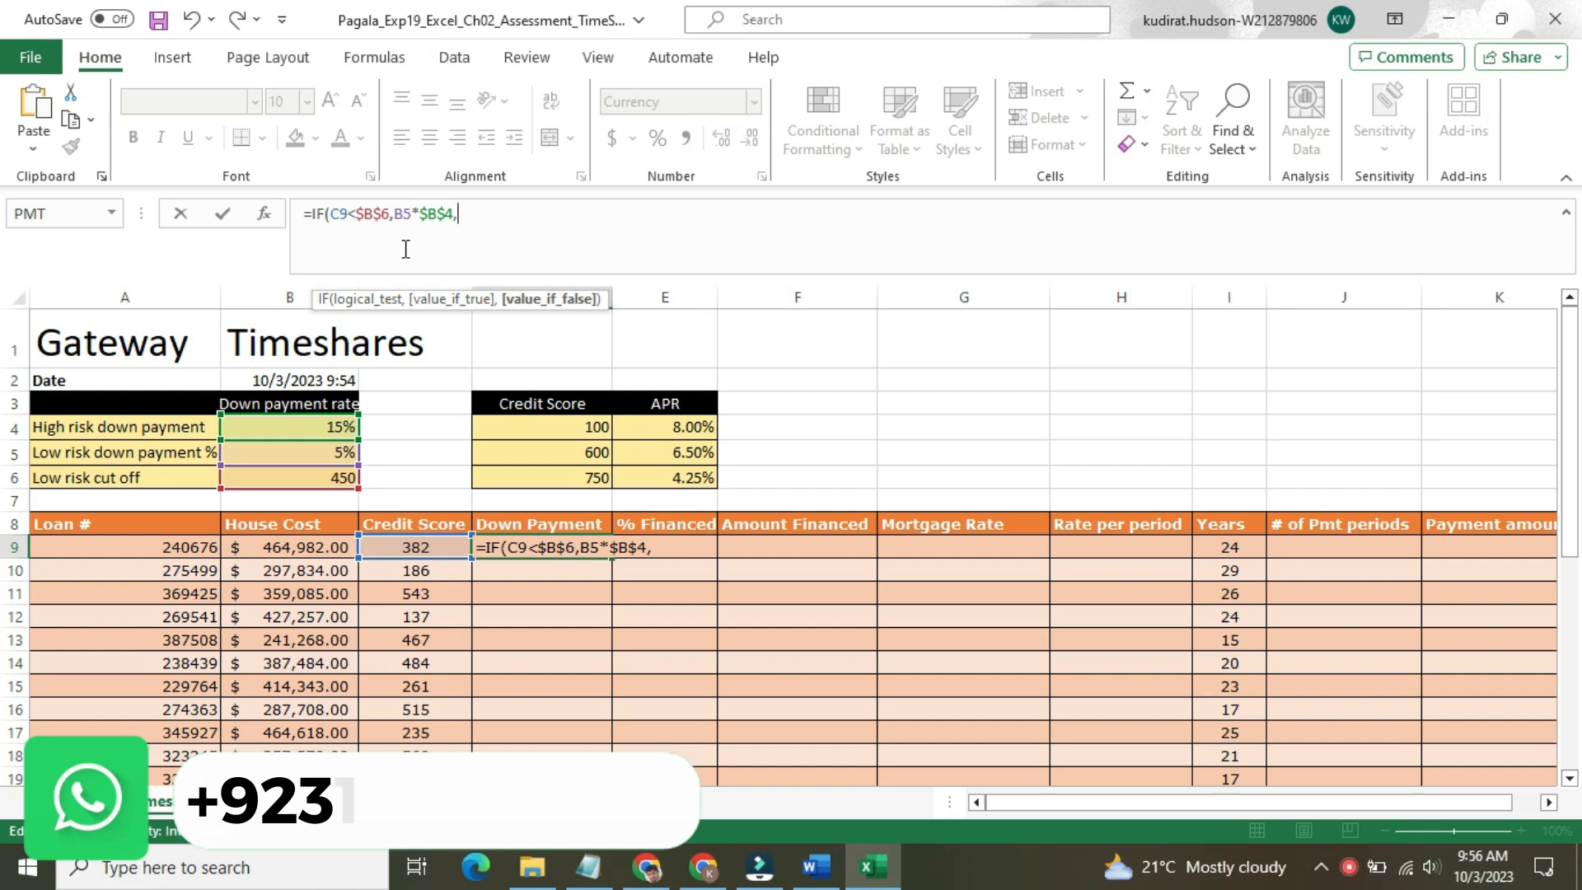
type("B")
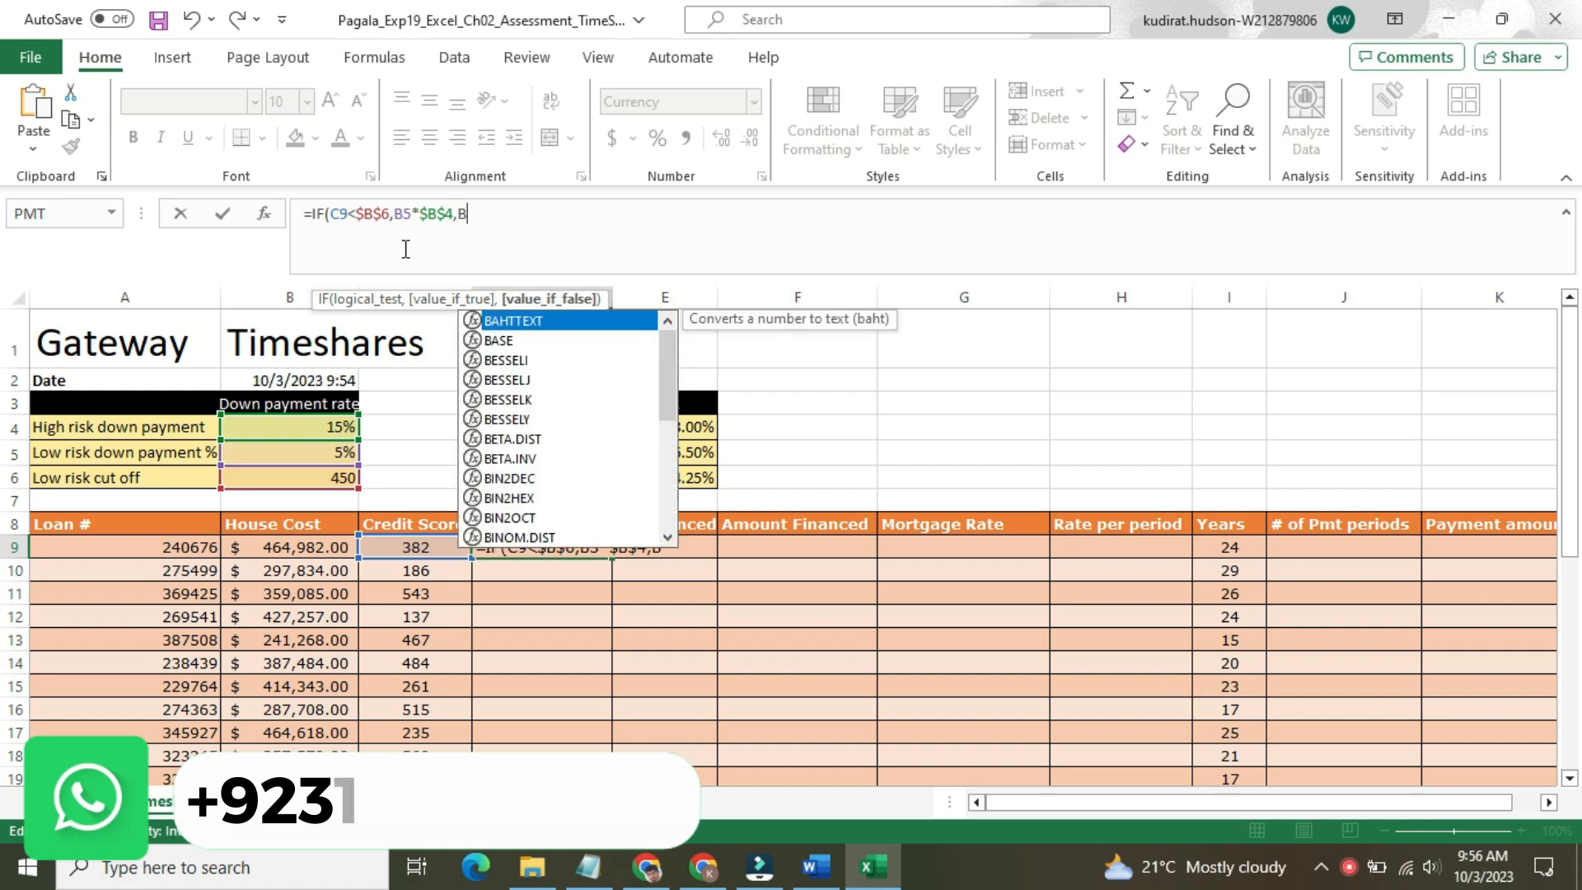
type("3*")
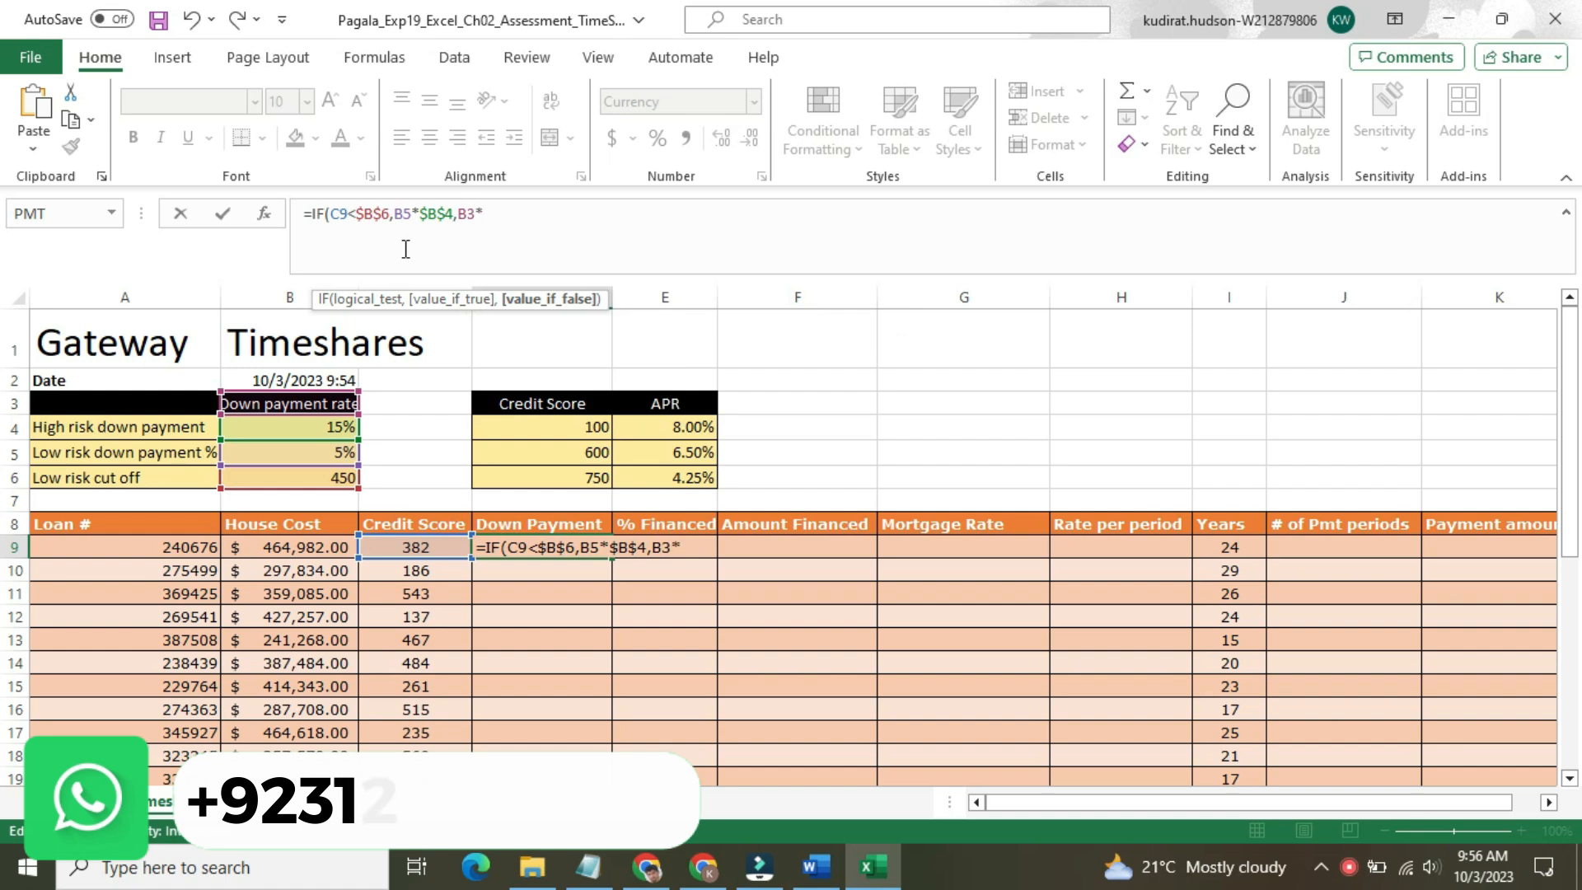
type("$B")
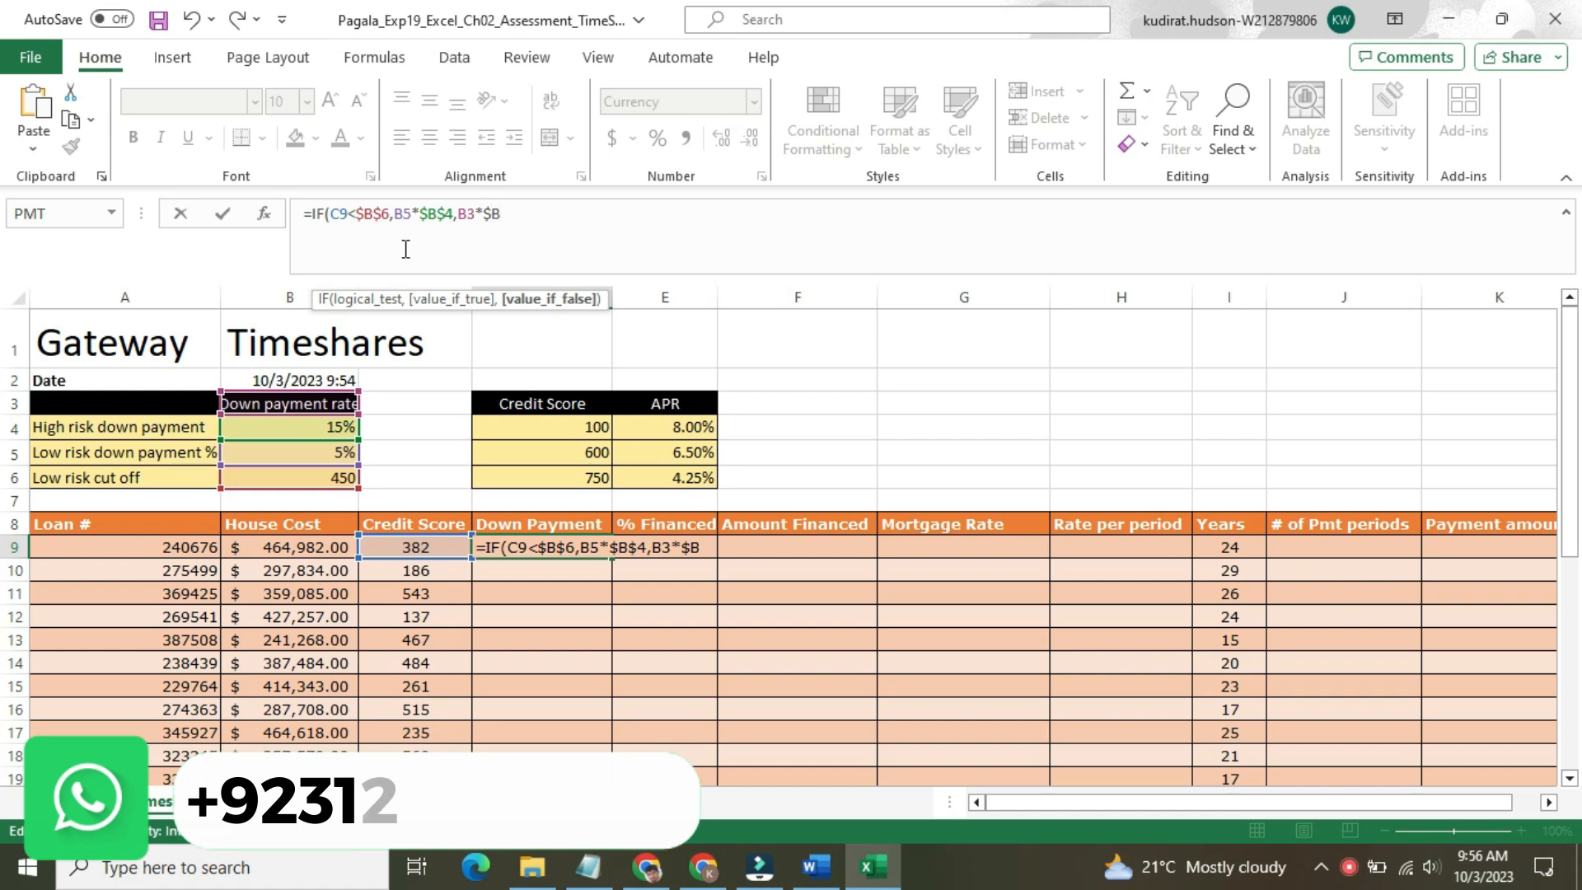
type("$5")
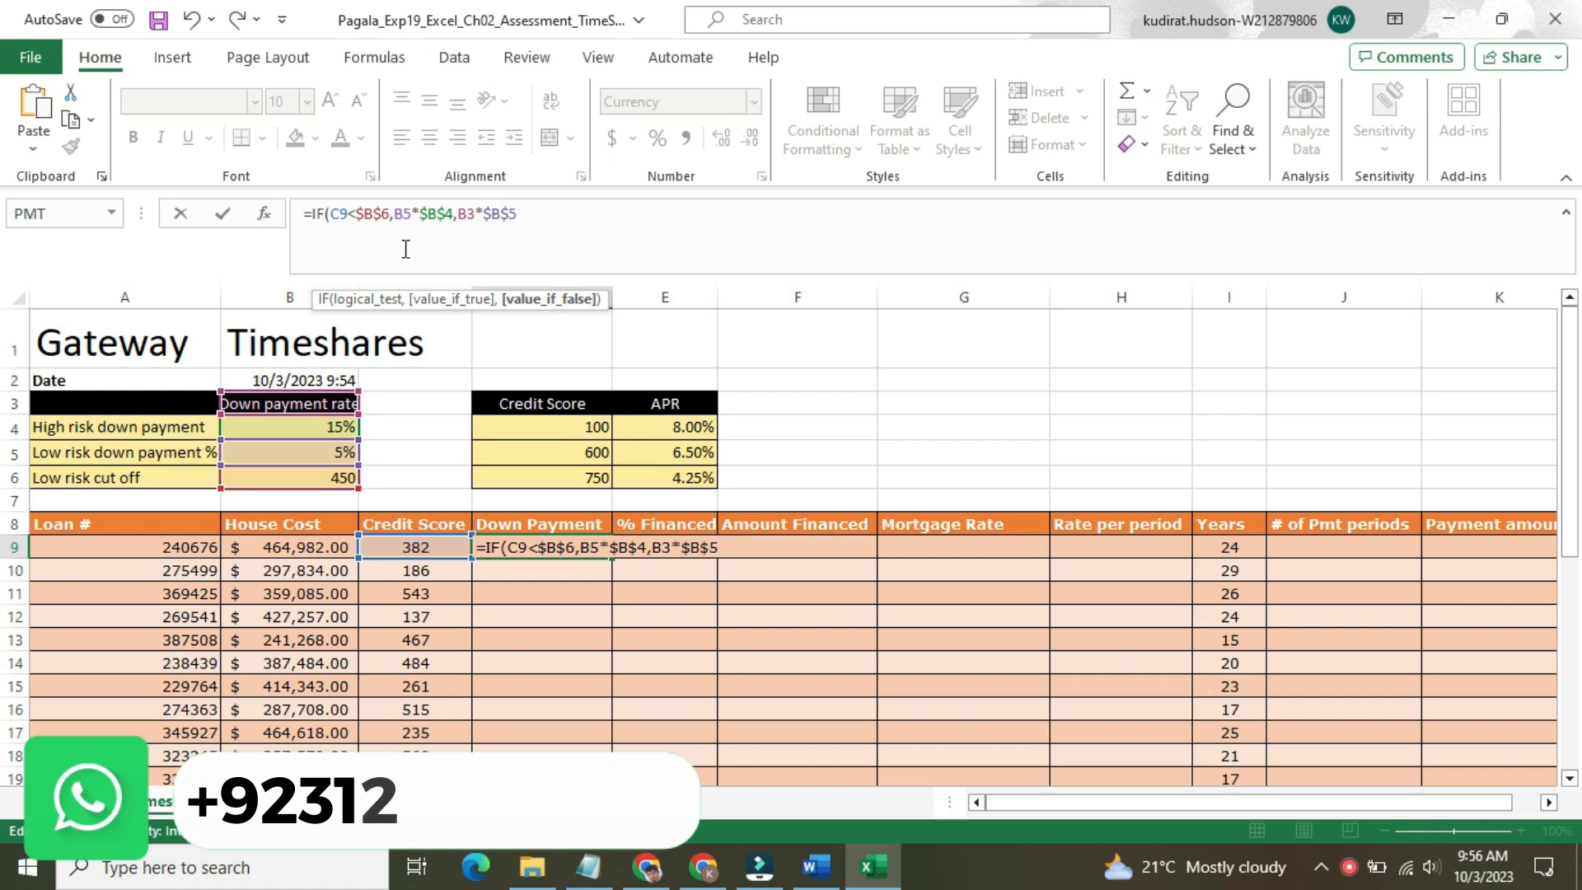
type(")")
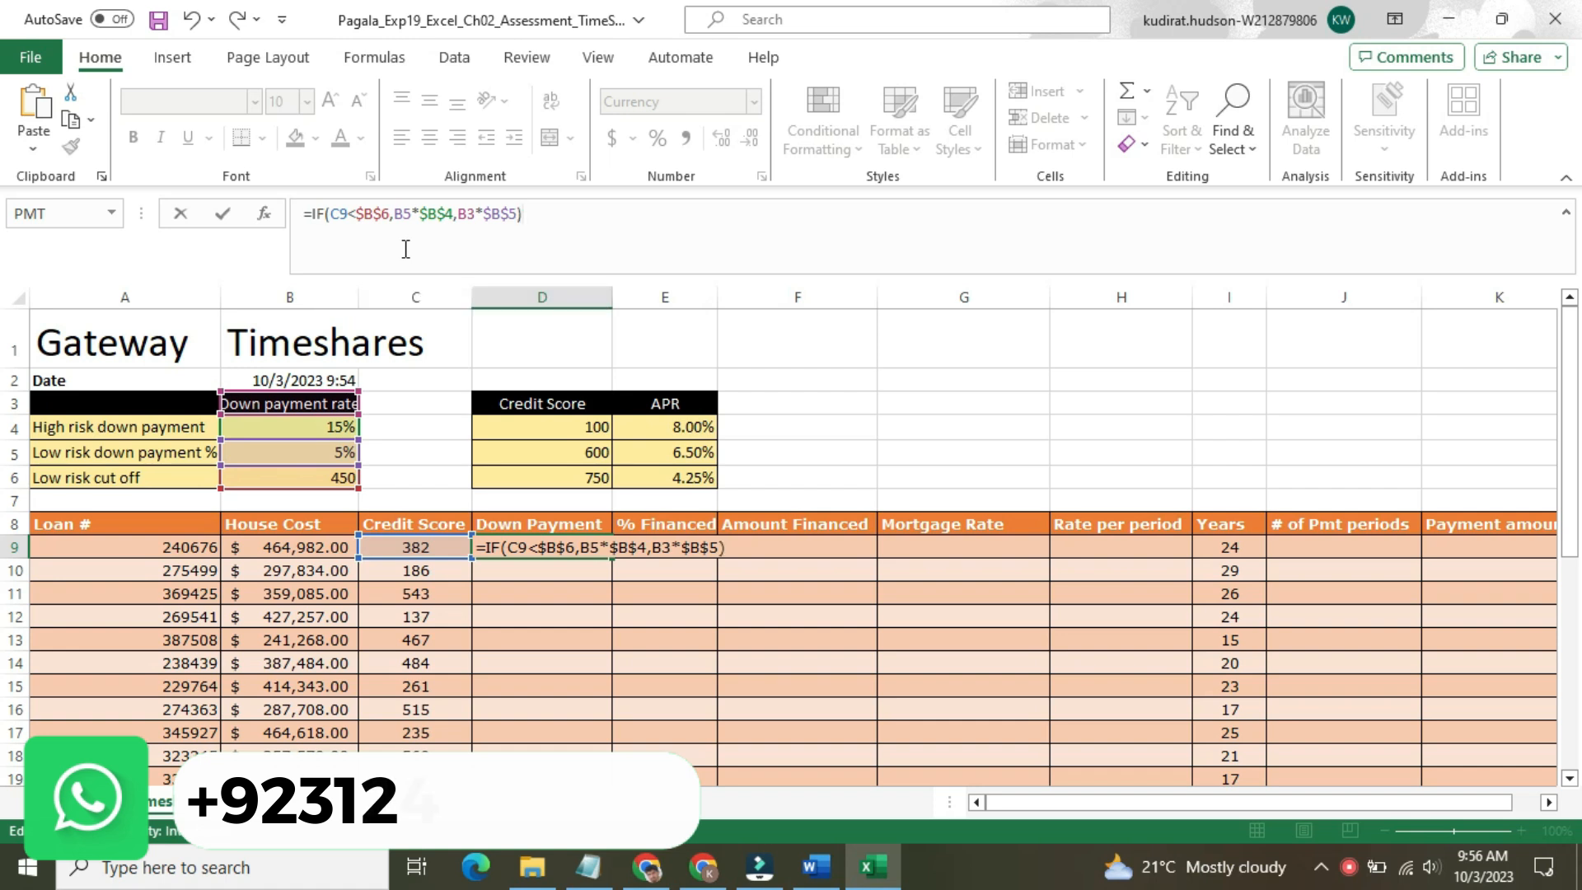
key("Return")
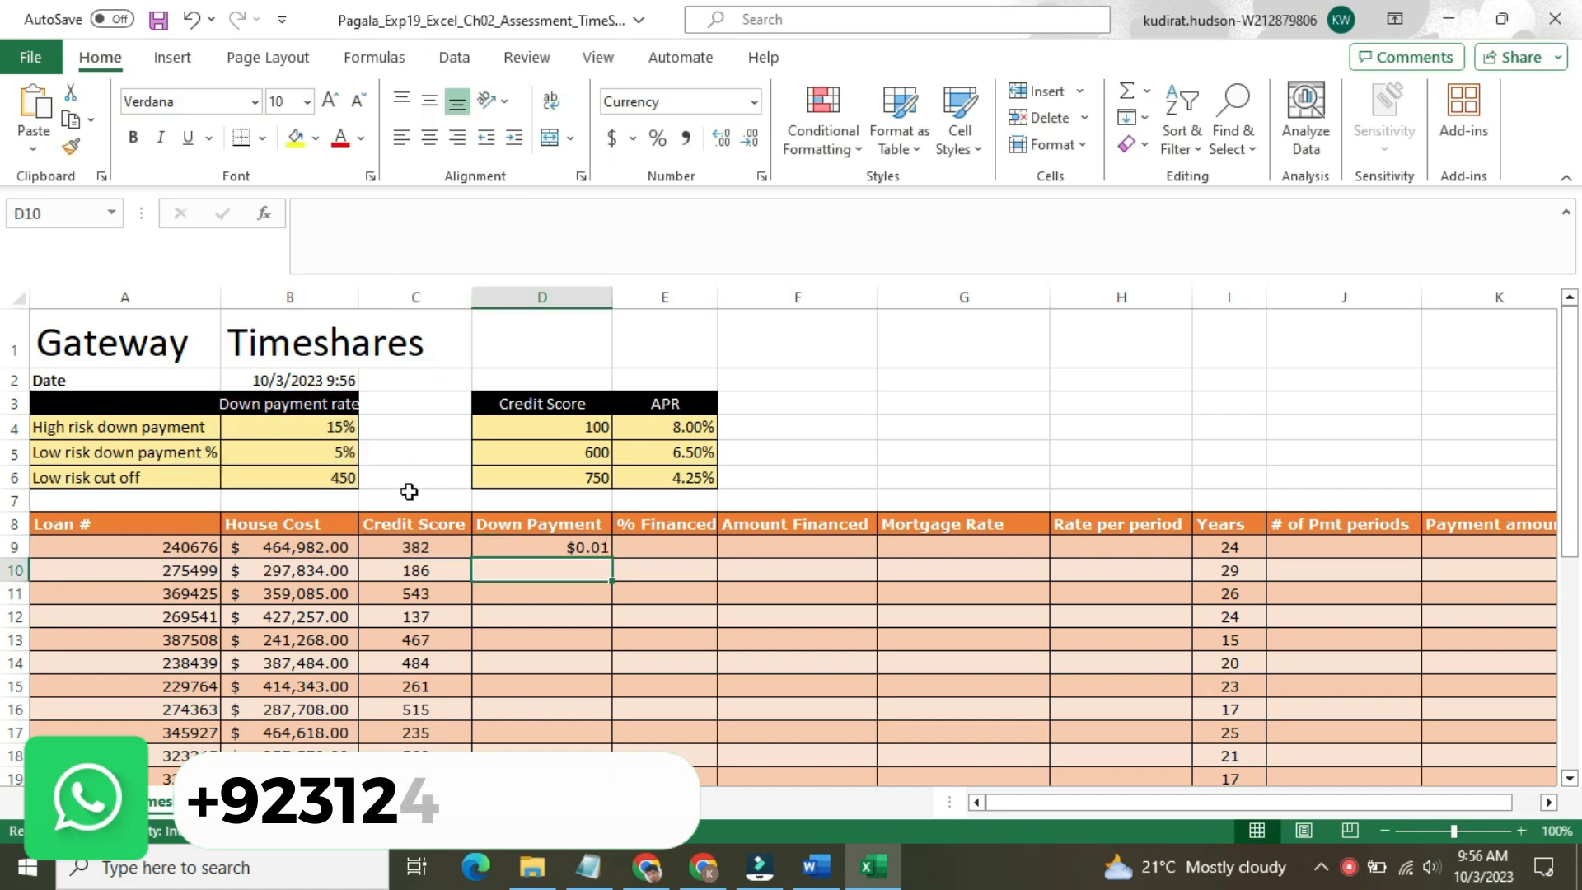
Copy the D9 IF formula down the Down Payment column
left_click(523, 546)
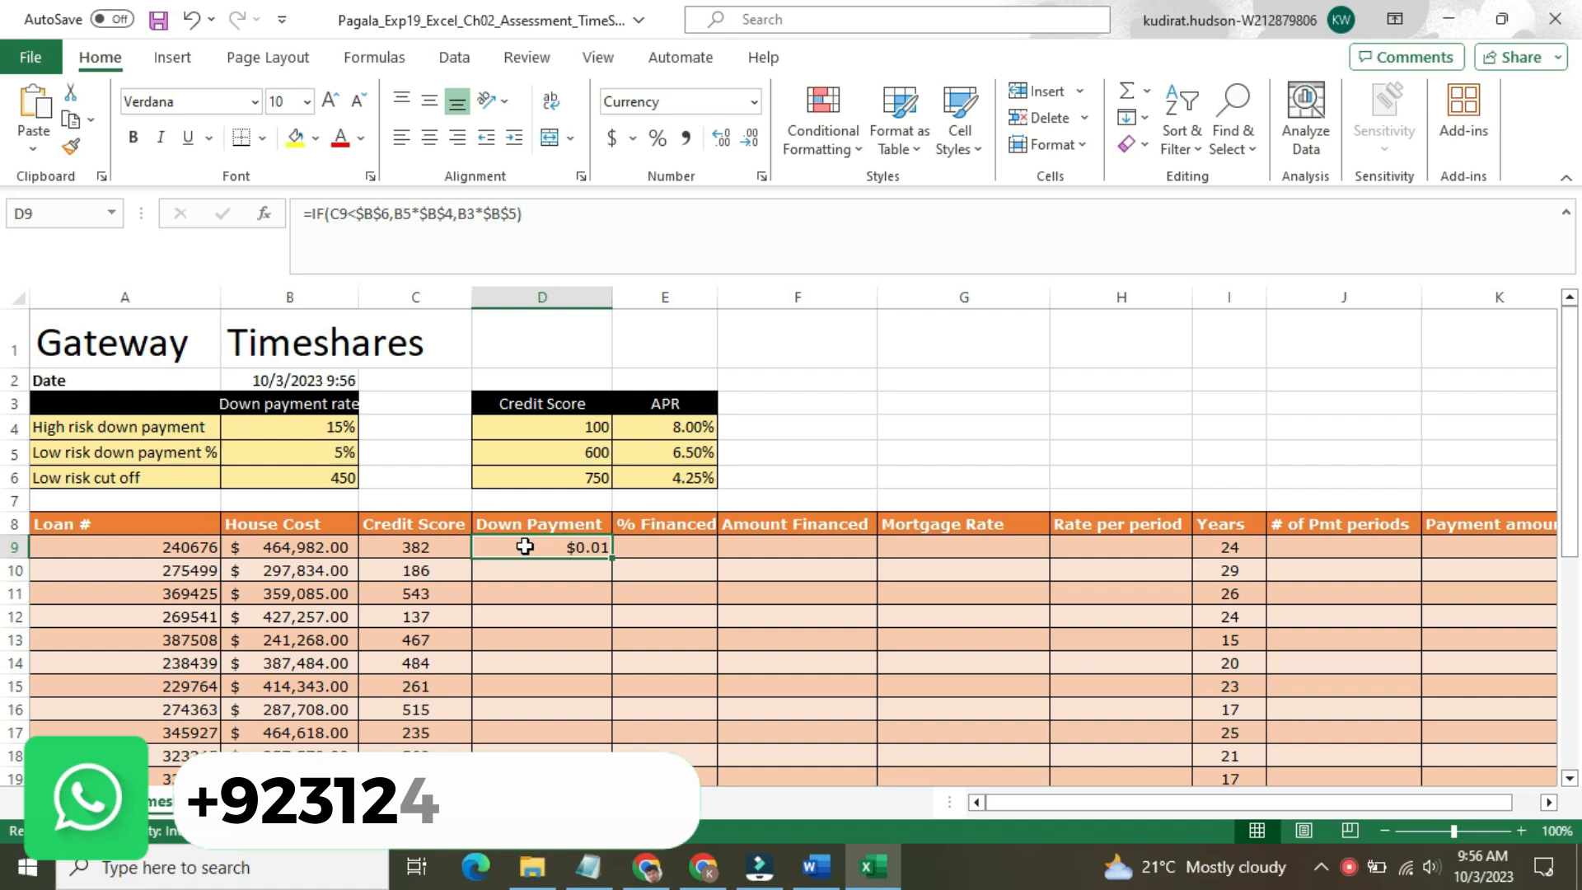
double_click(611, 557)
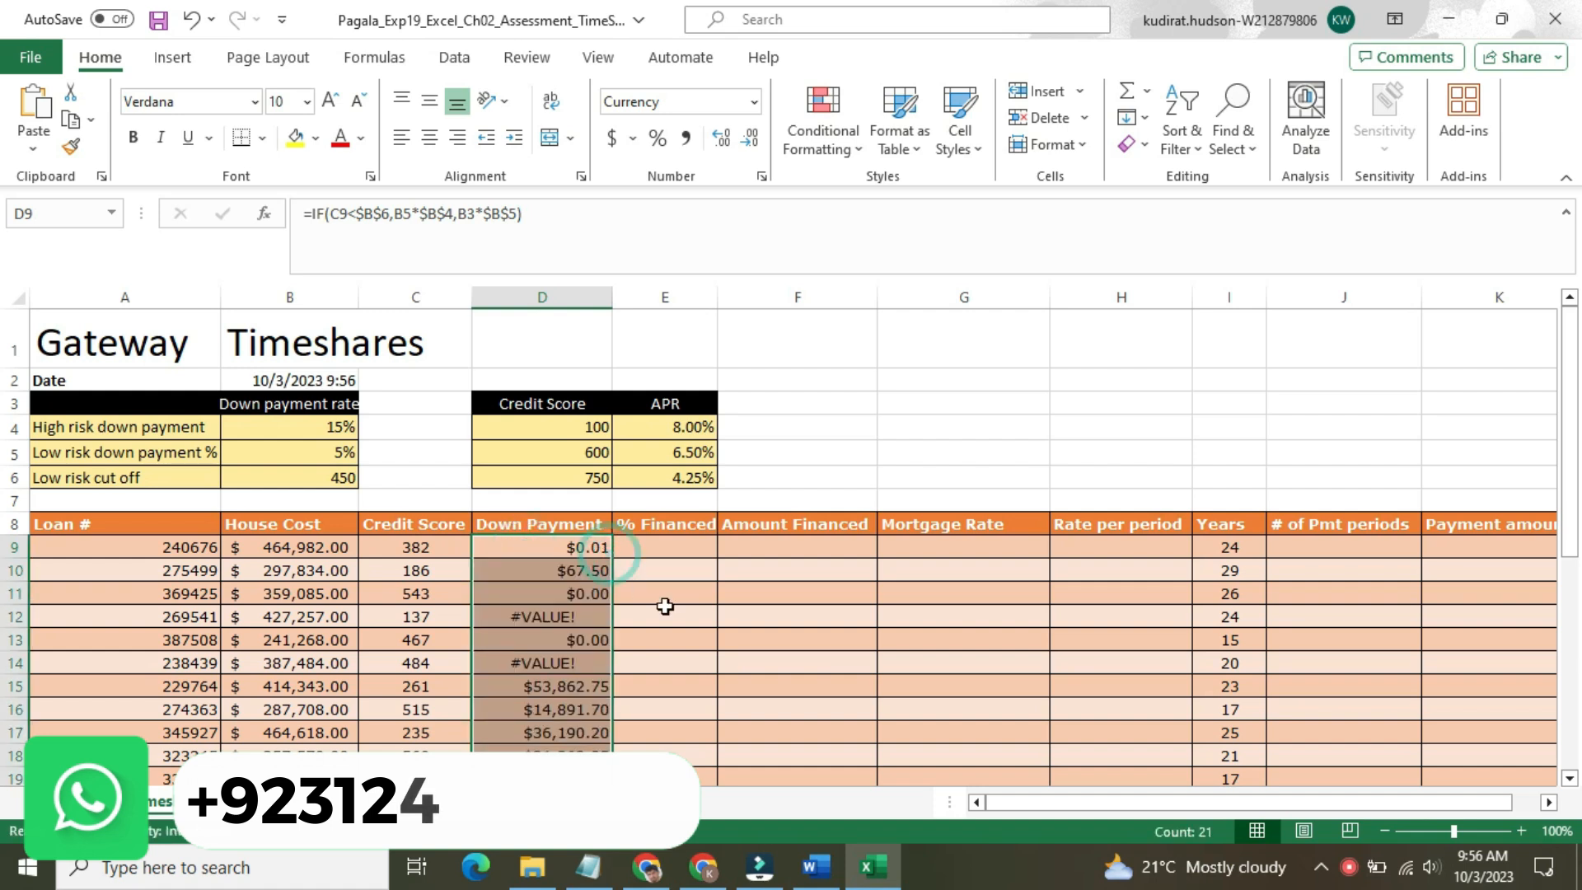
left_click(702, 600)
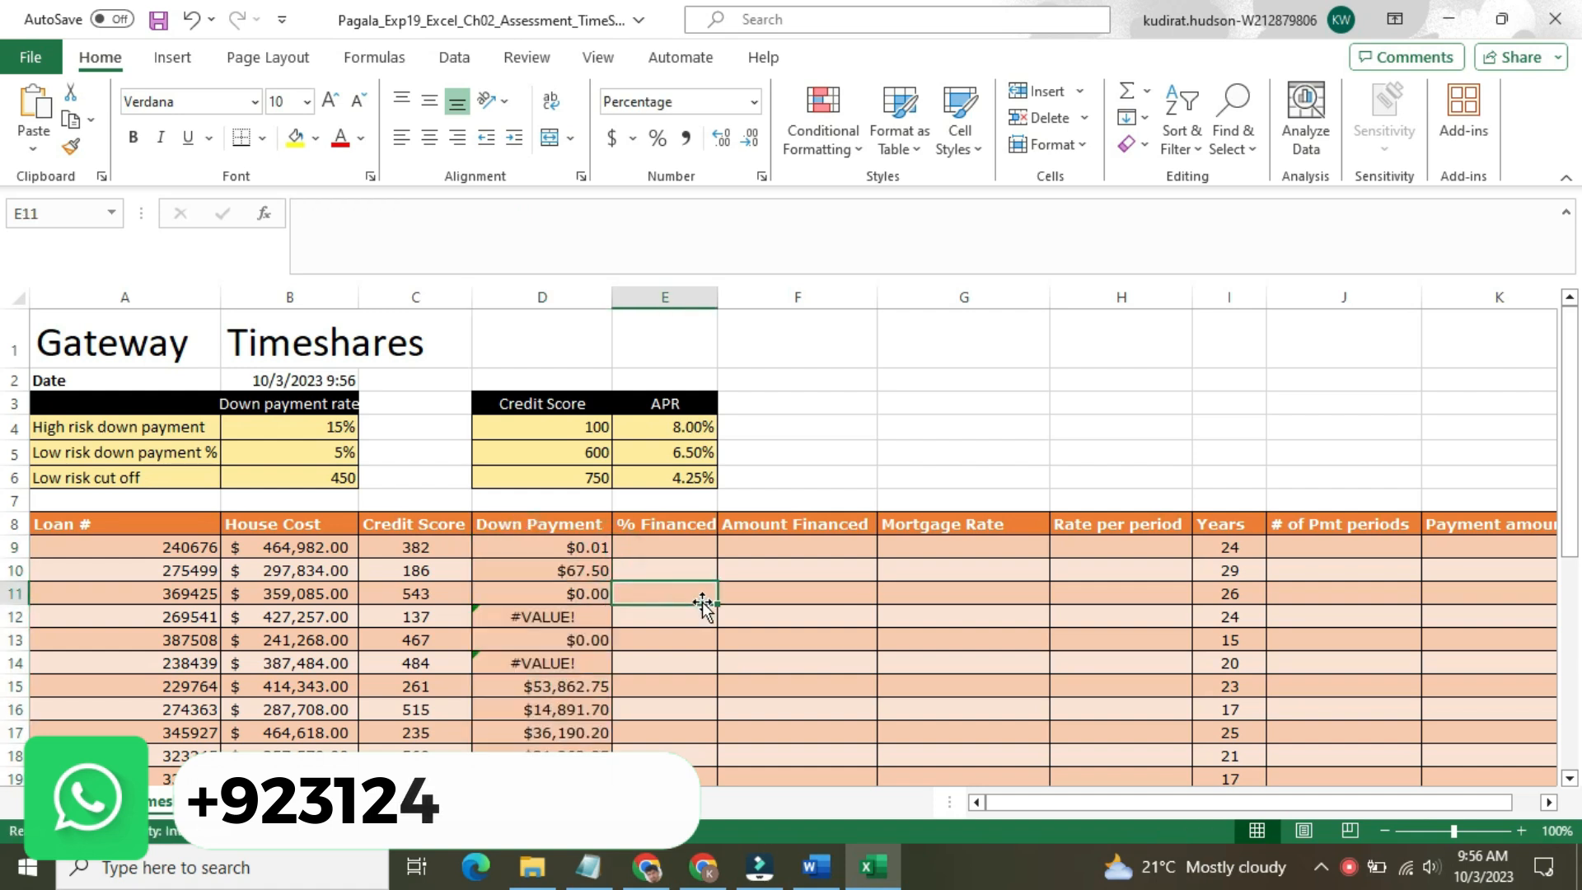
Switch to the Word instructions, set the step 3 instruction text back to 9 pt and remove its yellow highlight
left_click(815, 851)
left_click(475, 422)
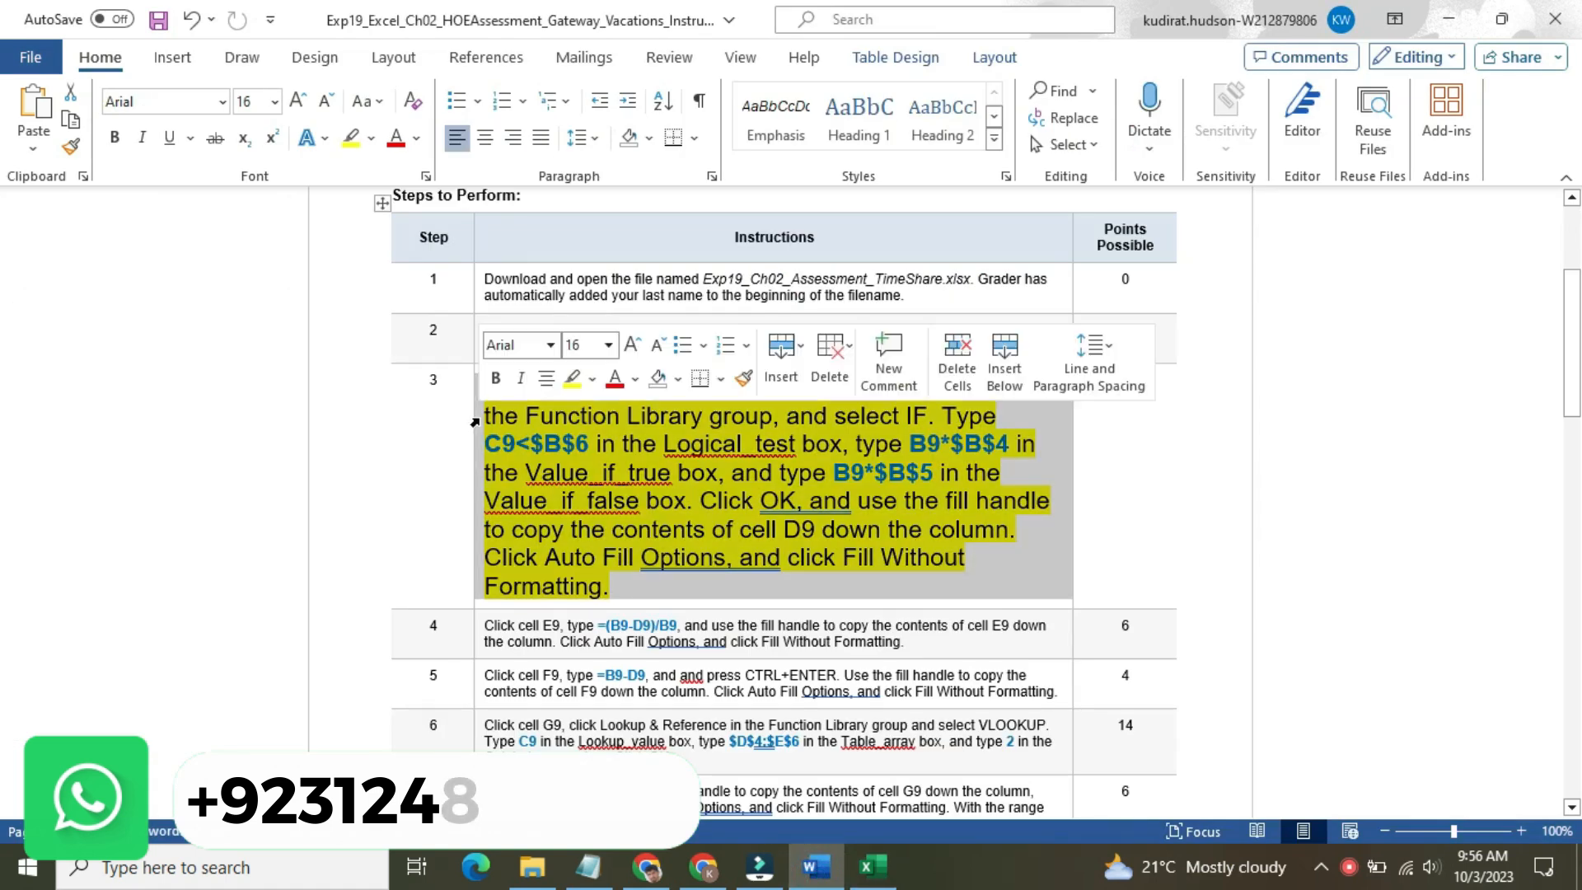
left_click(608, 345)
left_click(605, 410)
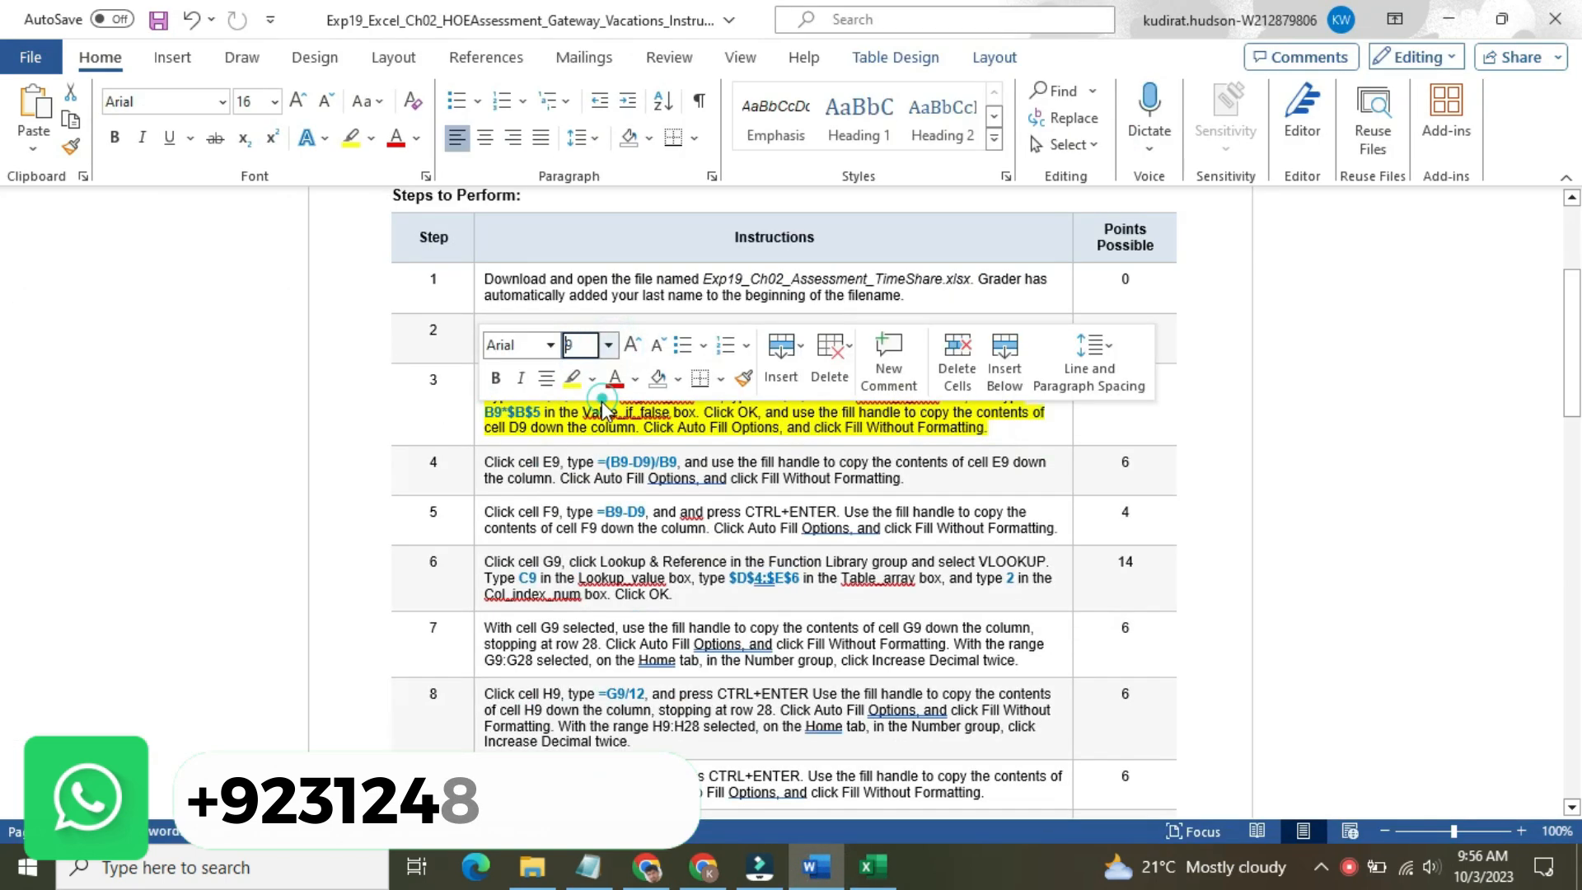
left_click(592, 378)
left_click(614, 519)
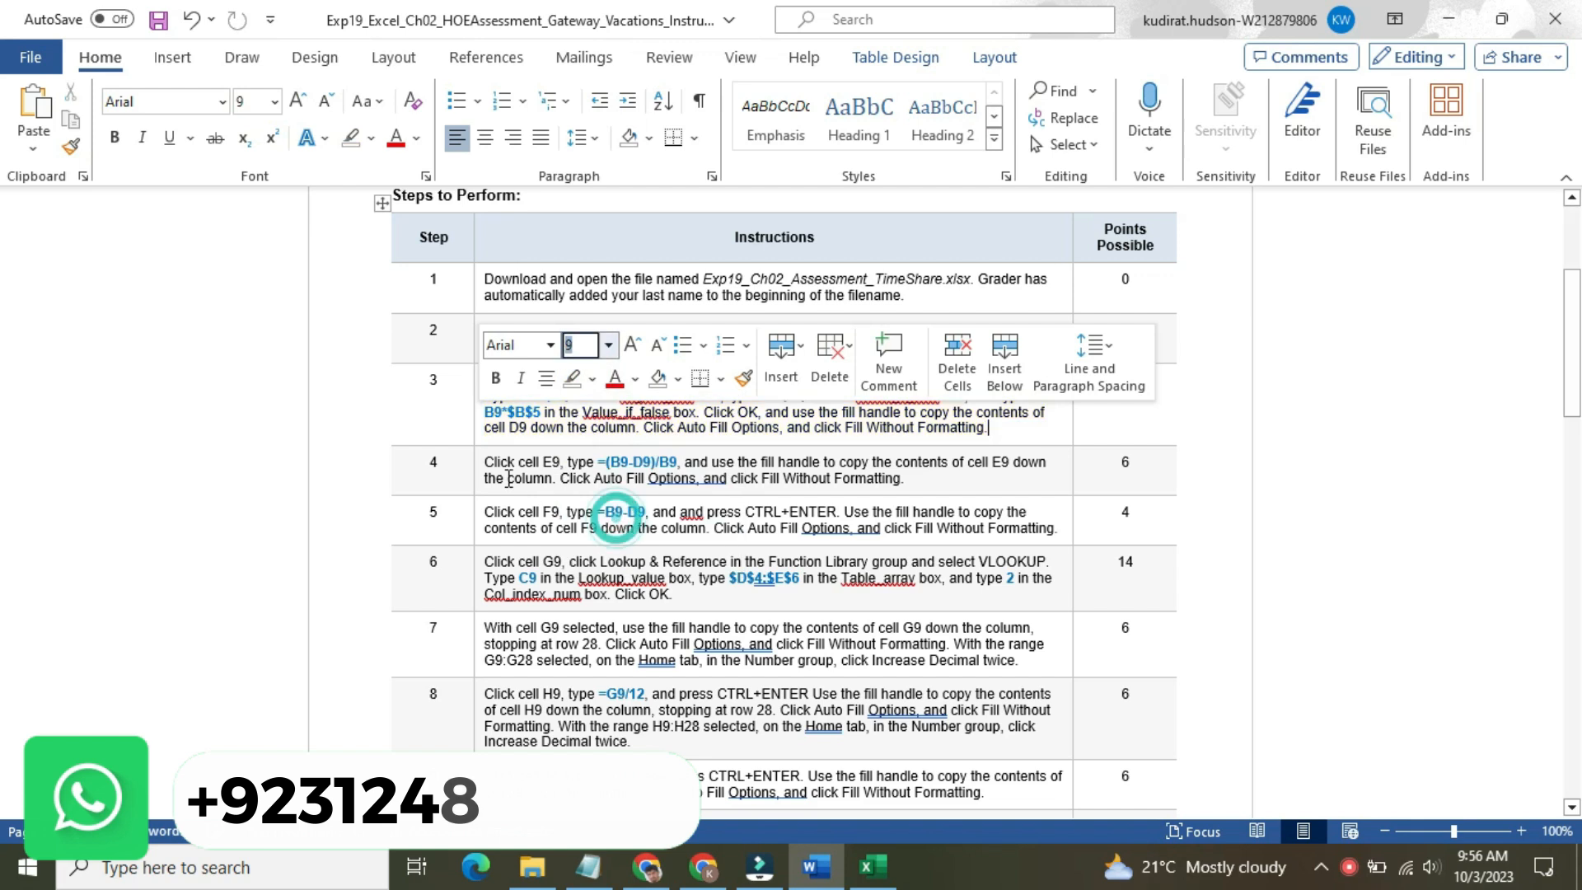
Set the step 4 instruction text to 16 pt, highlight it in yellow and select its first E9 cell reference
left_click(476, 469)
left_click(602, 394)
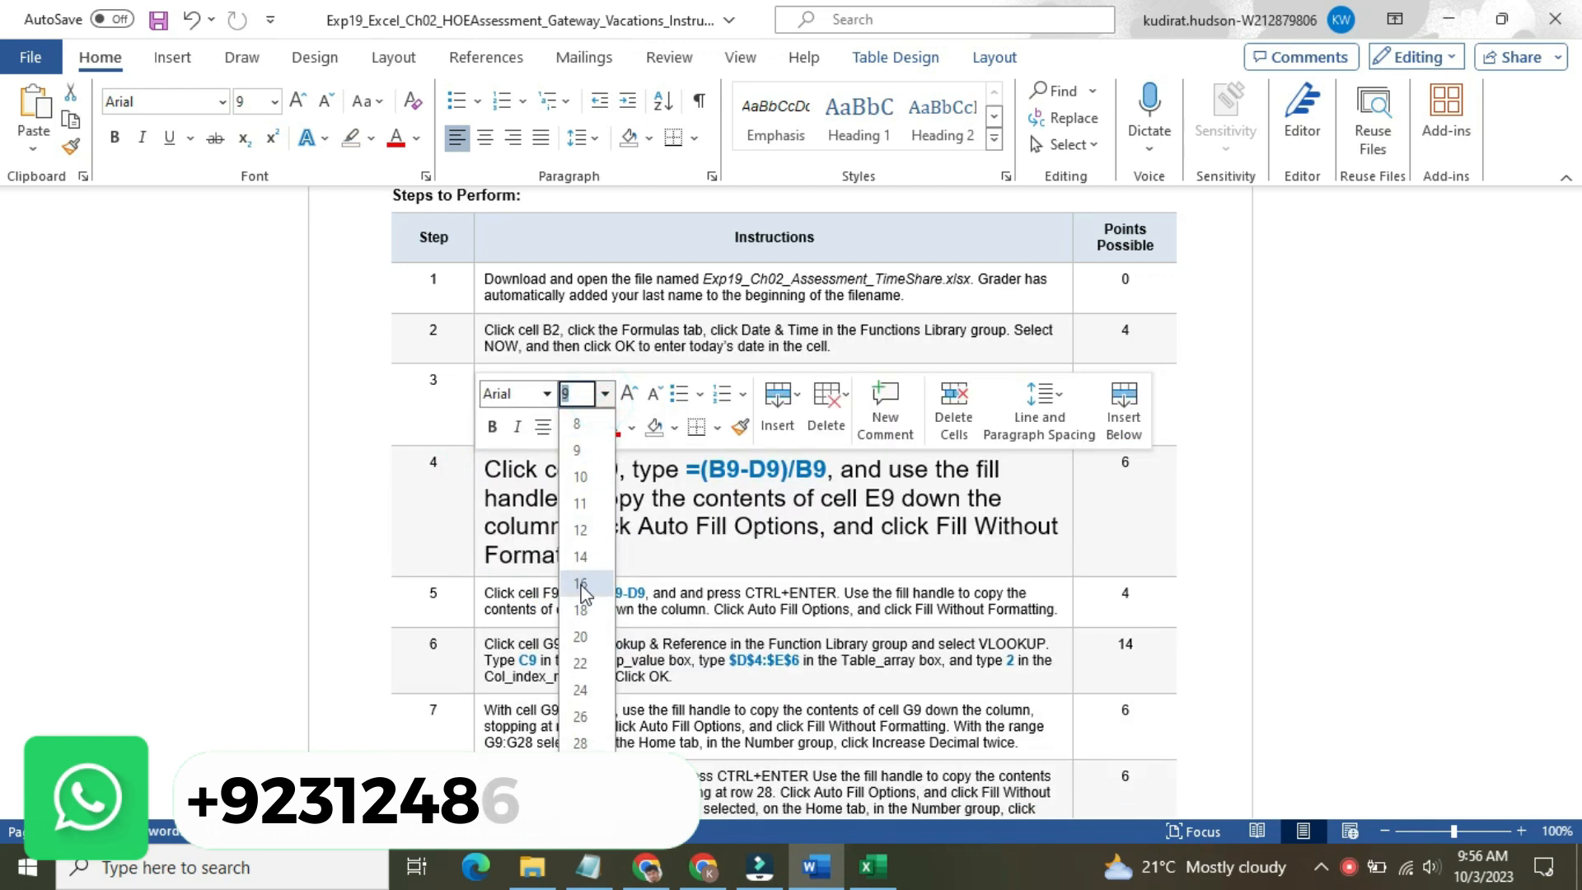
left_click(580, 583)
left_click(589, 427)
left_click(575, 454)
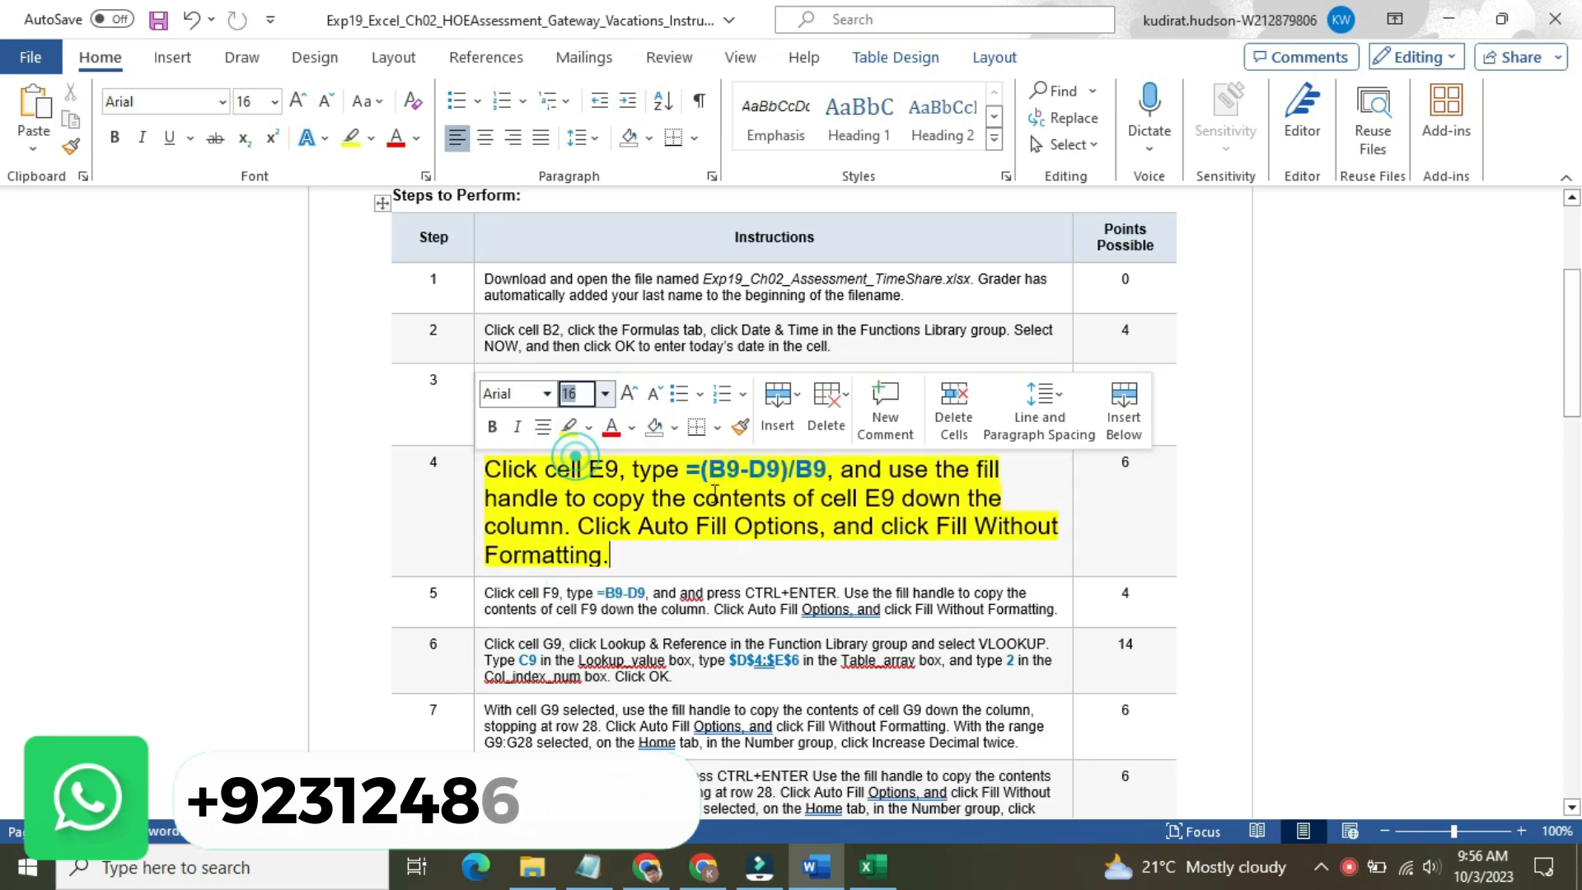
left_click_drag(1579, 356, 1580, 403)
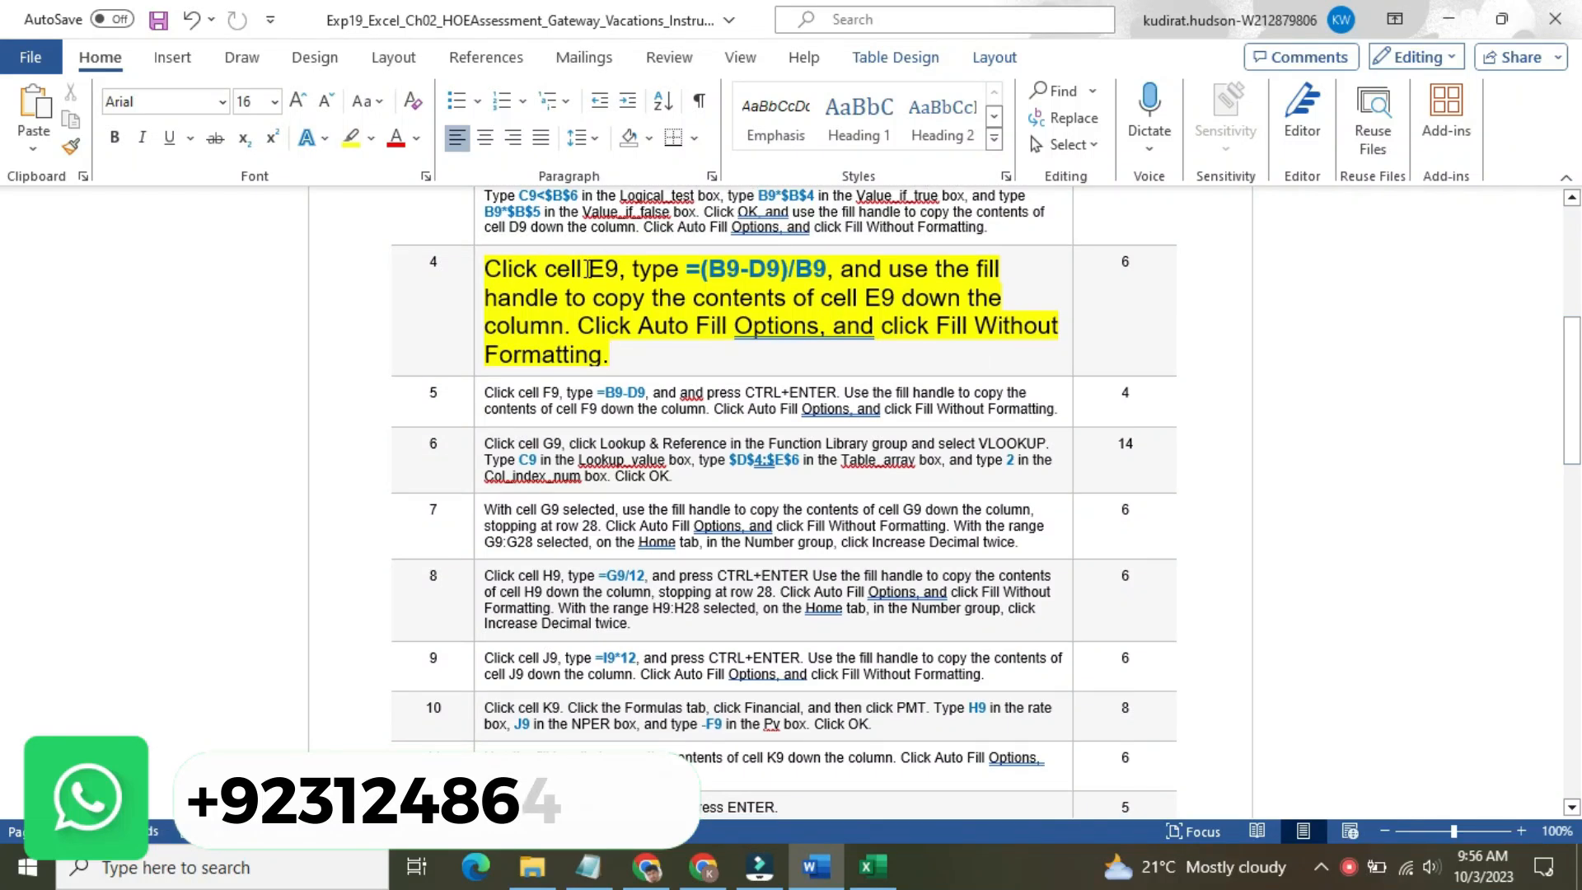
left_click_drag(588, 269, 618, 272)
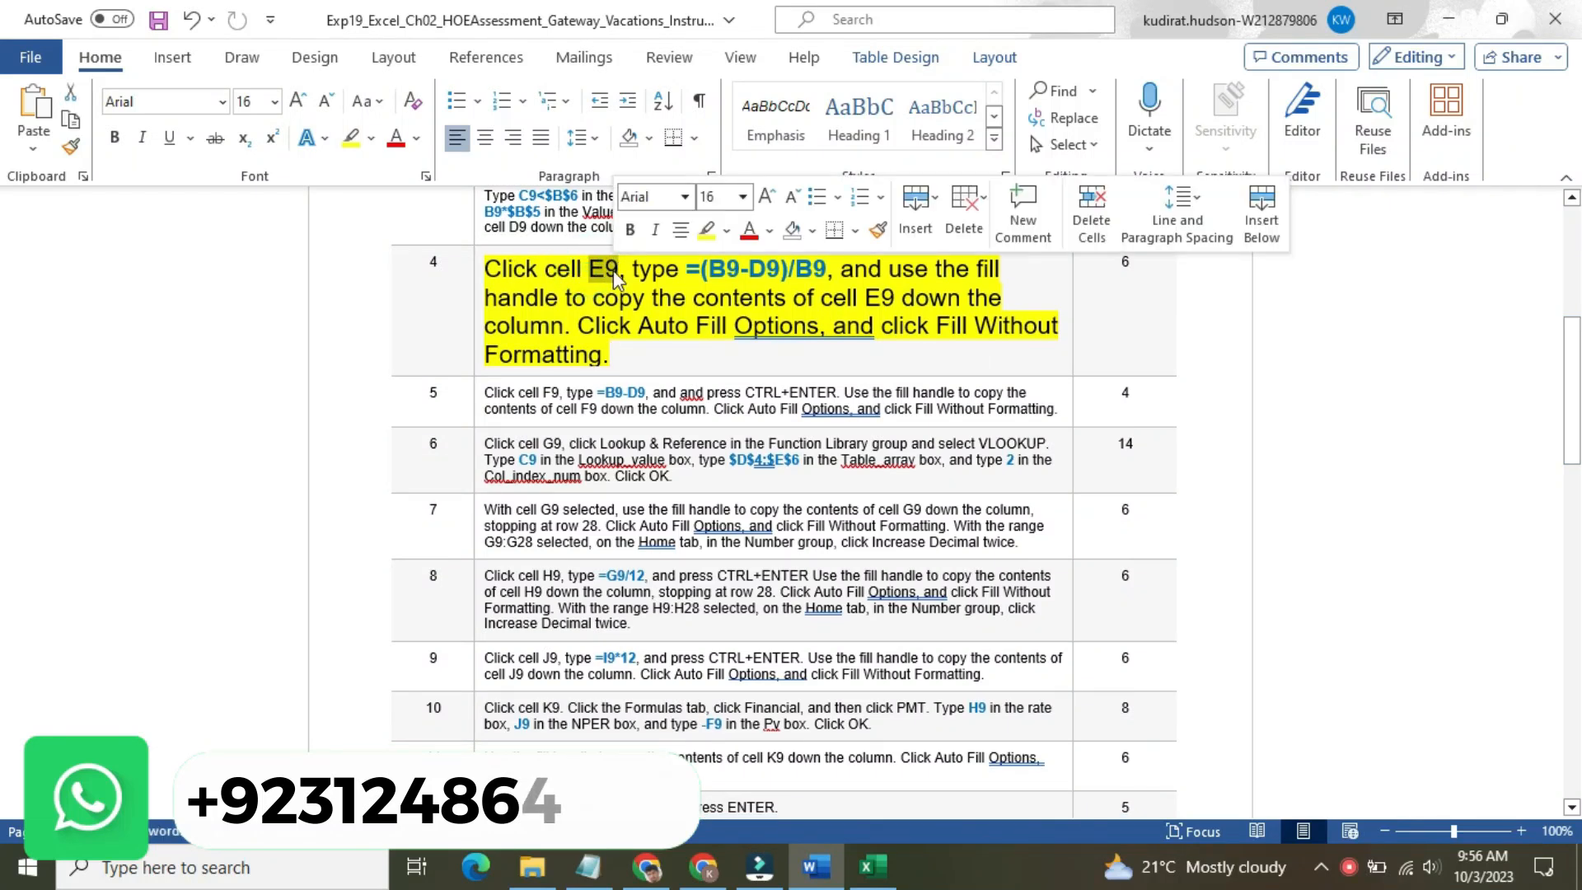
Switch to the Excel workbook and select cell E9, rechecking the step 4 instruction in Word
key("alt+Tab")
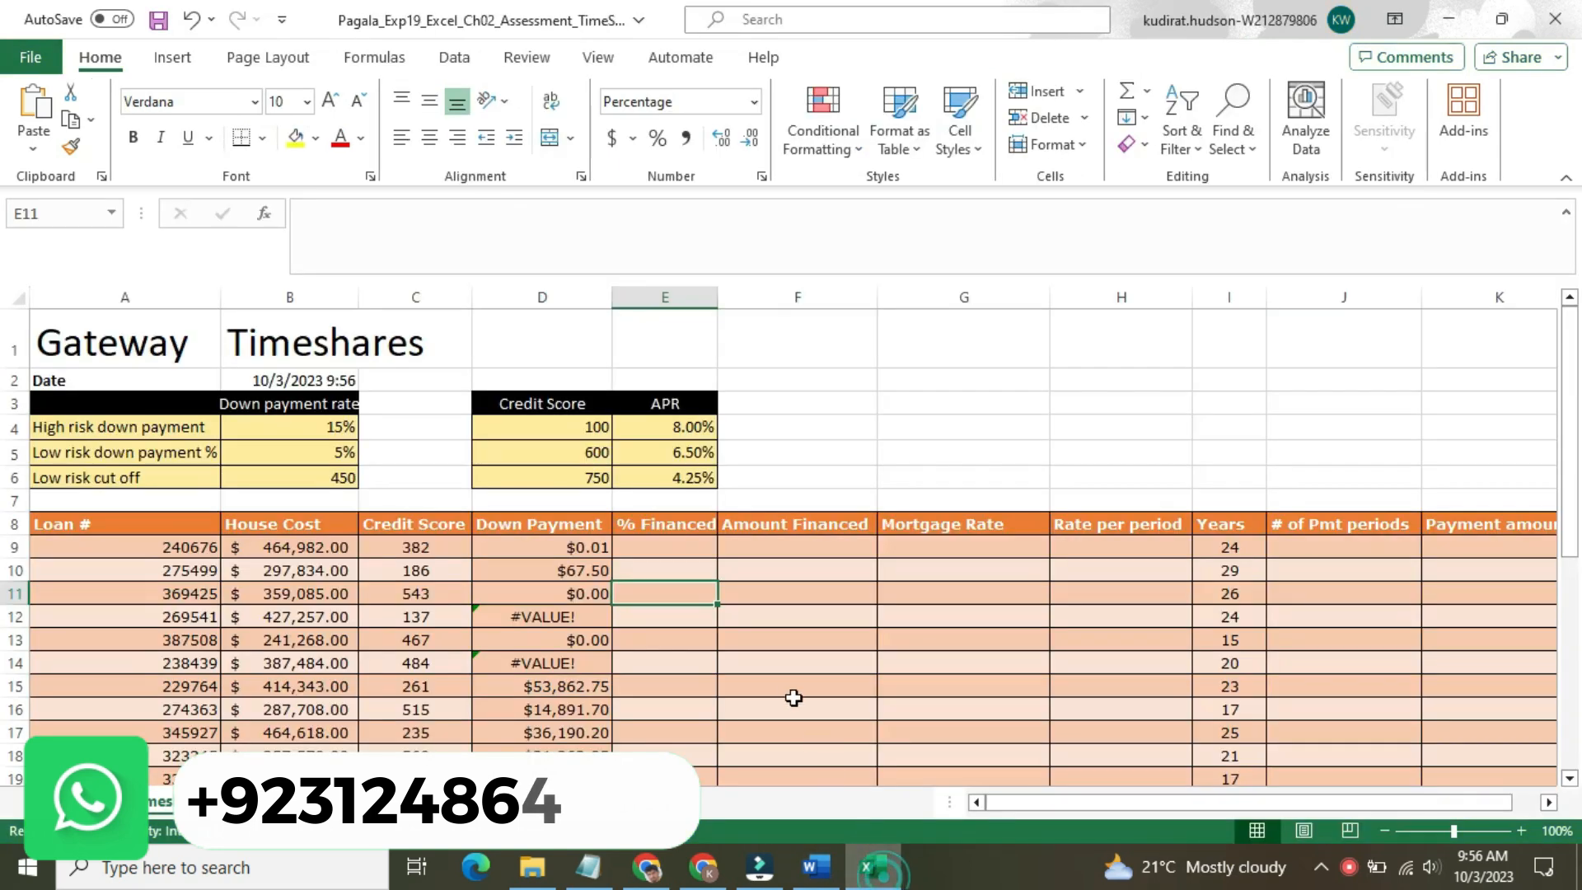
left_click(683, 546)
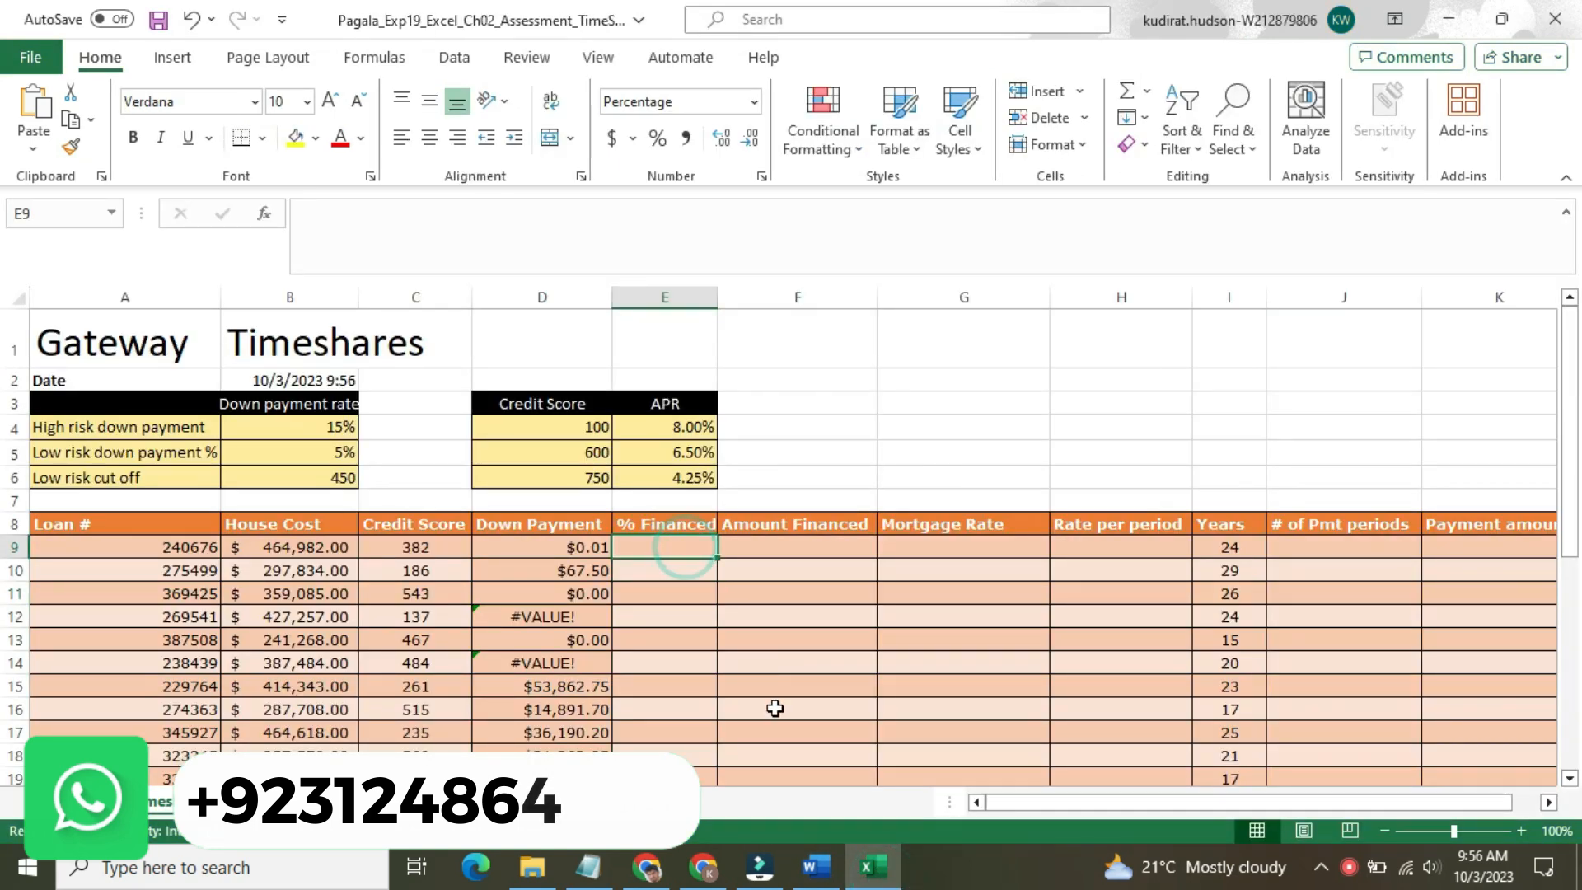
left_click(815, 866)
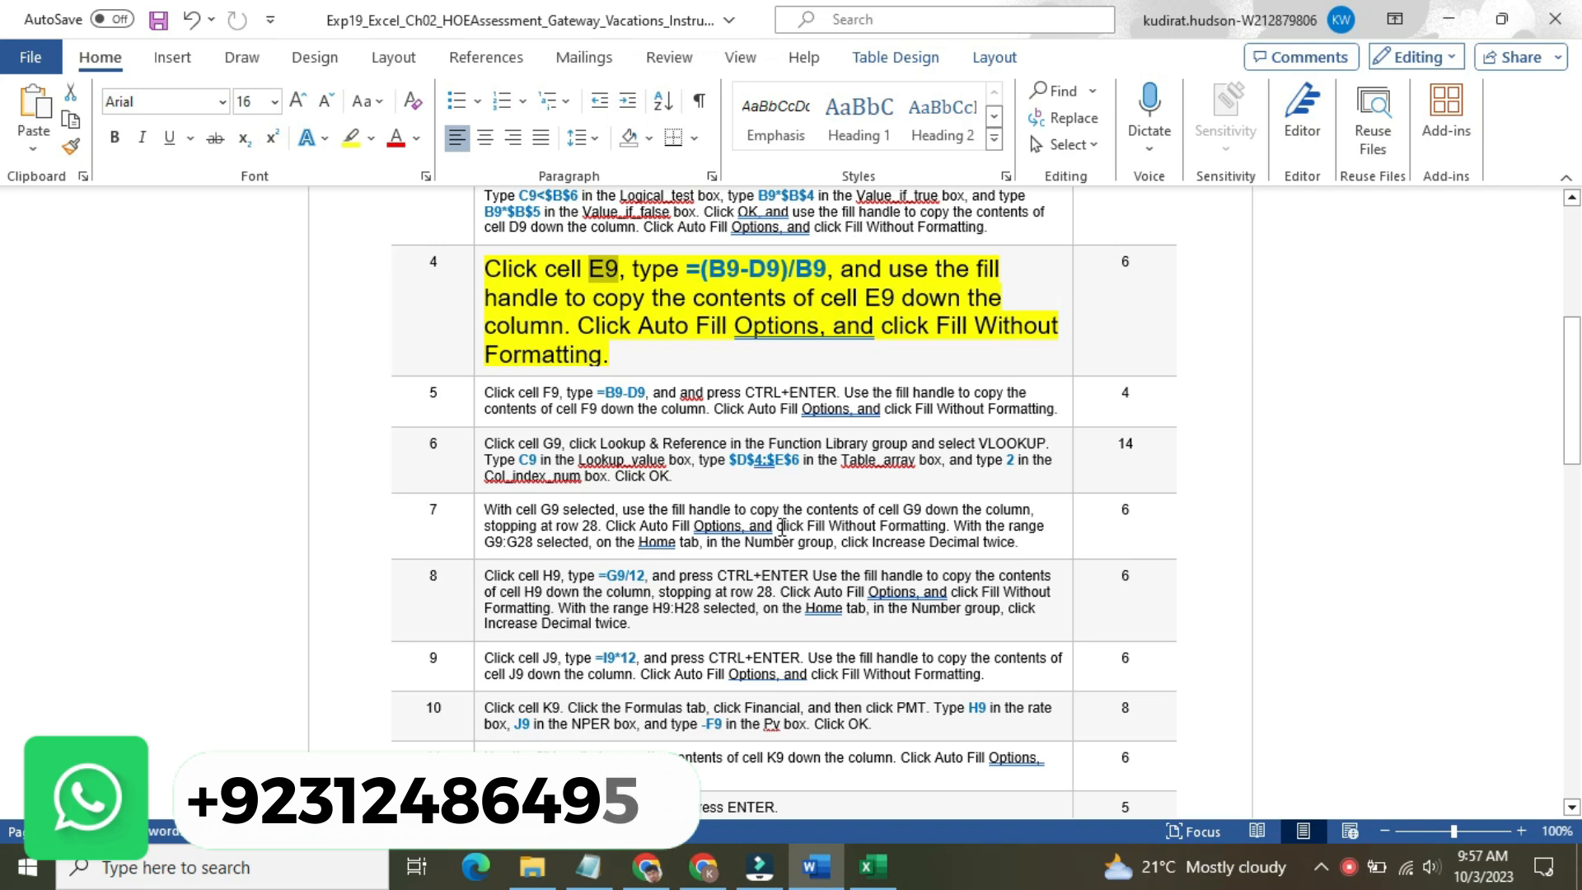
left_click(872, 865)
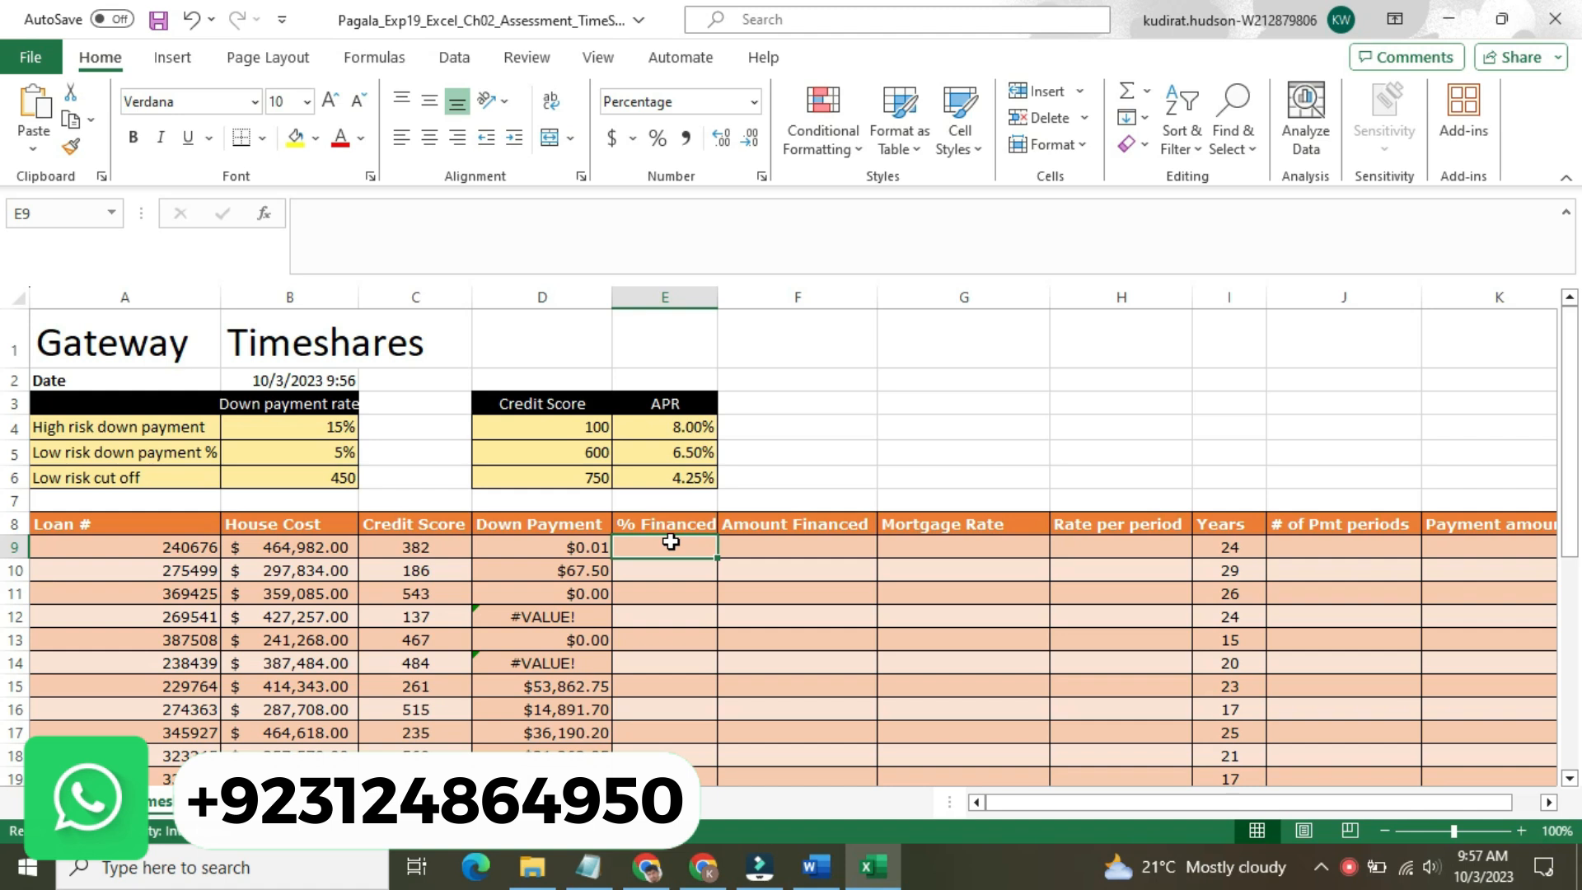
type("=")
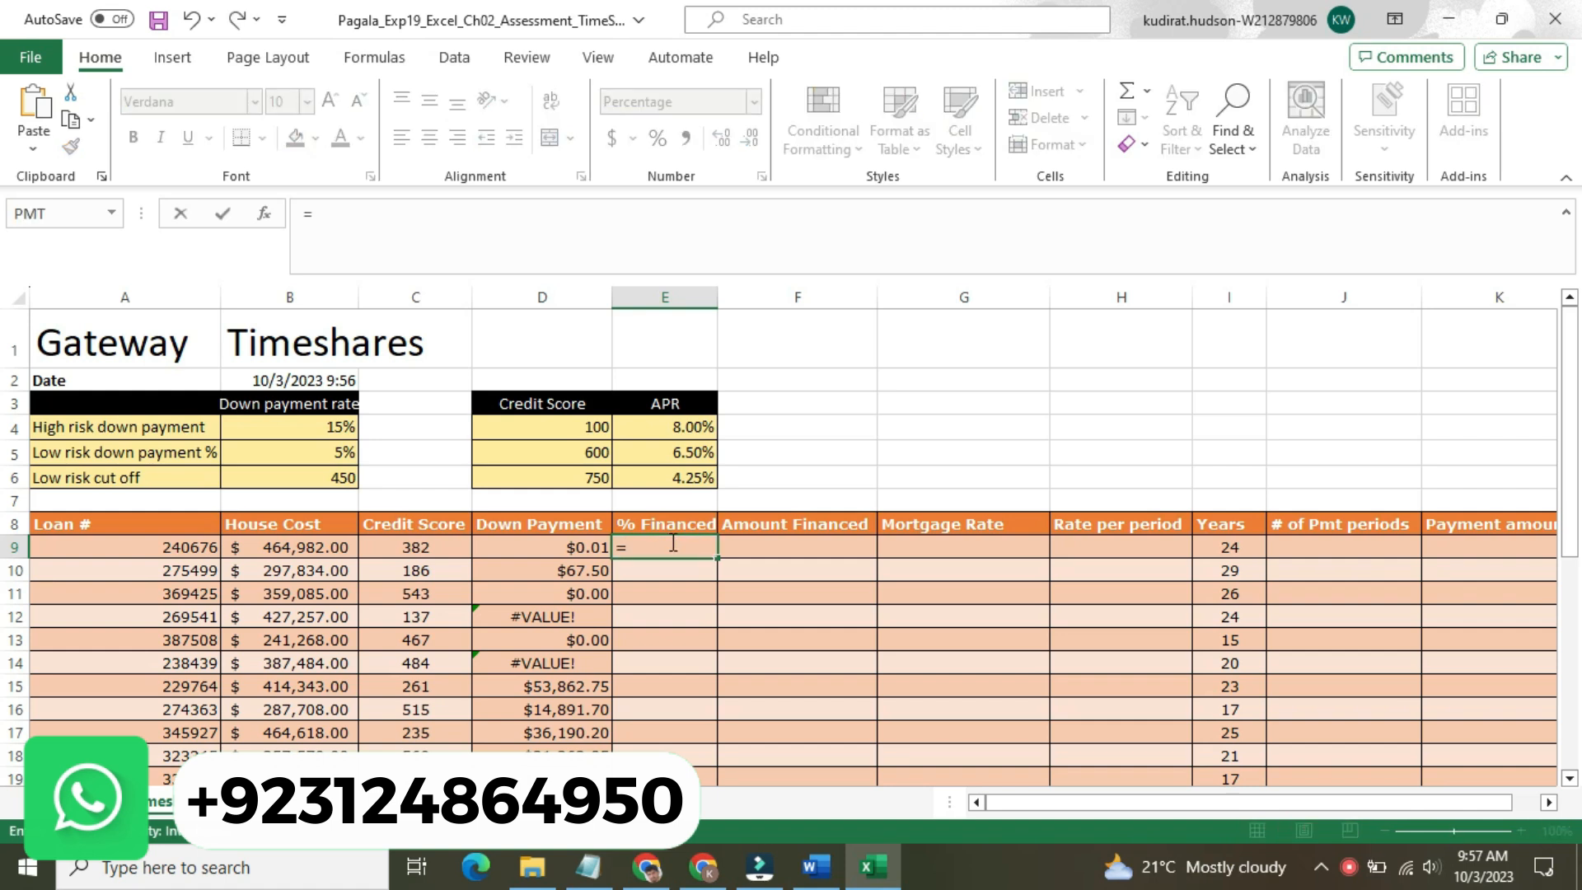
type("B5")
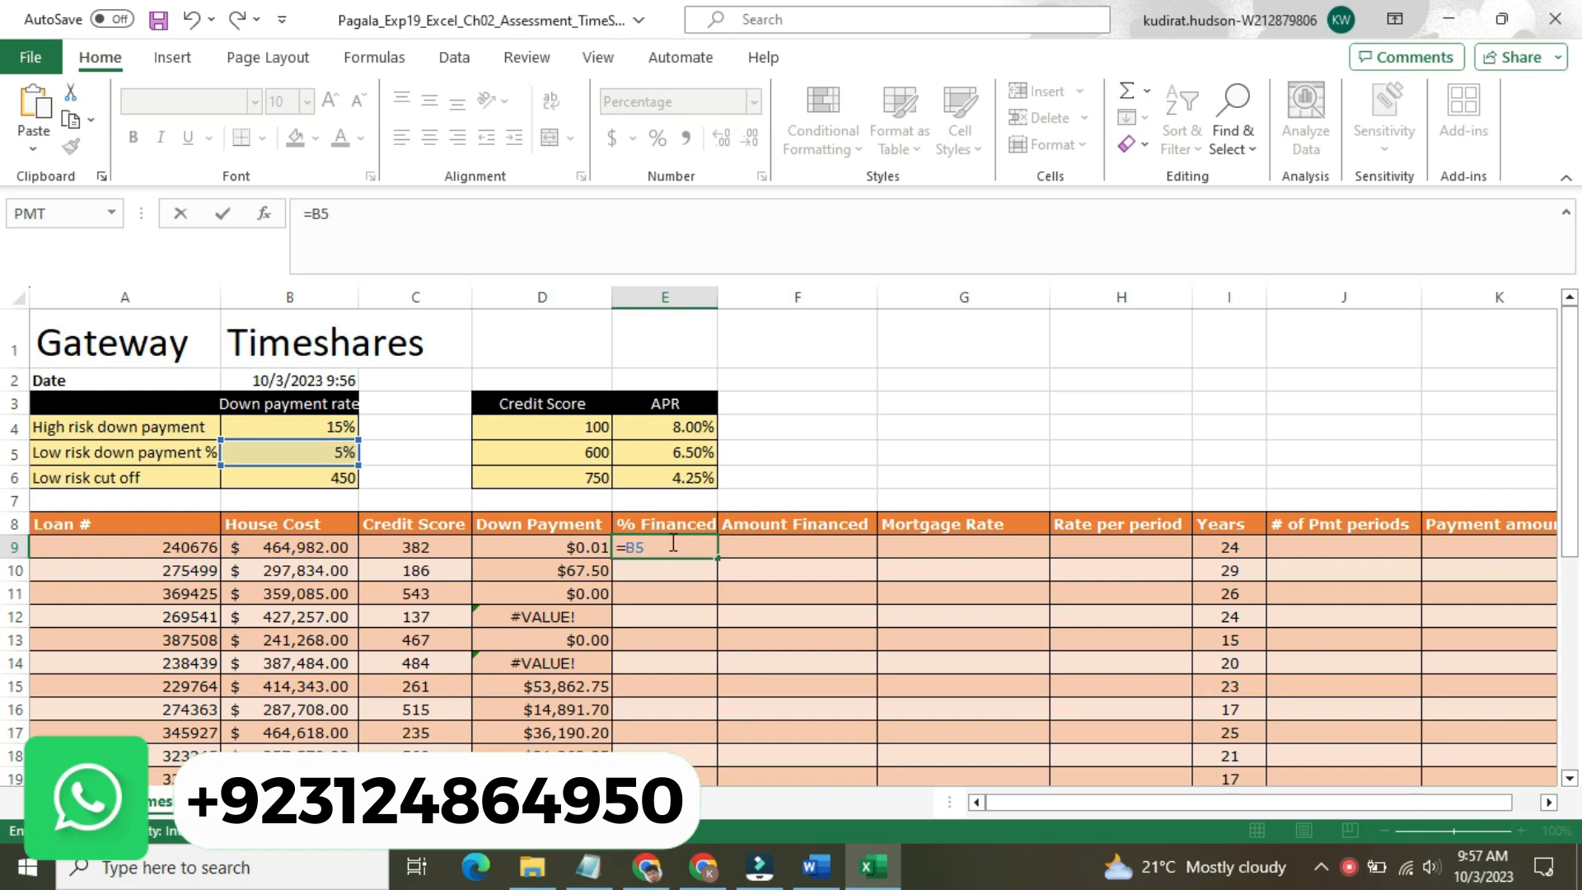
left_click(813, 870)
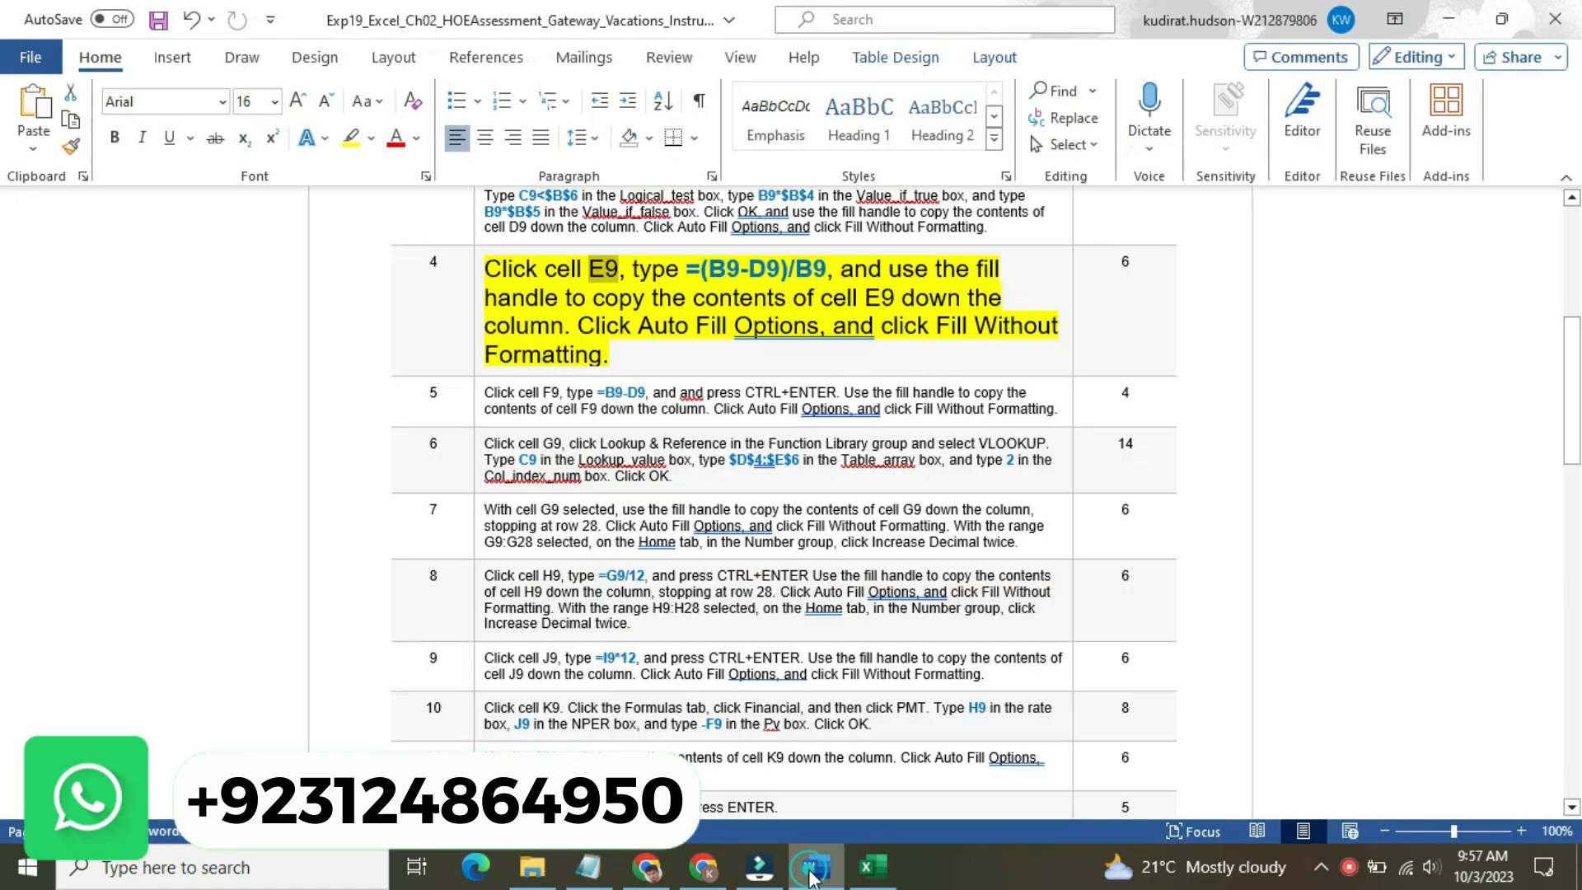
left_click(871, 867)
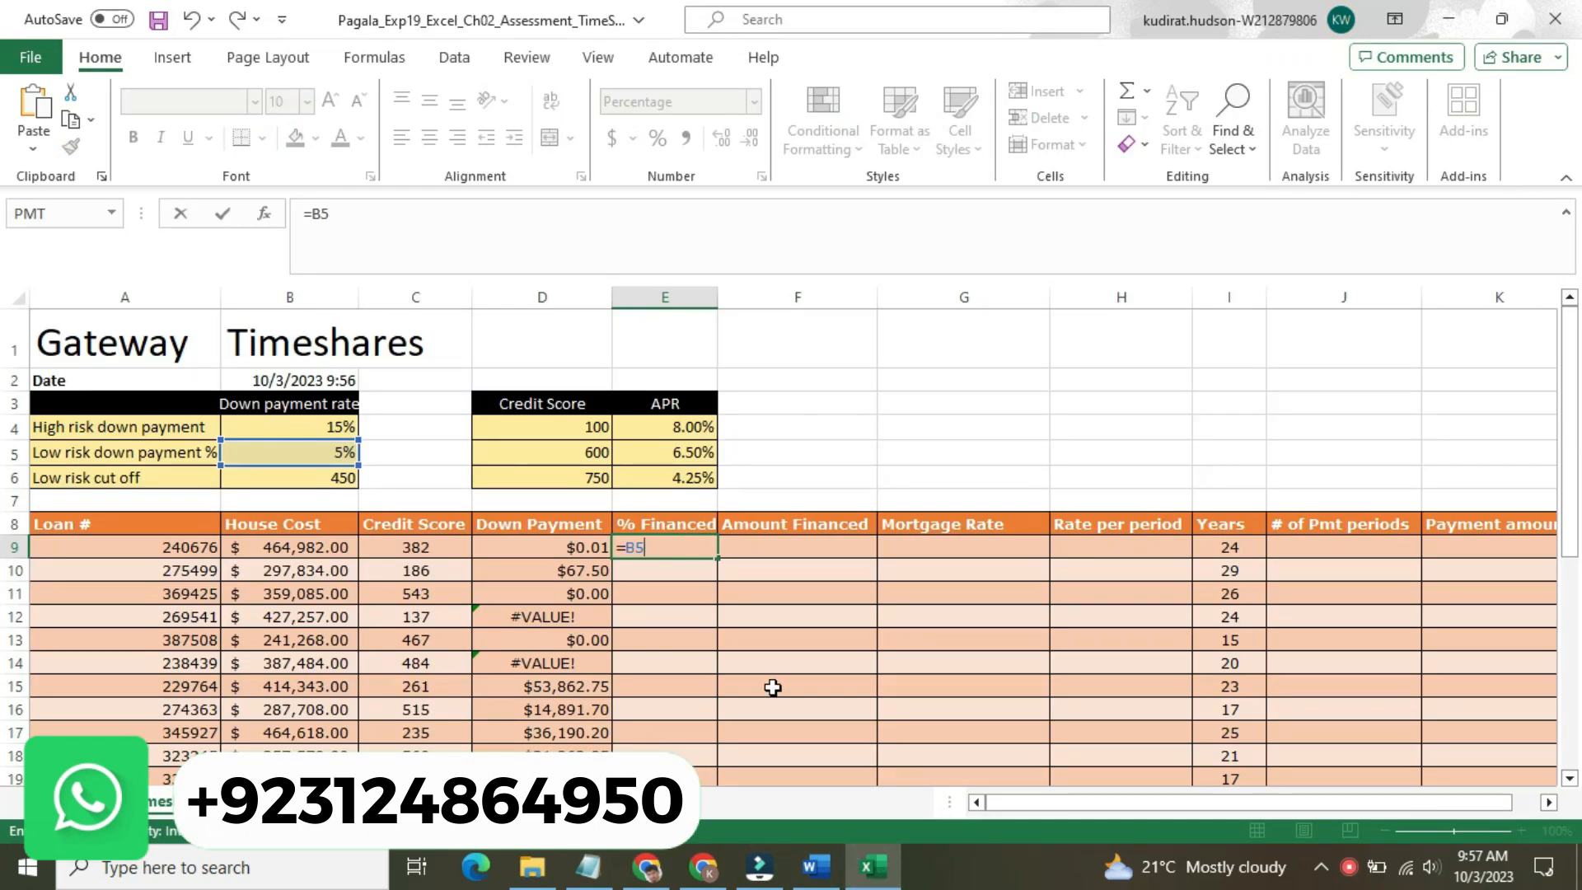
key("BackSpace")
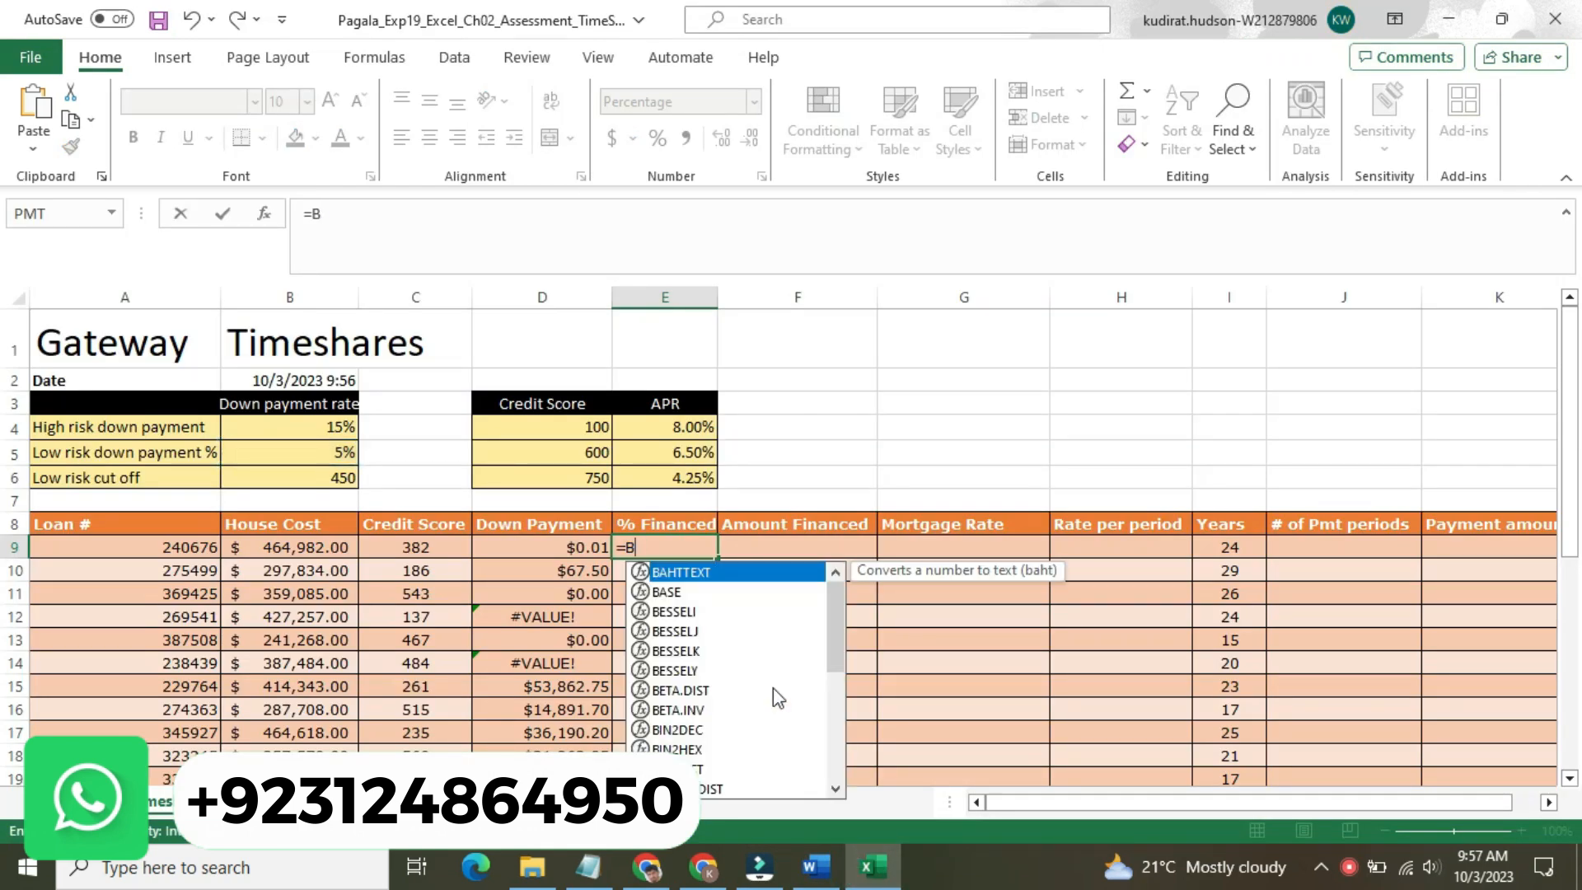
key("Left")
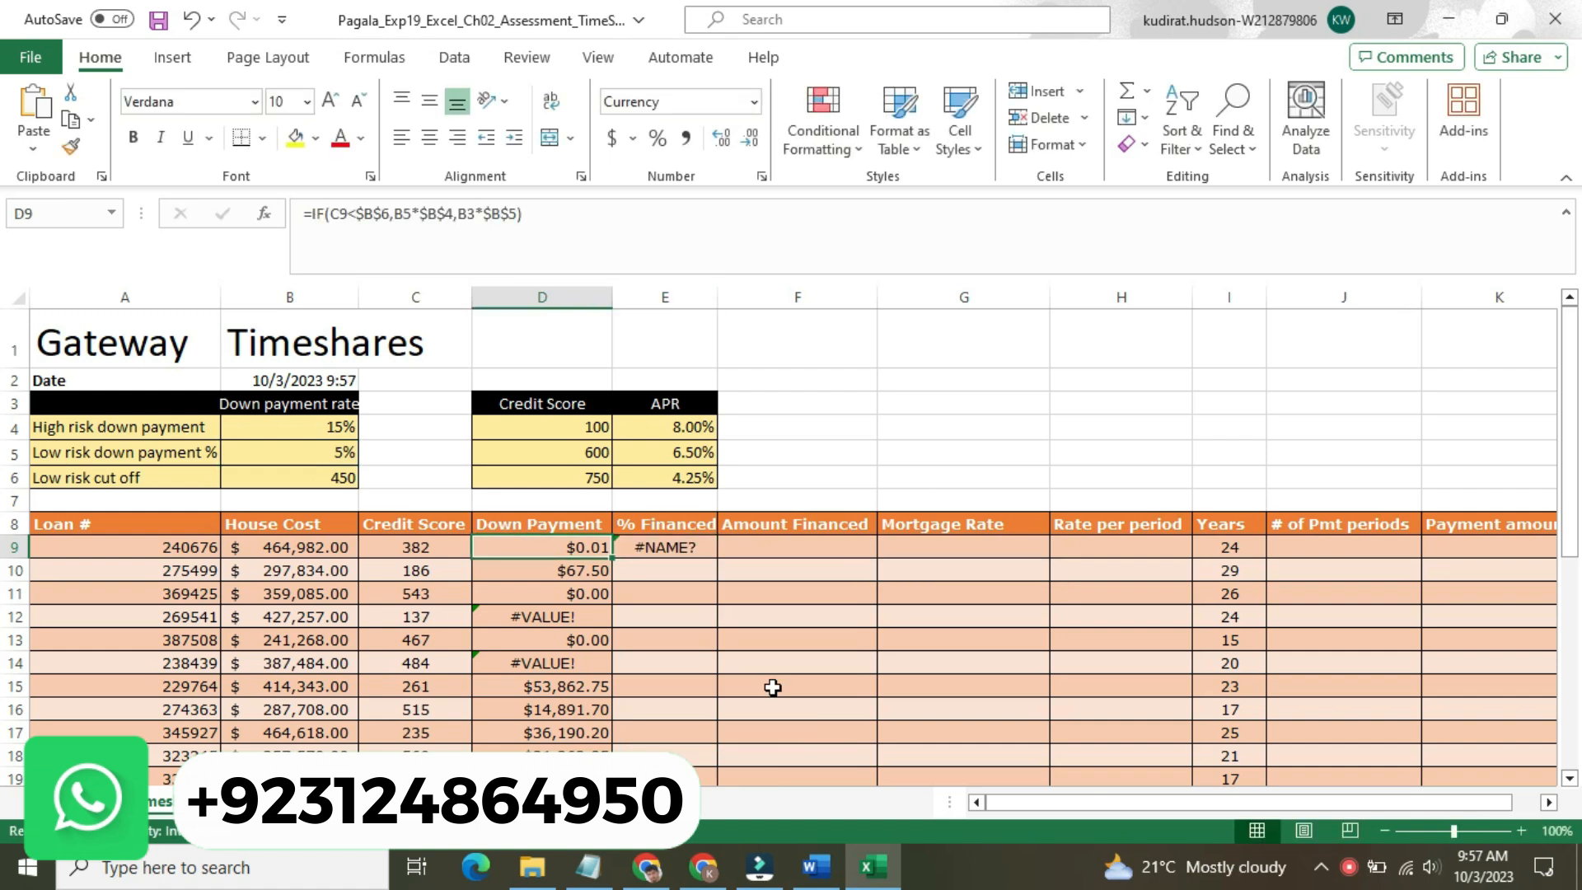
key("Delete")
type("(")
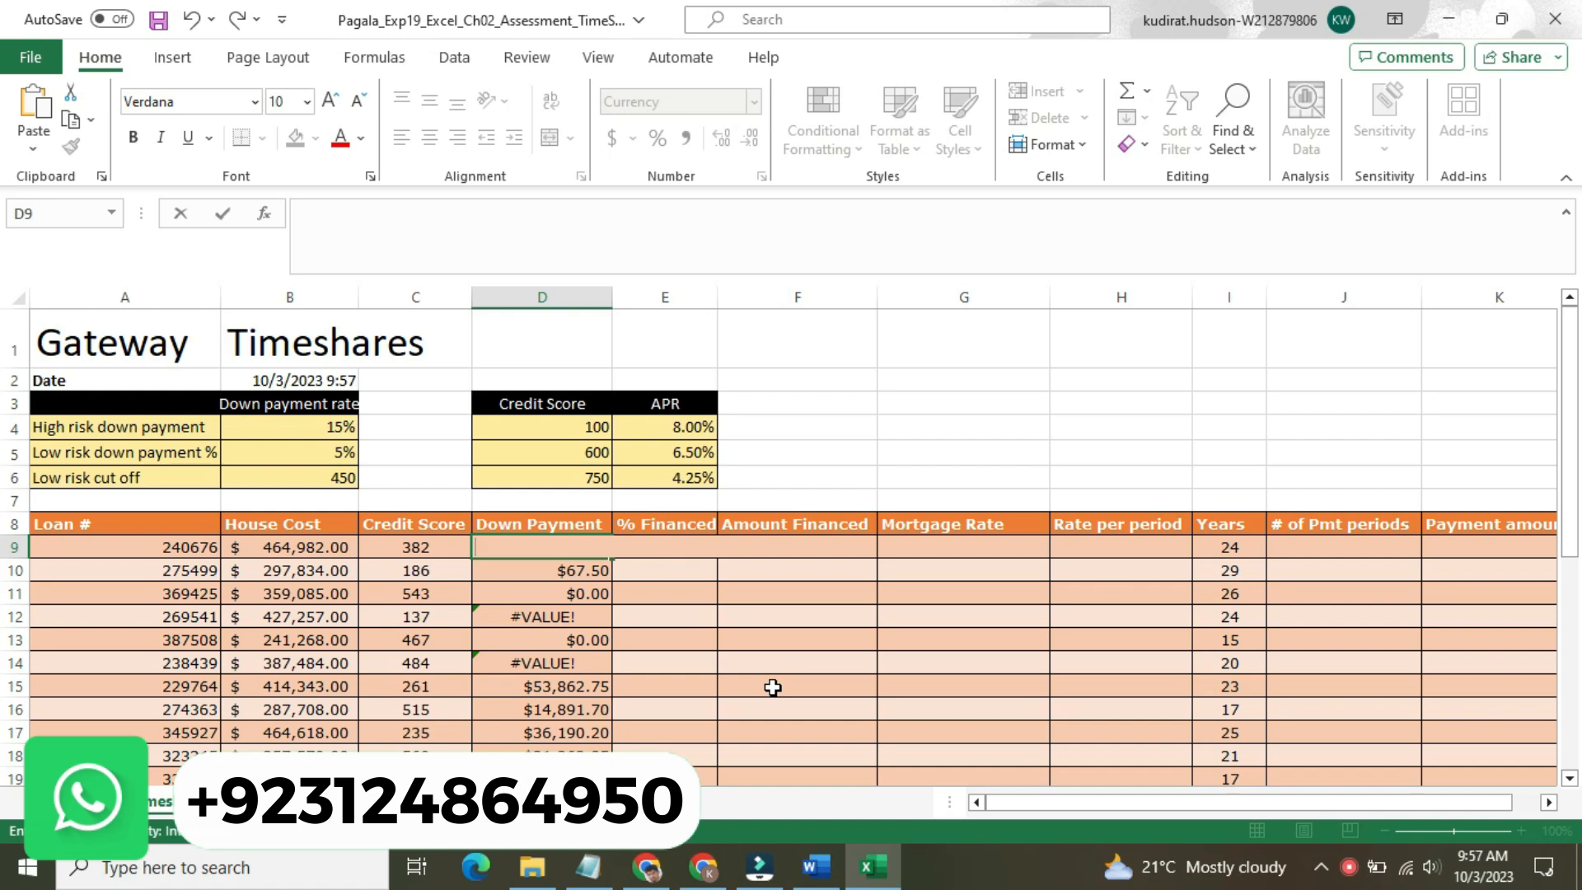
key("Escape")
left_click(687, 579)
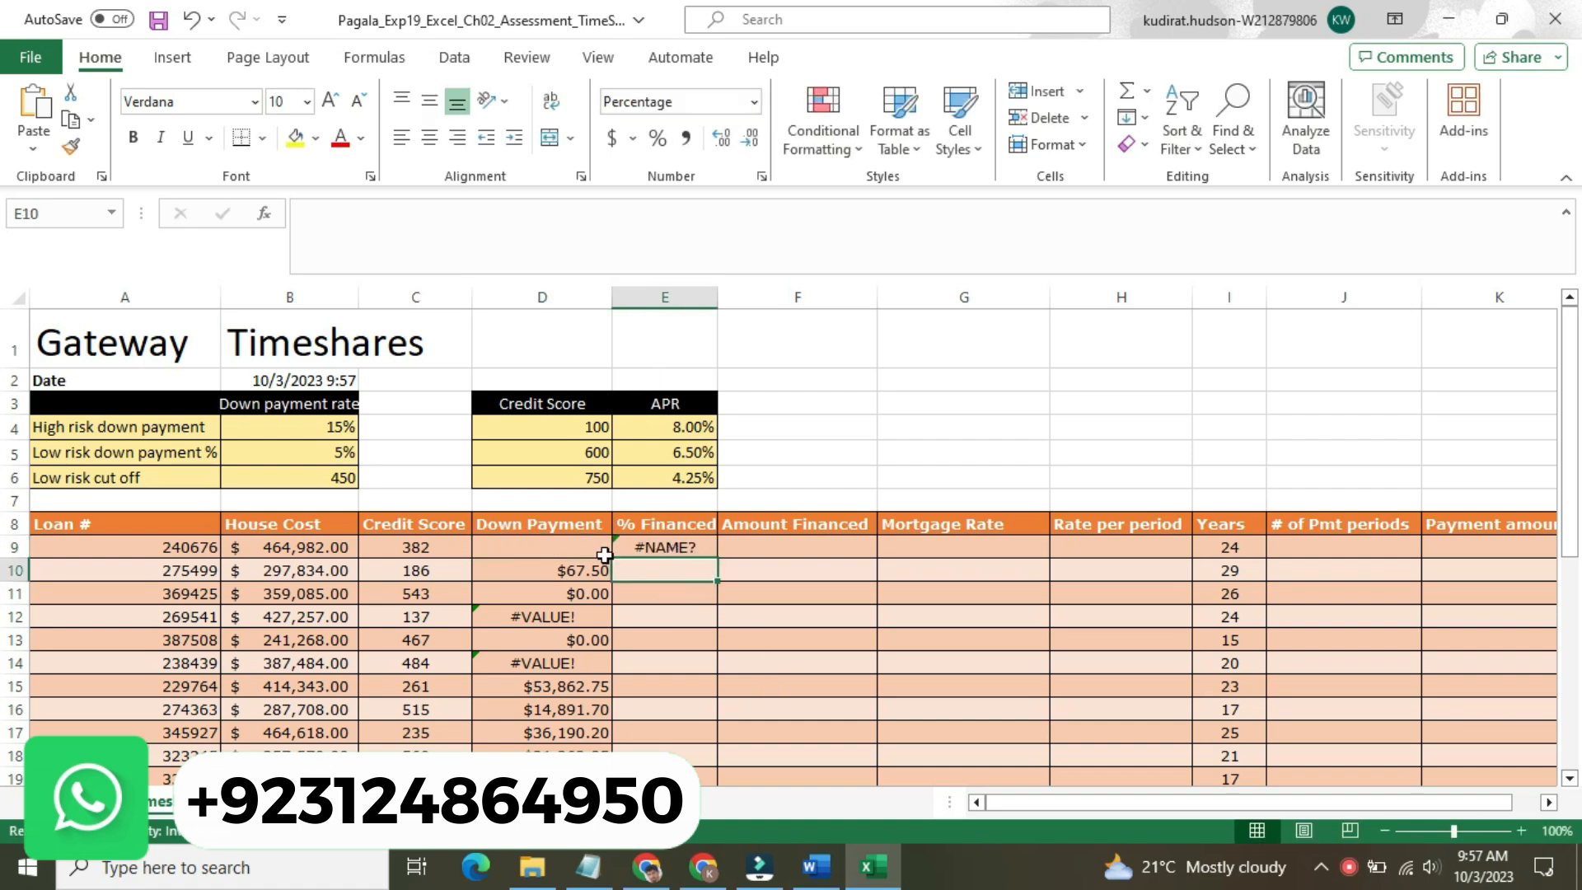
key("ctrl+z")
Replace the content of cell E9 with the start of a new formula, =(B9-D5)/
left_click(679, 544)
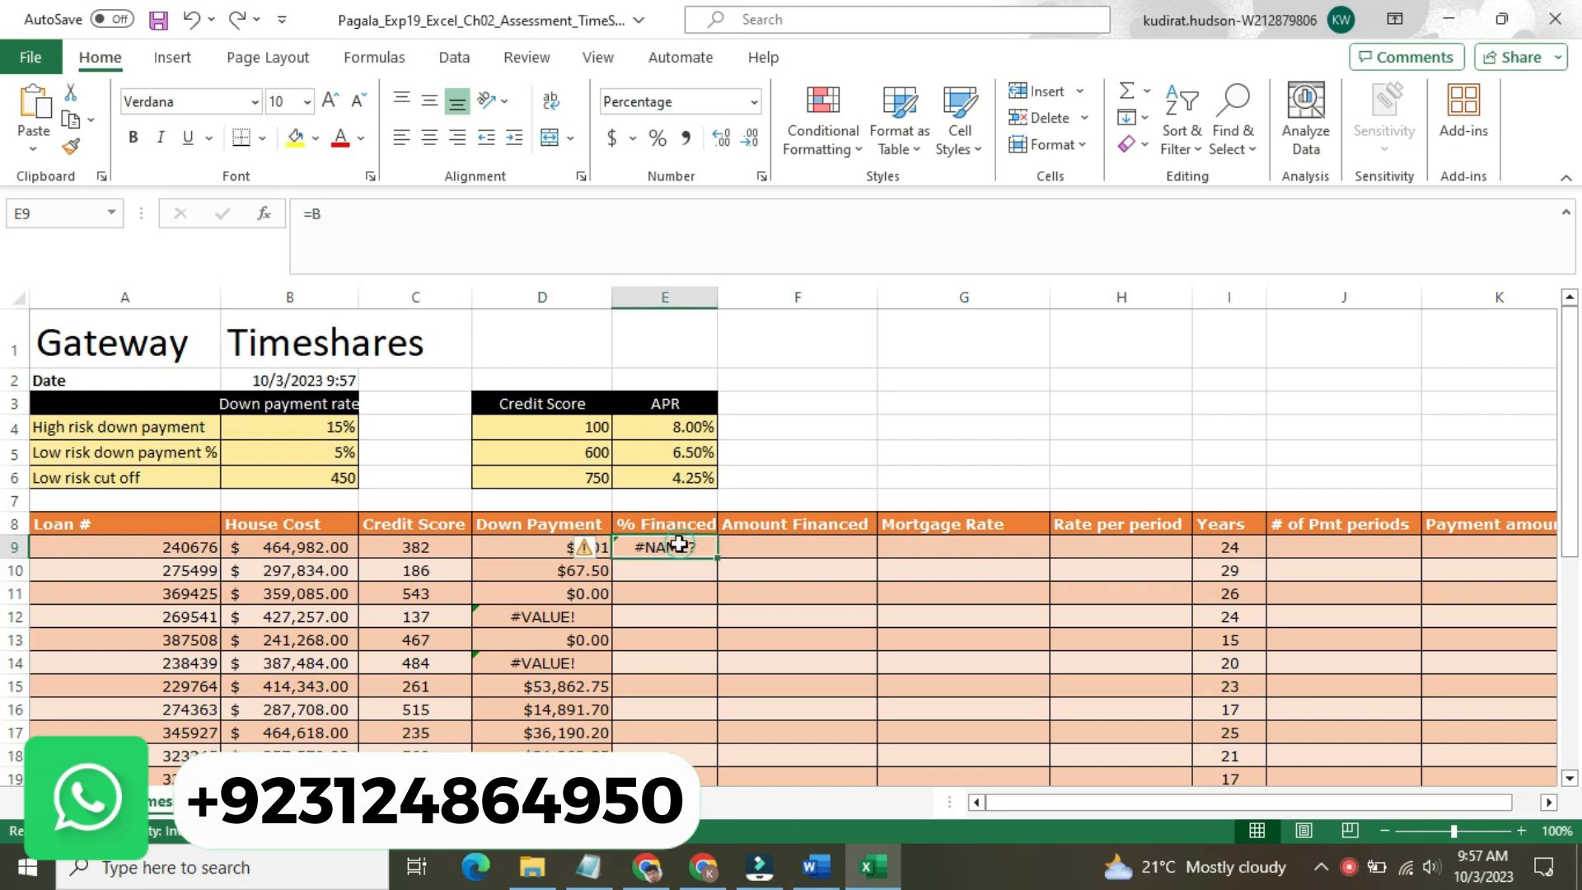
type("=")
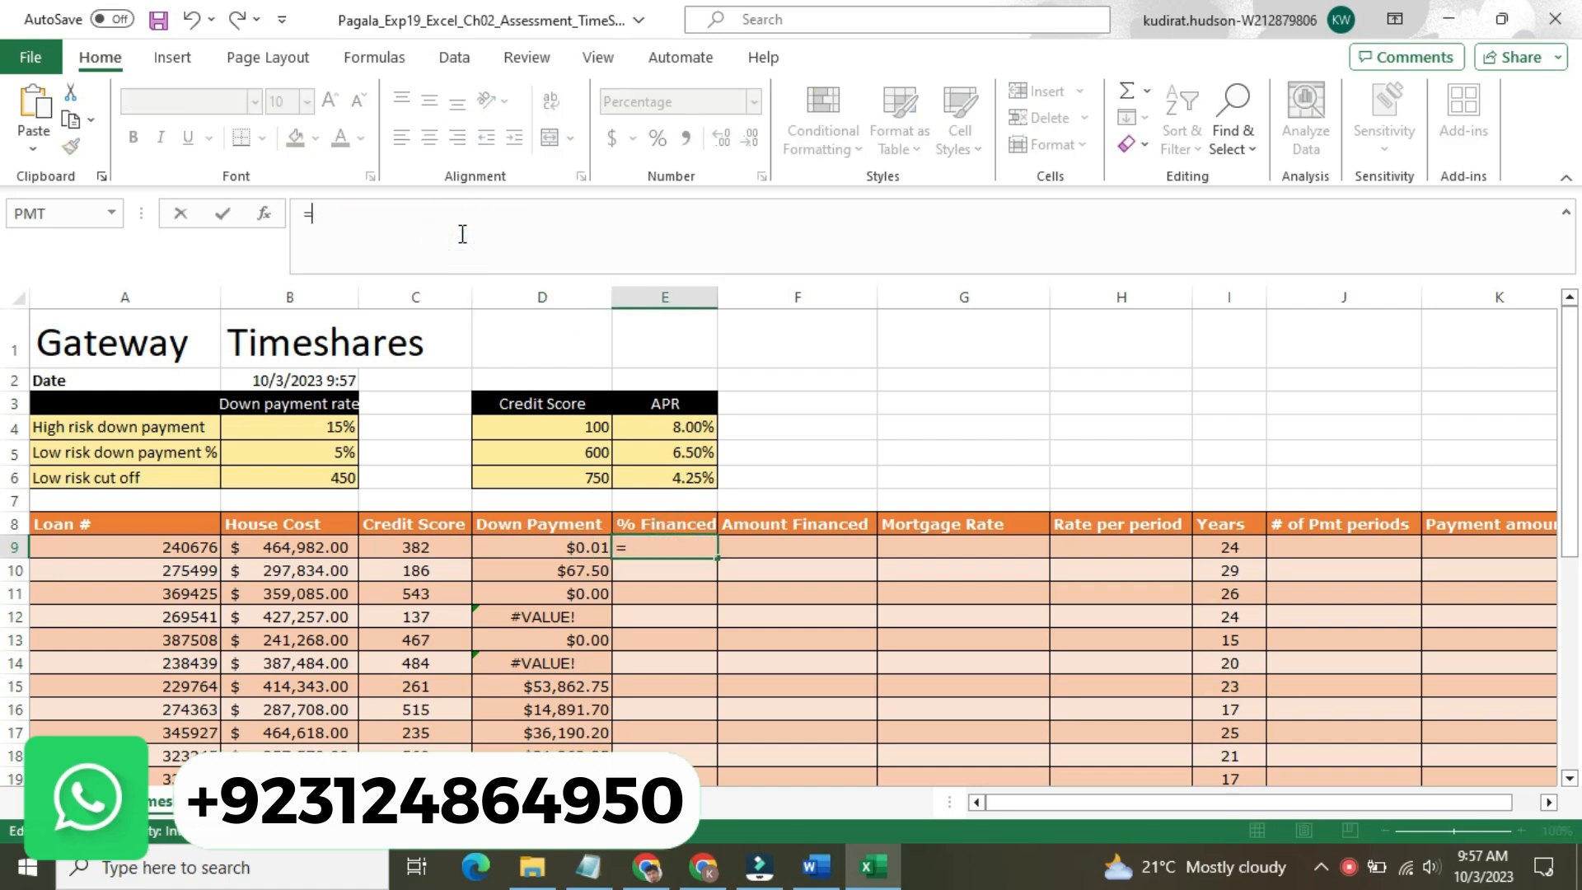
key("Escape")
type("=(B9")
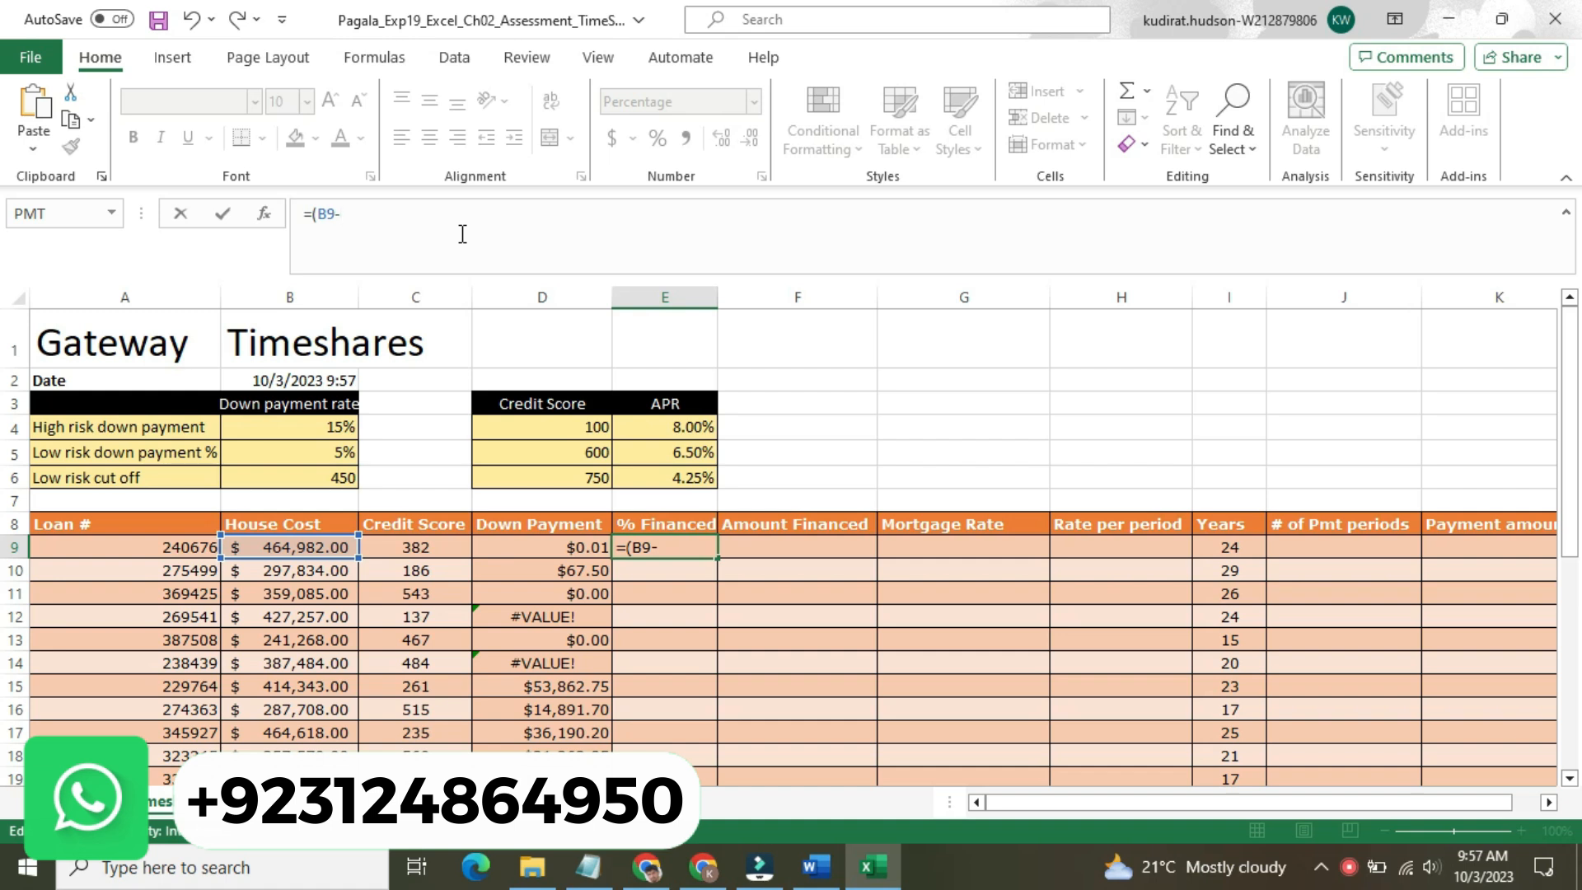
type("-D")
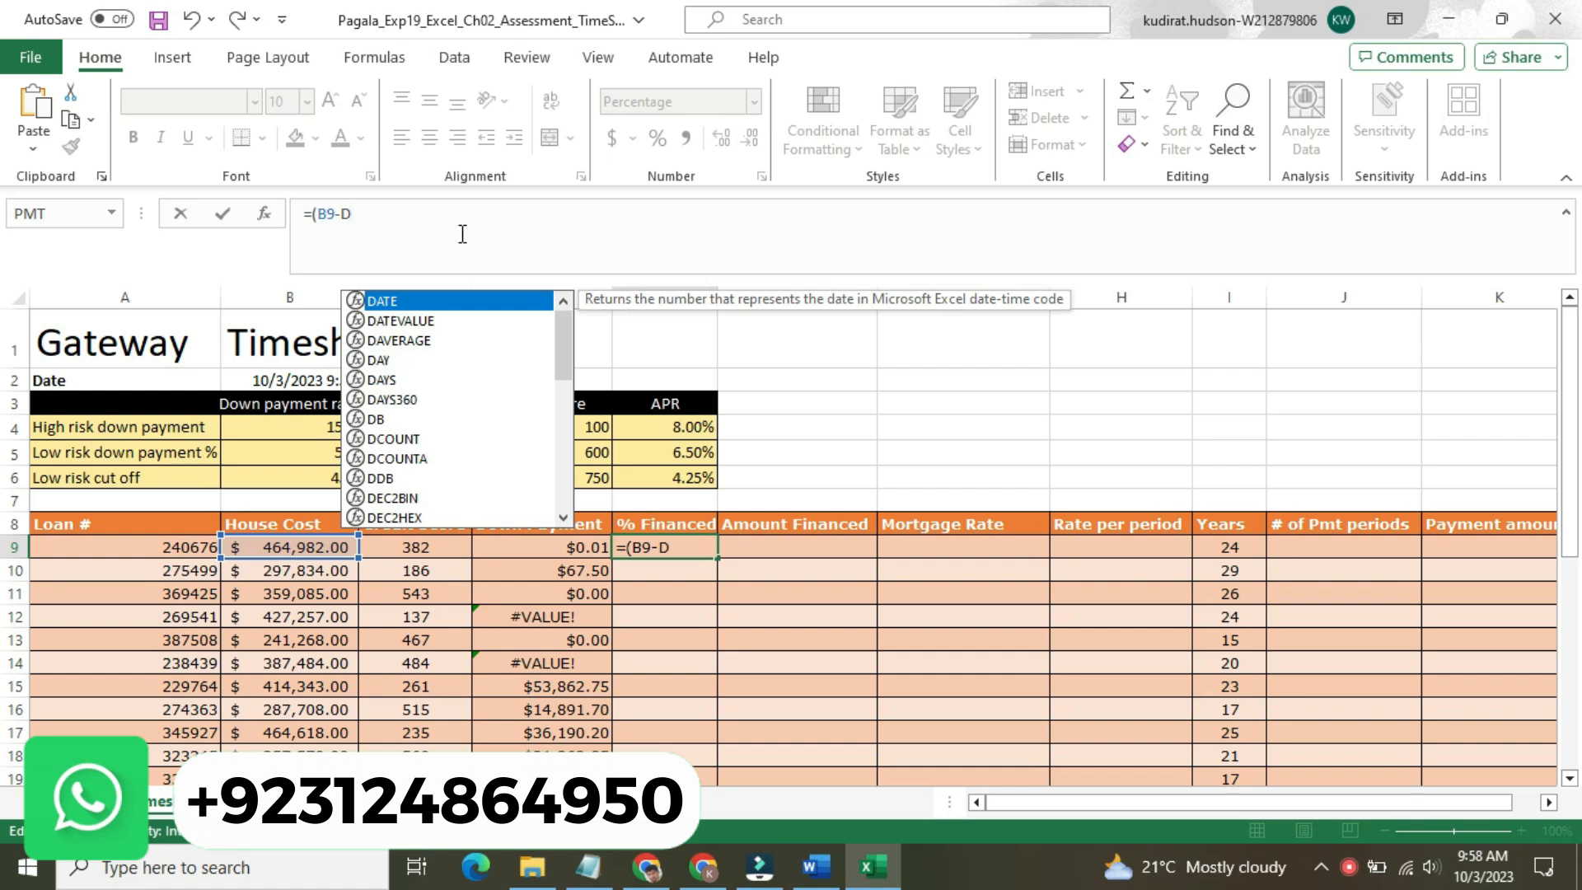
type("5)/")
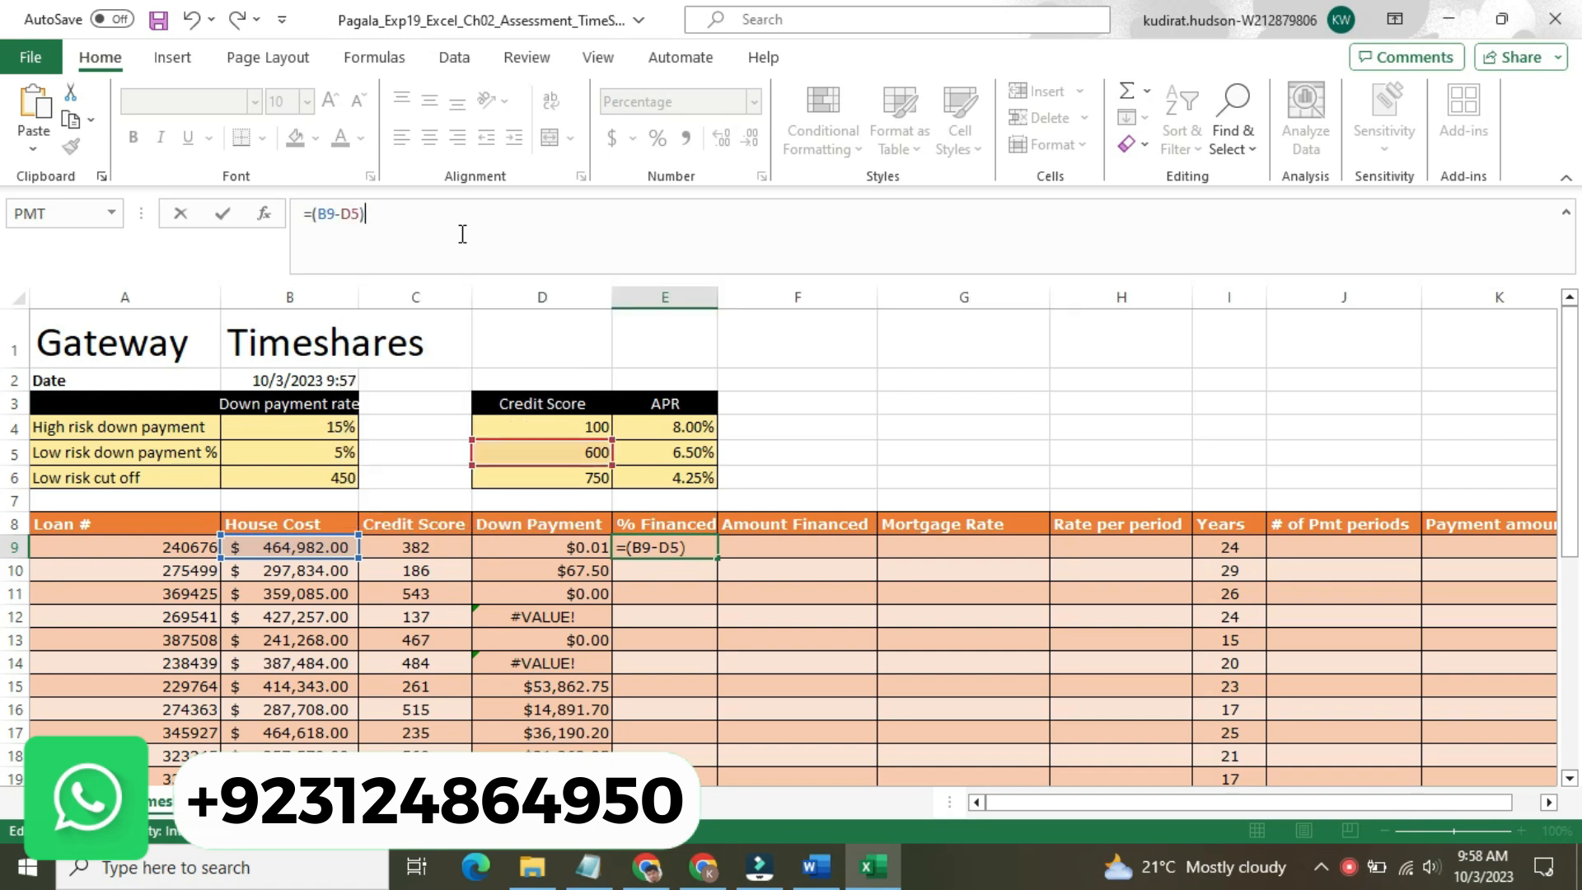
Recheck step 4 in Word, complete the E9 formula with B9 as the divisor and copy it down the % Financed column
left_click(829, 866)
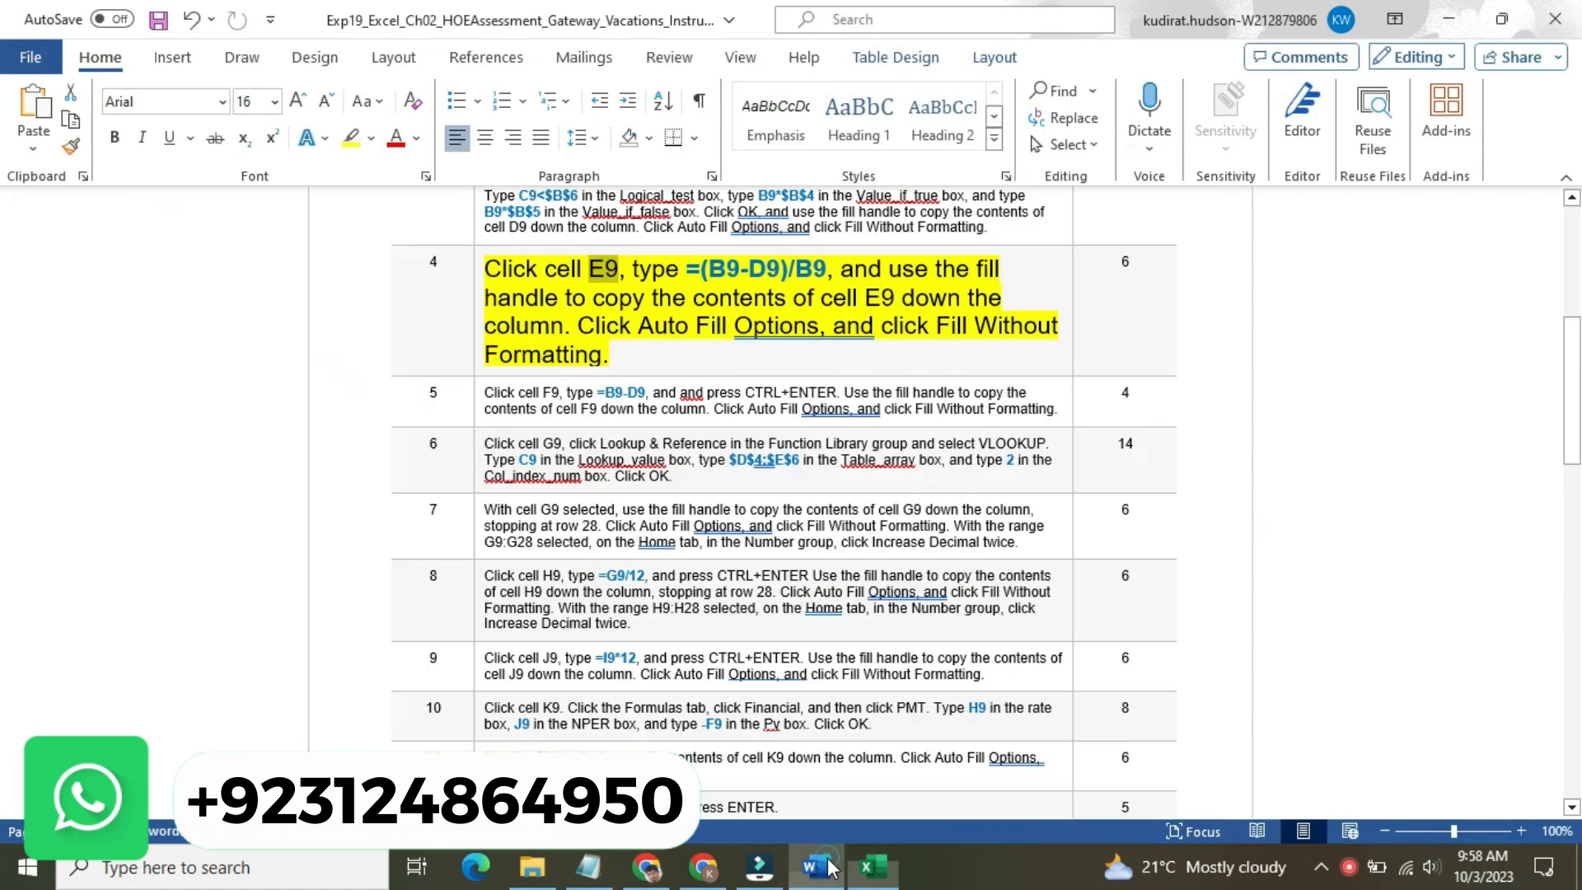
left_click(884, 875)
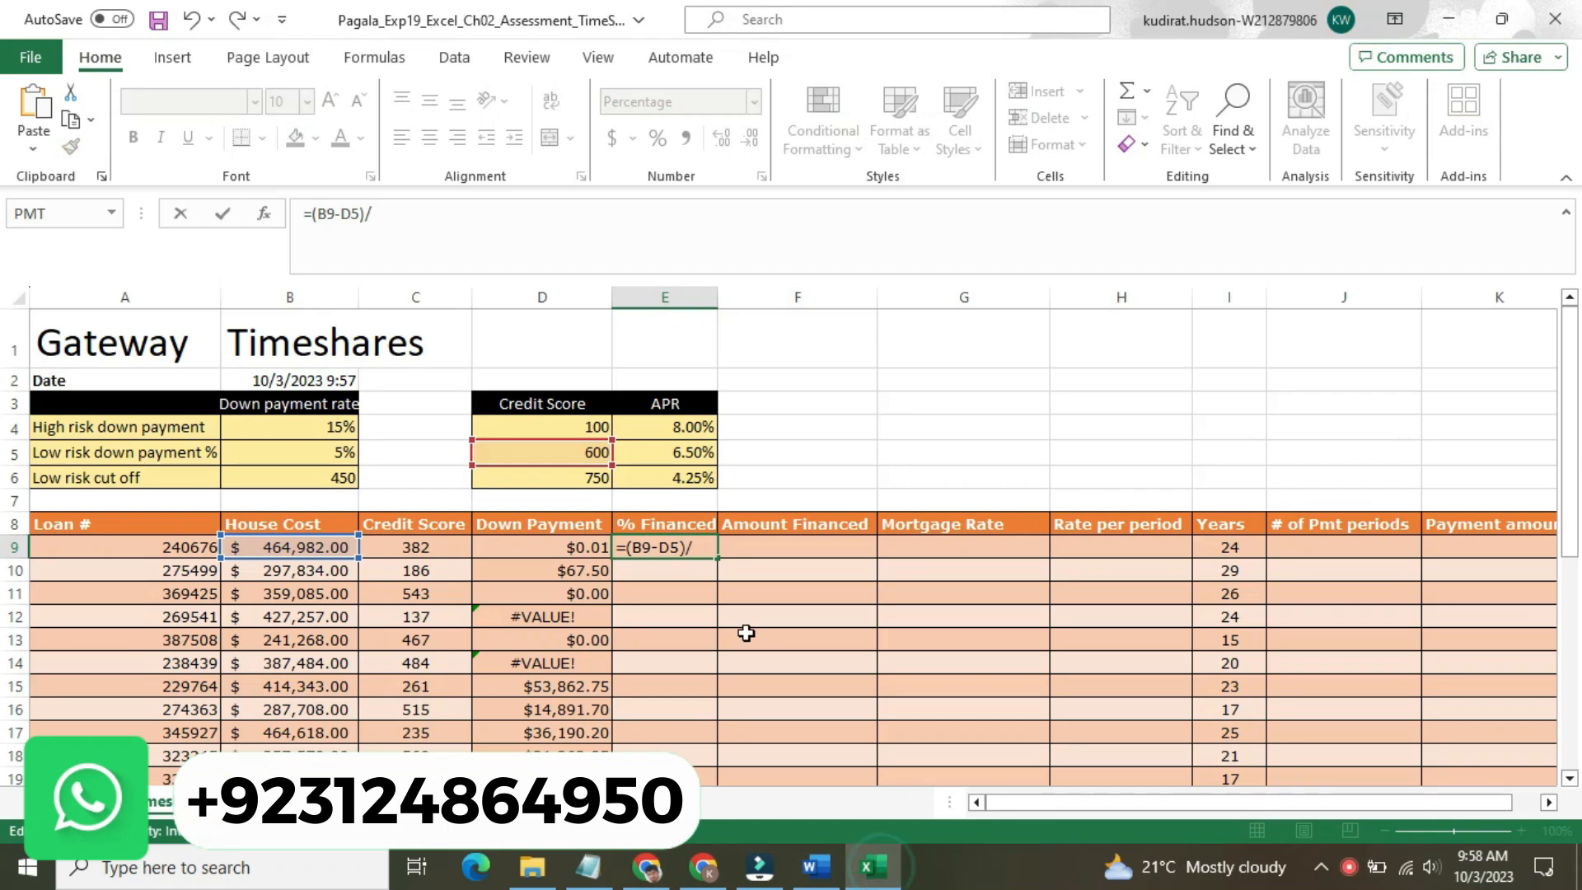
type("B")
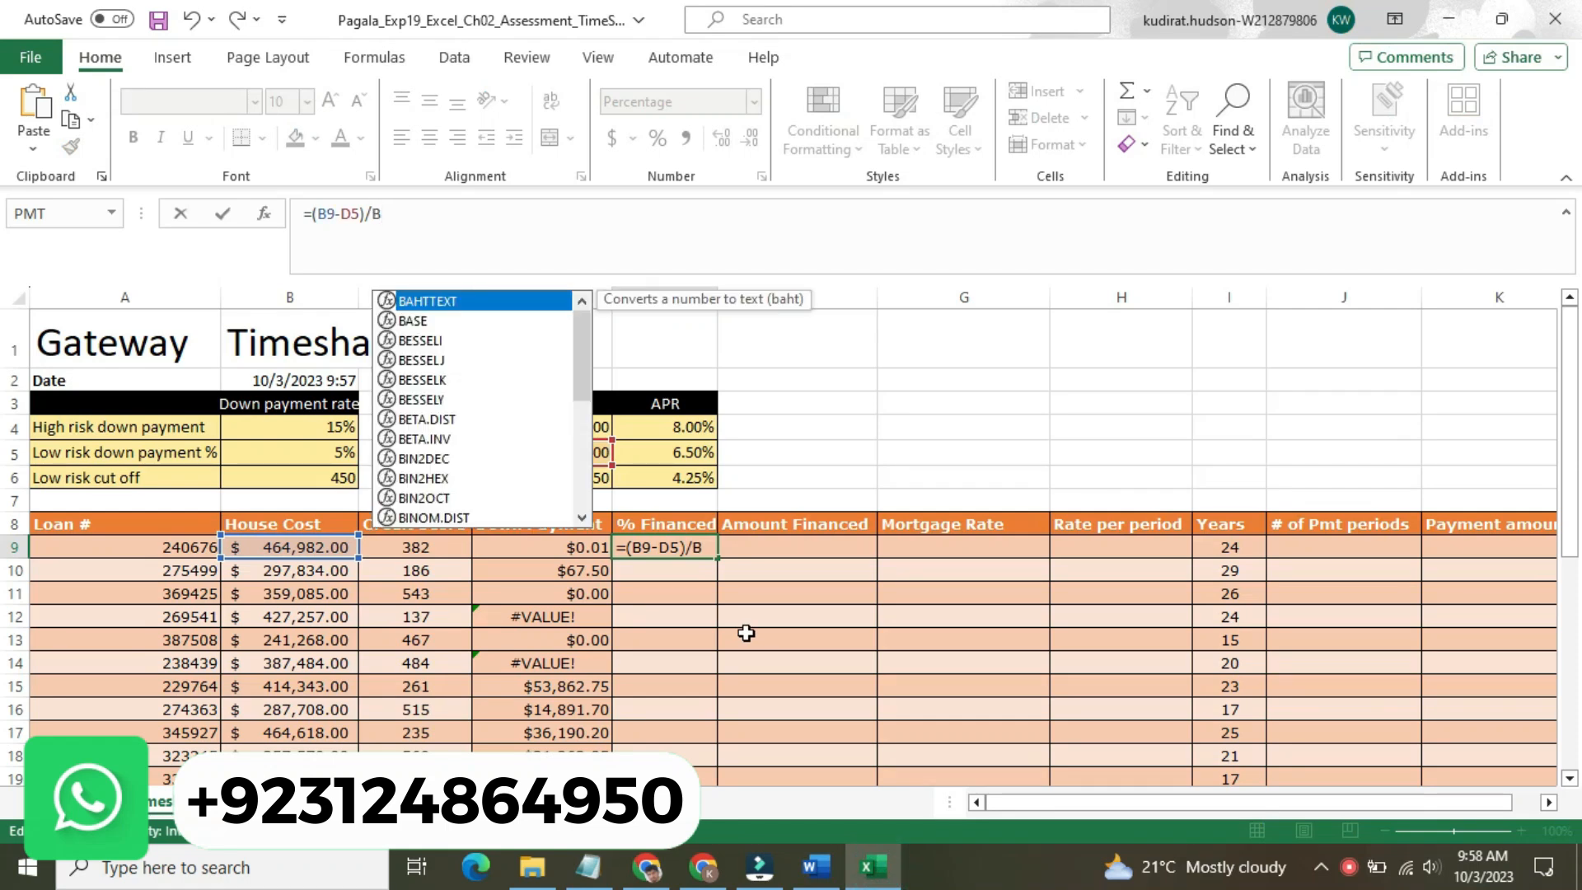
type("9")
key("Return")
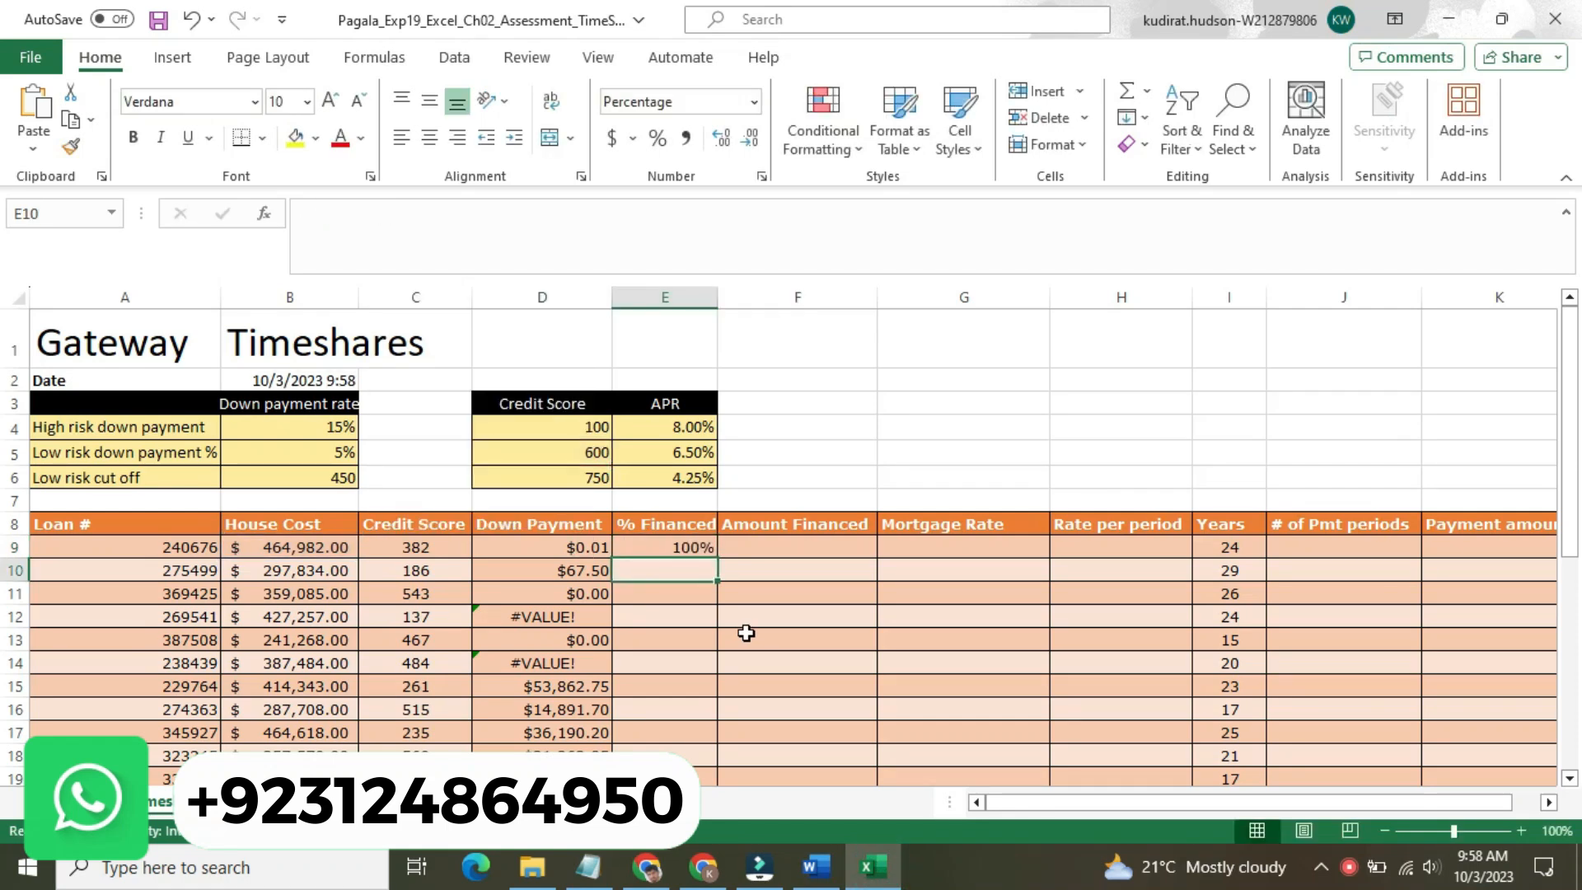
left_click(687, 550)
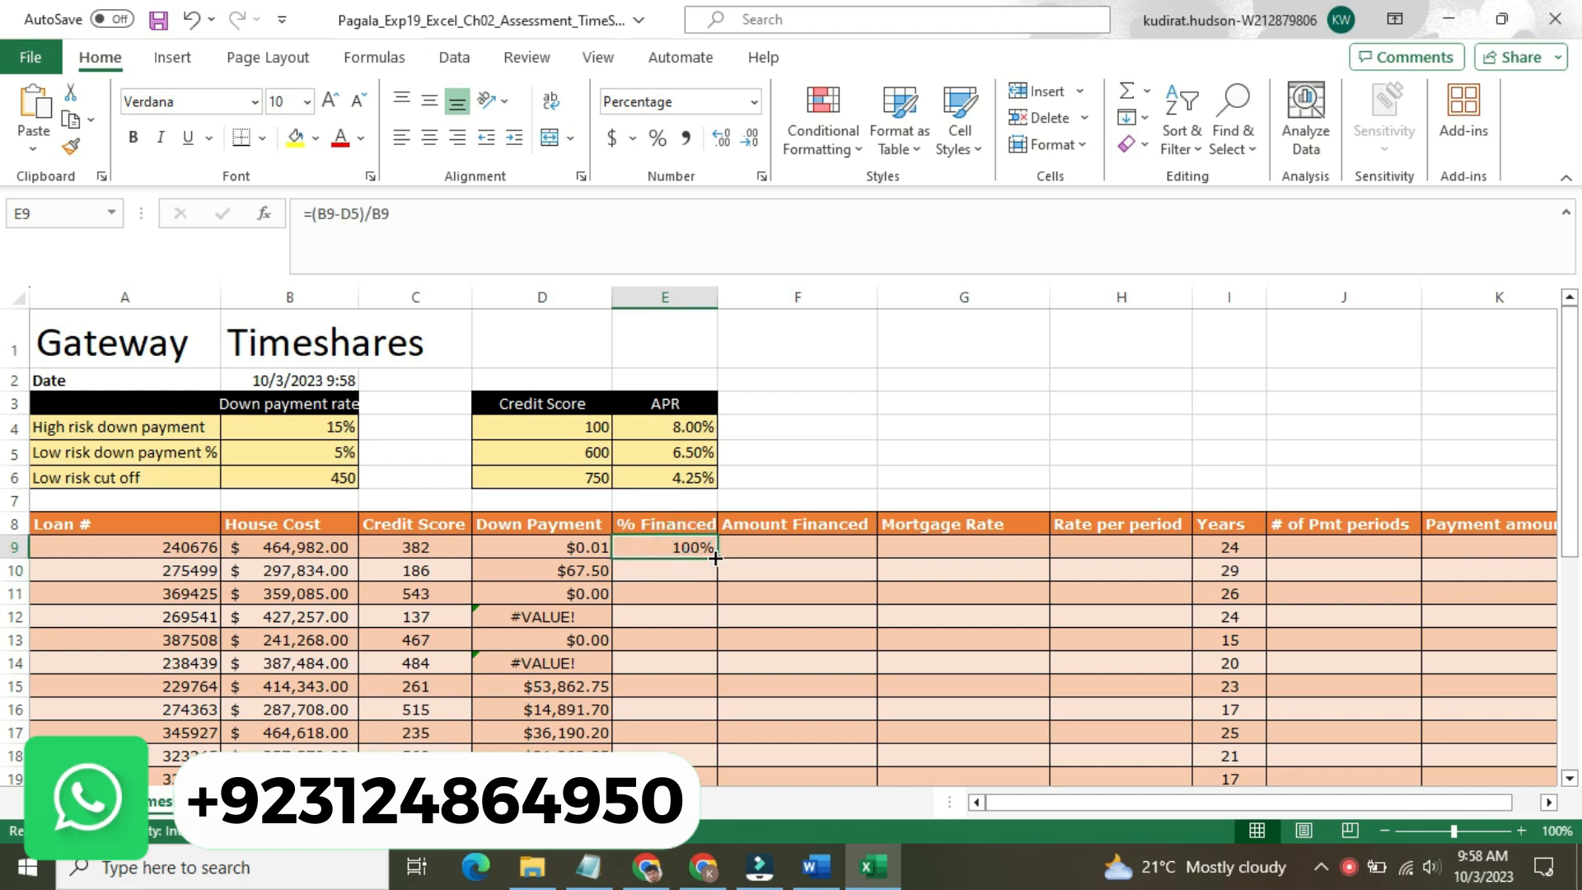
double_click(715, 557)
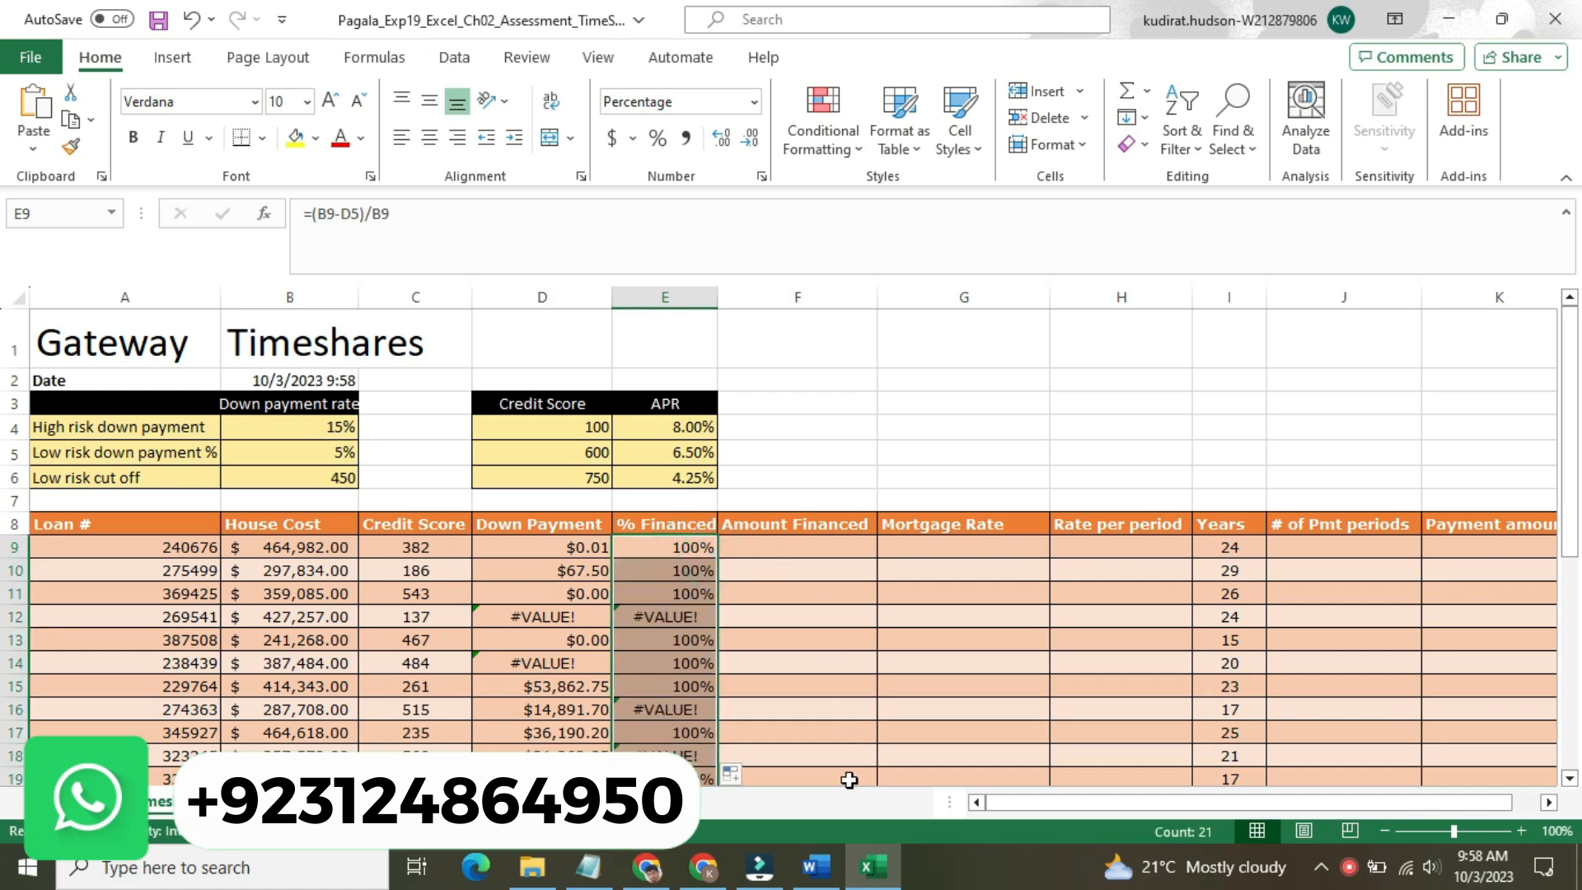
Switch to the Word instructions, set the step 4 text back to 9 pt and remove its highlight
left_click(815, 866)
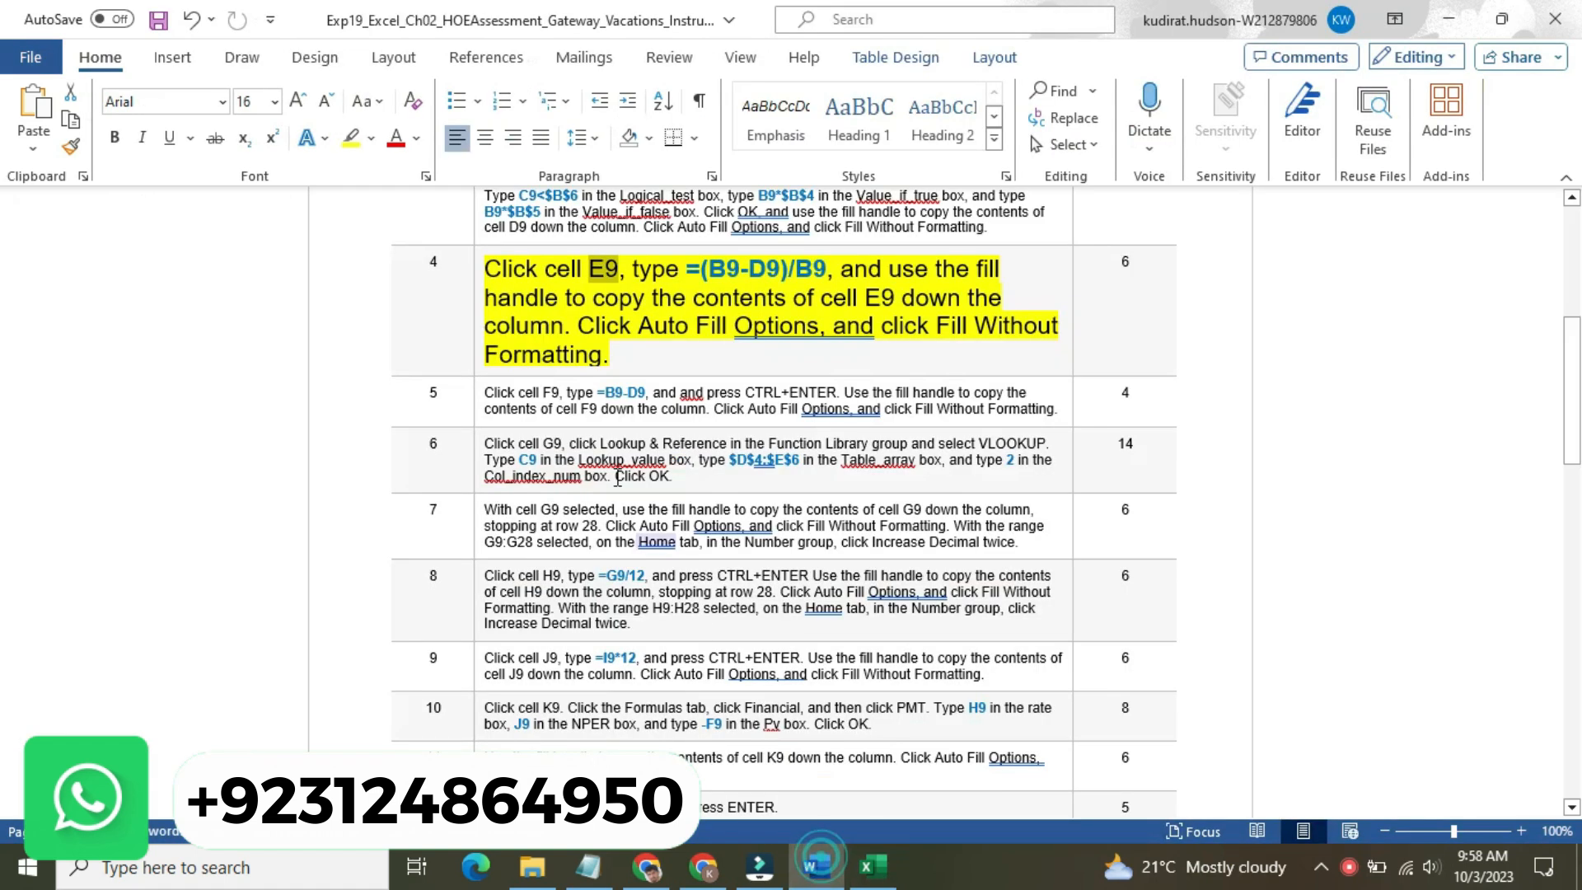
left_click(476, 306)
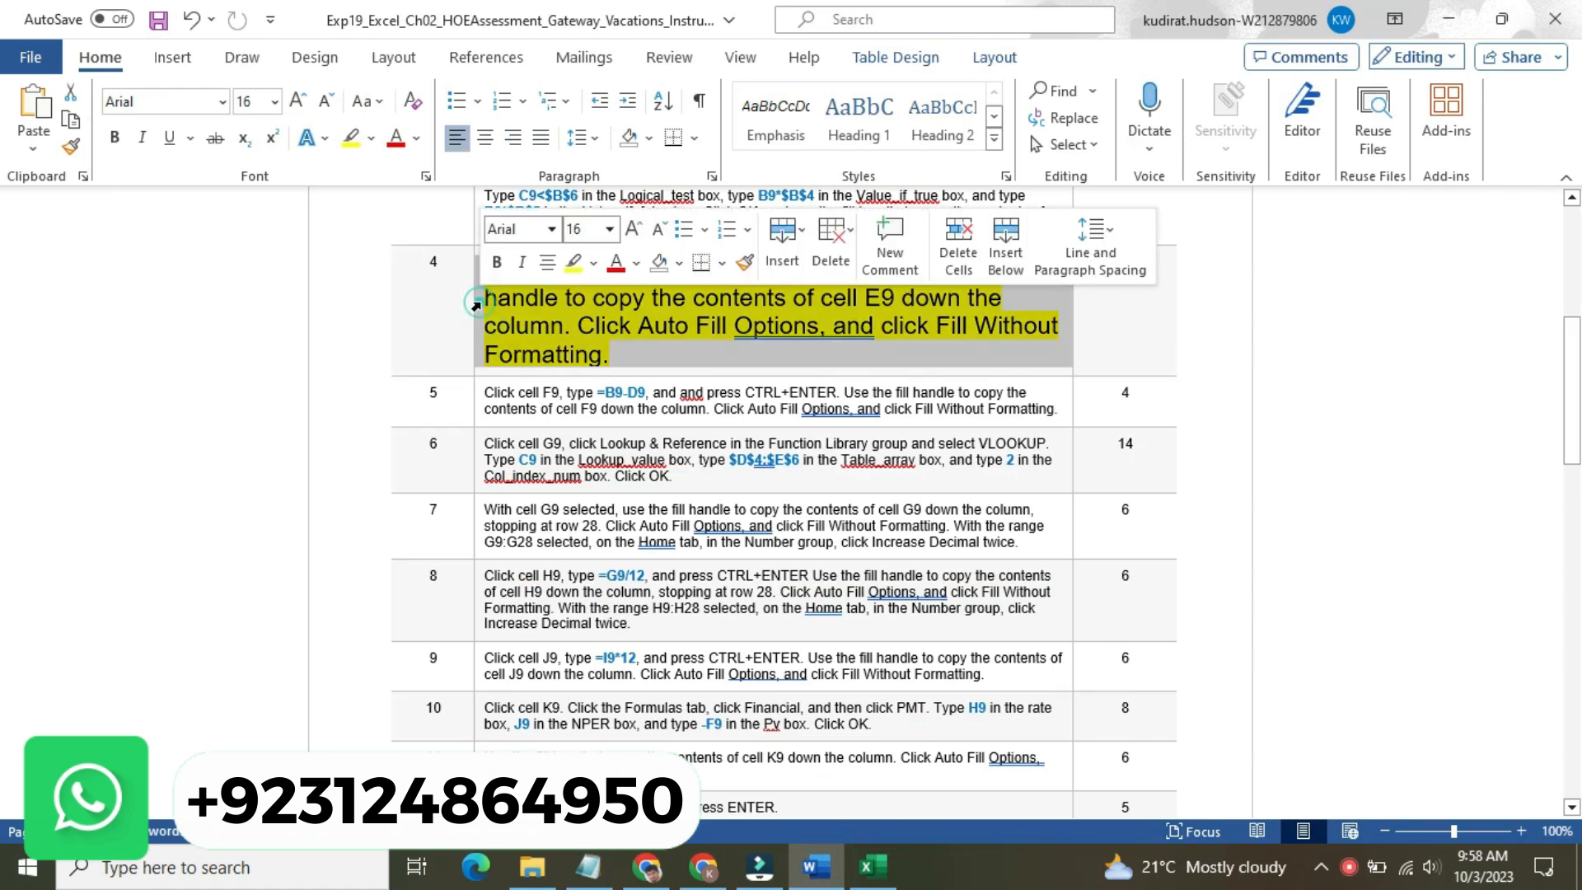
left_click(609, 229)
left_click(578, 267)
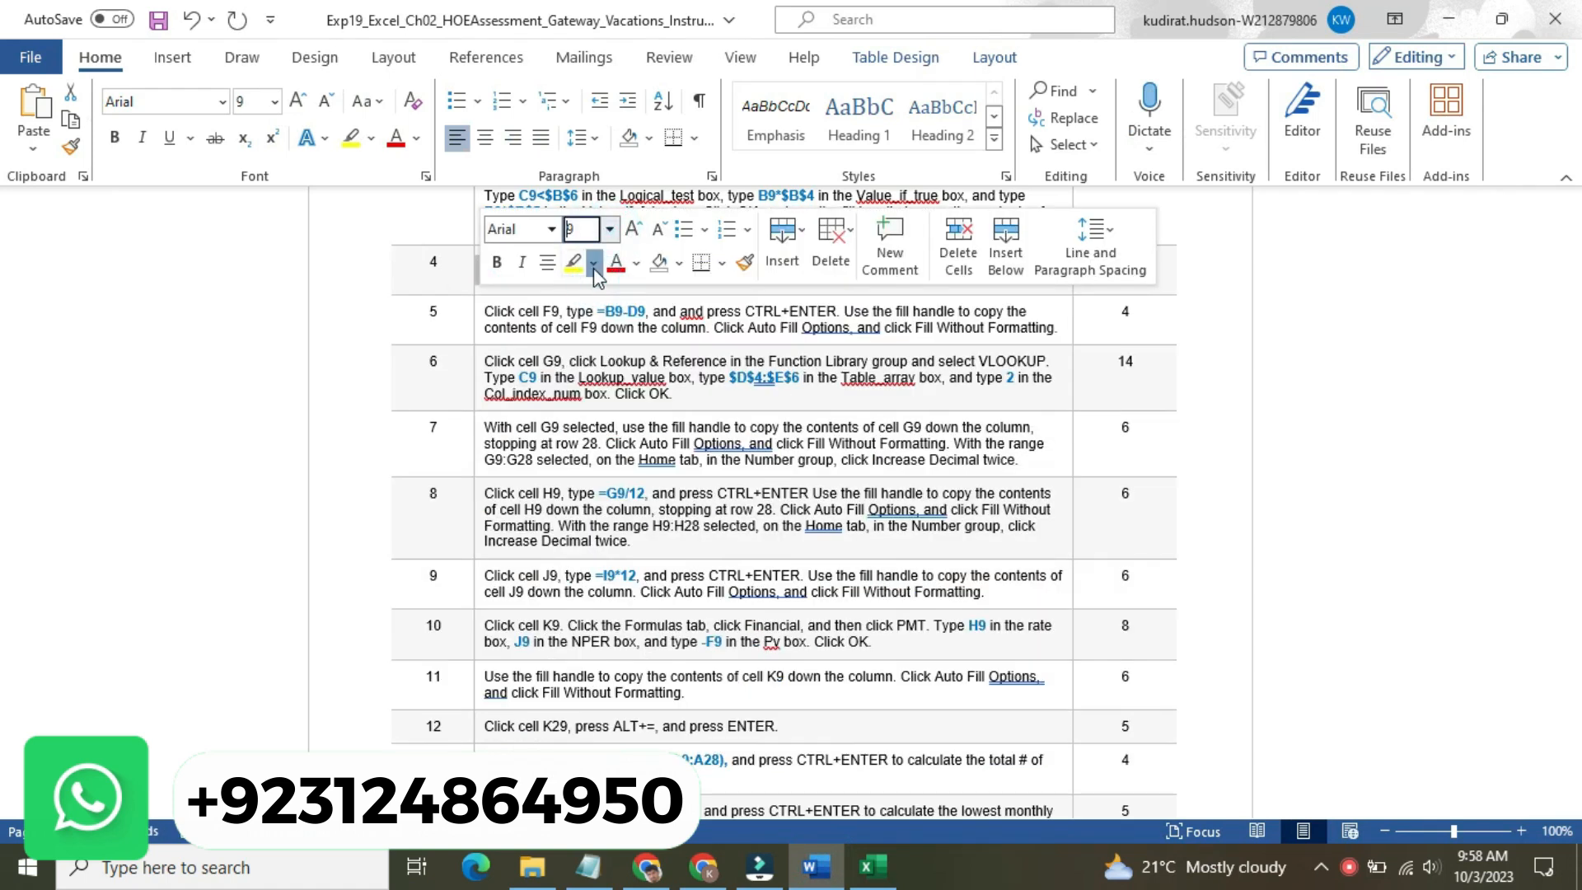
left_click(592, 263)
left_click(619, 403)
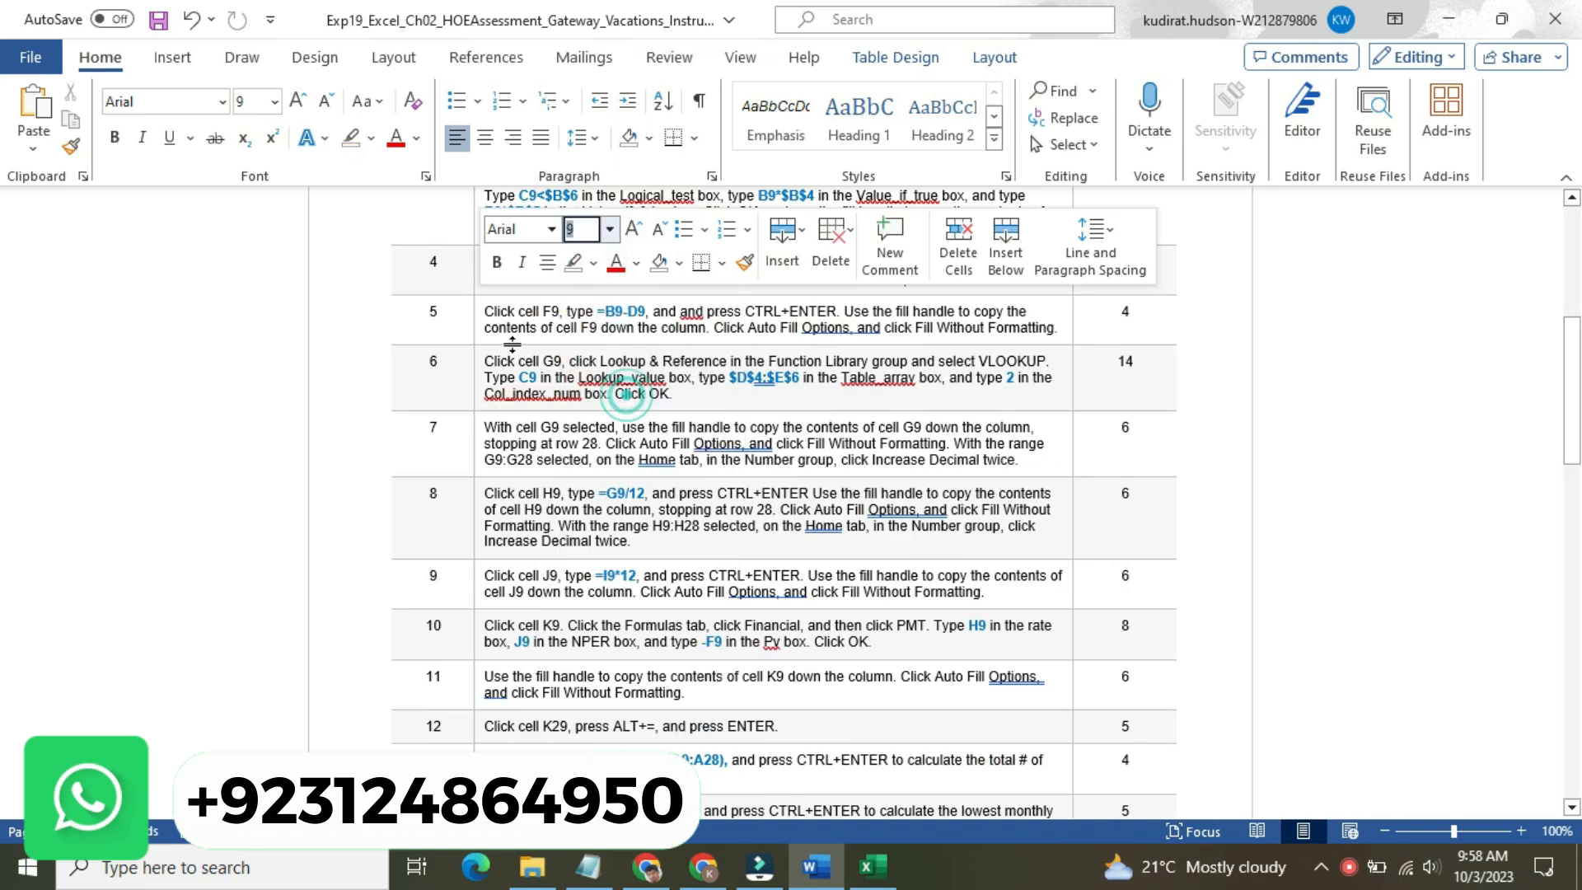
Set the step 5 instruction text to 16 pt, highlight it in yellow and select its first F9 cell reference
left_click(477, 324)
left_click(607, 251)
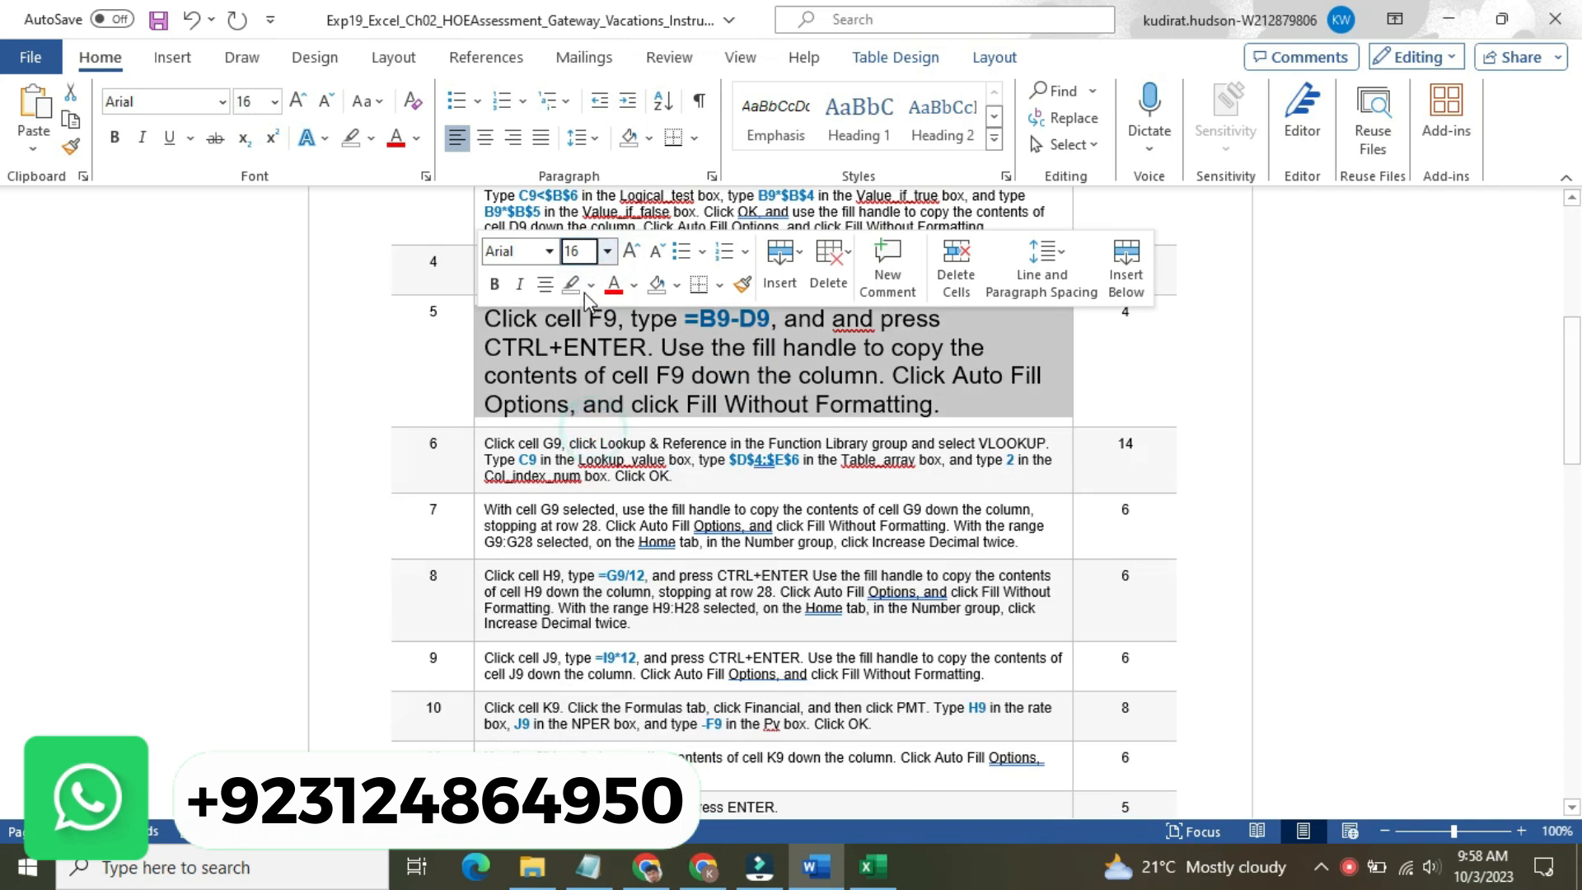
left_click(591, 284)
left_click(581, 306)
left_click(508, 320)
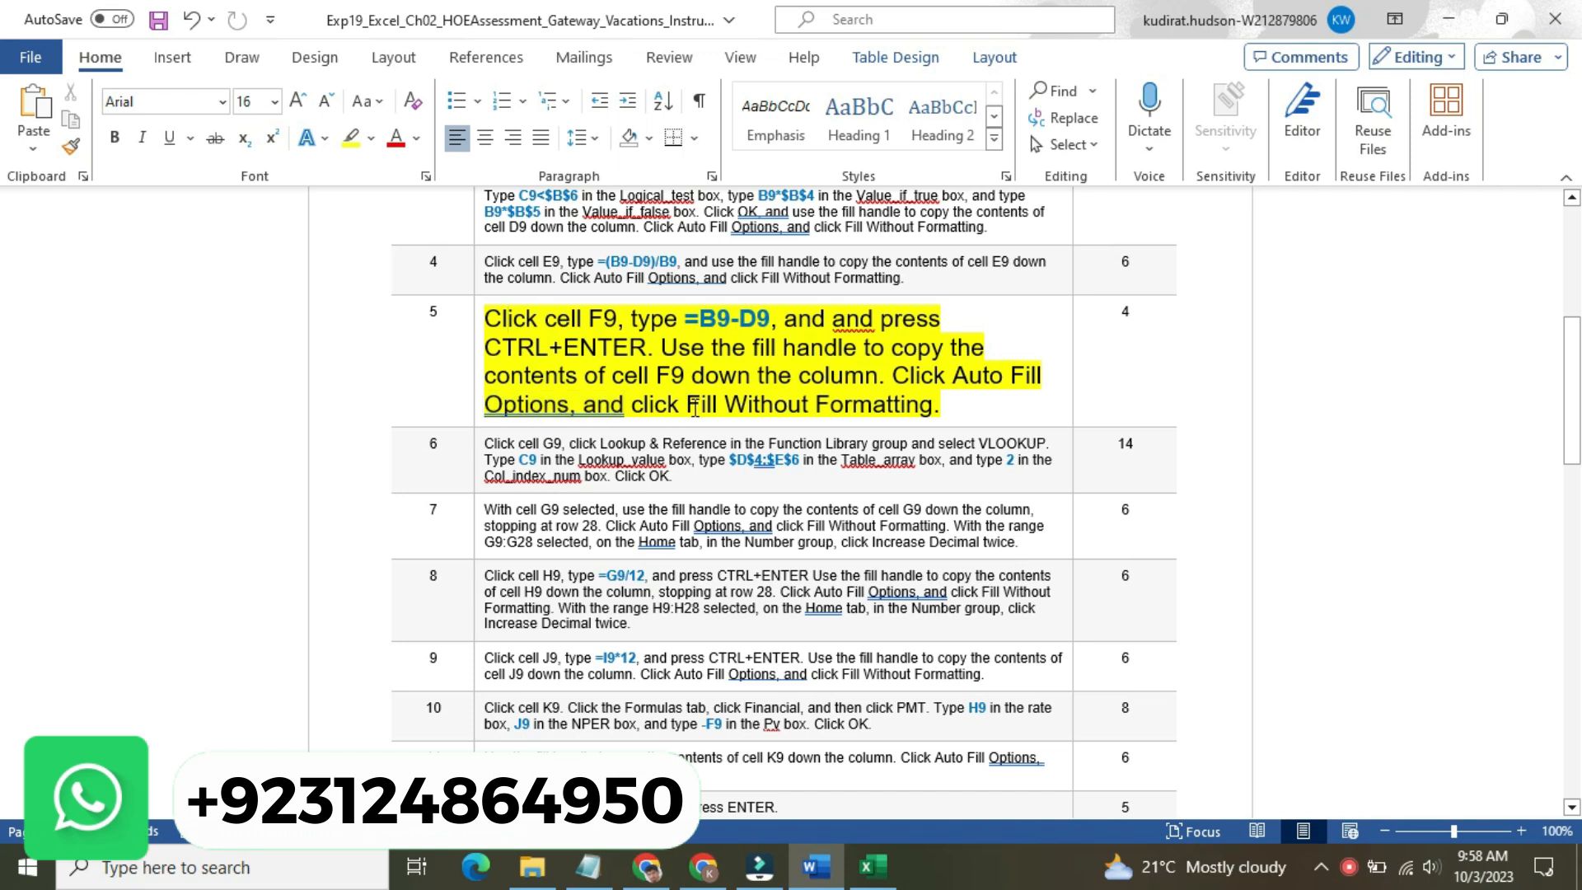
double_click(608, 321)
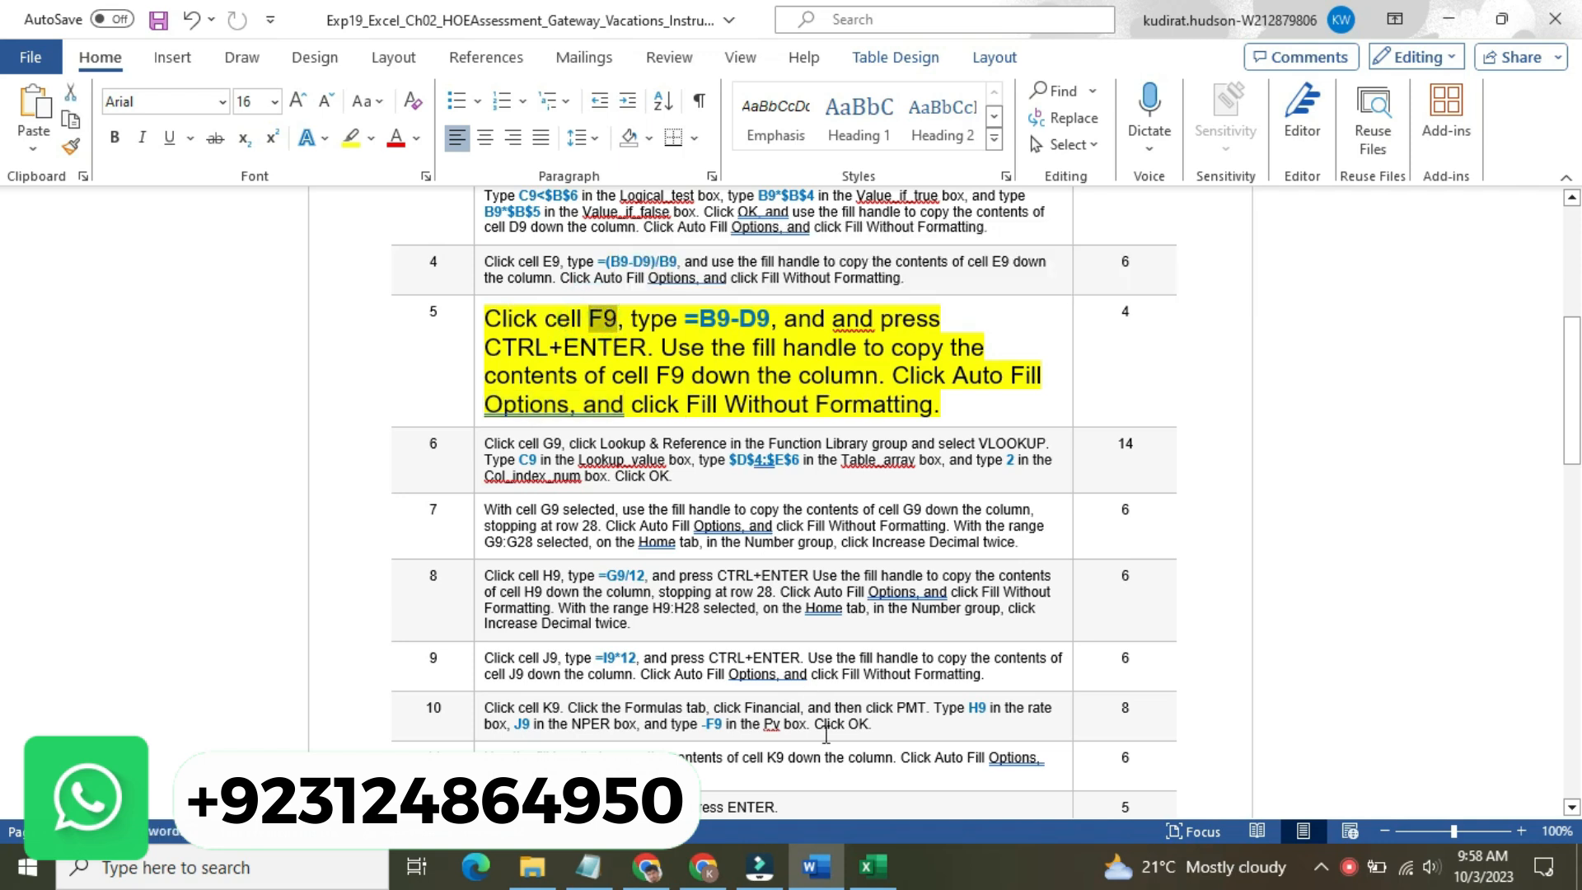
Switch to the Excel workbook, enter =B9-D5 in cell F9 and copy it down the Amount Financed column
mouse_move(886, 873)
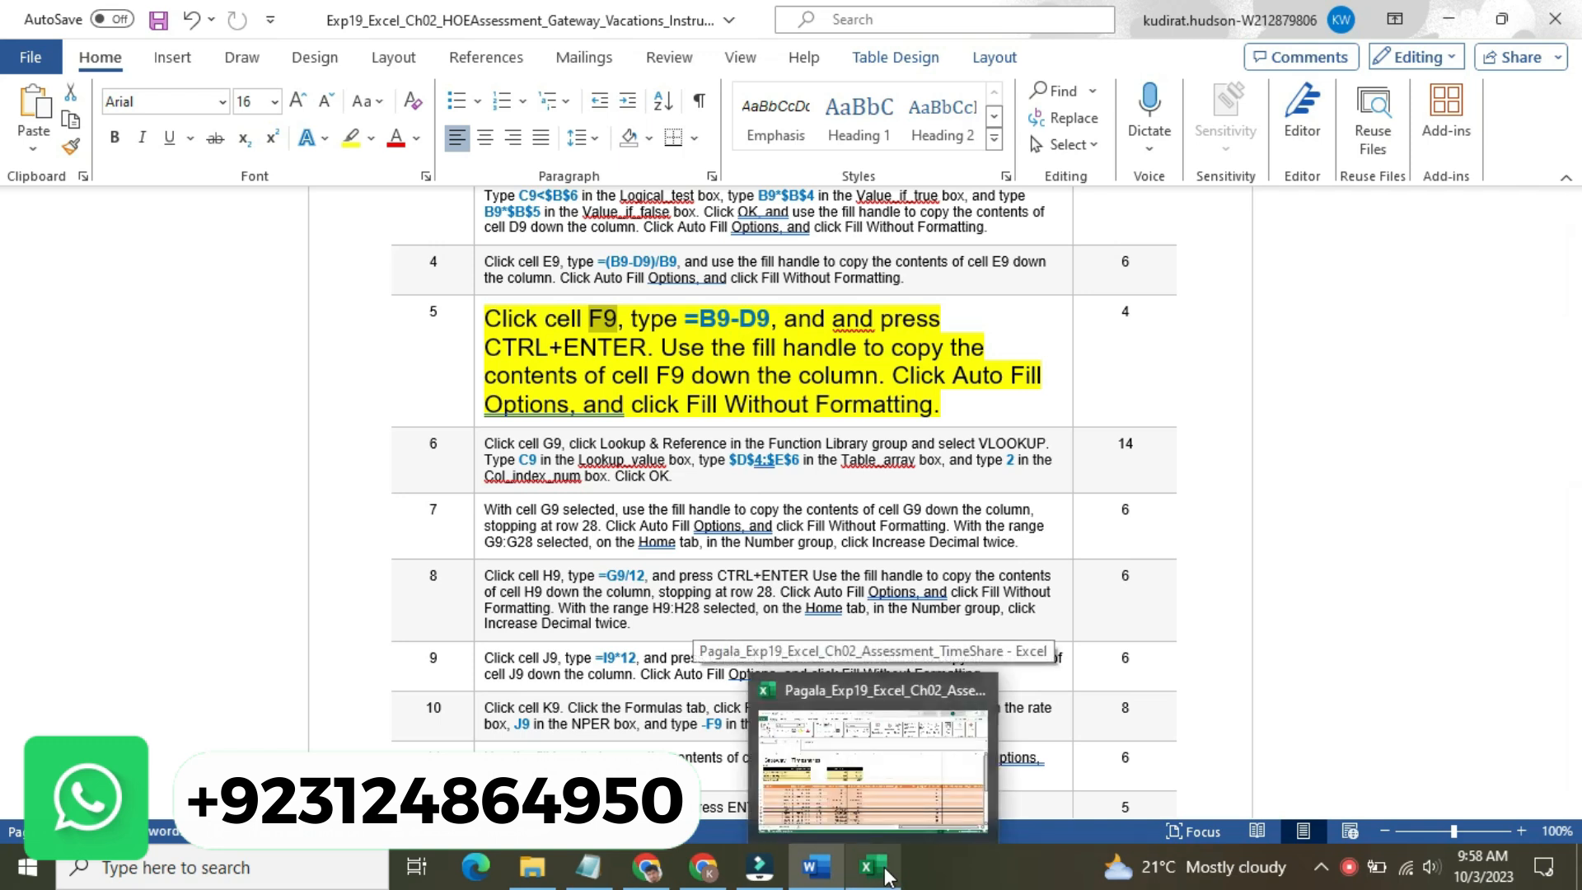
left_click(887, 873)
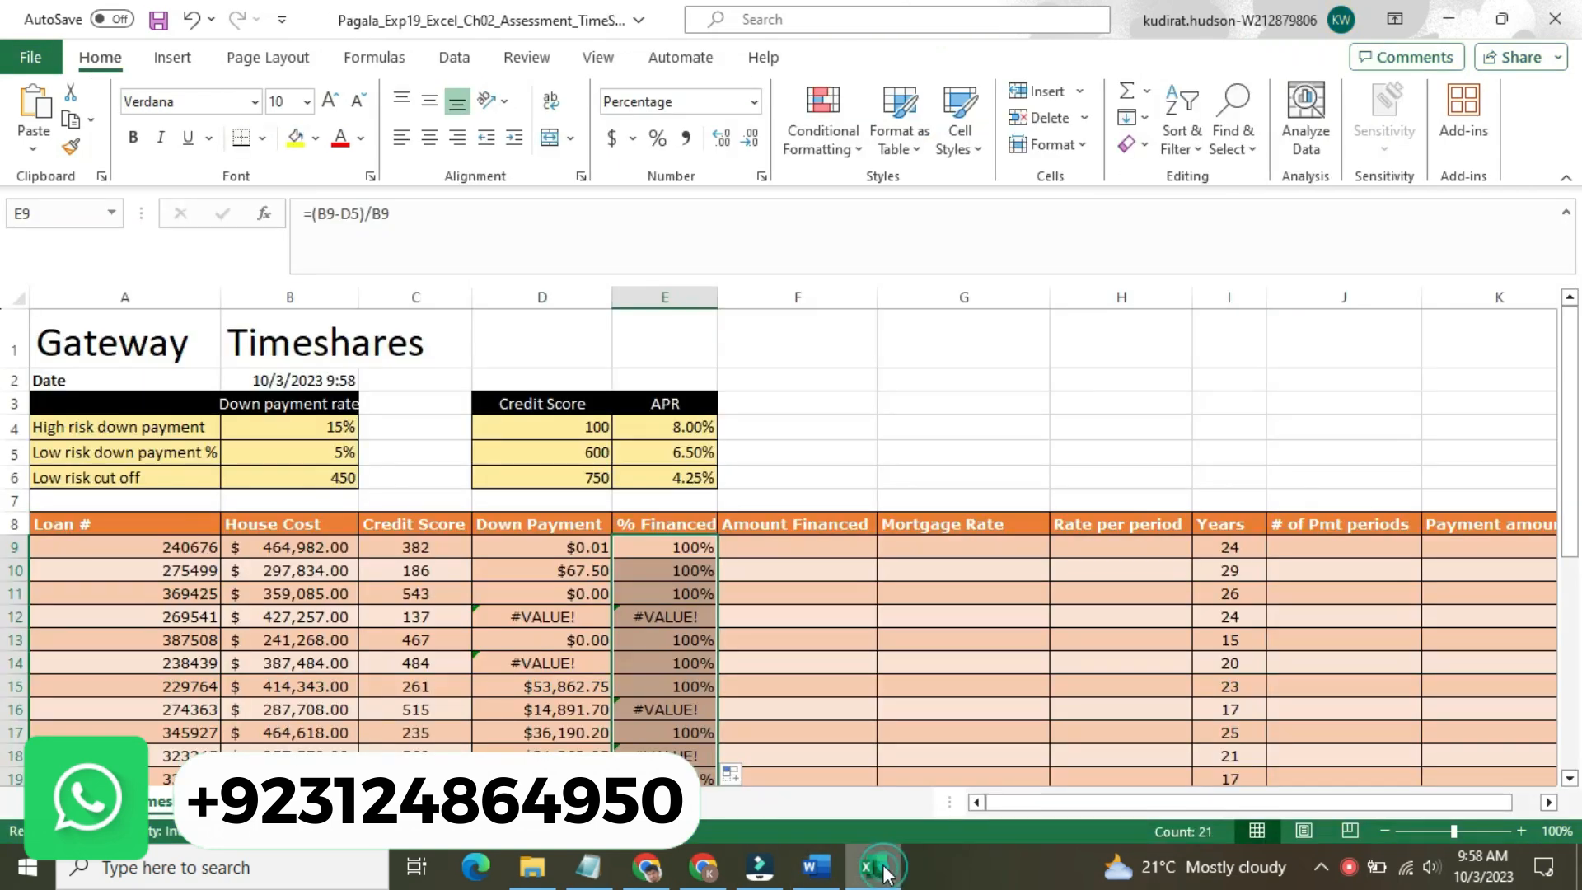
left_click(798, 547)
type("=")
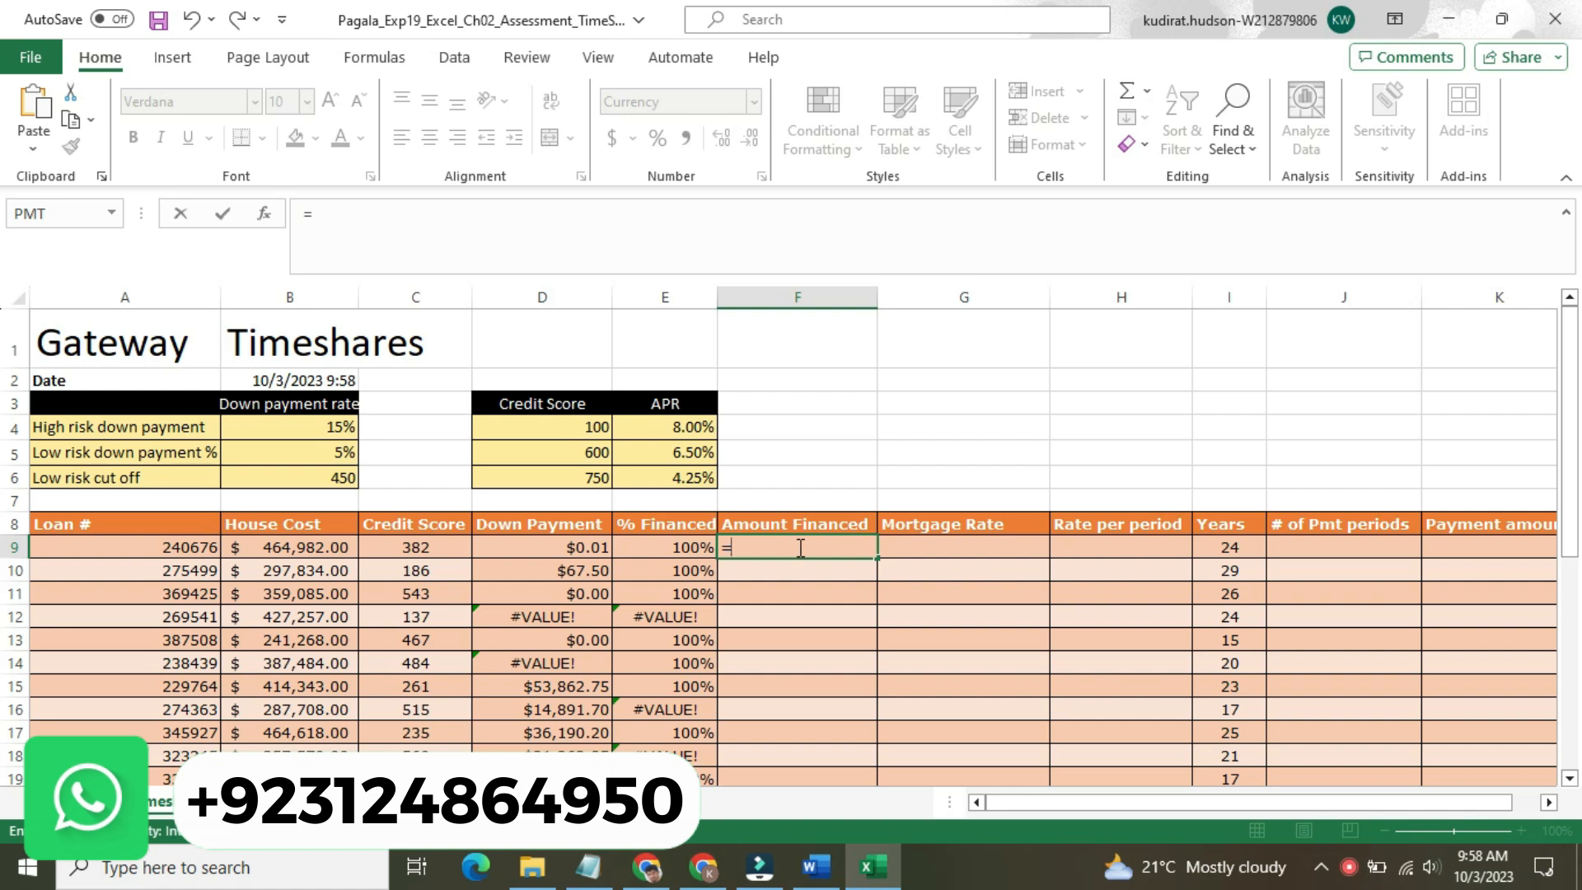
type("B9-D6")
key("BackSpace")
type("5")
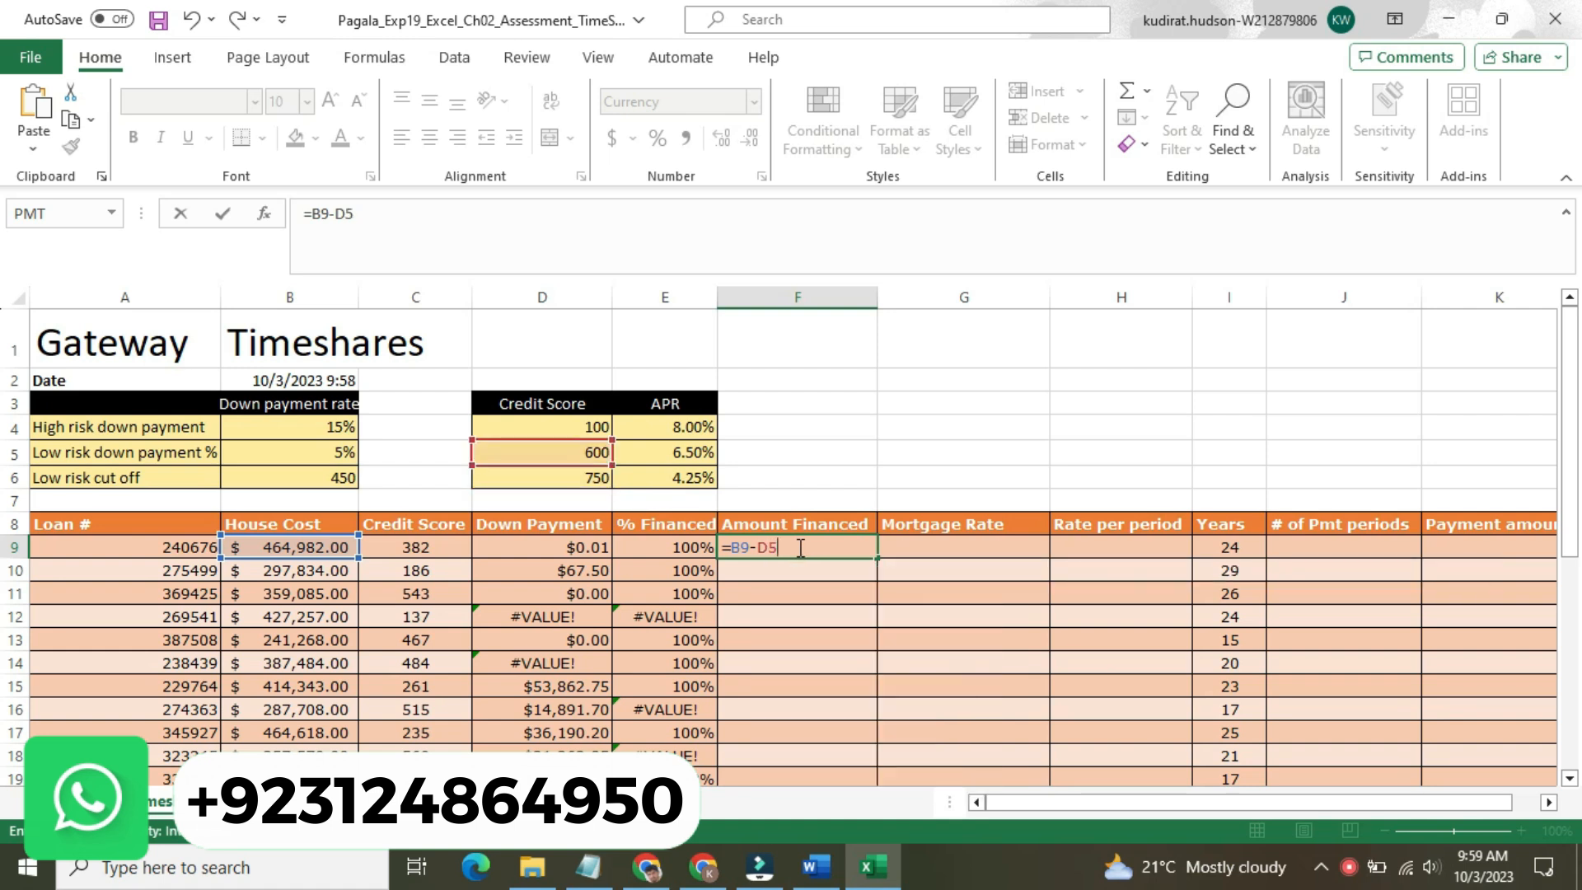
key("Return")
left_click(848, 547)
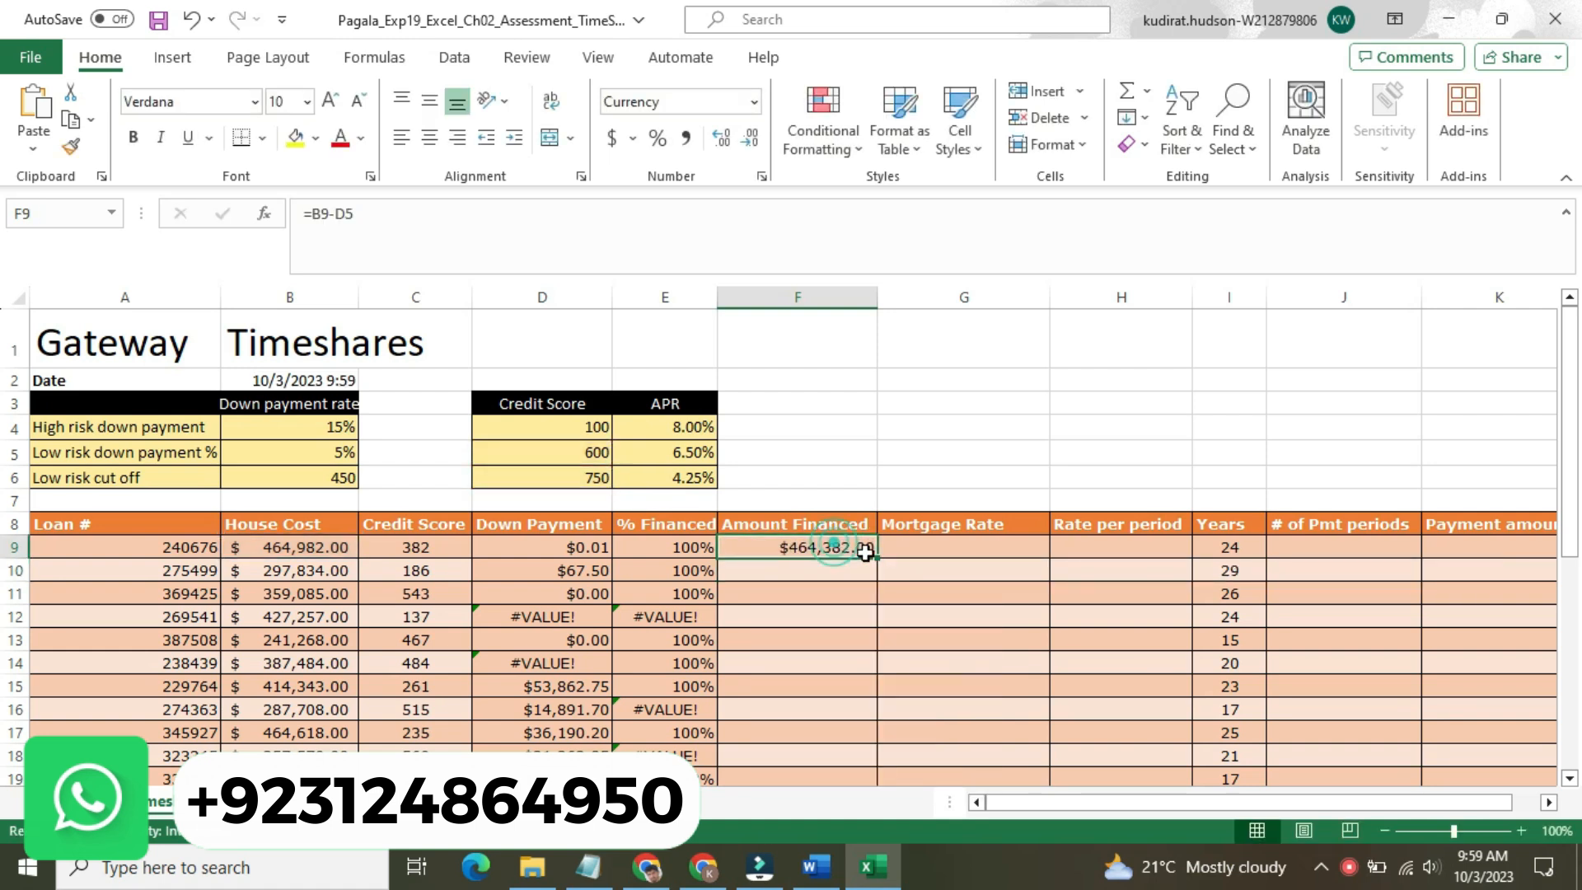
double_click(879, 560)
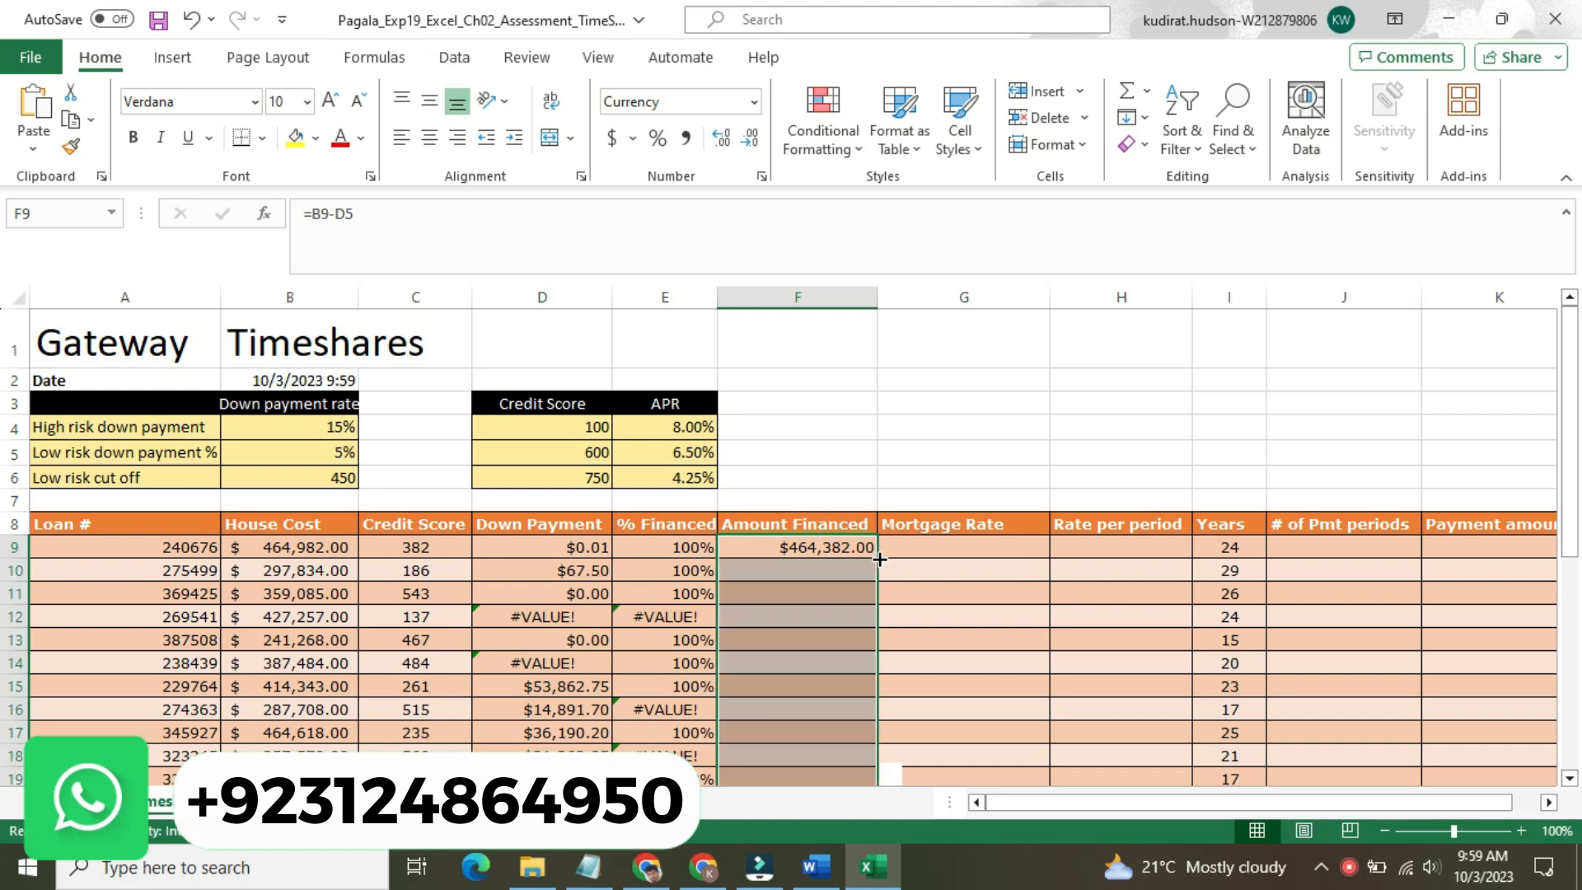
Switch to the Word instructions, set the step 5 text back to 9 pt and remove its highlight
left_click(811, 873)
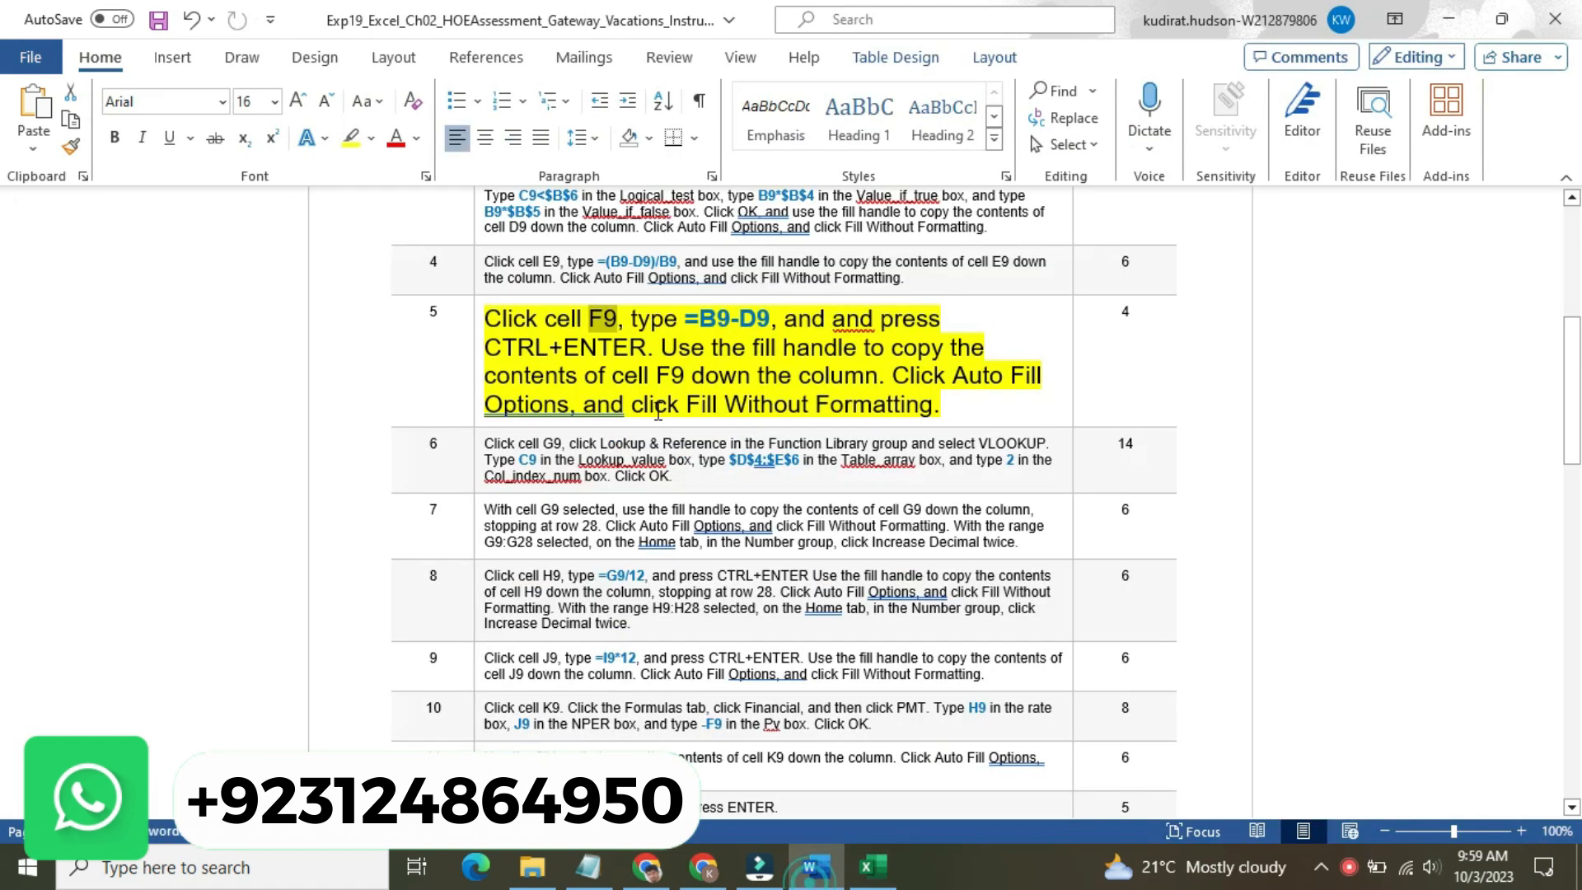
left_click(478, 343)
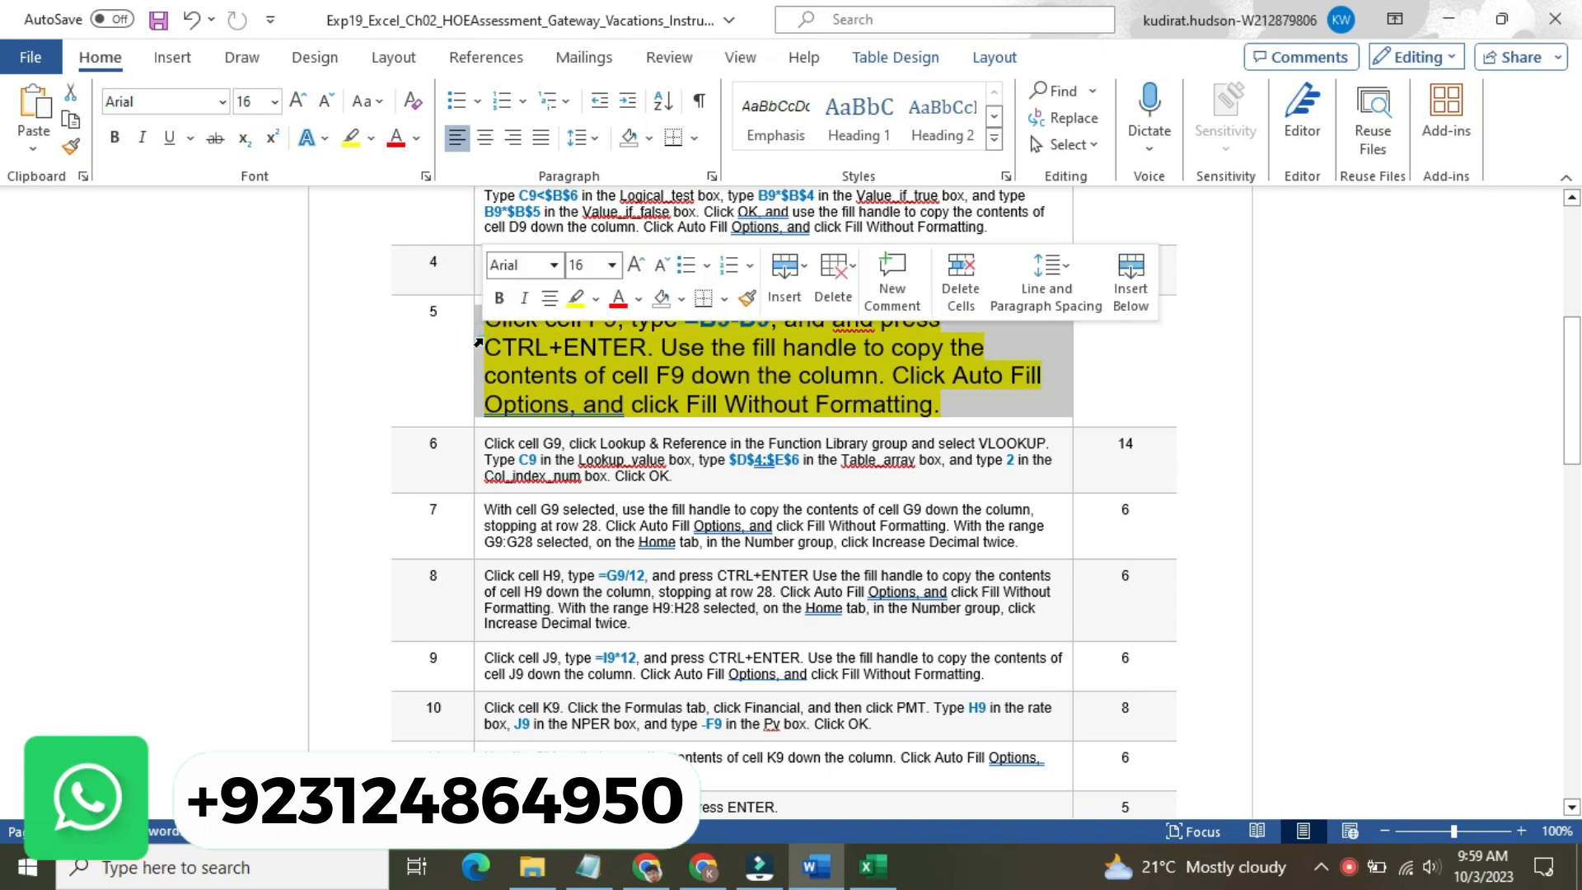
left_click(613, 265)
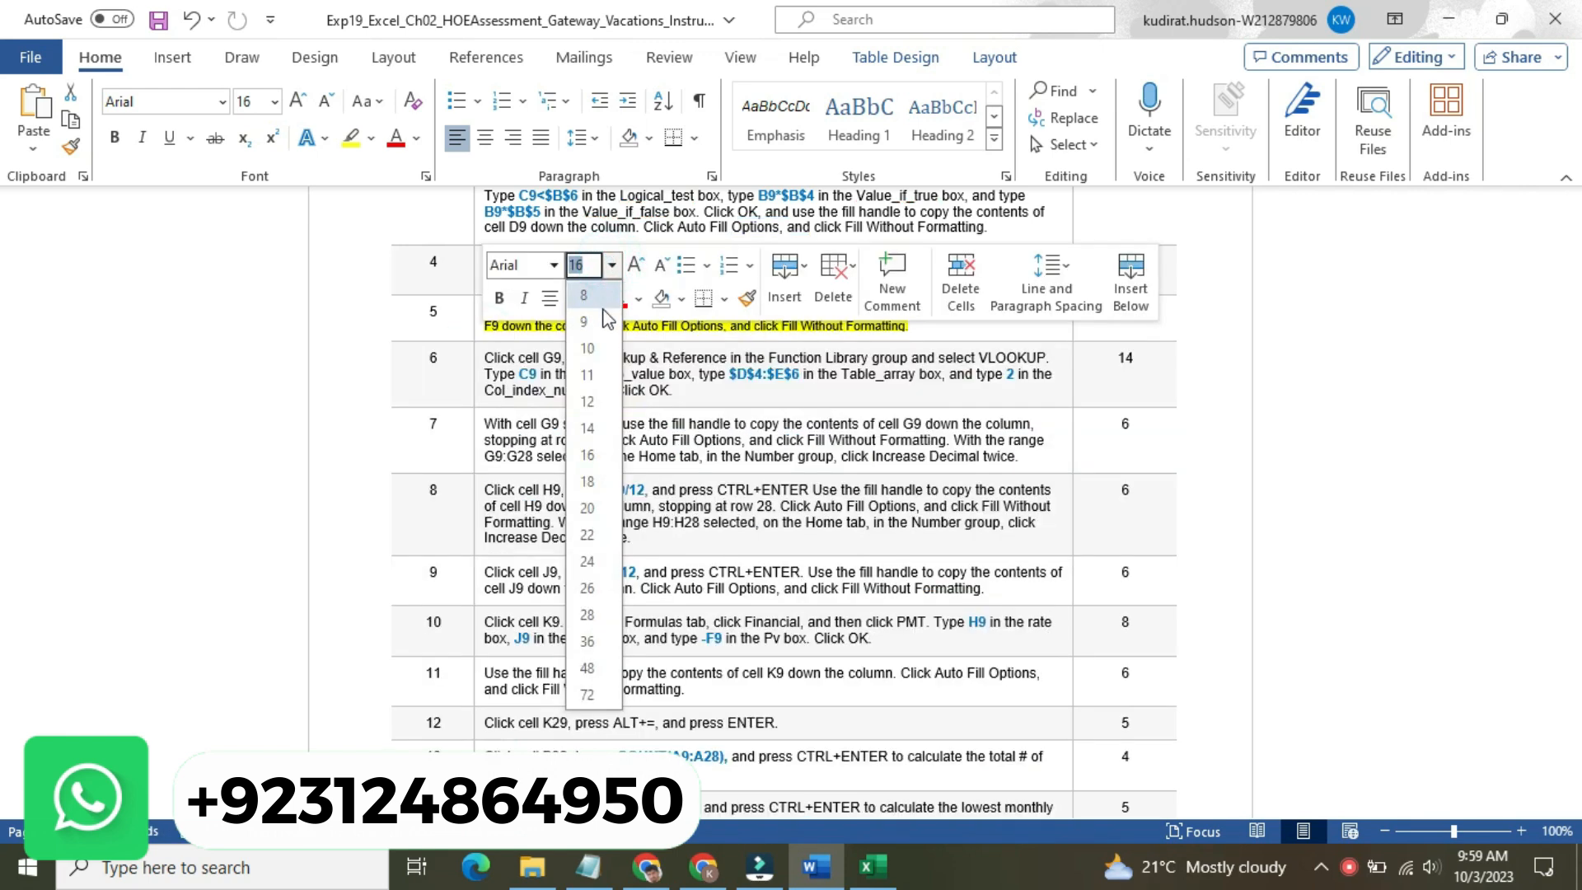
left_click(602, 324)
left_click(594, 299)
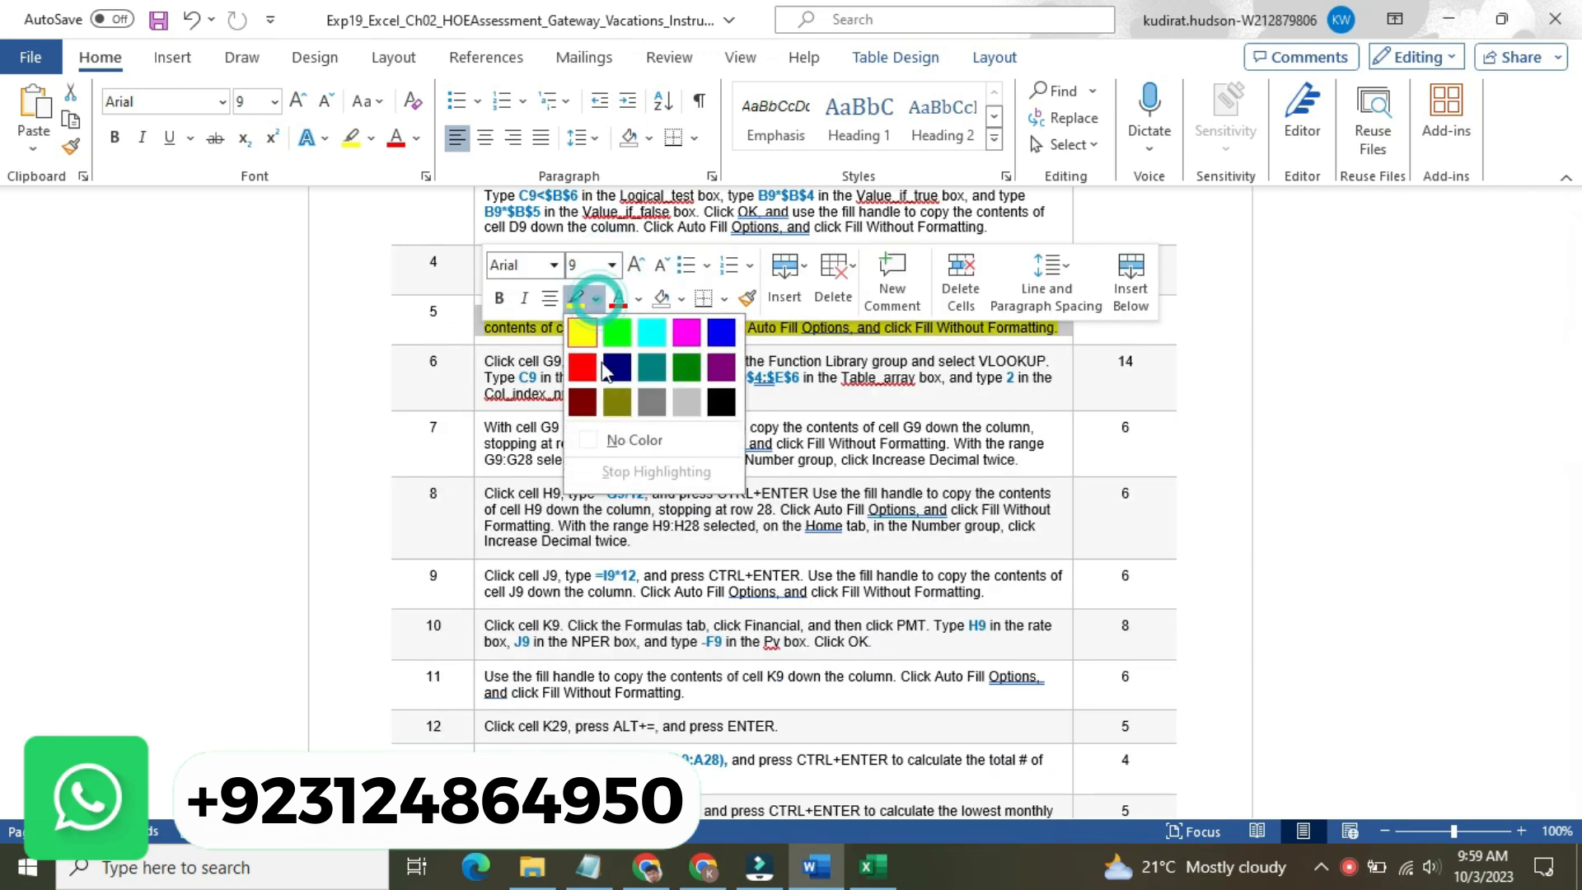
left_click(618, 434)
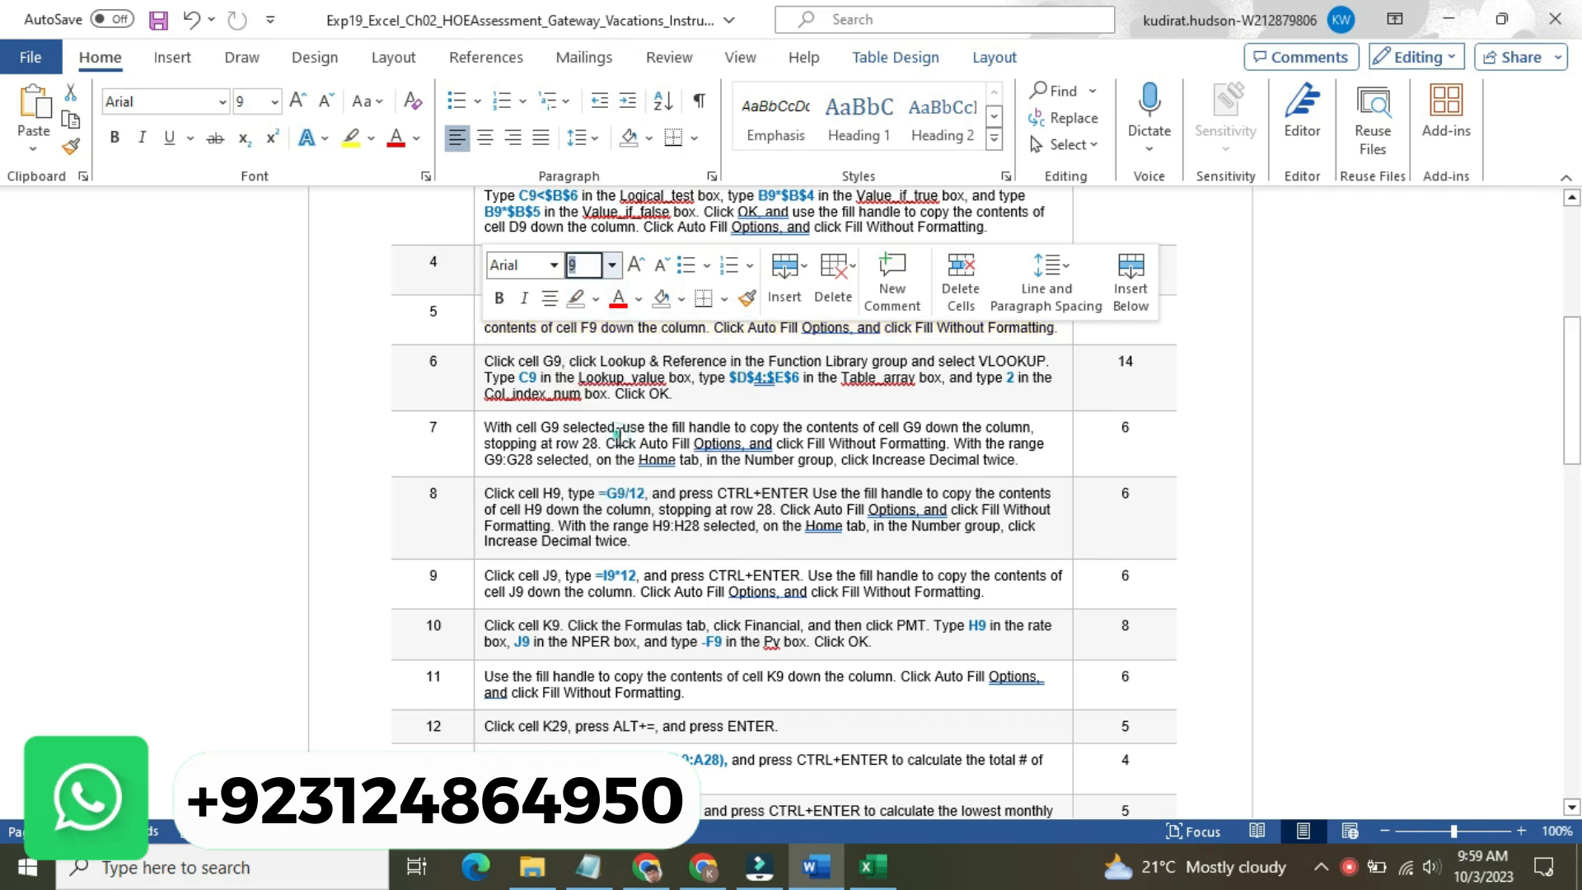
Set the step 6 instruction text to 16 pt, highlight it in yellow and select its G9 cell reference
left_click(477, 373)
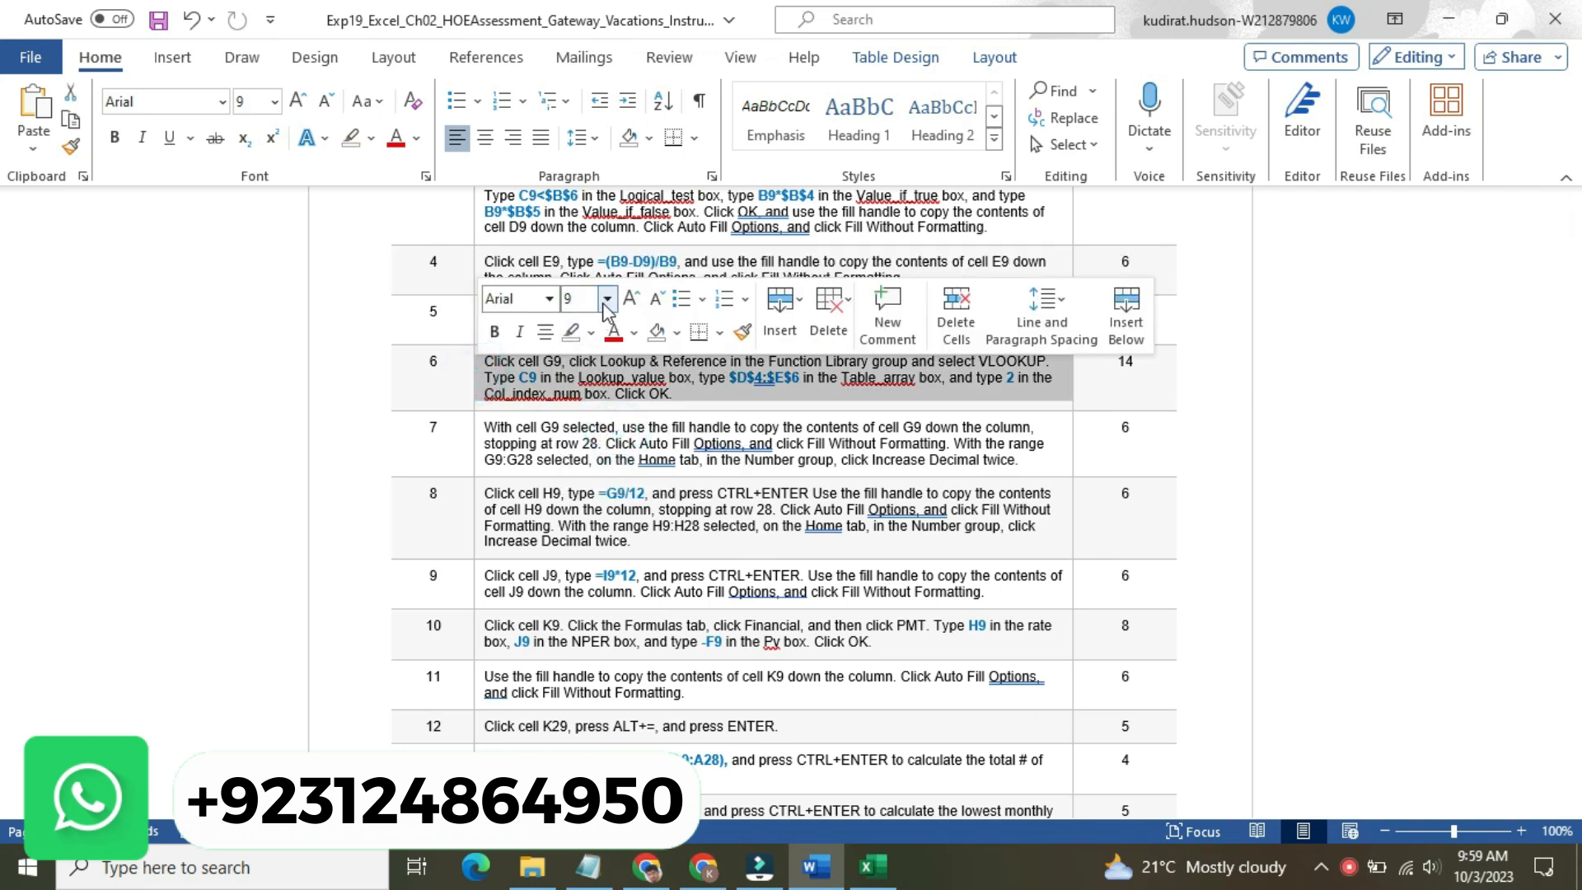
left_click(607, 299)
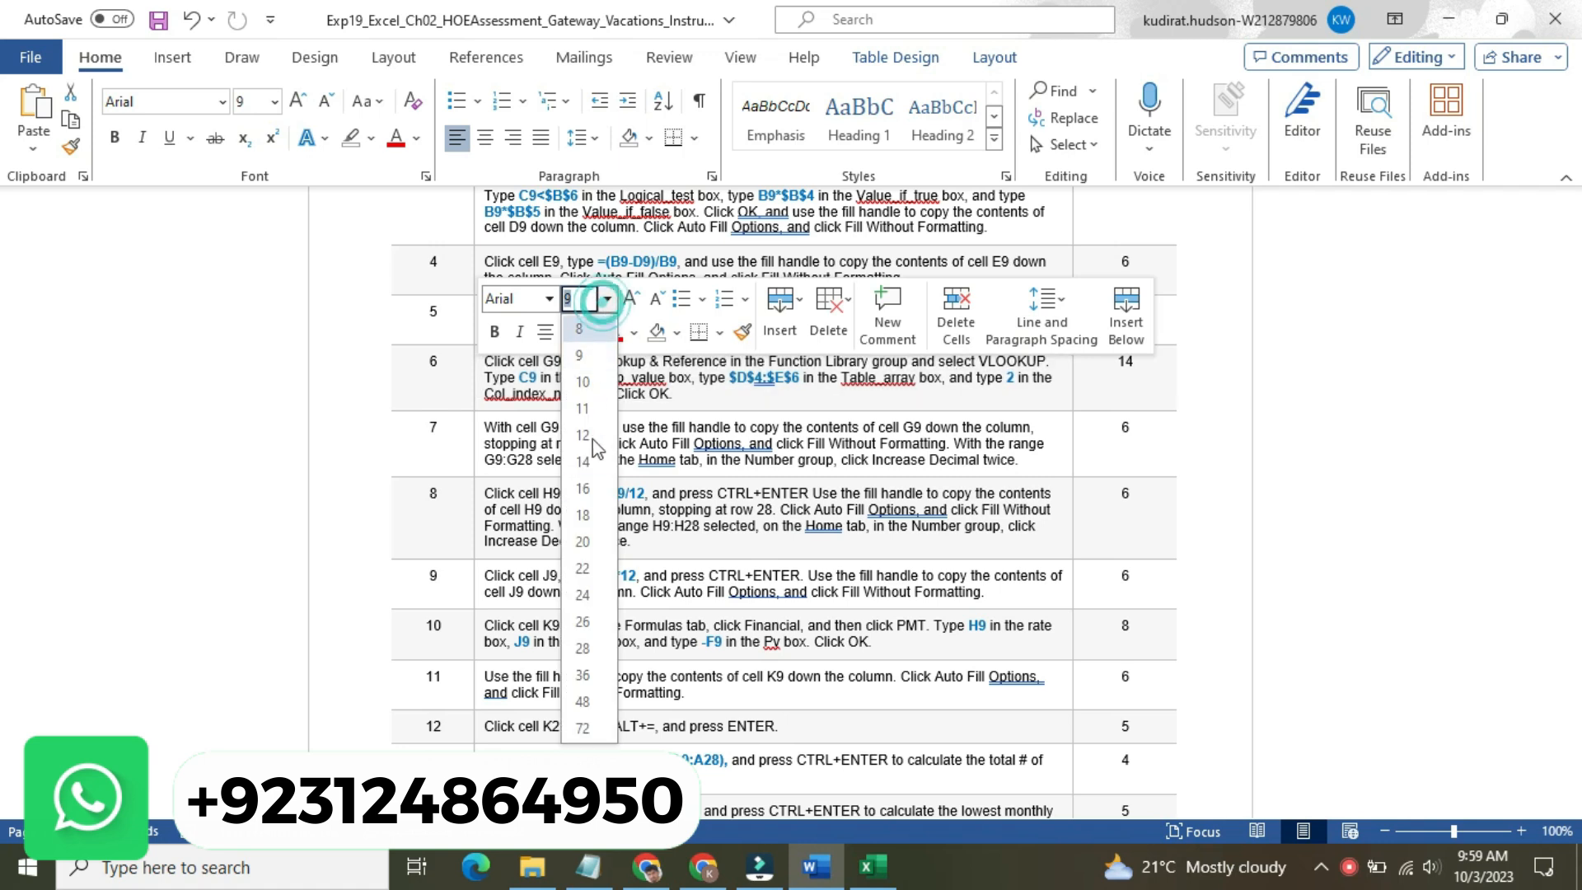
left_click(595, 423)
left_click(592, 331)
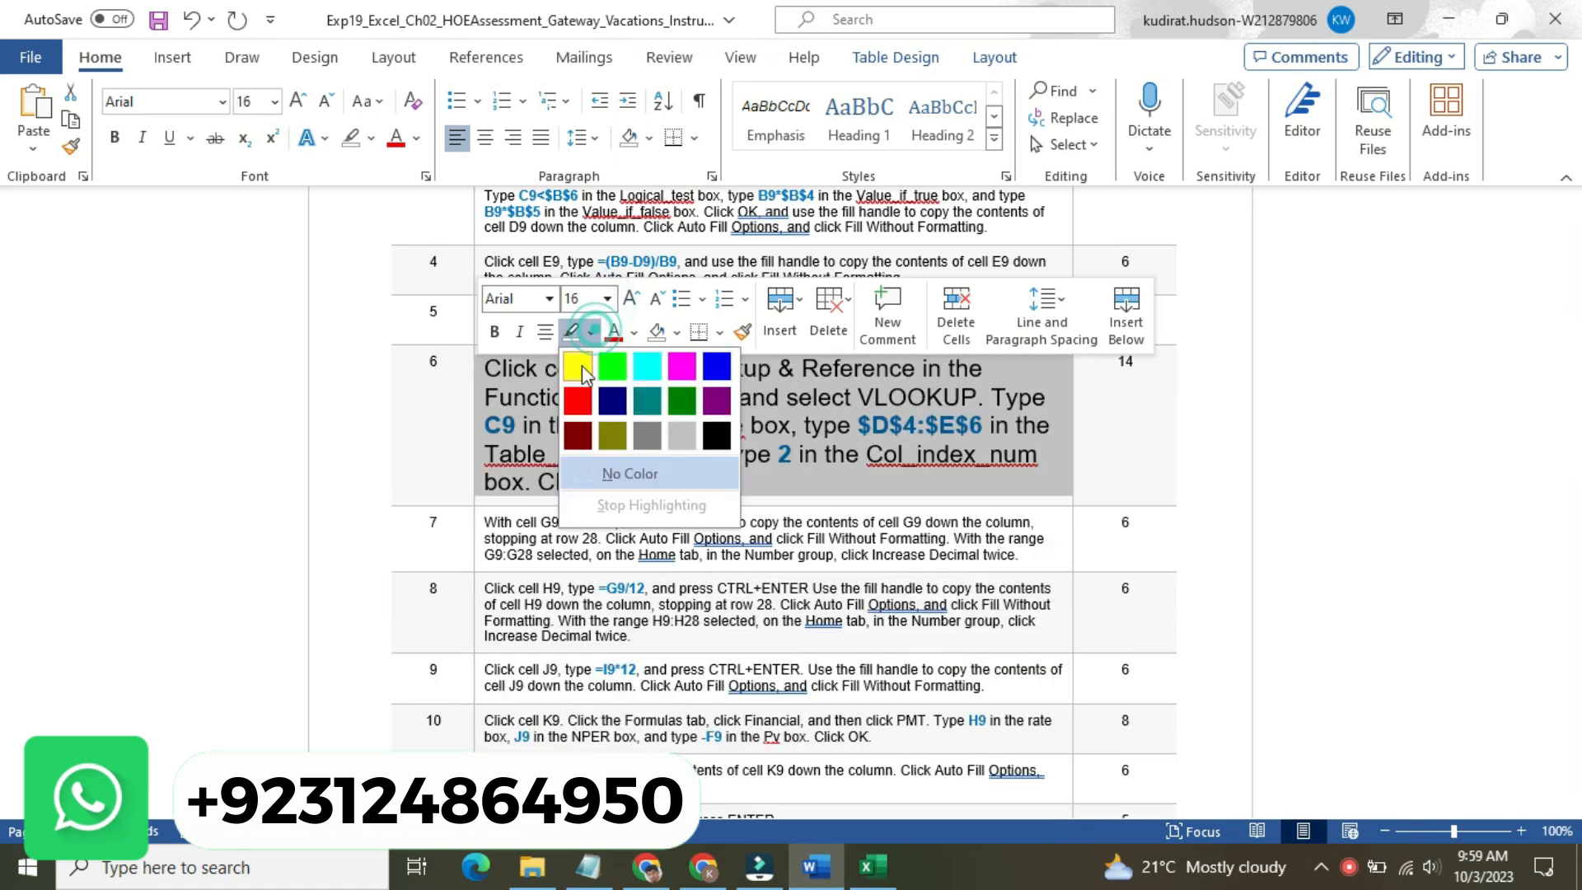
left_click(579, 367)
left_click(512, 368)
double_click(595, 368)
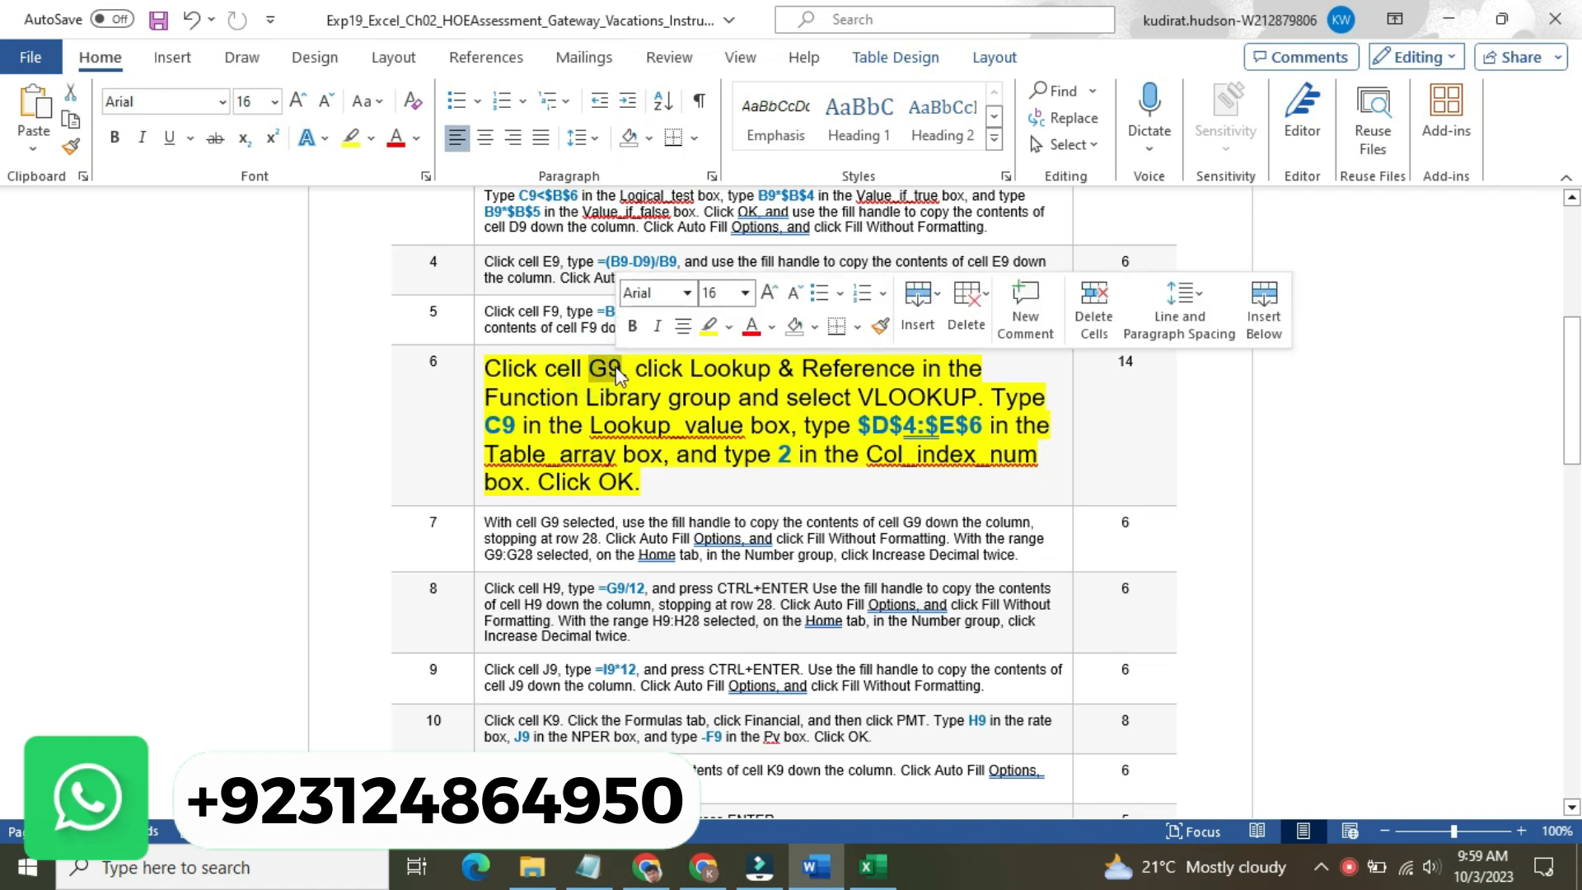
Switch to the Excel workbook and select cell G9, rechecking the step 6 instruction in Word
left_click(865, 863)
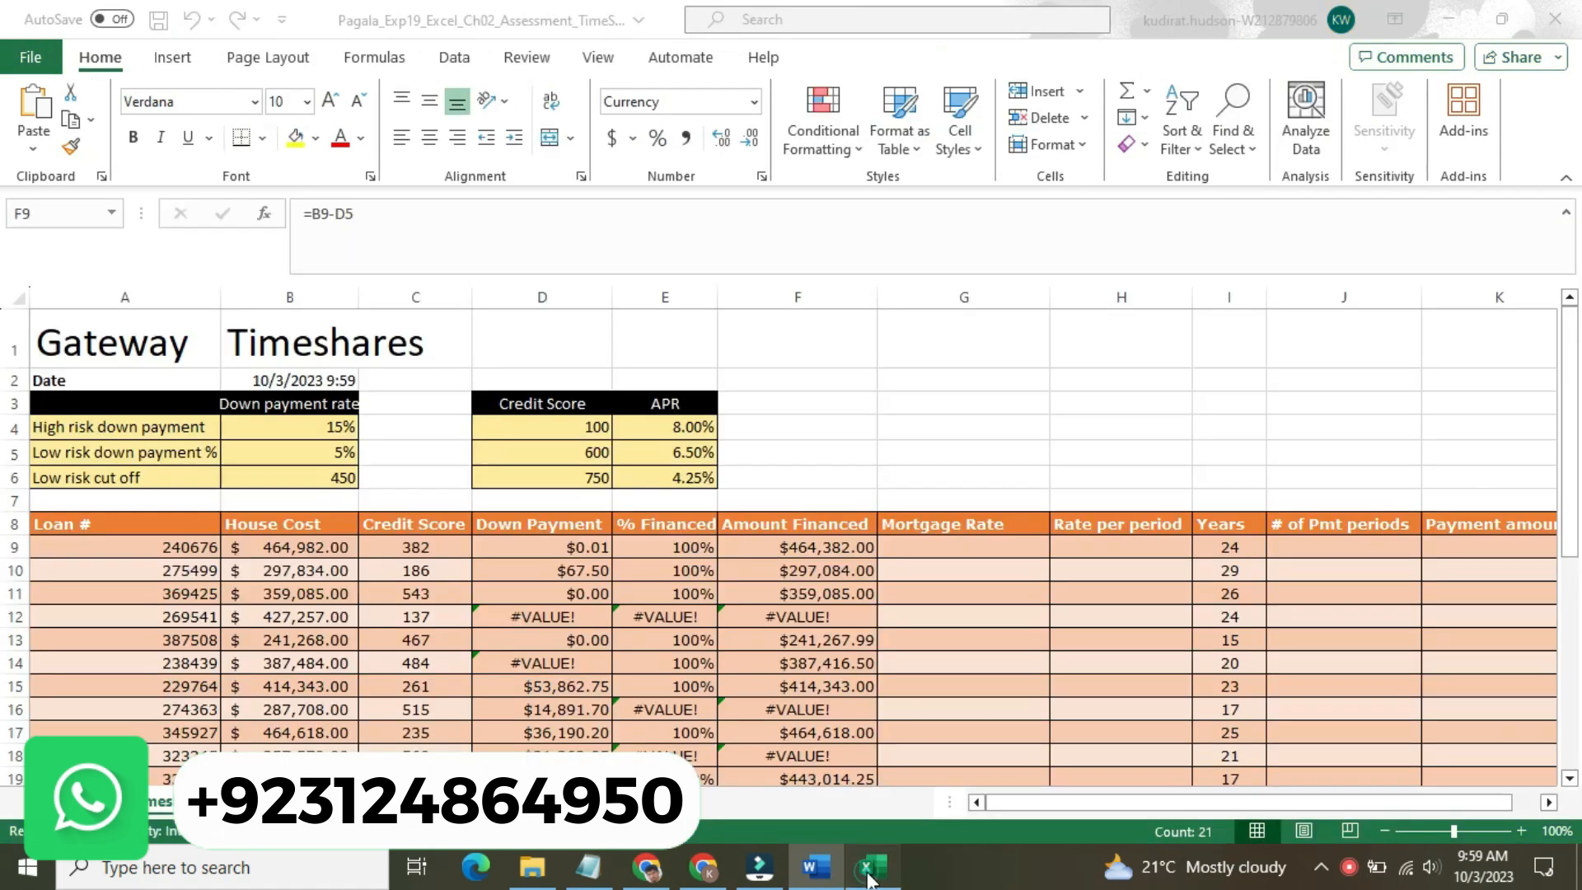
left_click(971, 546)
left_click(807, 878)
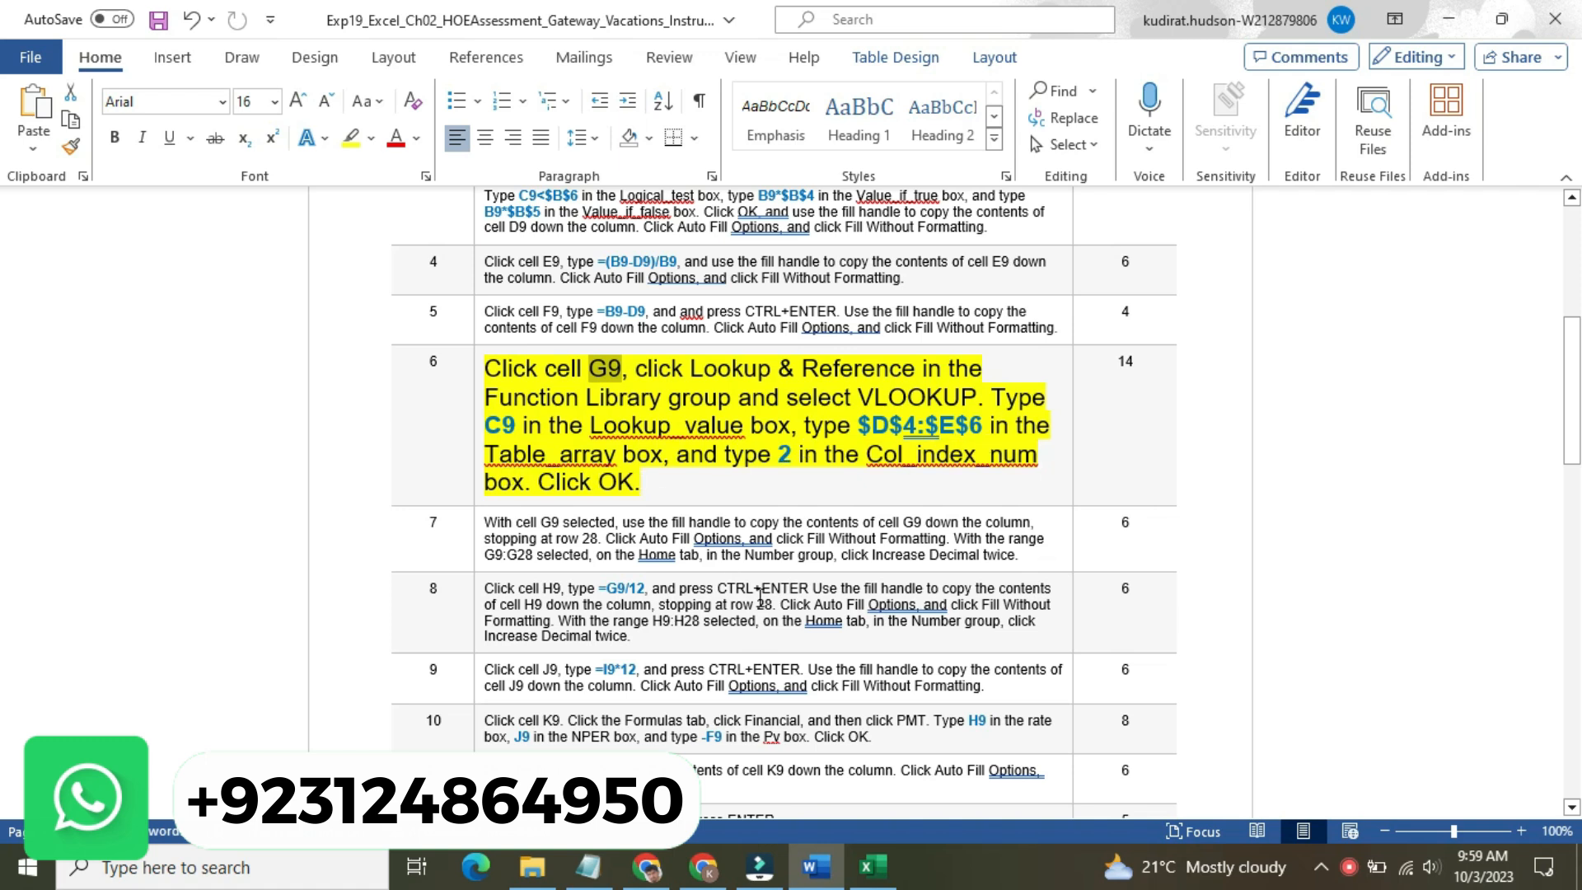
left_click(878, 865)
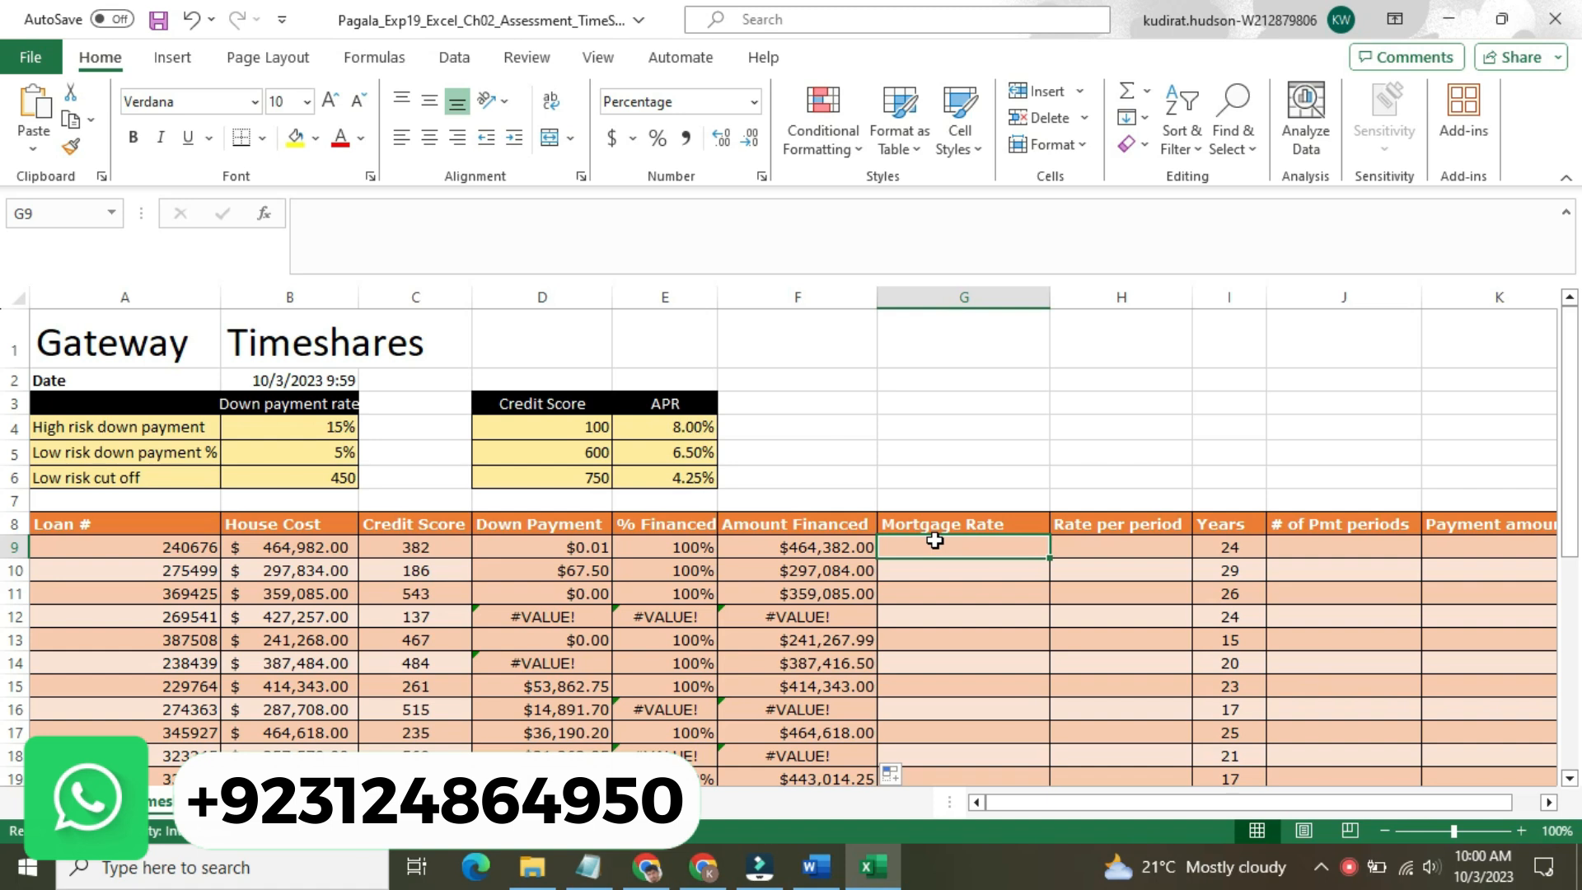
Enter =VLOOKUP(C9,$D$4:$E$6,2) in cell G9 and copy it down the Mortgage Rate column
type("=V")
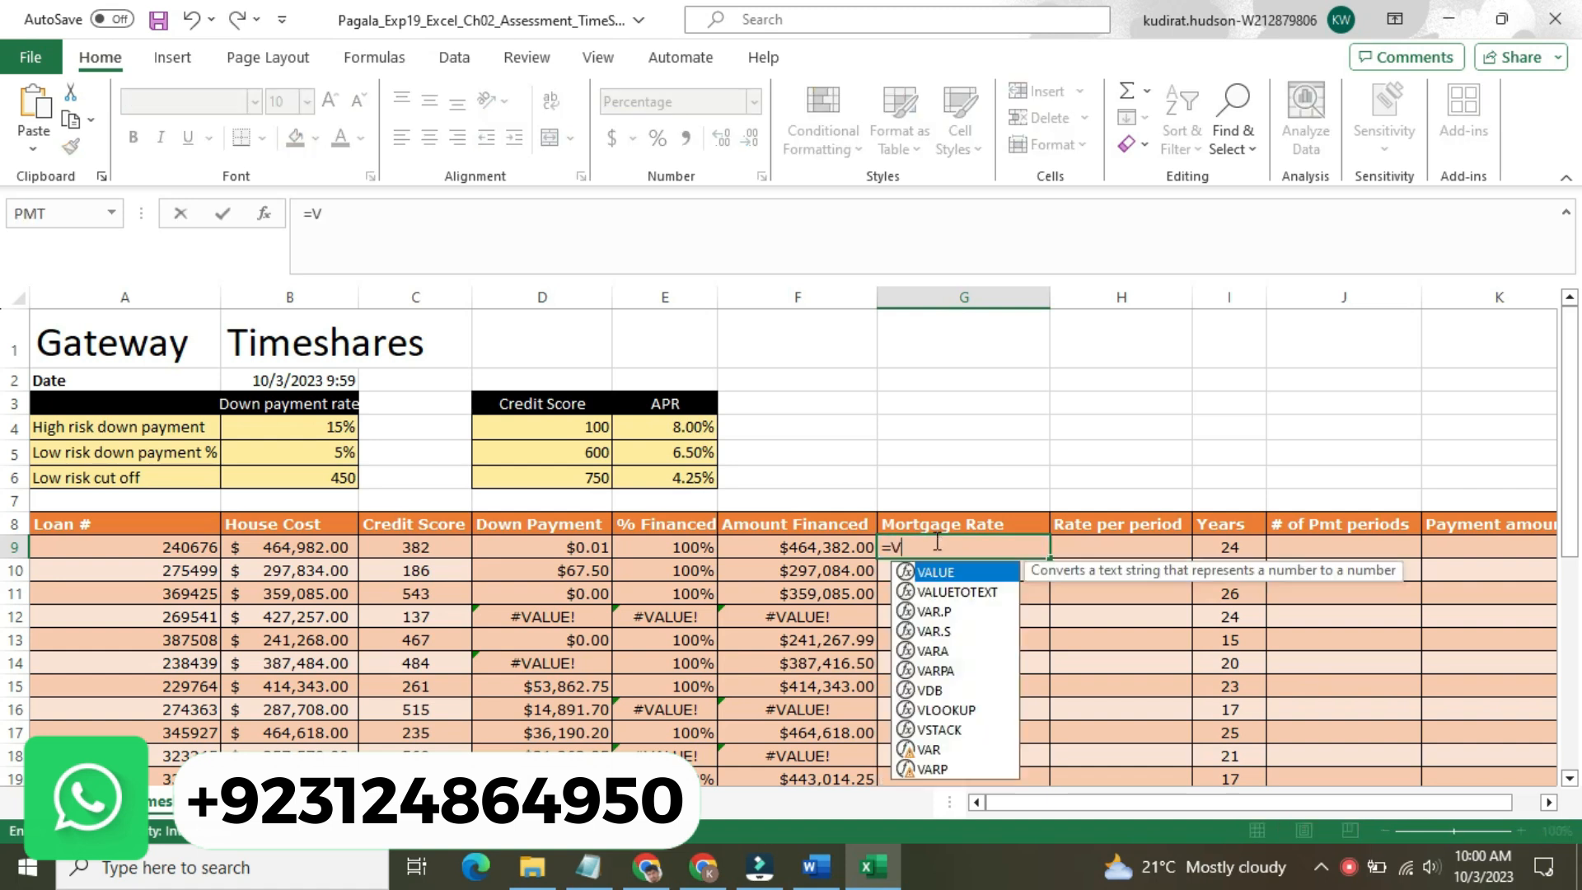
type("LOOK")
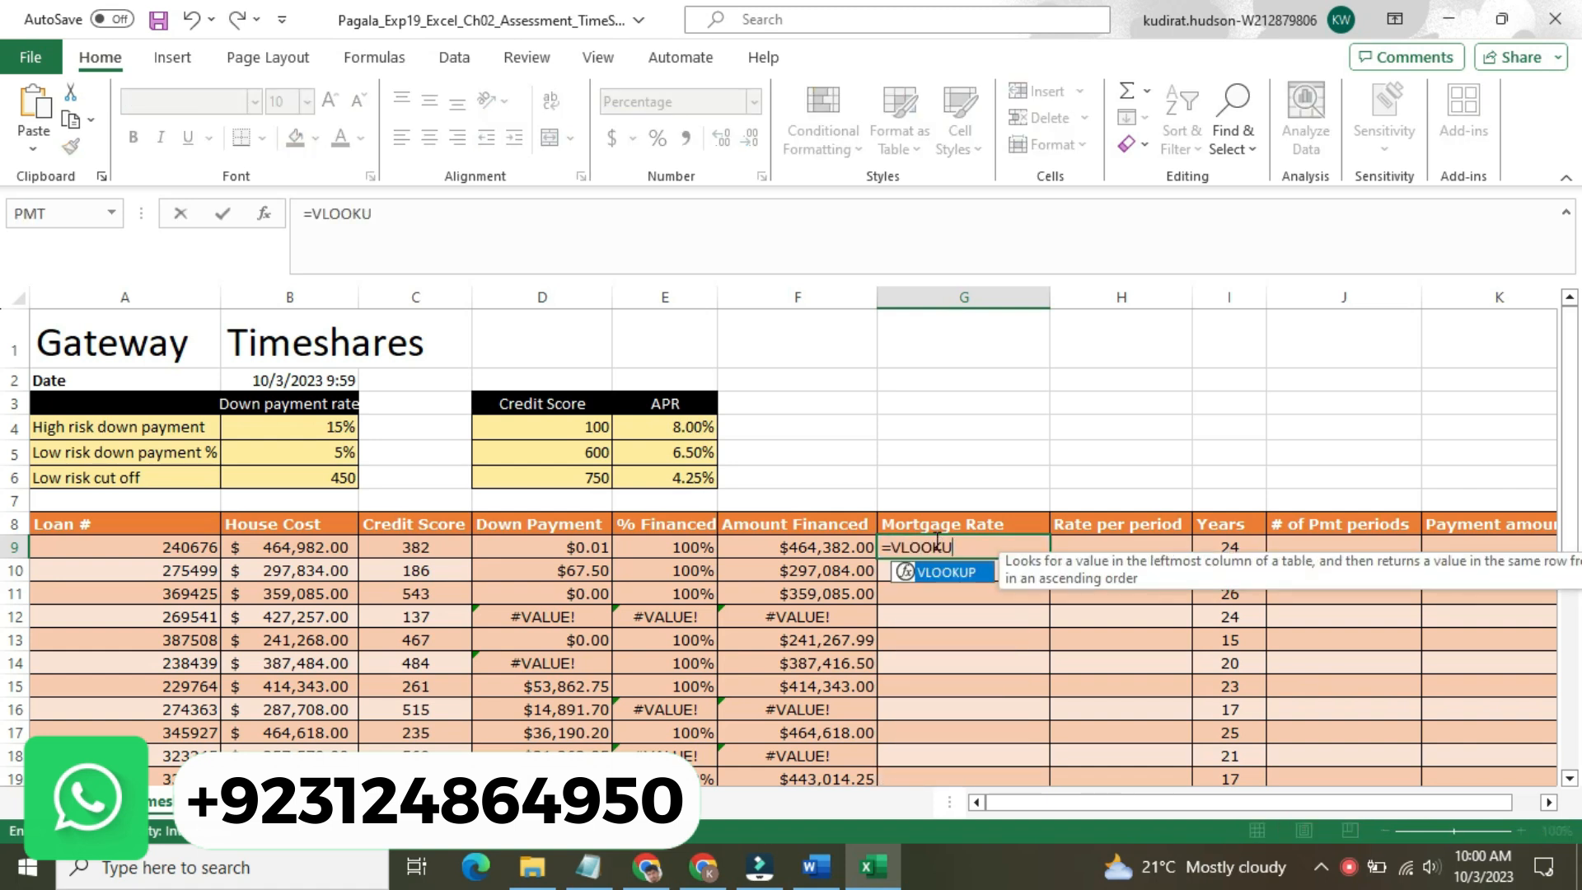
type("U")
double_click(945, 573)
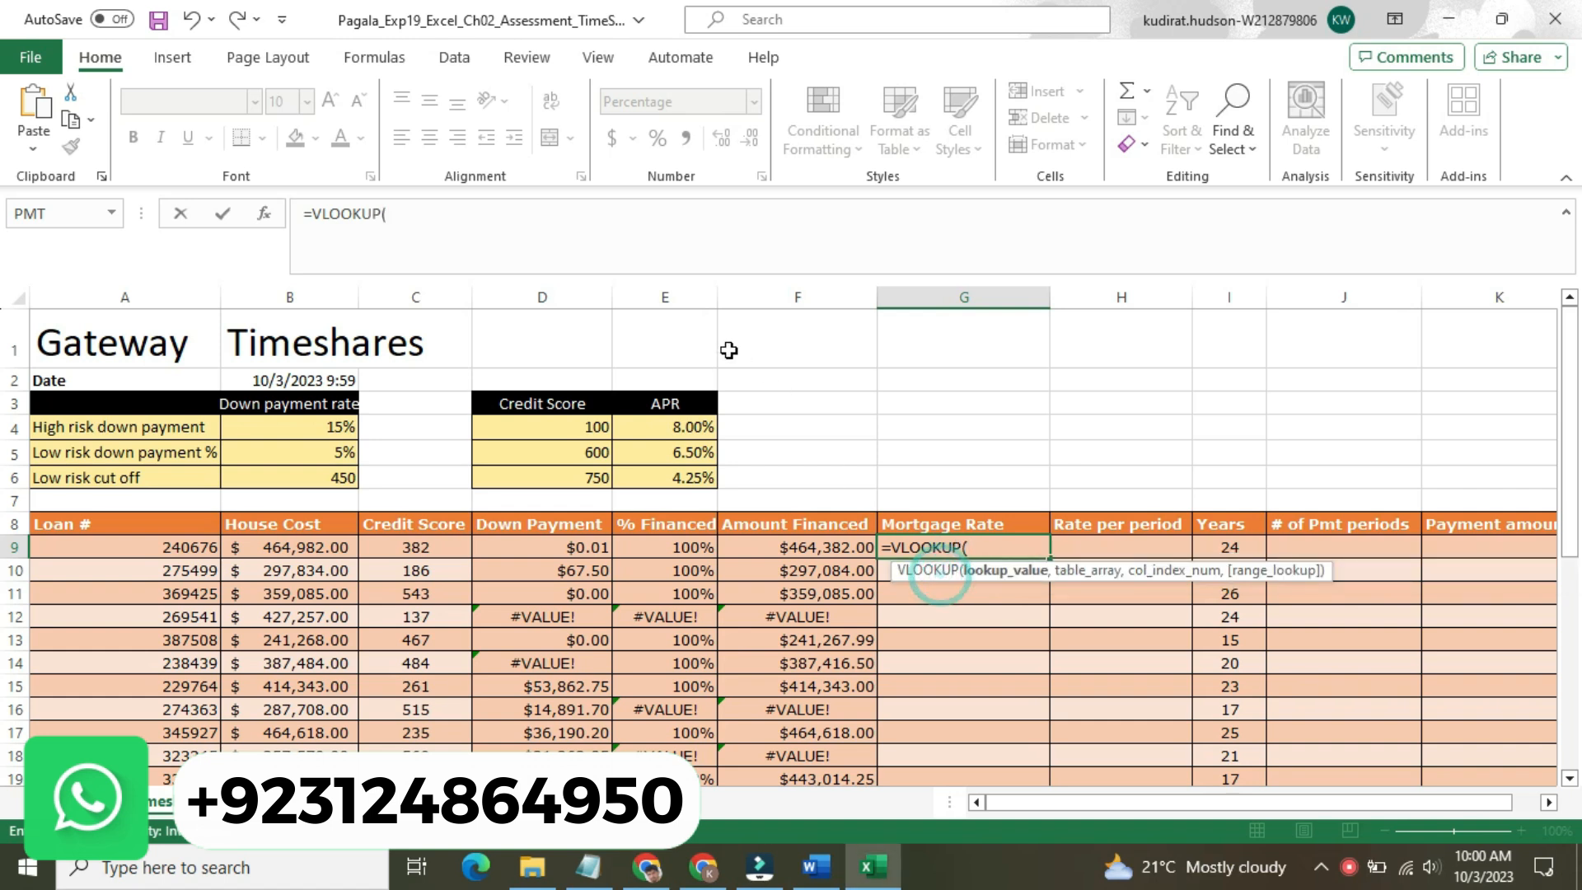
left_click(614, 258)
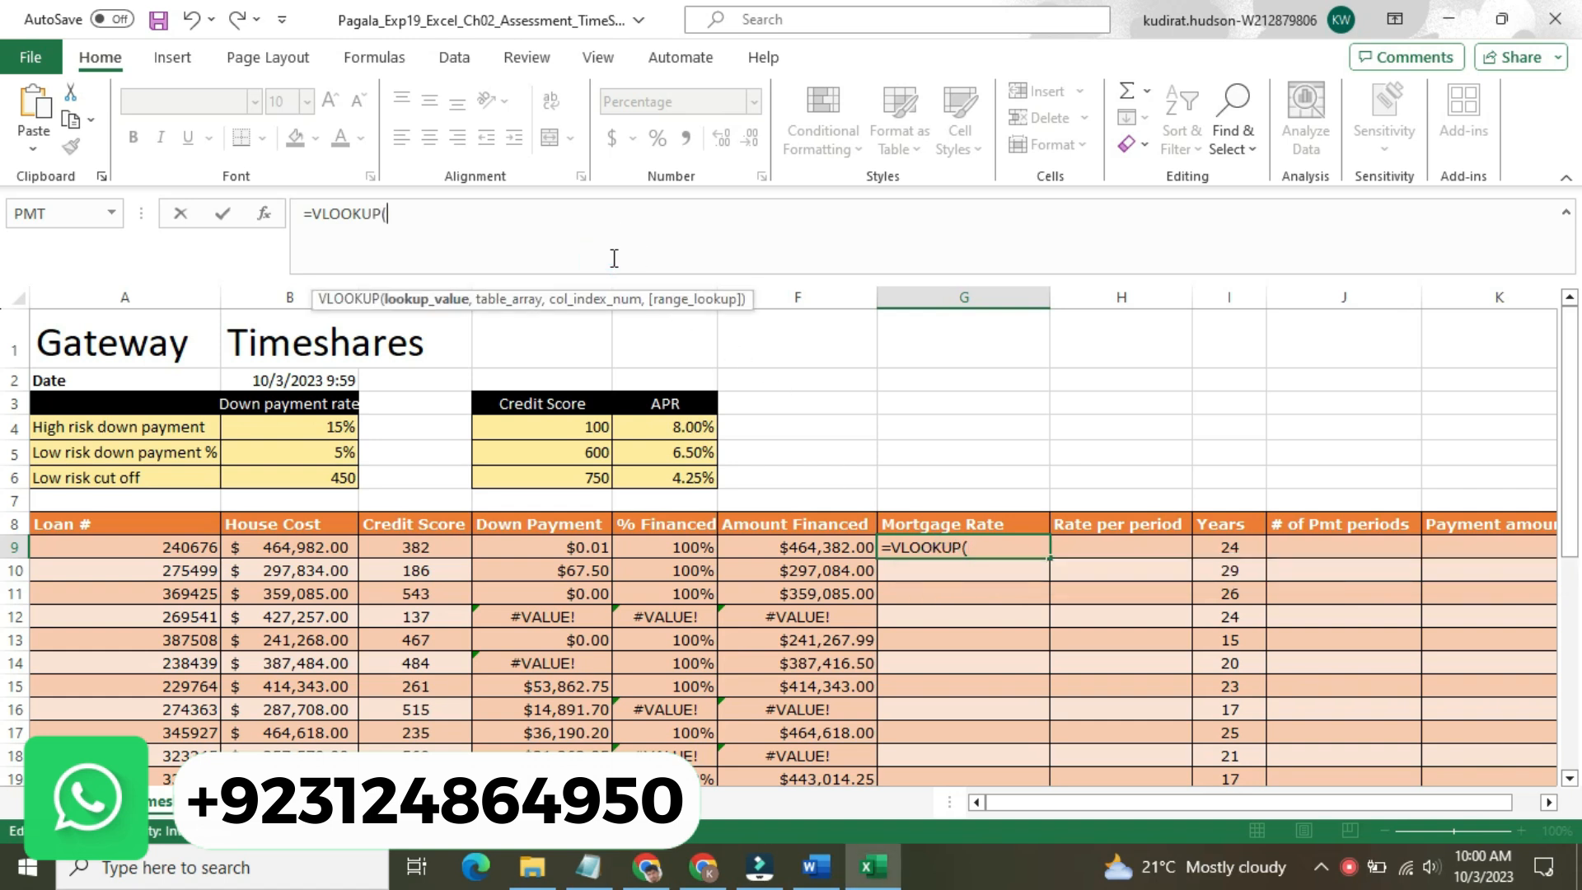
type("C9")
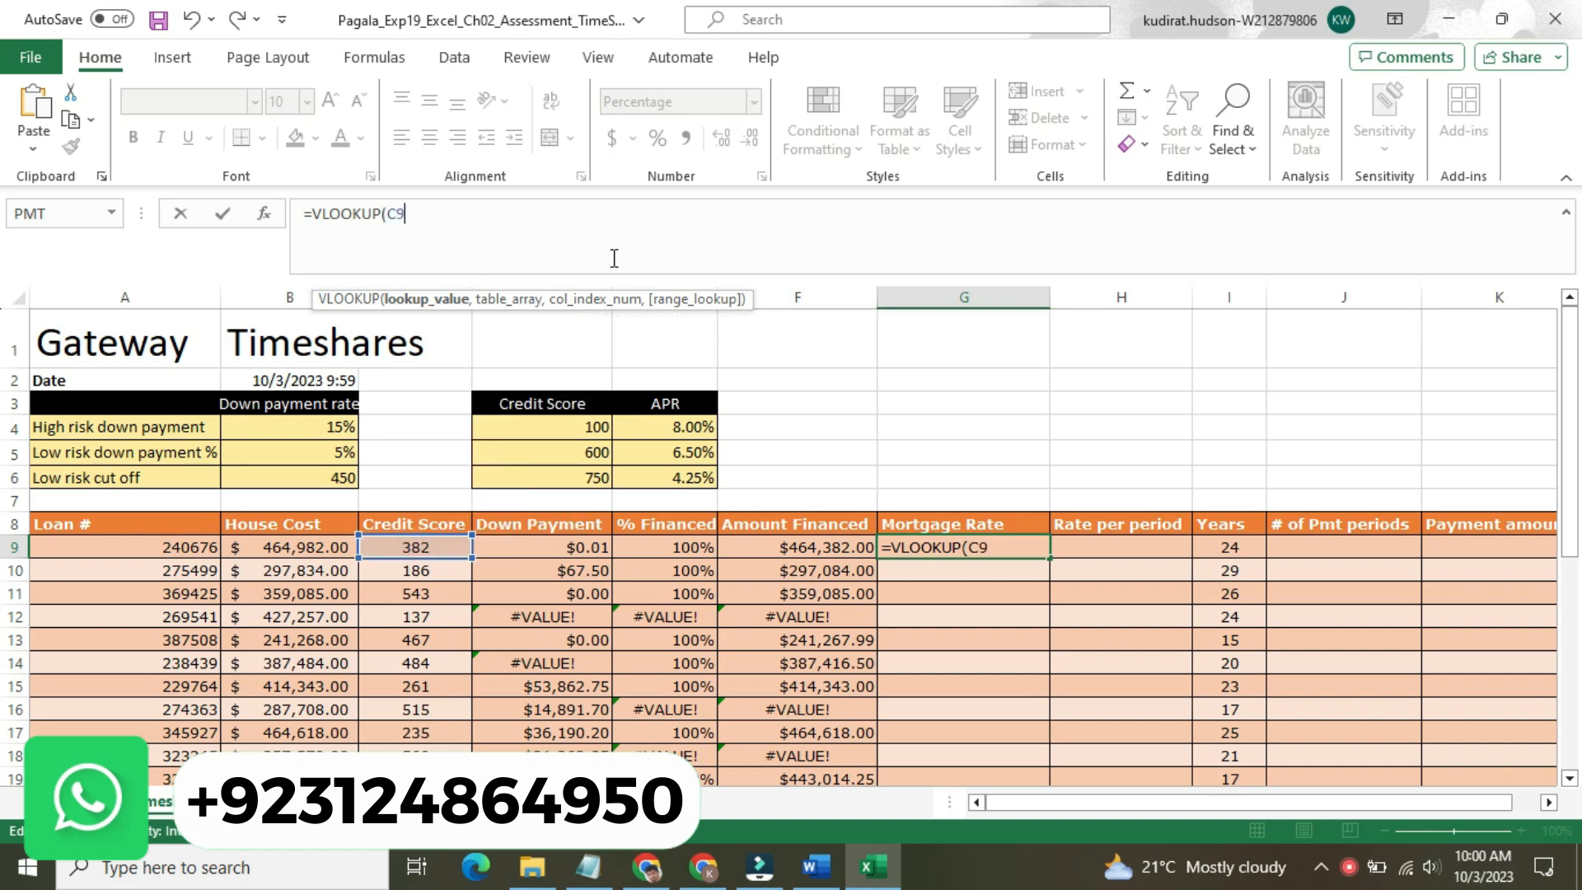
type(",$")
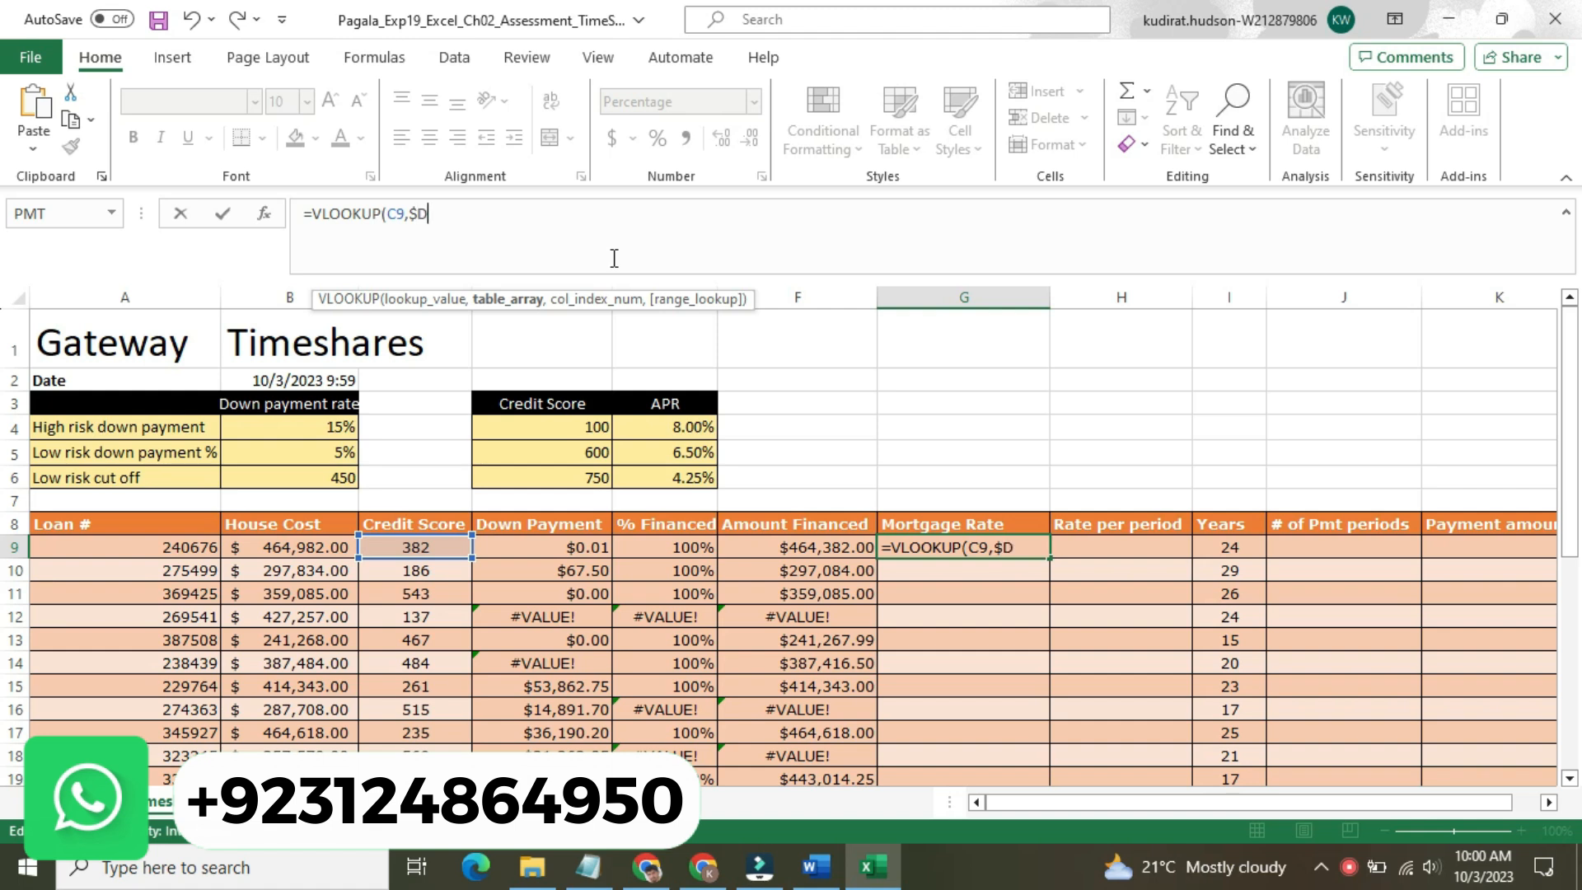
type("D$4:")
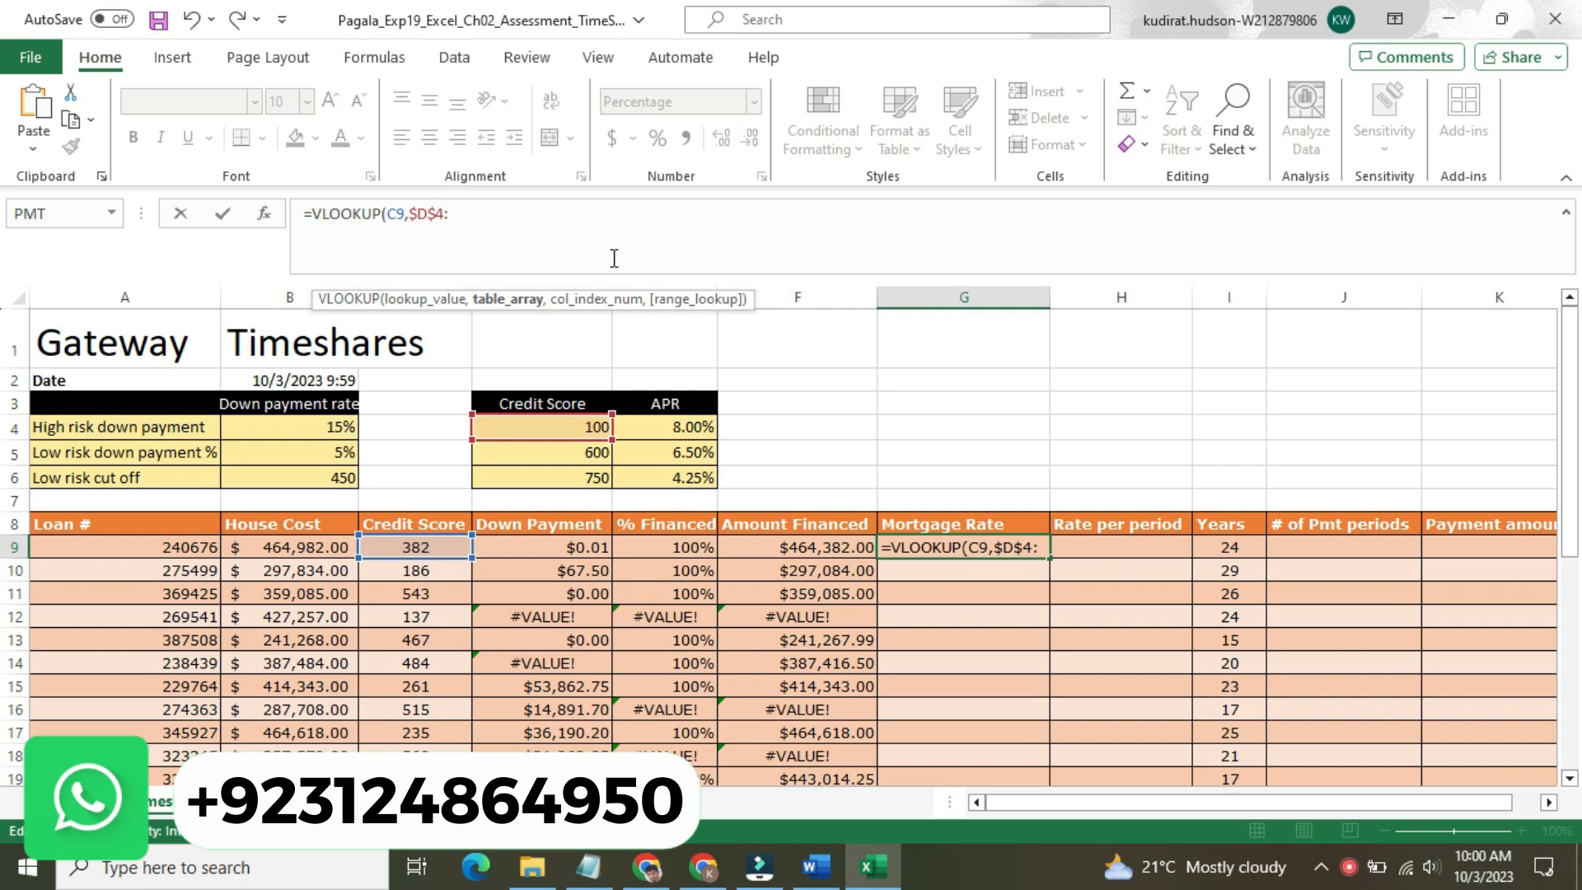
type("$E$6")
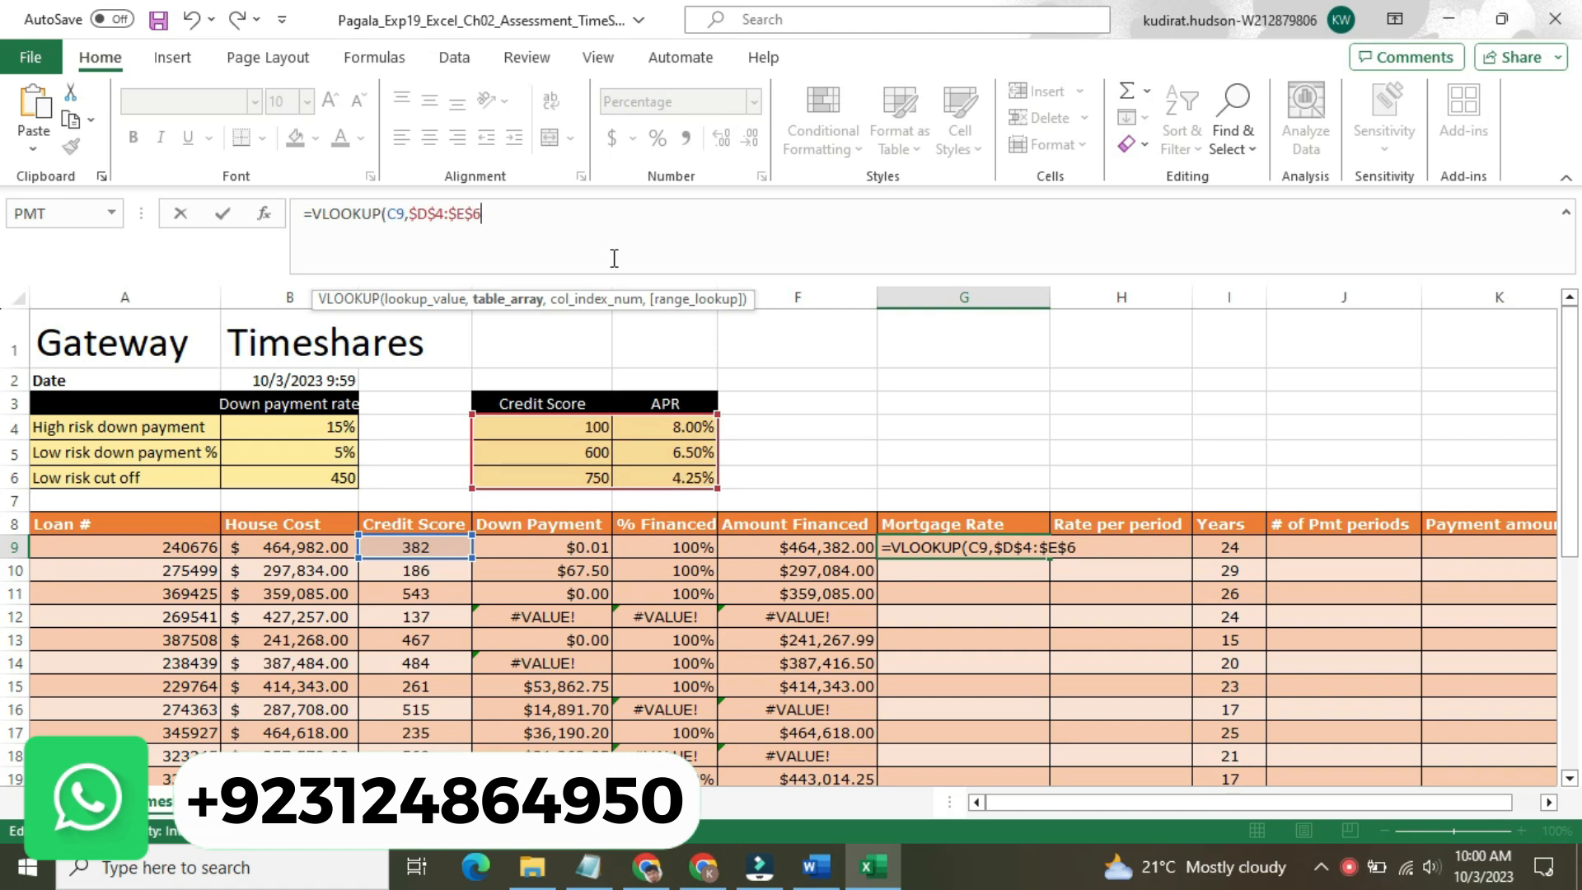
type(",")
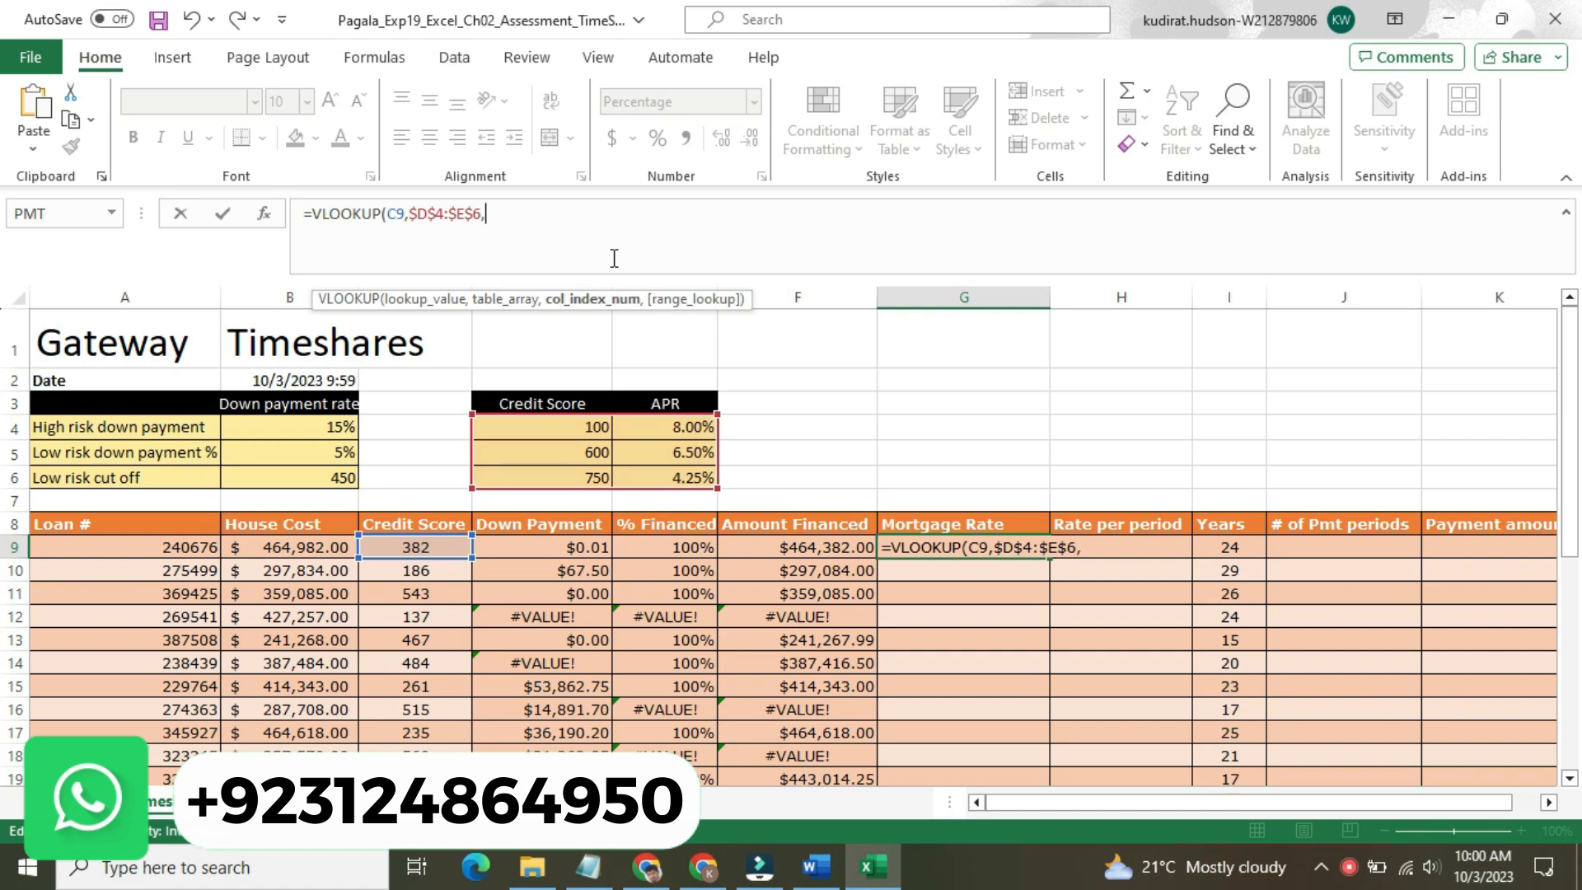
type("2)")
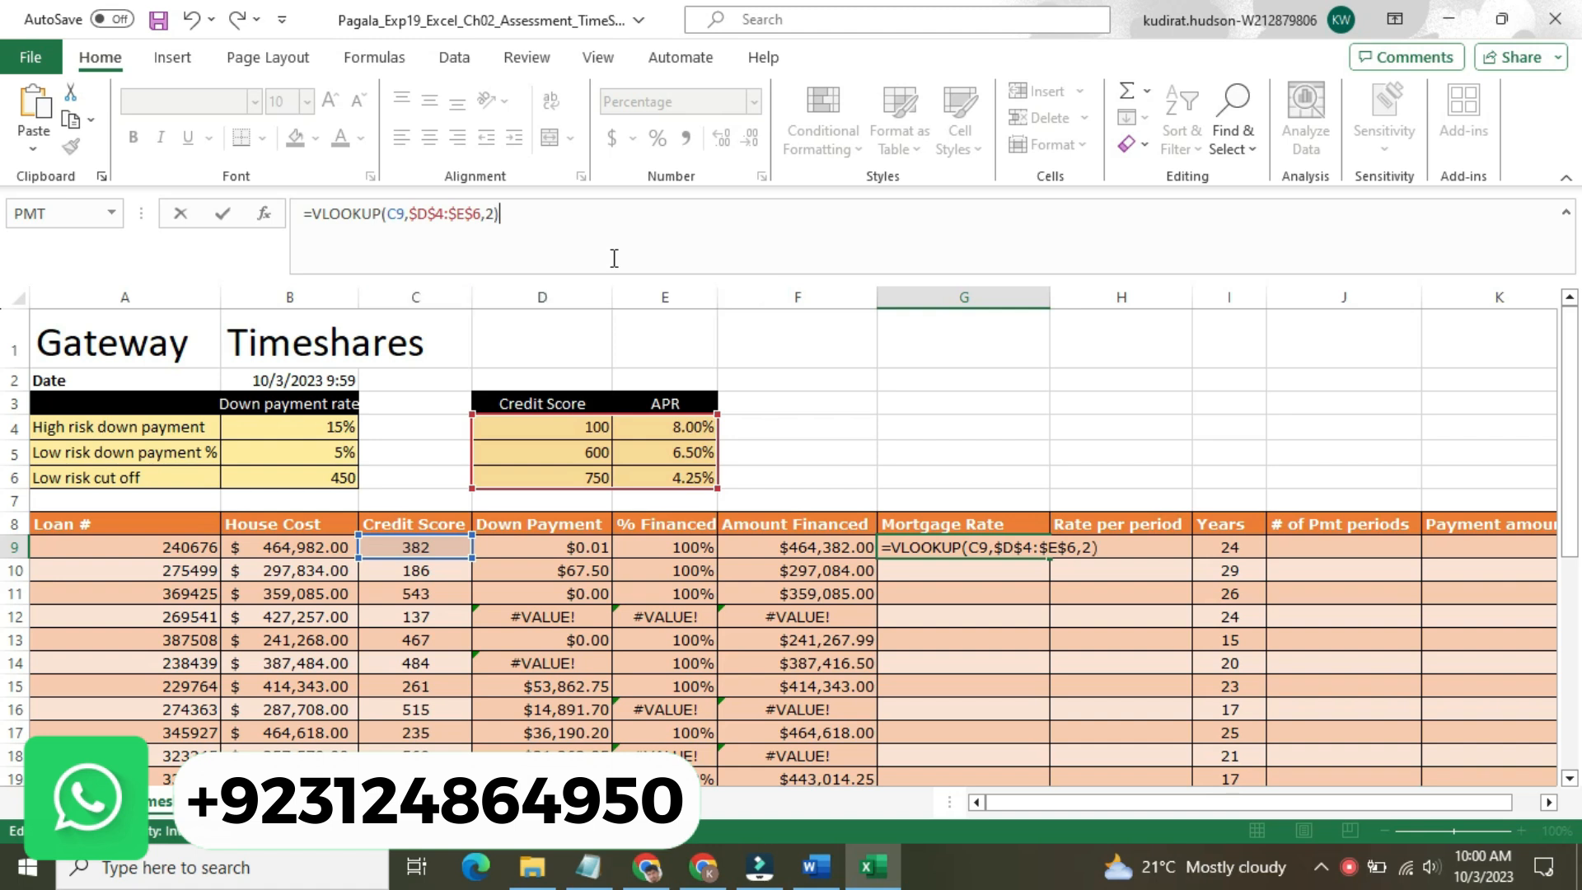
key("Return")
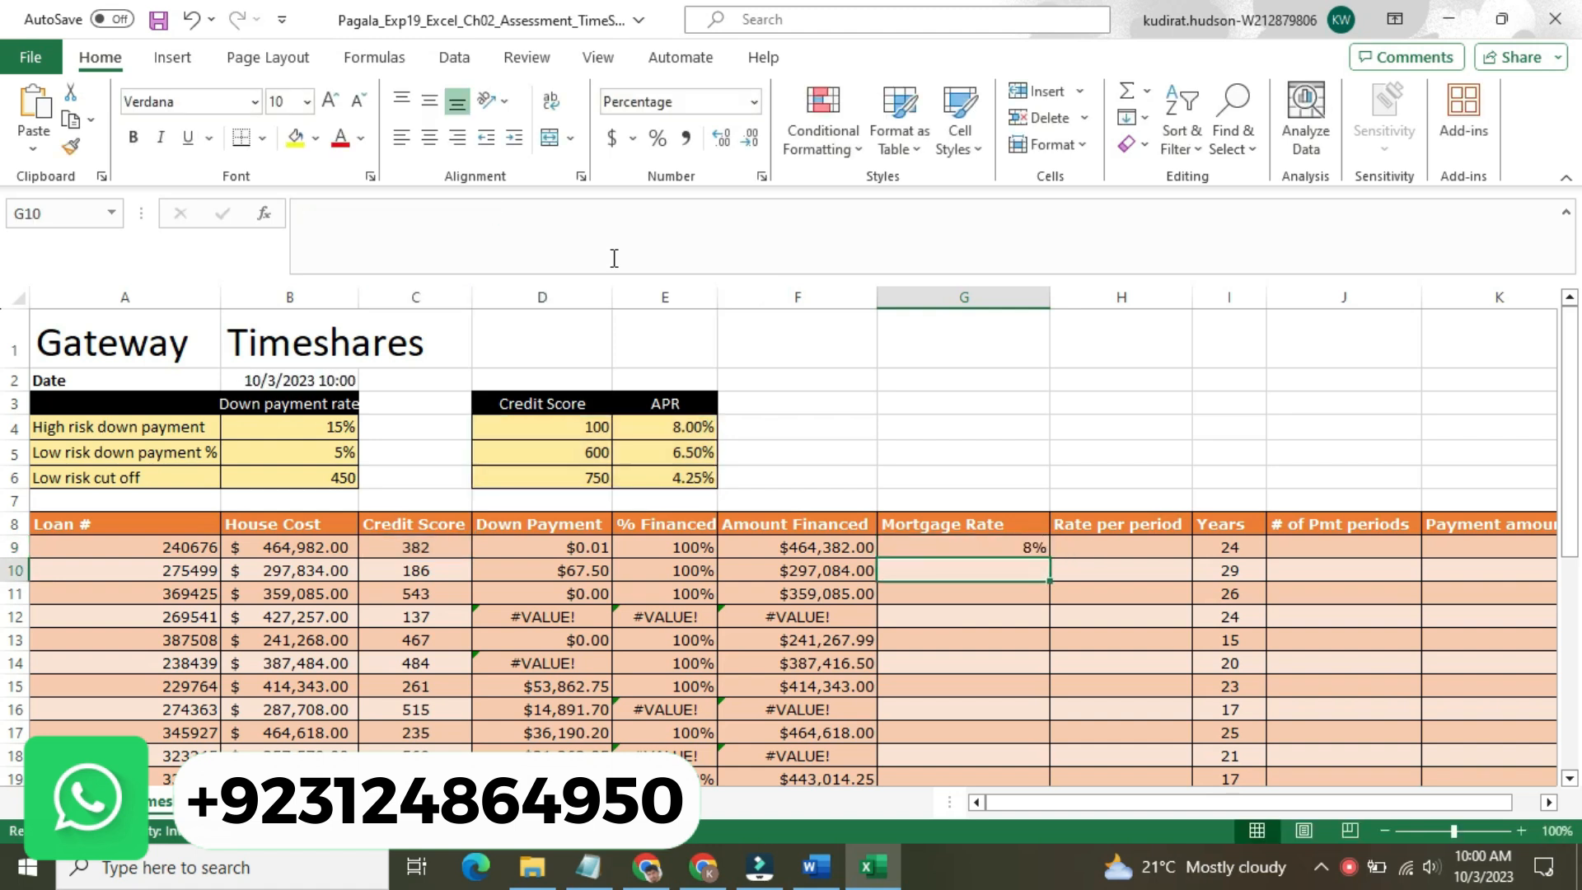
left_click(972, 546)
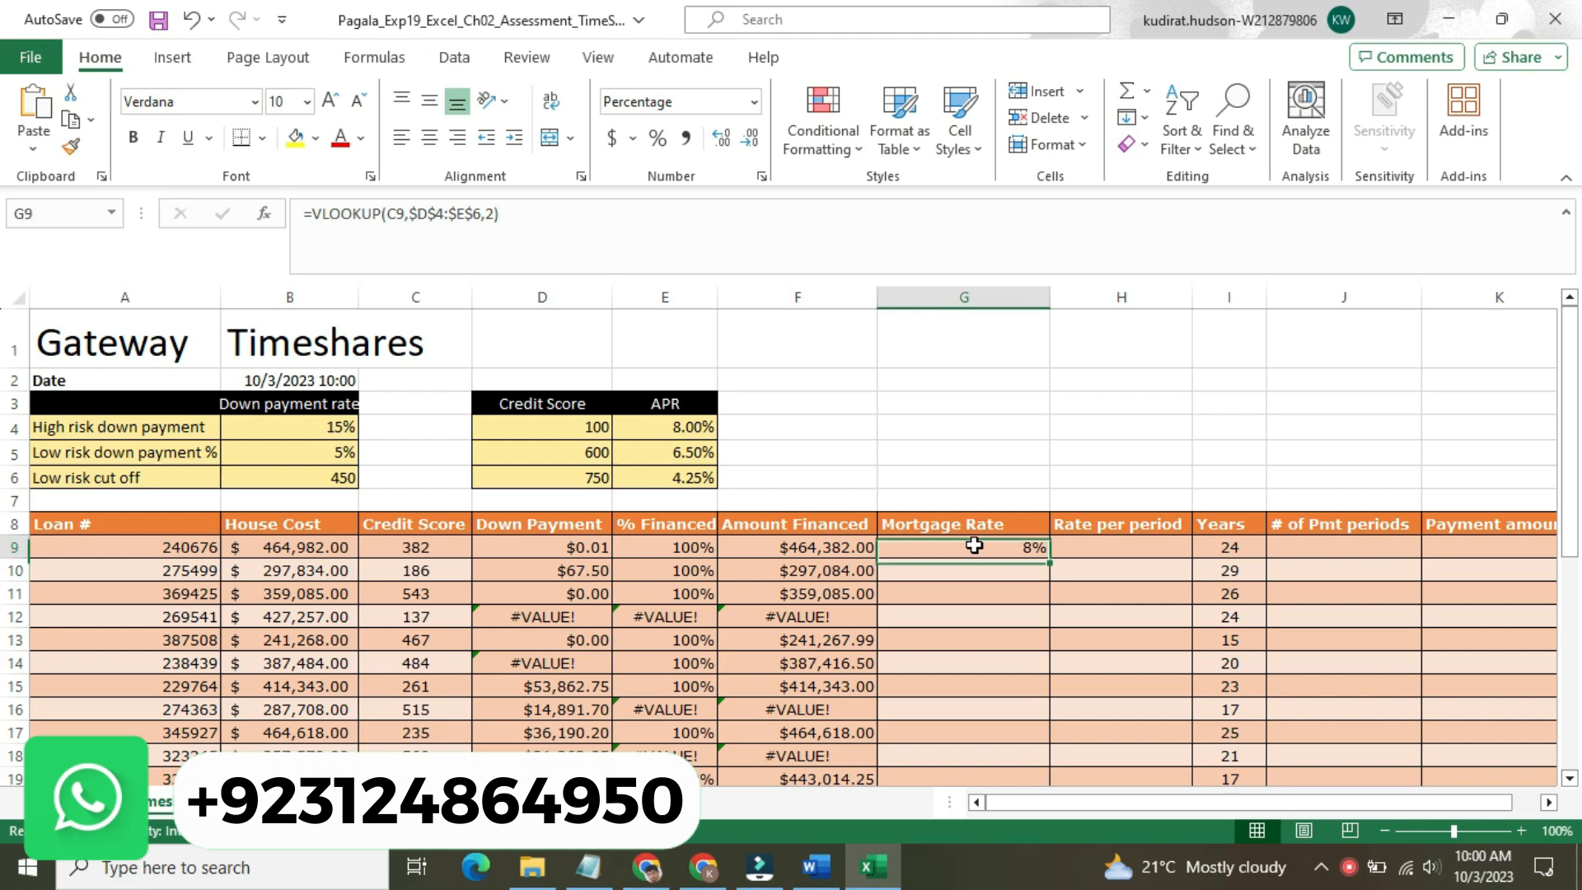
double_click(1049, 558)
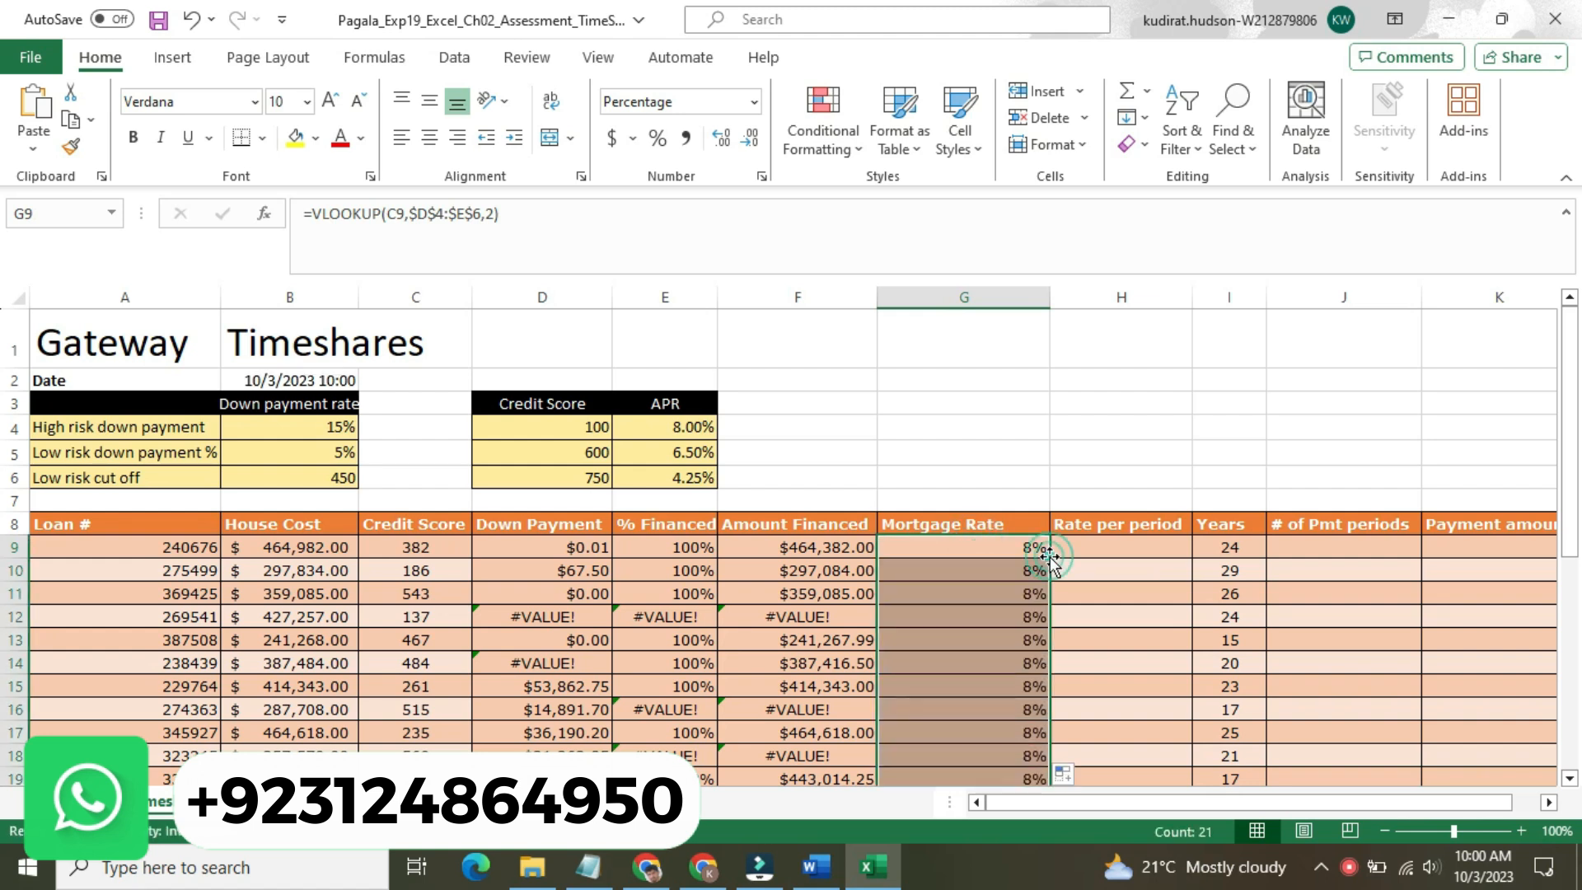
Switch to the Word instructions, set the step 6 text back to 9 pt and remove its highlight
left_click(818, 865)
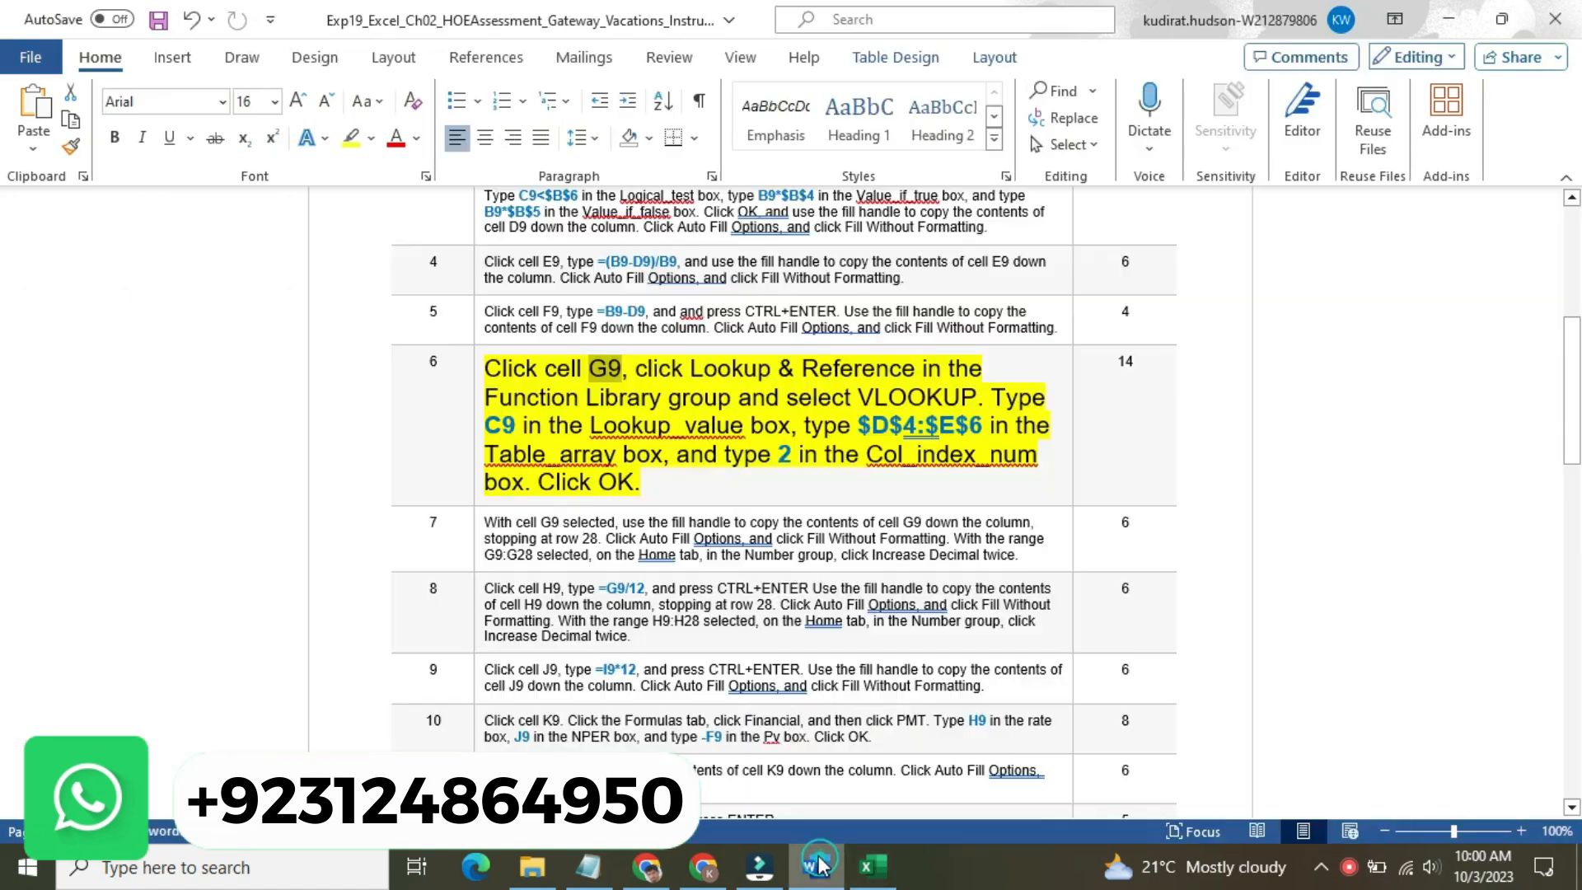
left_click(478, 395)
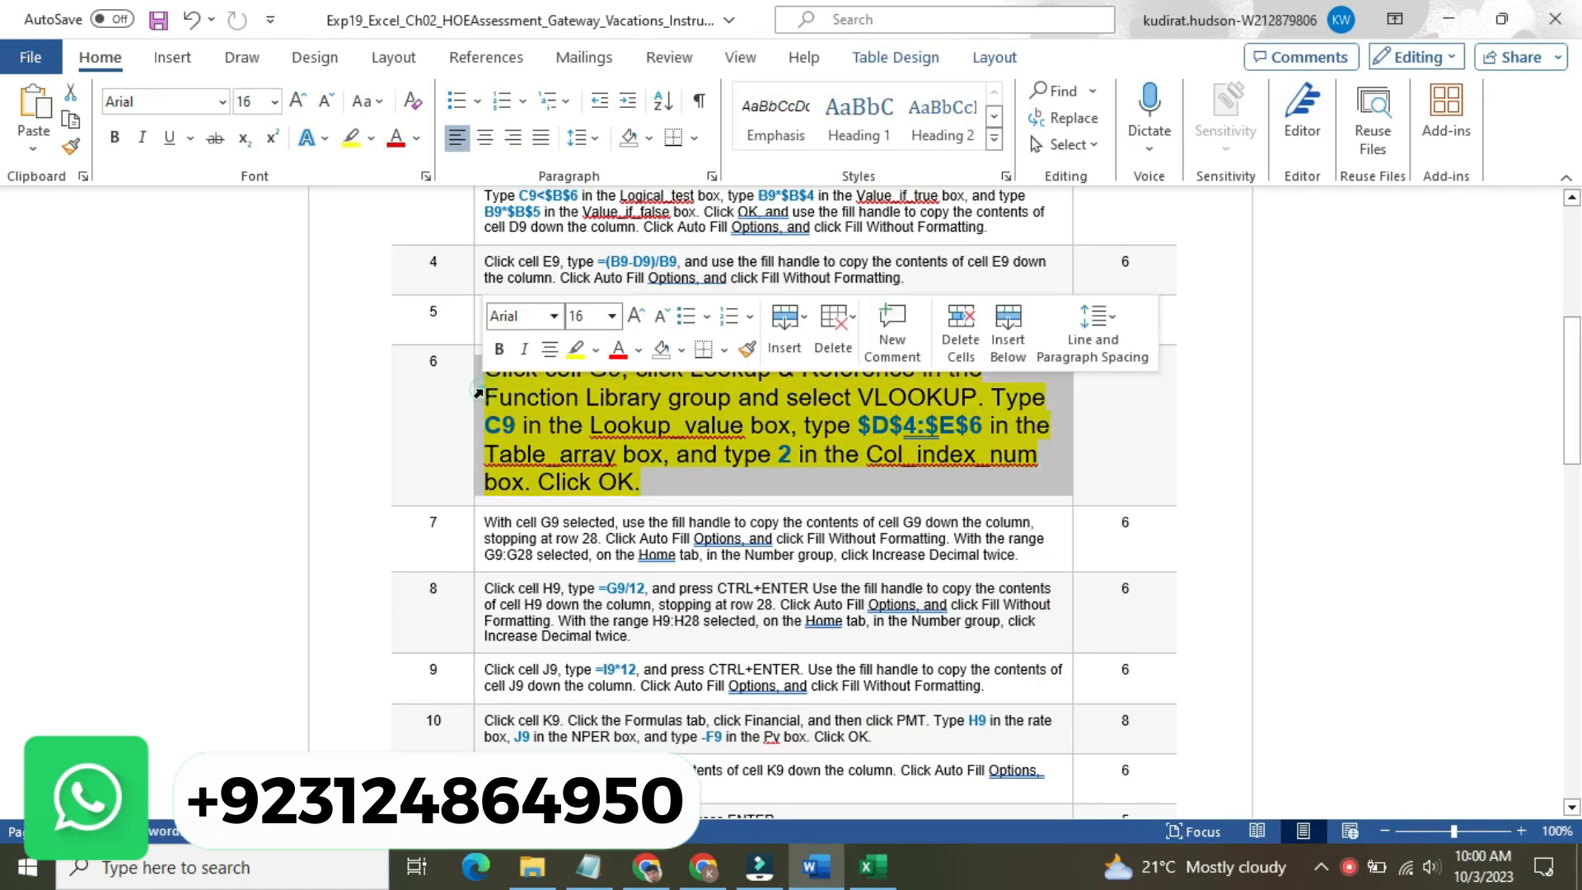
left_click(609, 316)
left_click(595, 371)
left_click(593, 350)
left_click(621, 488)
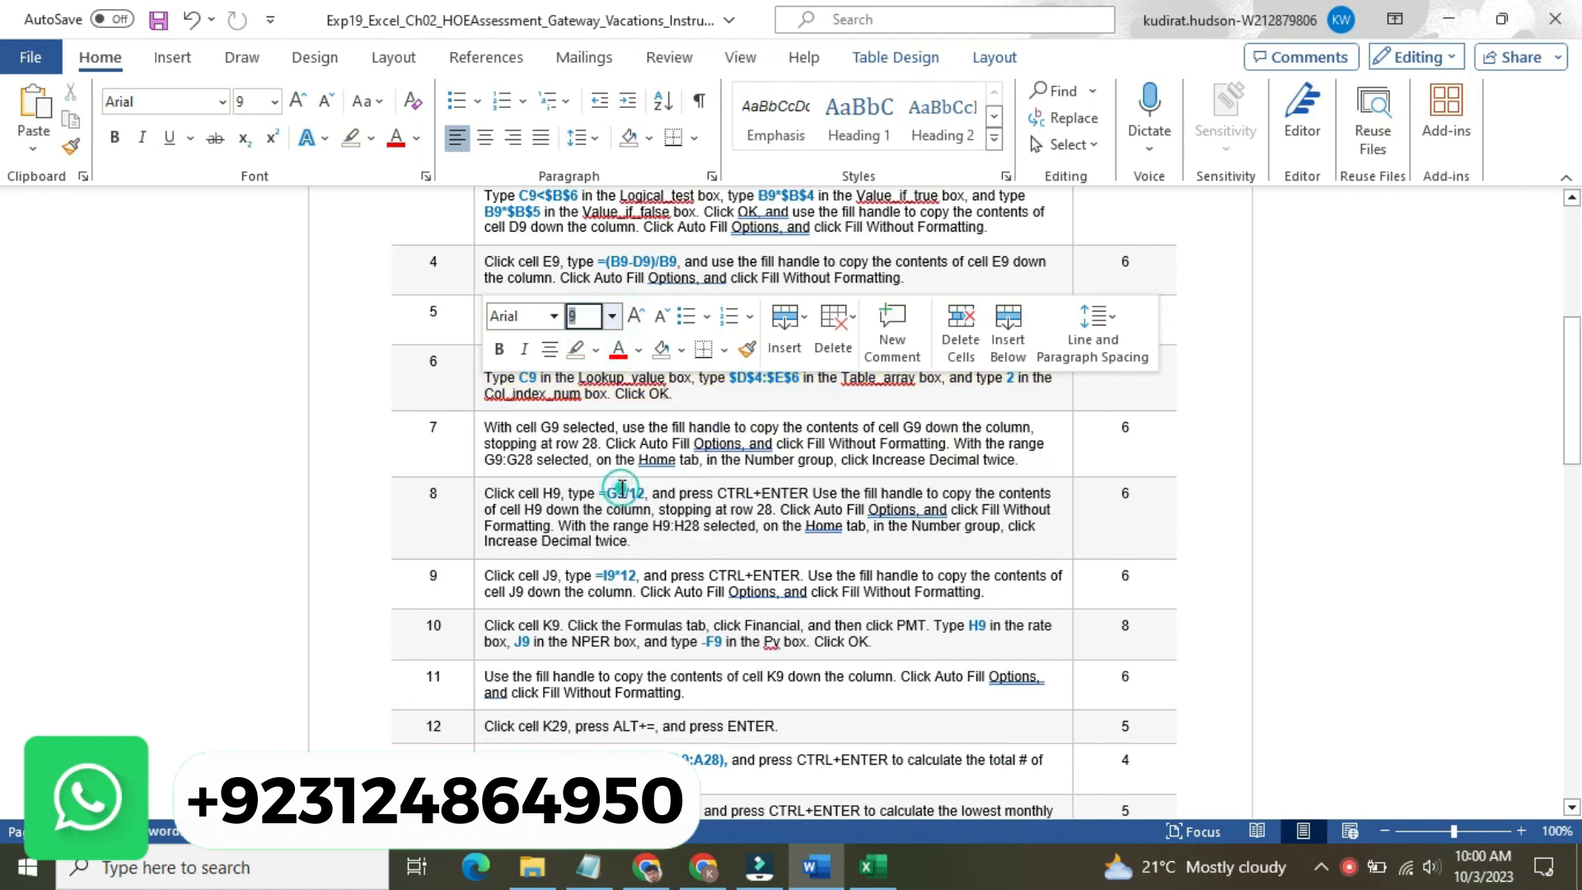
Set the step 7 instruction text to 16 pt, highlight it in yellow and select its G9:G28 range reference
left_click(478, 444)
left_click(608, 371)
left_click(590, 562)
left_click(592, 404)
left_click(581, 431)
left_click(674, 469)
left_click_drag(1579, 364, 1579, 392)
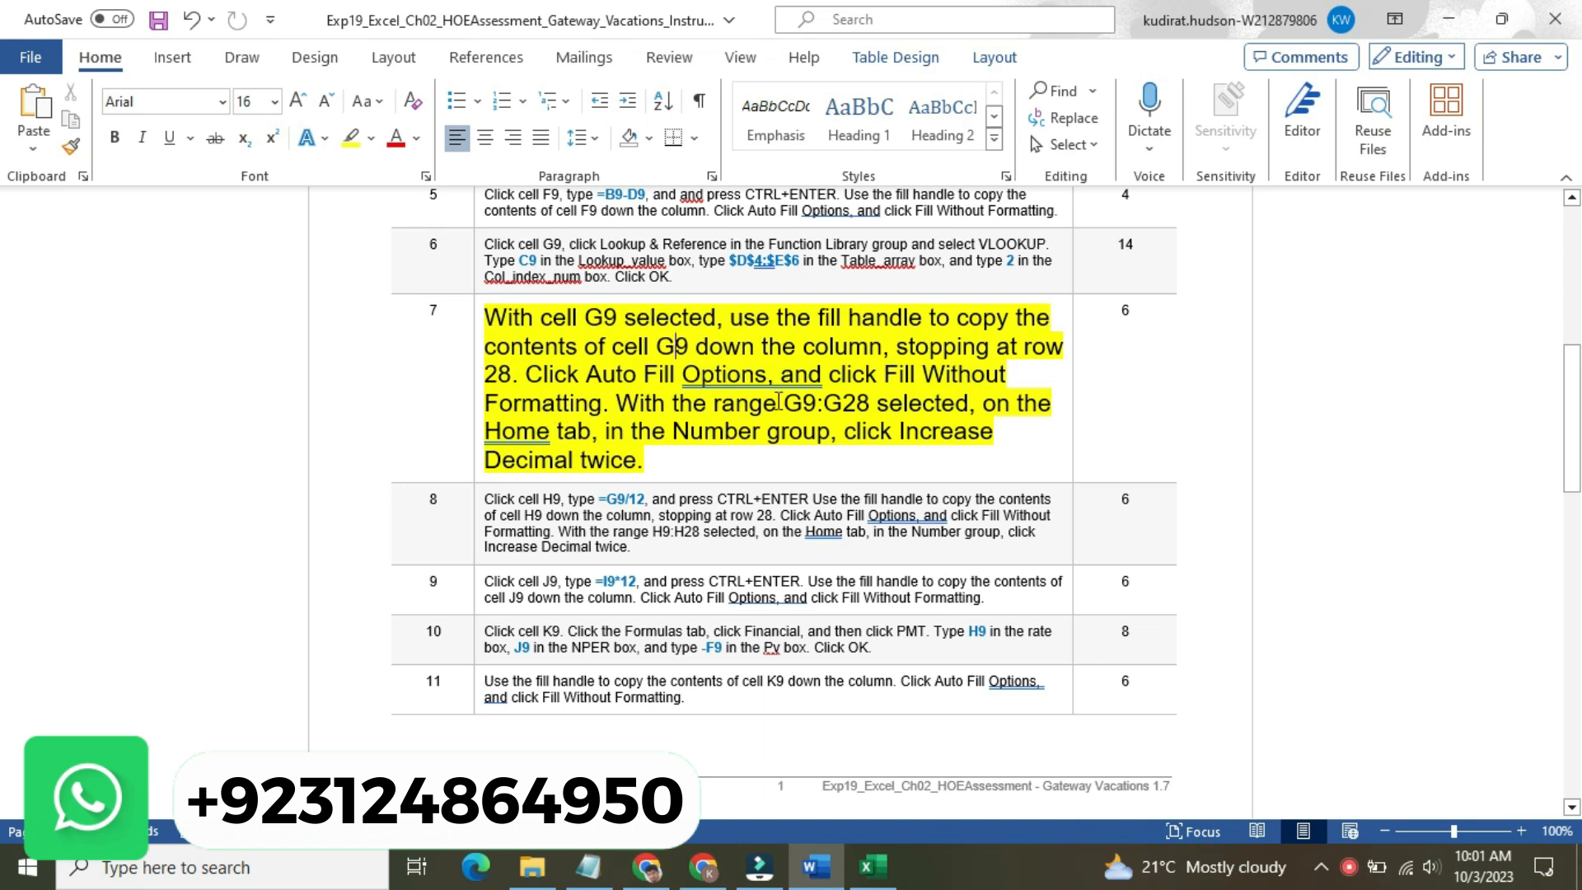
left_click_drag(784, 403, 861, 403)
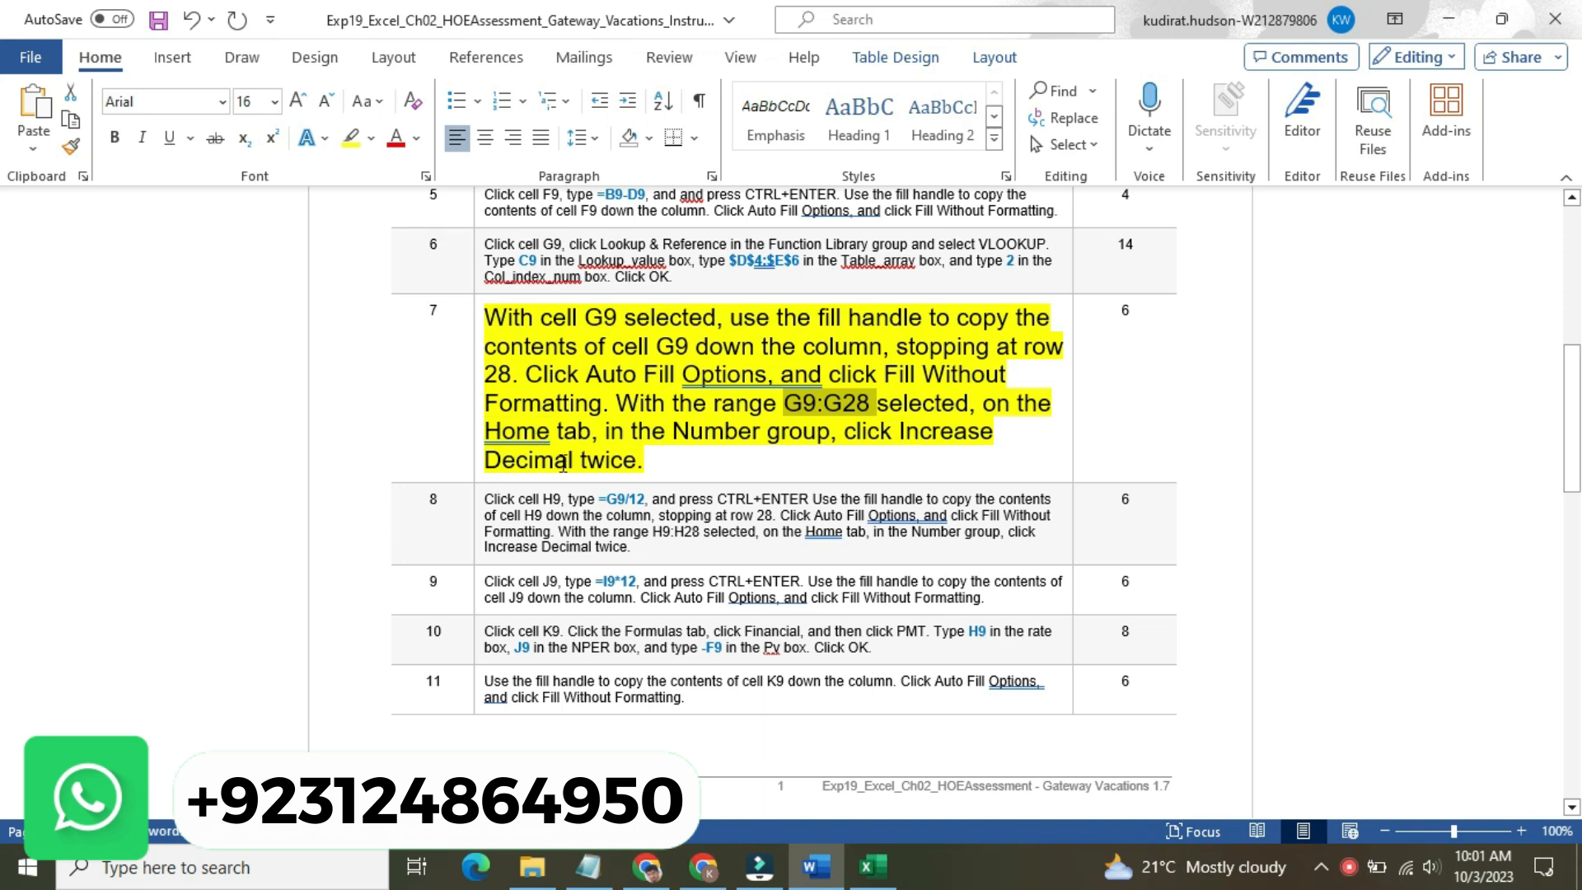
Switch to the Excel workbook and format range G9:G28 as Percentage with 0 decimal places
left_click(873, 867)
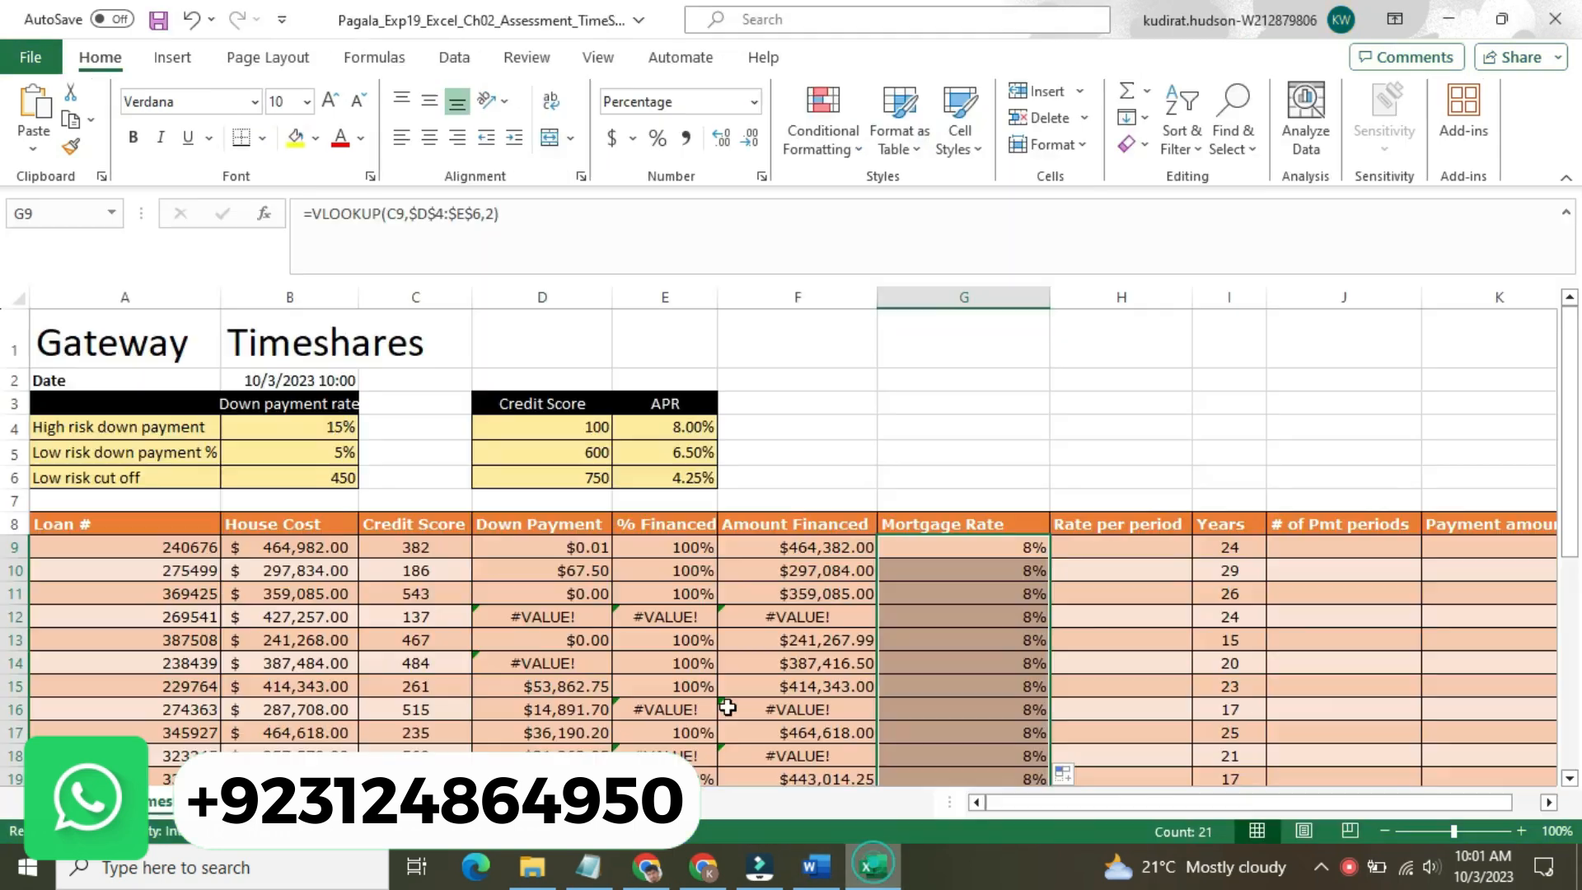
left_click(76, 206)
type("G9:G28")
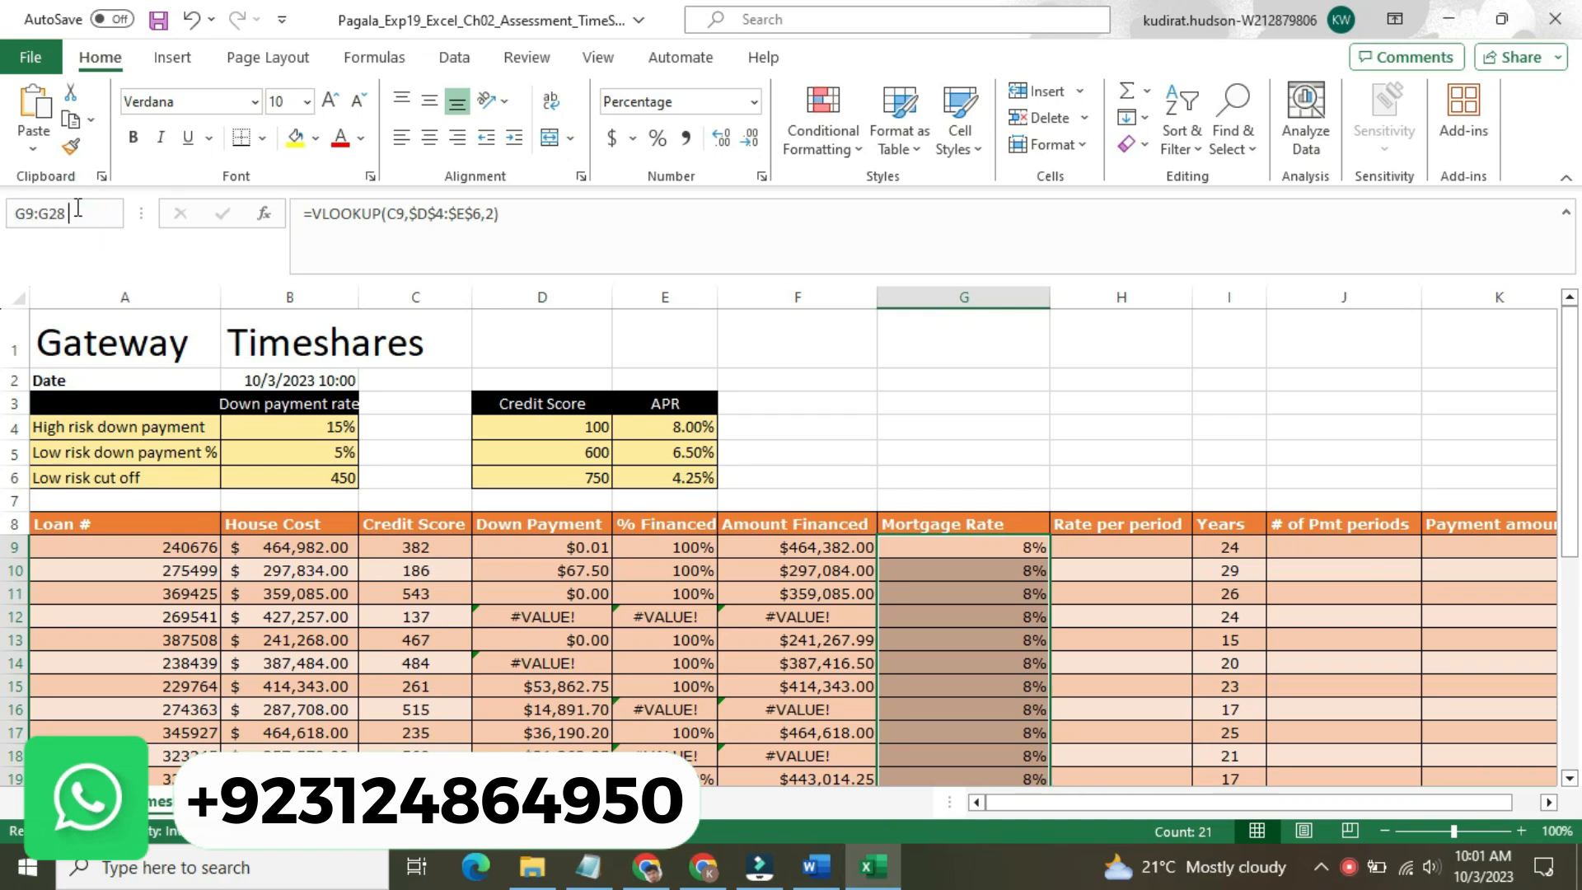
key("Return")
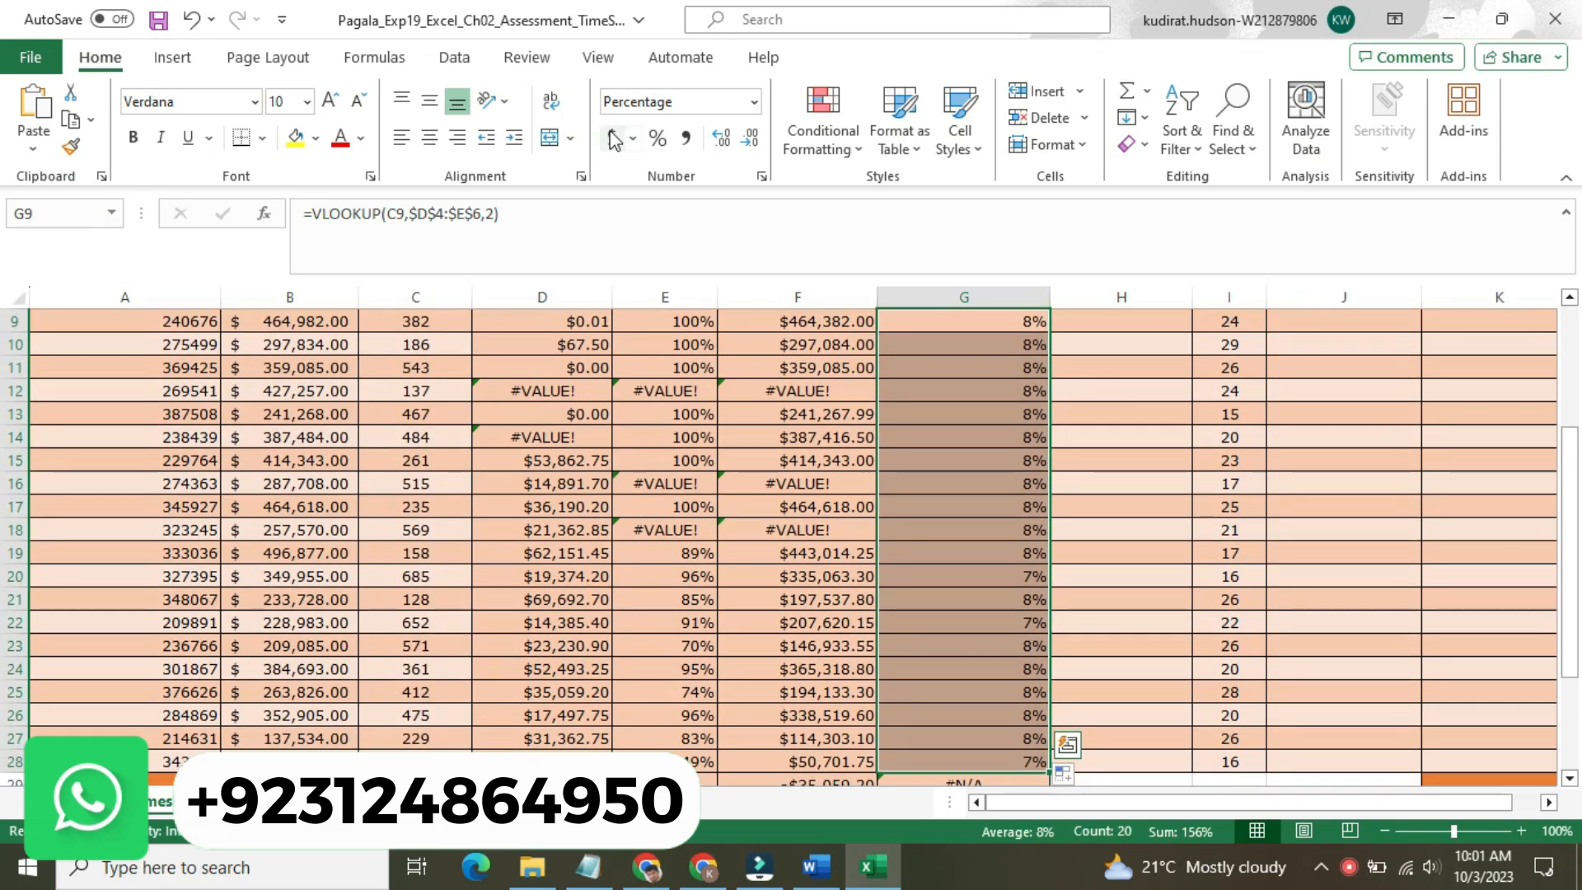
left_click(761, 176)
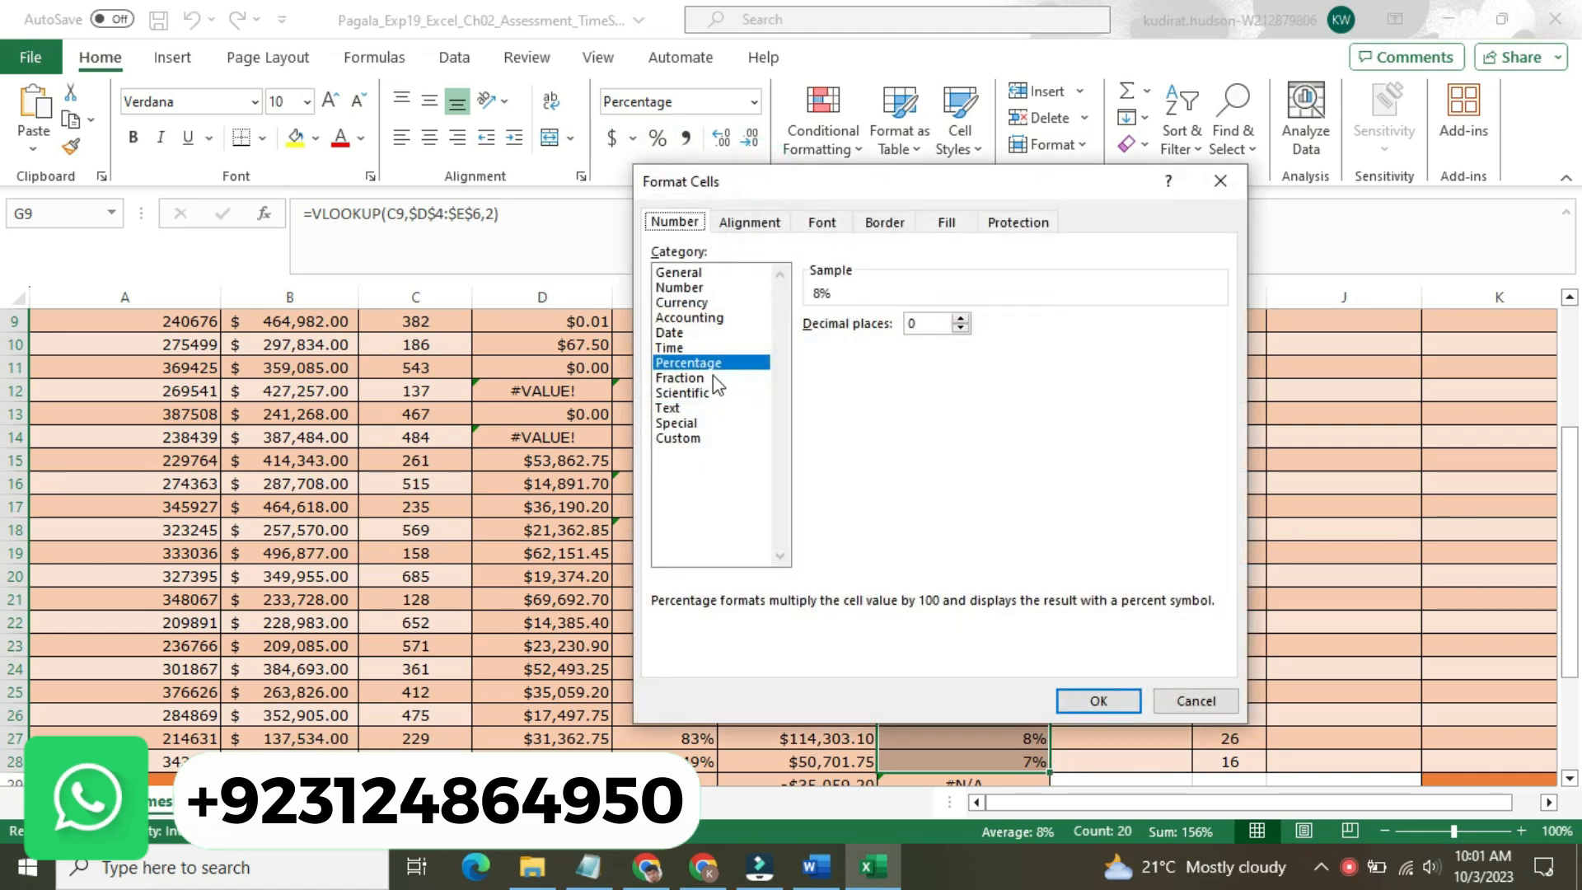
left_click(959, 328)
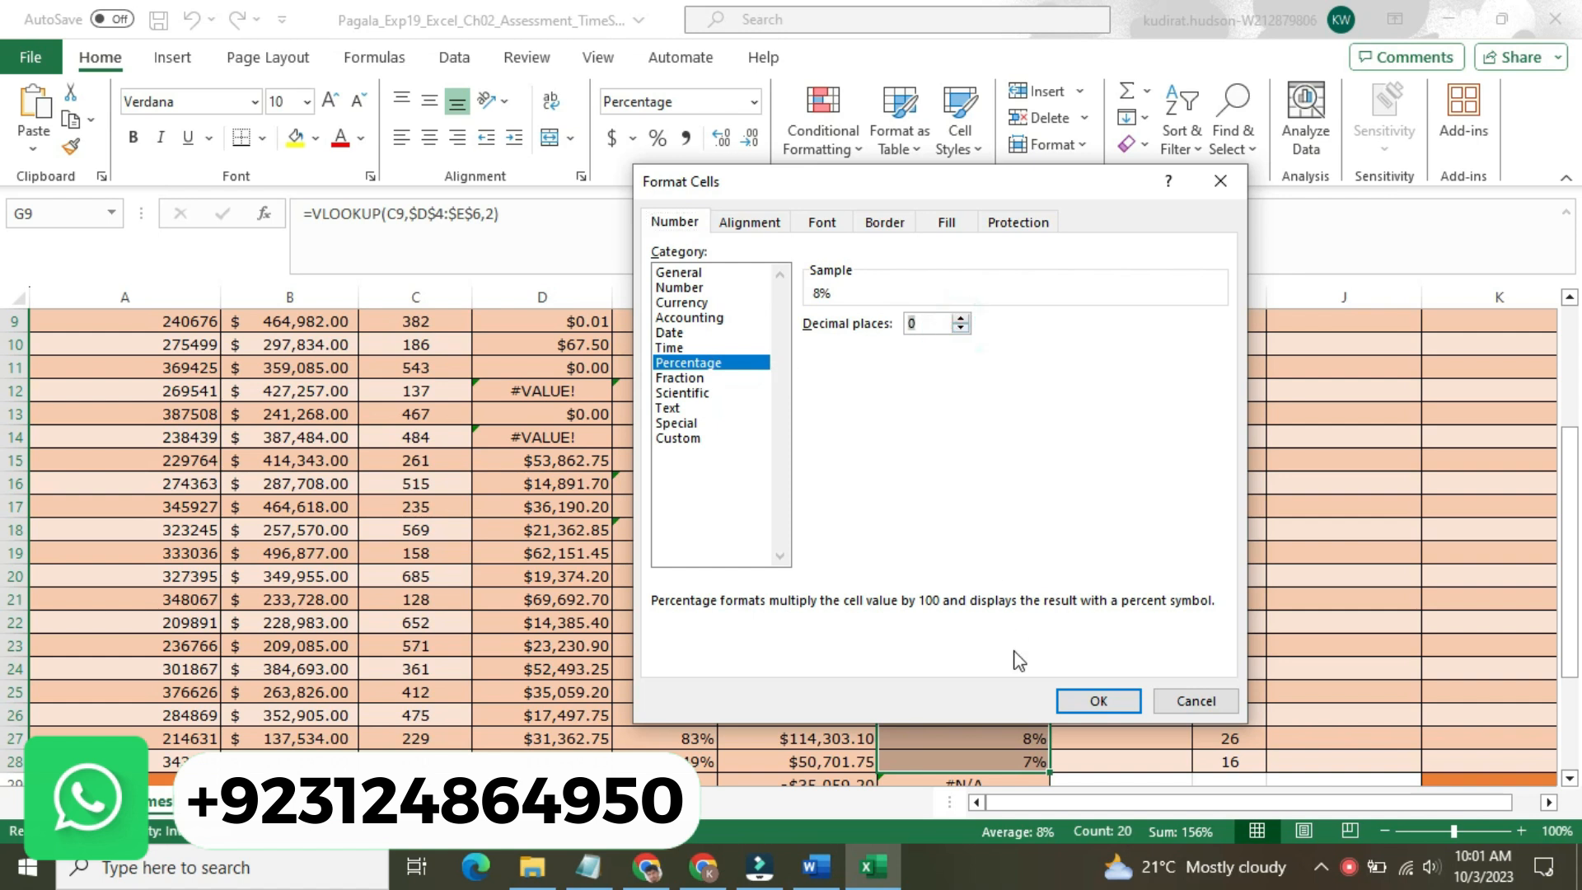
left_click(1071, 700)
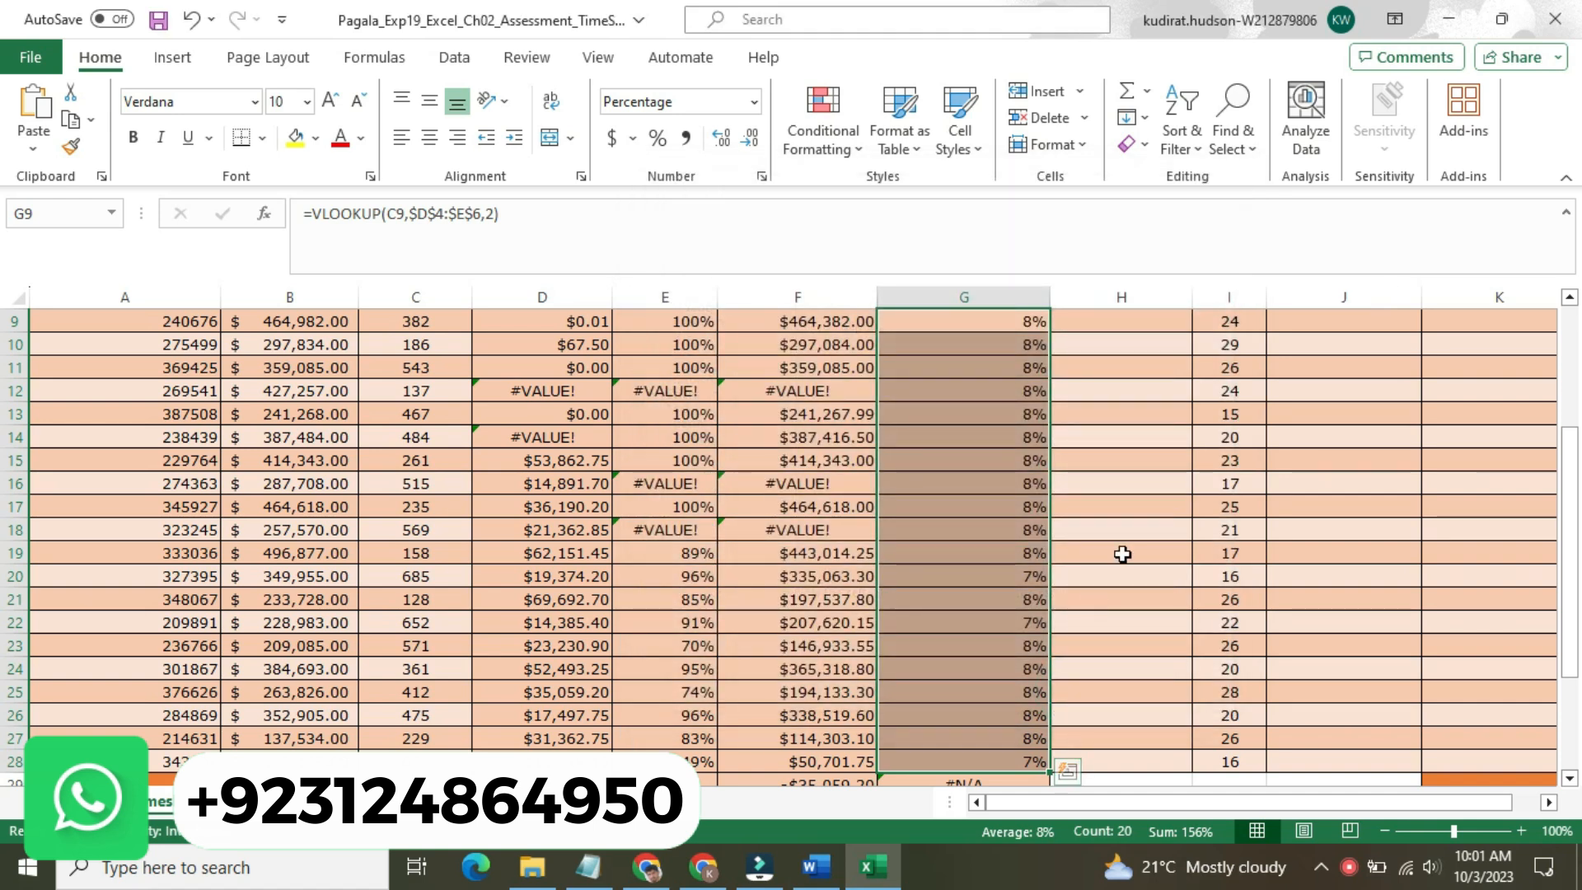
Check the lower rows of the Mortgage Rate column and the lookup formula in Total row cell G29
left_click(1122, 554)
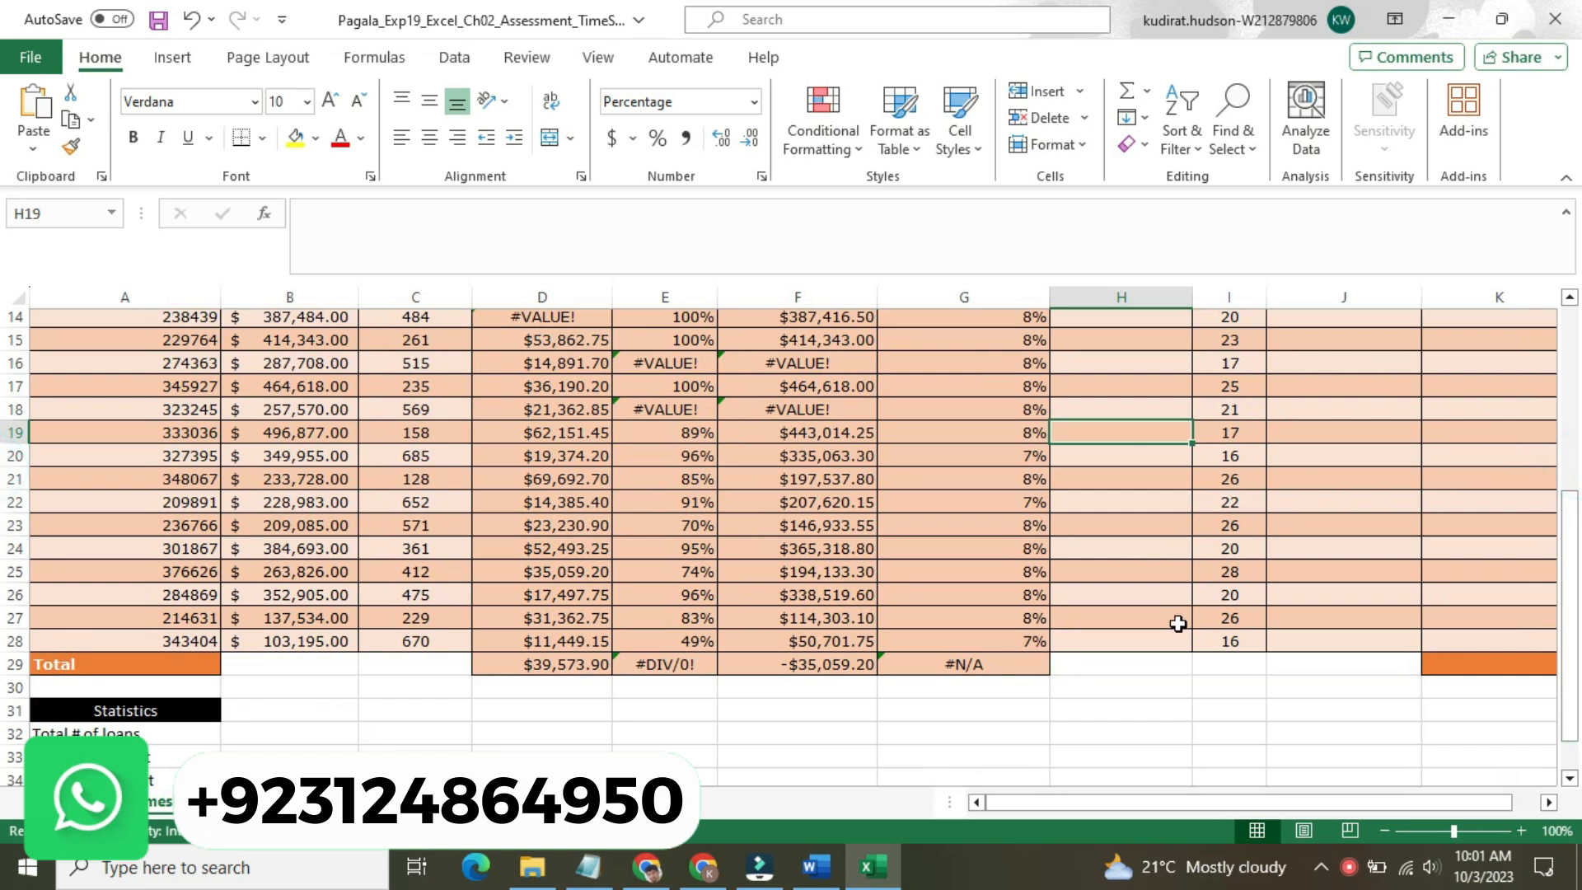
left_click(1021, 669)
left_click(1038, 668)
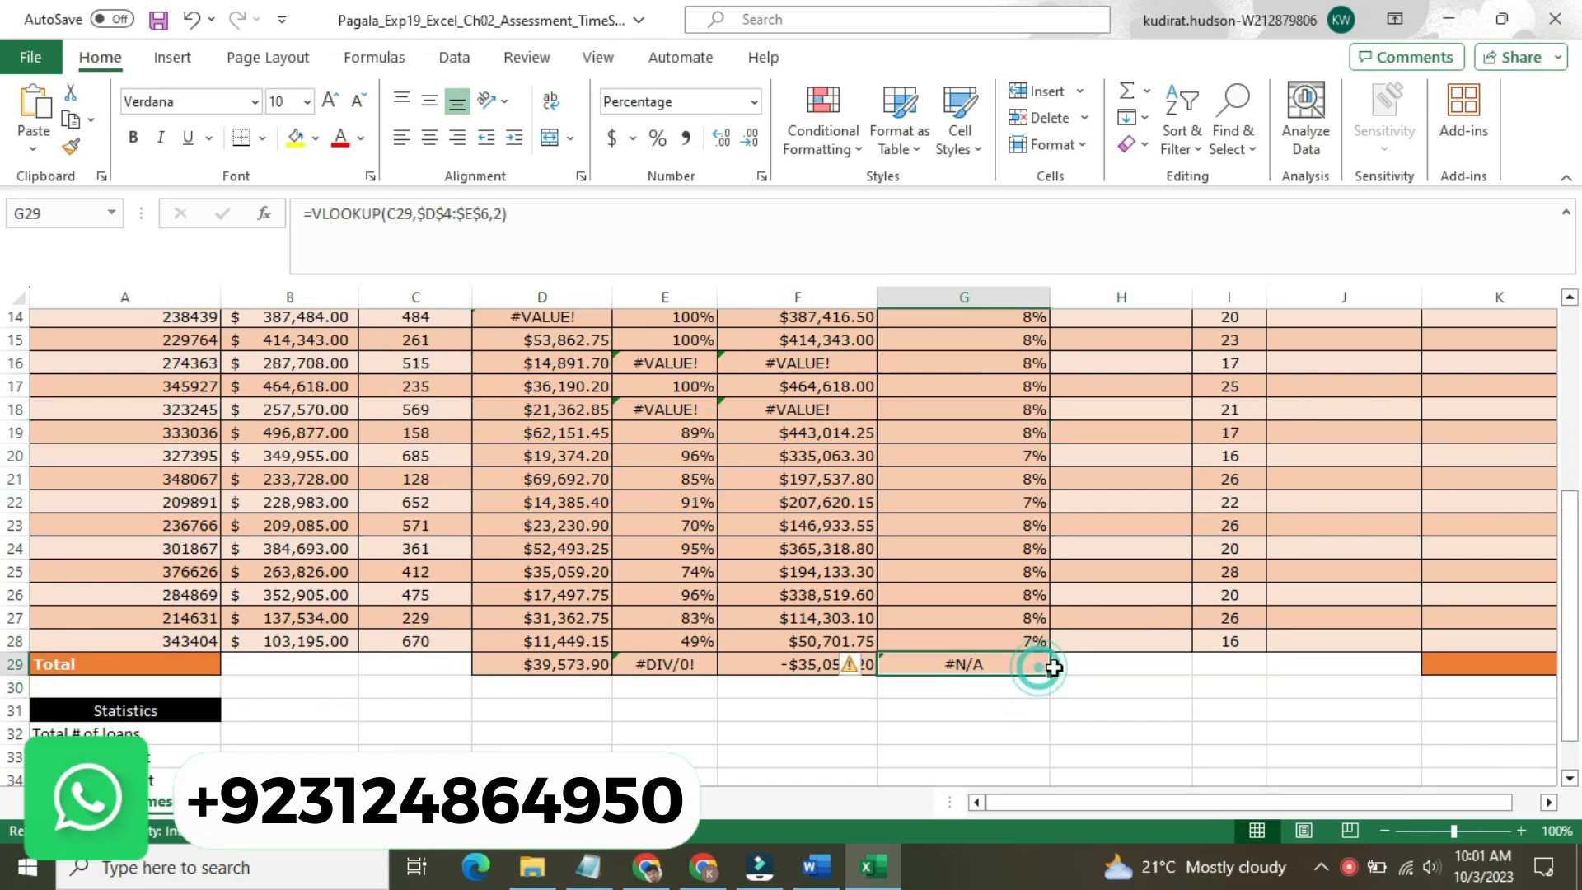
left_click_drag(1020, 664, 1059, 662)
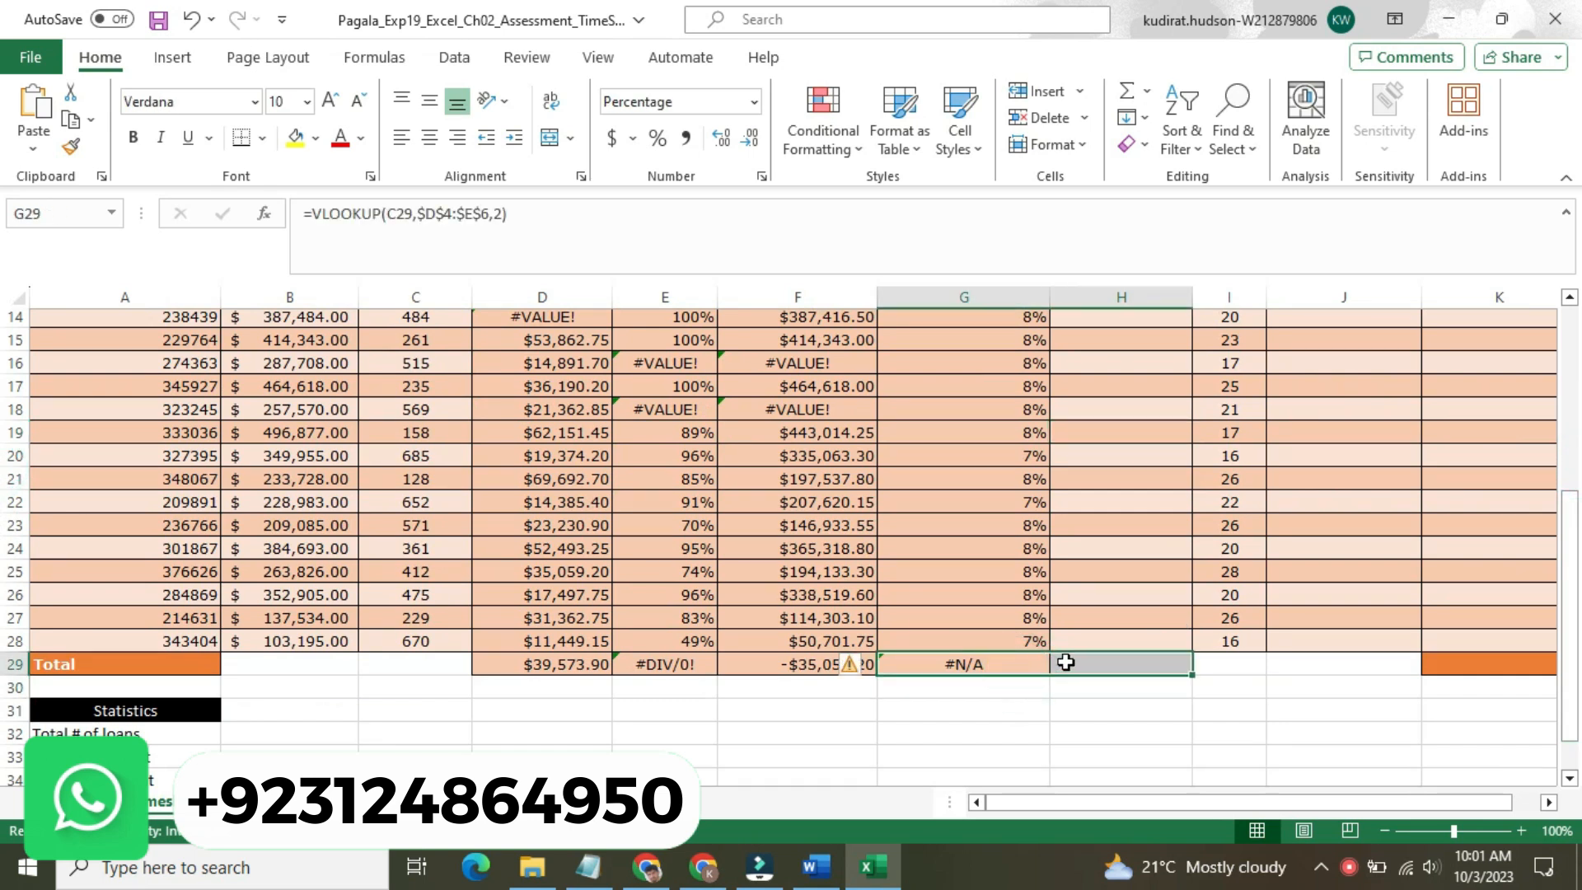
left_click(1055, 715)
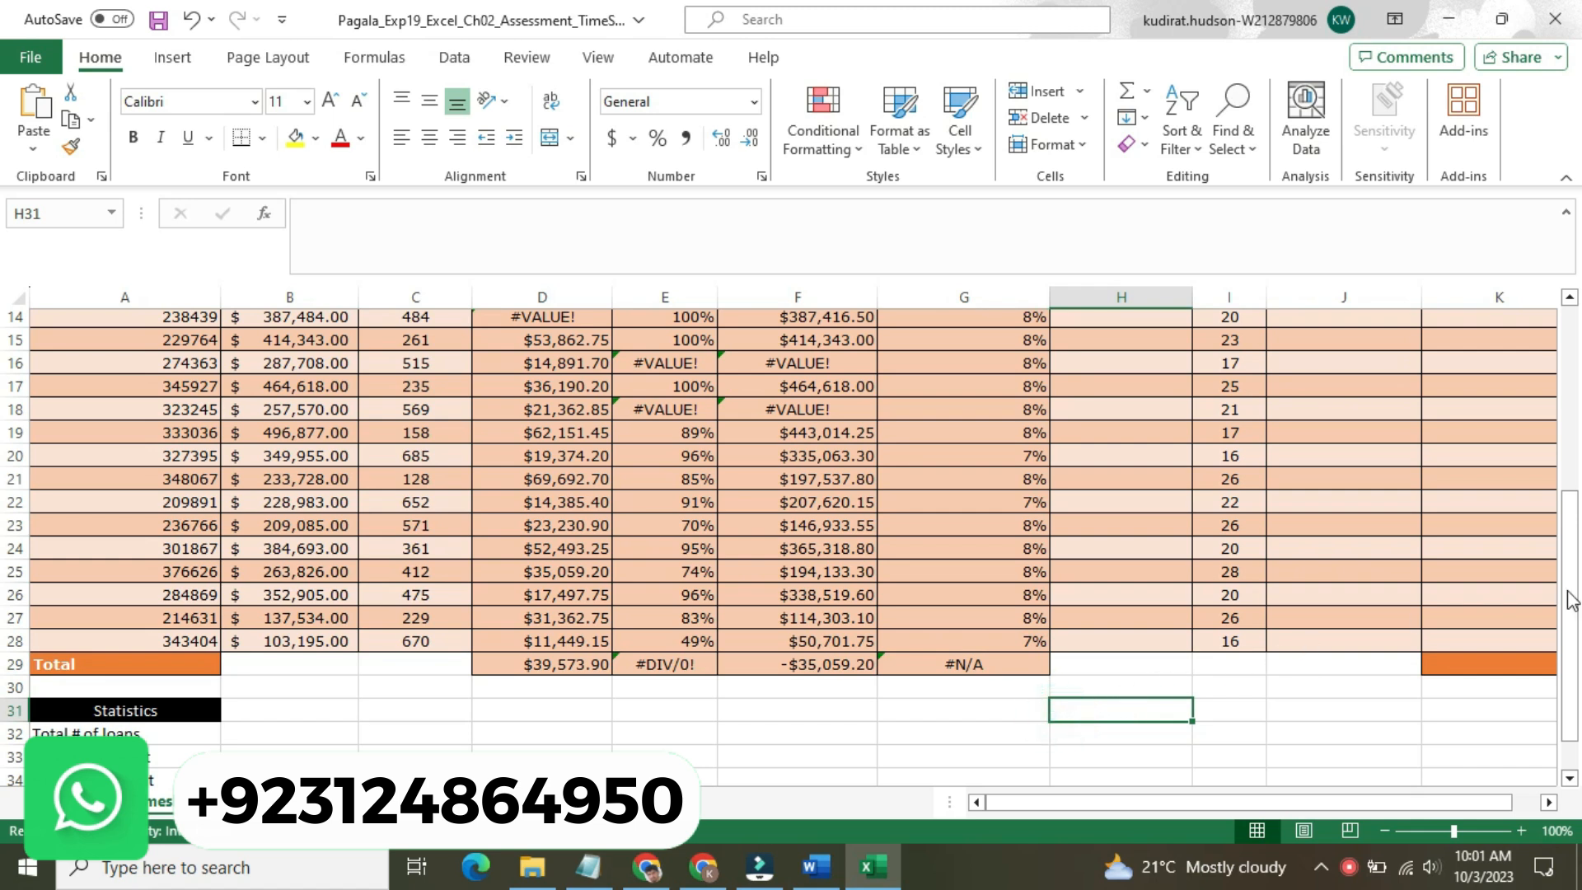
left_click_drag(1578, 593, 1577, 448)
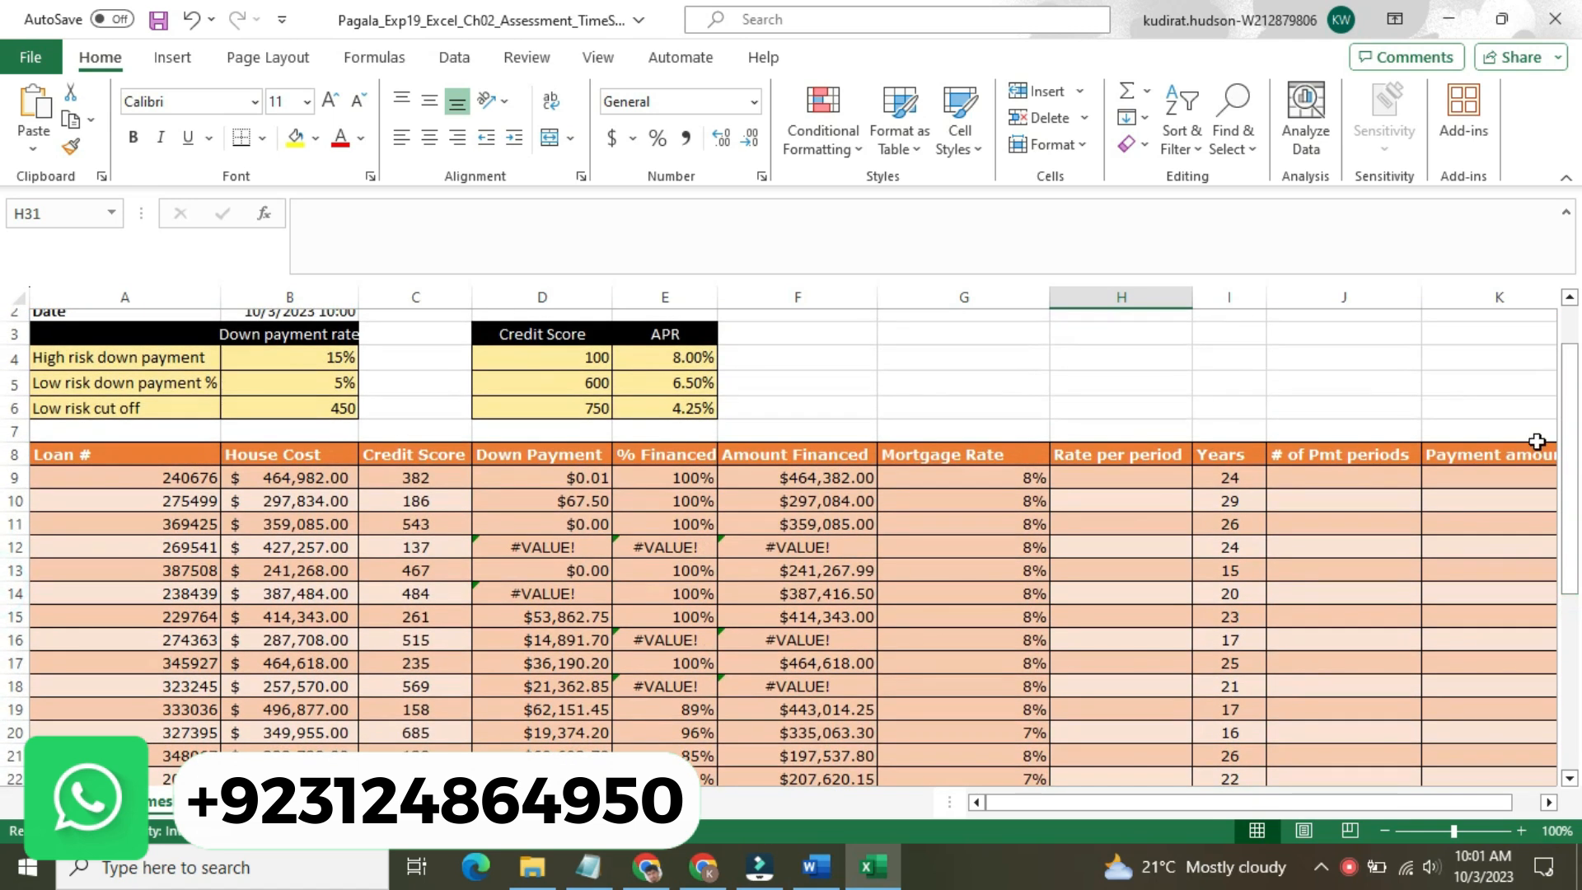
Switch to the Word instructions, set the step 7 text back to 9 pt and remove its highlight
left_click(816, 867)
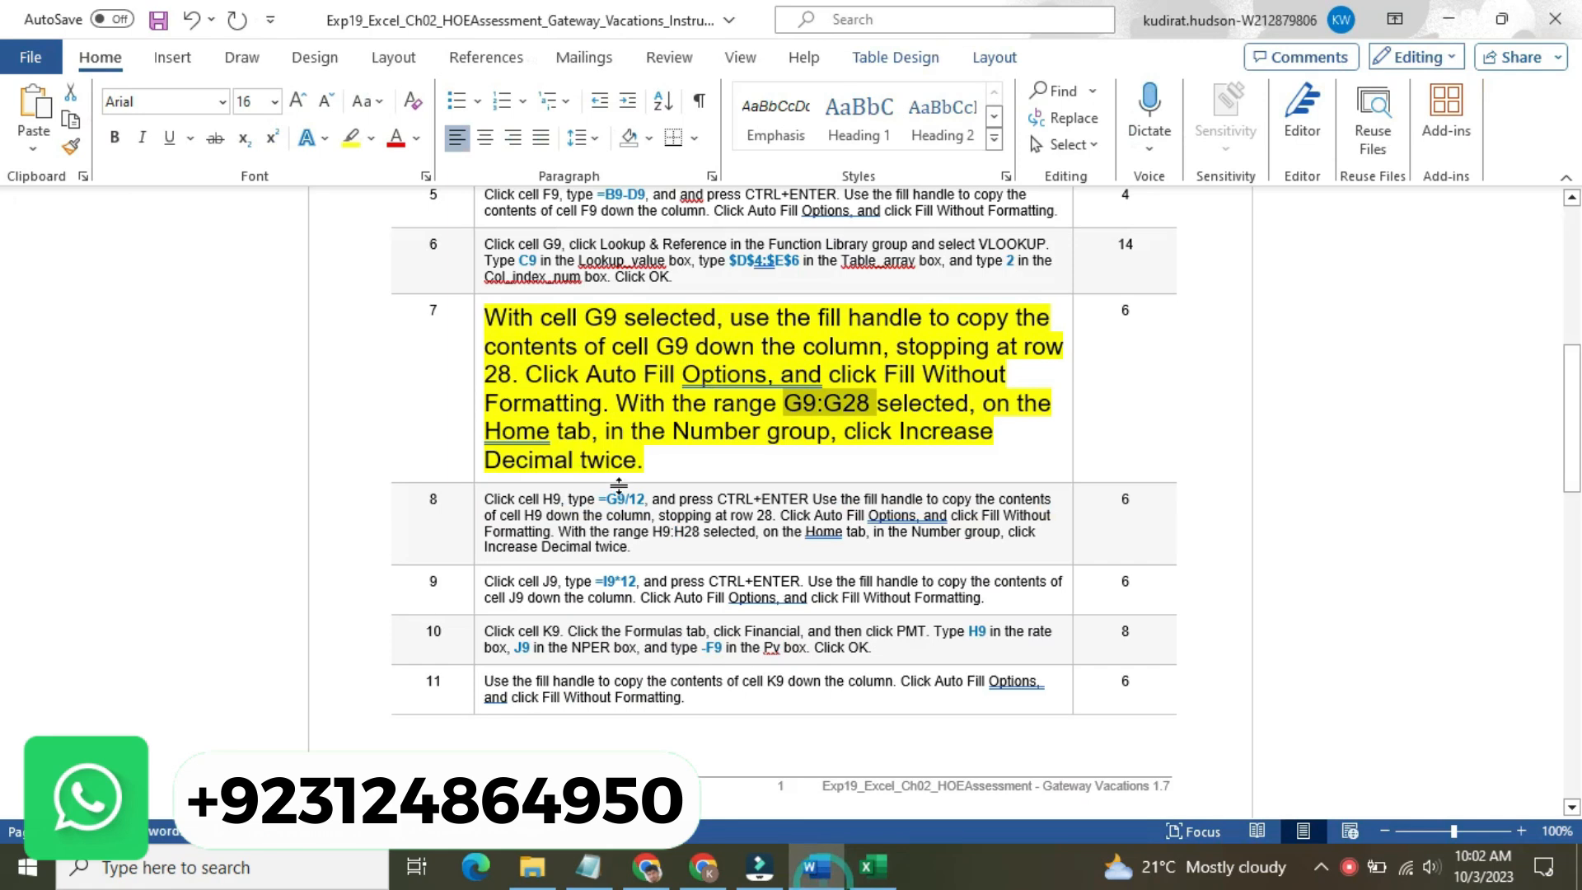
left_click(475, 400)
left_click(607, 321)
left_click(599, 385)
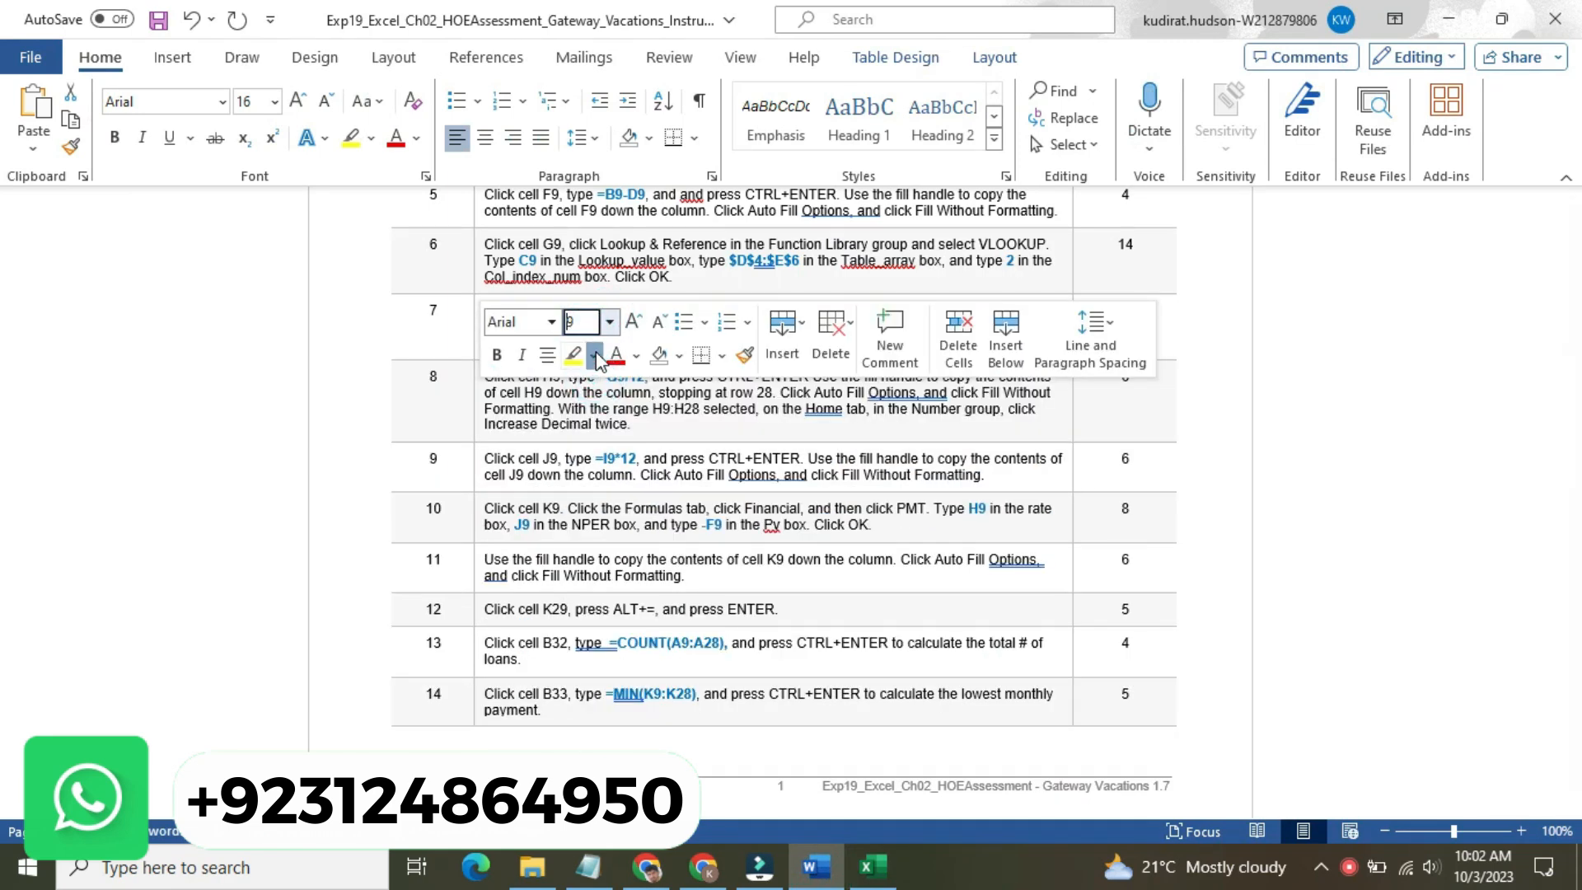
left_click(594, 355)
left_click(631, 499)
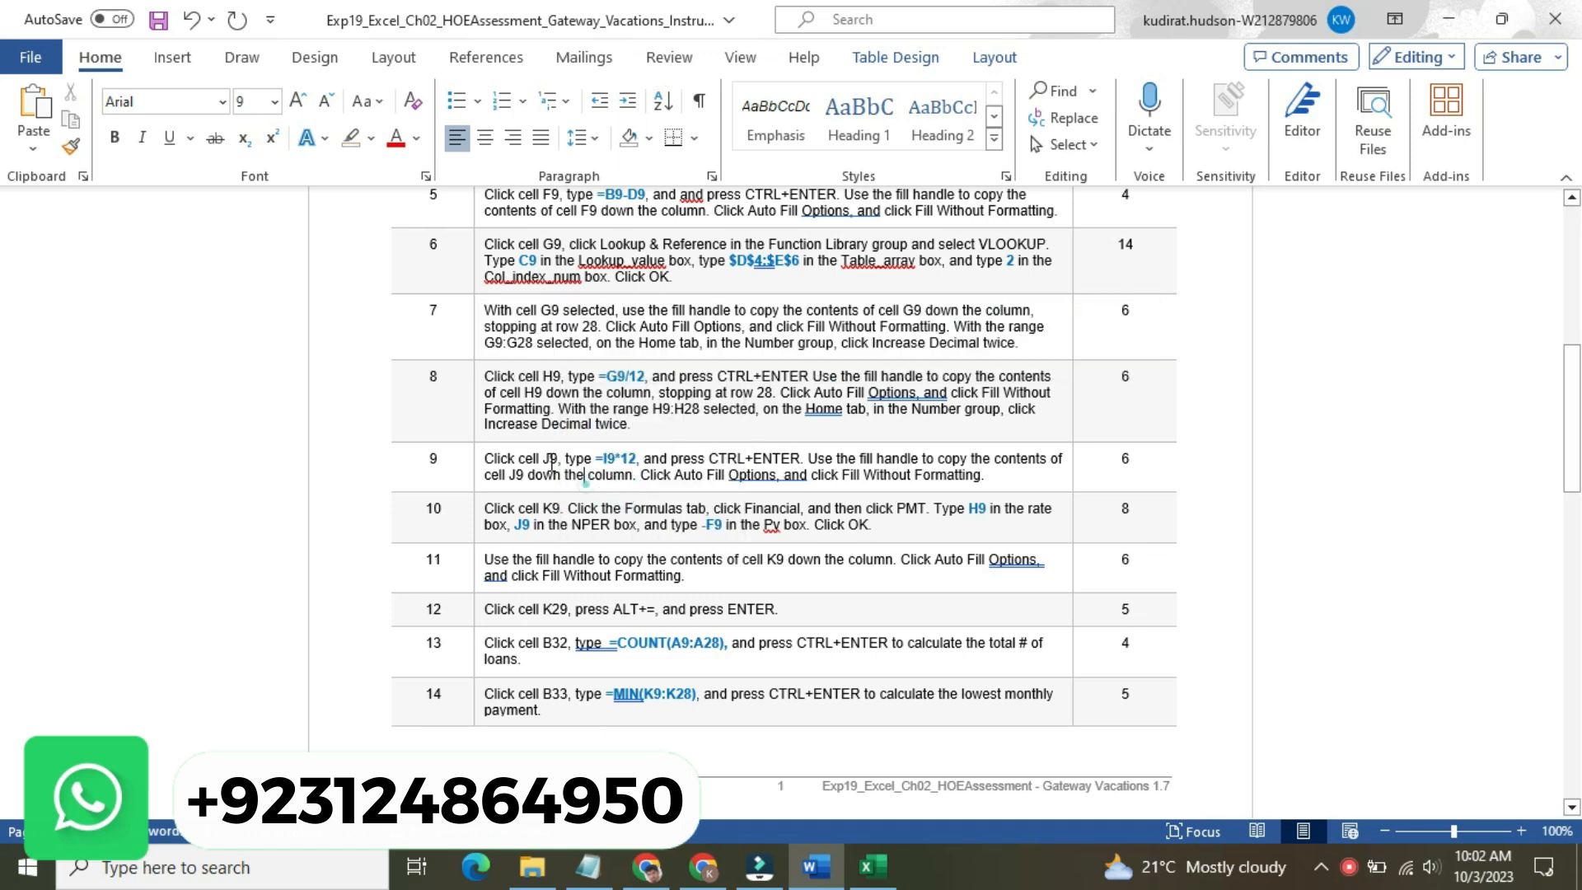
Set the step 8 instruction text to 16 pt, highlight it in yellow and select its H9 cell reference
left_click(475, 391)
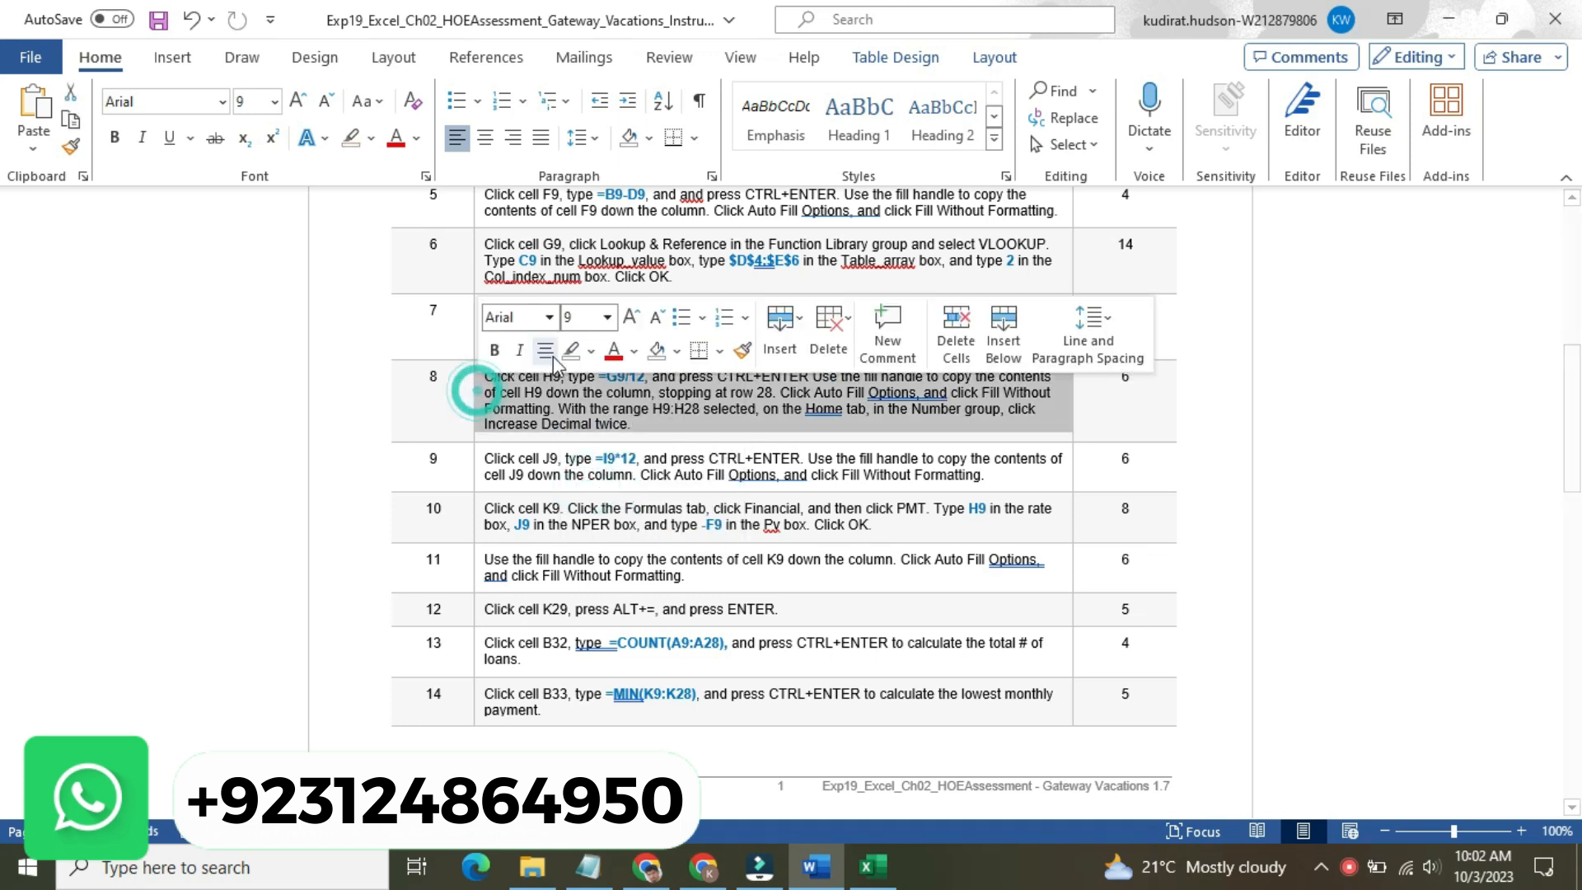
left_click(607, 318)
left_click(583, 506)
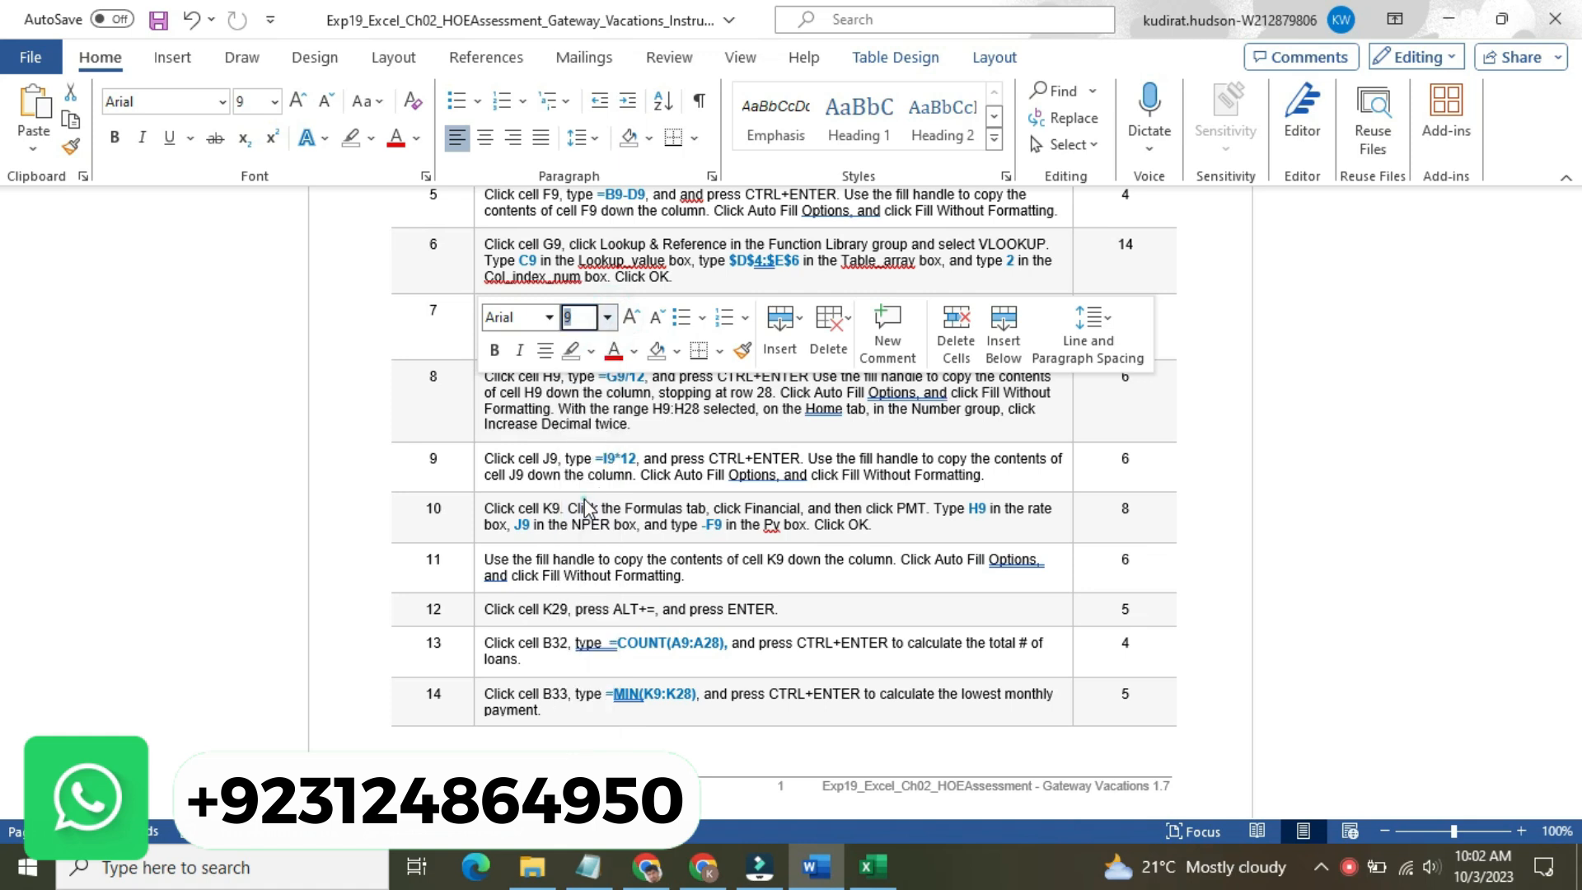
left_click(593, 352)
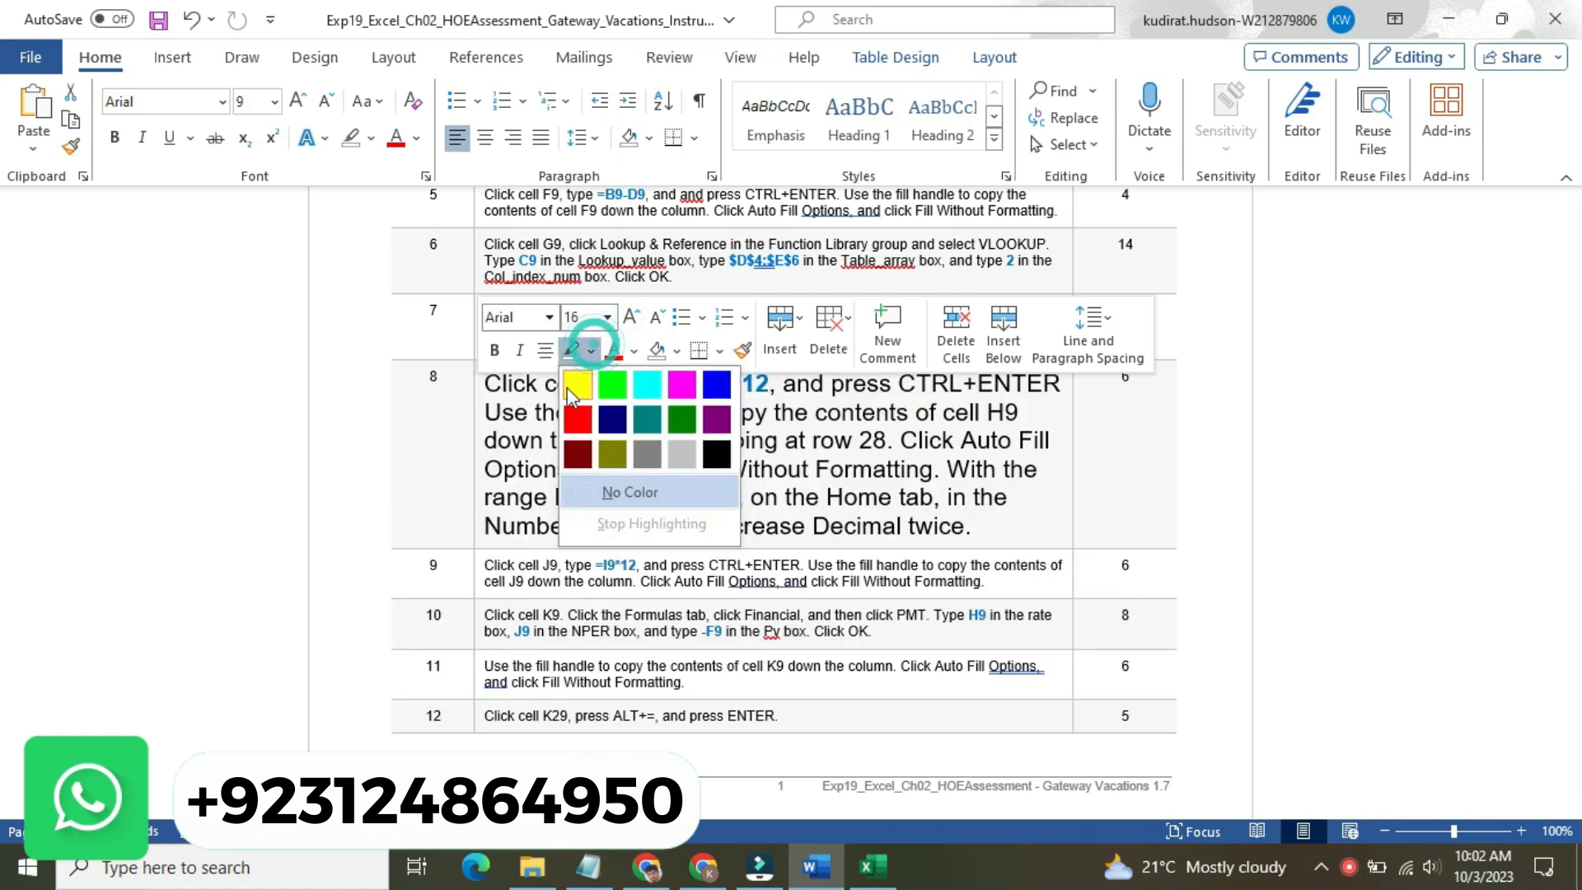
left_click(566, 384)
left_click(514, 383)
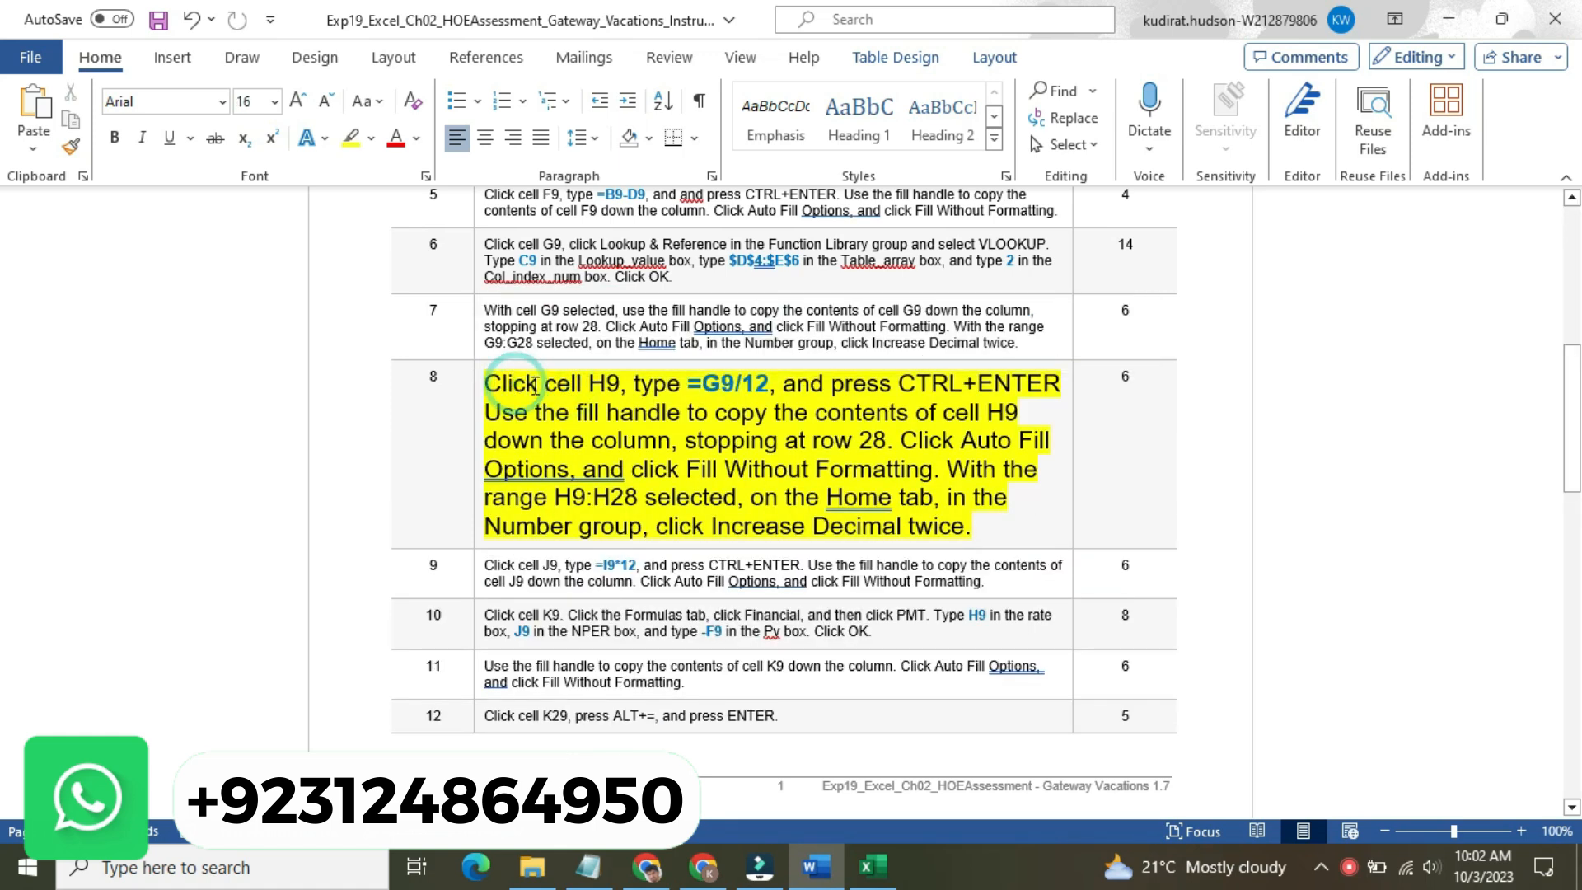
double_click(594, 384)
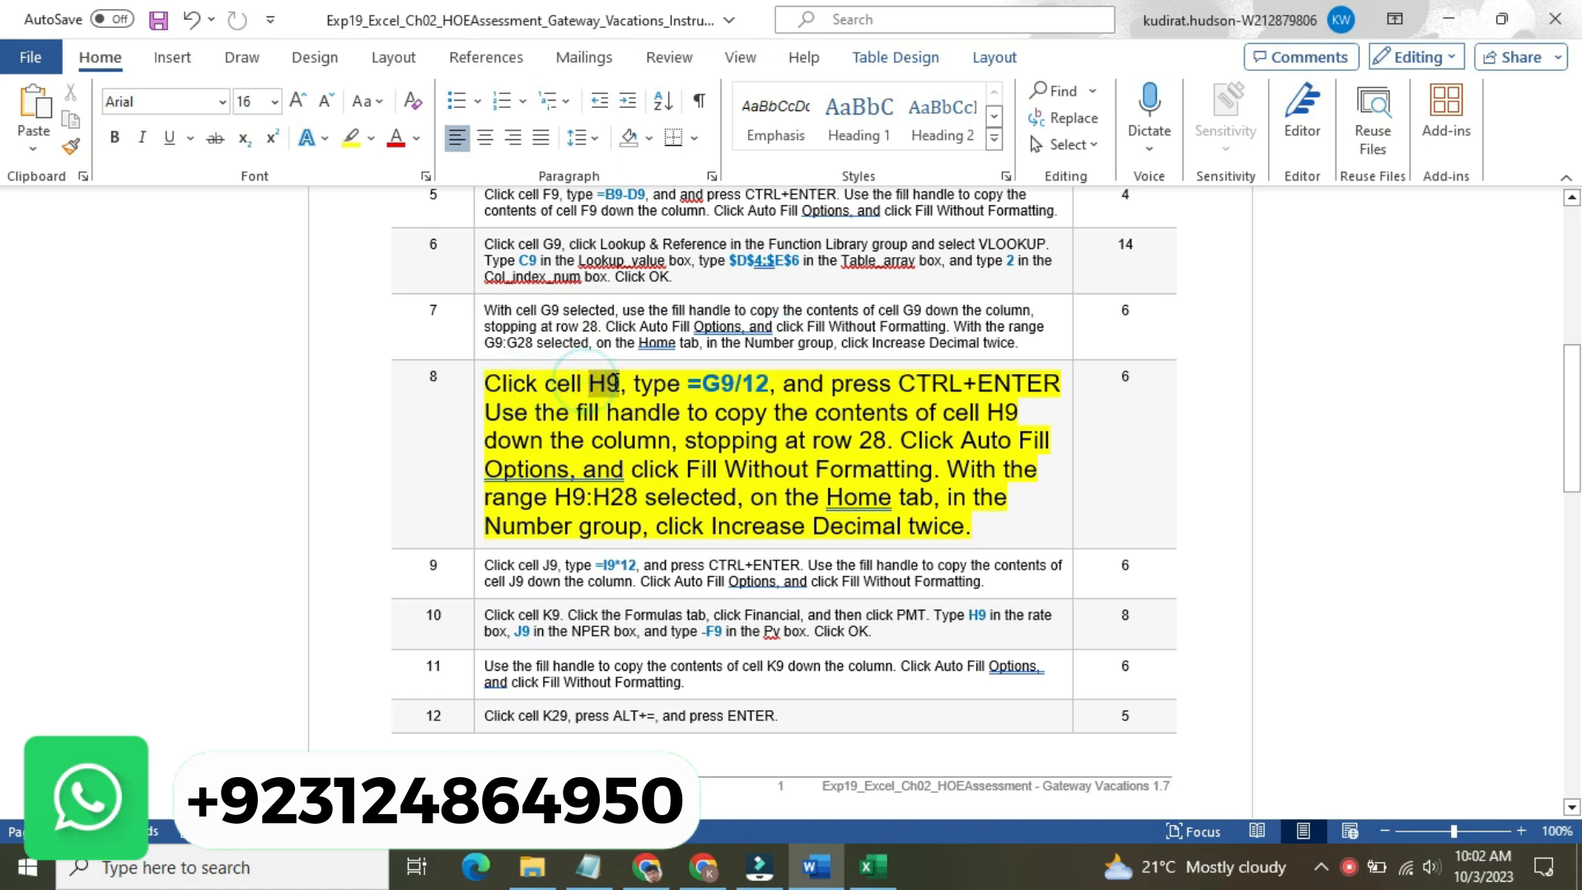
Switch to the Excel workbook to select cell H9, and return to the Word instructions to read the rest of step 8
left_click(873, 866)
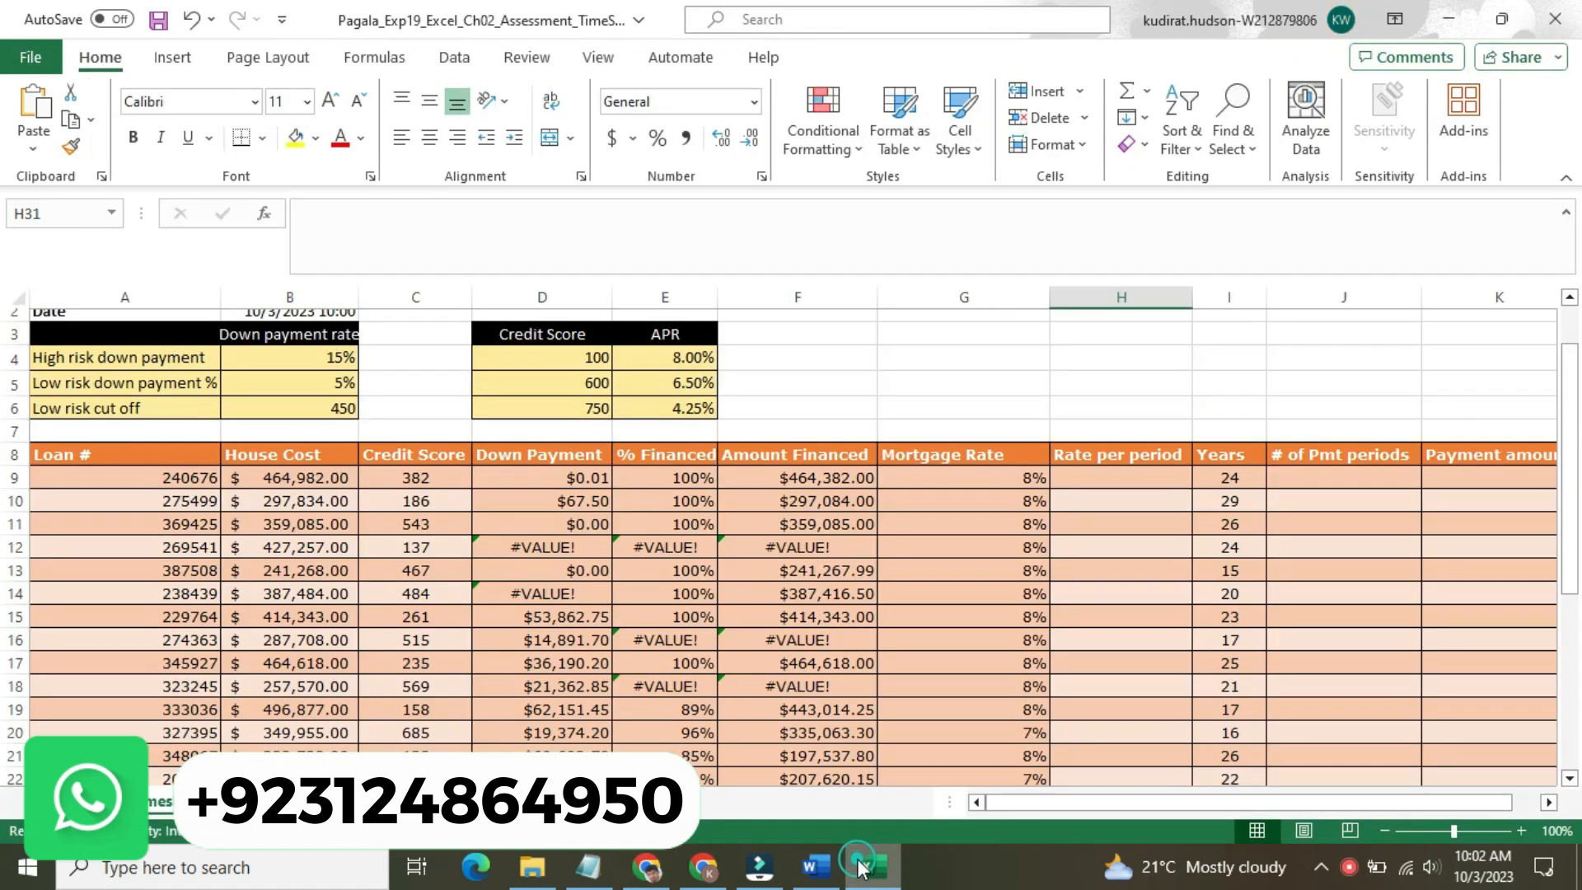
left_click(1124, 481)
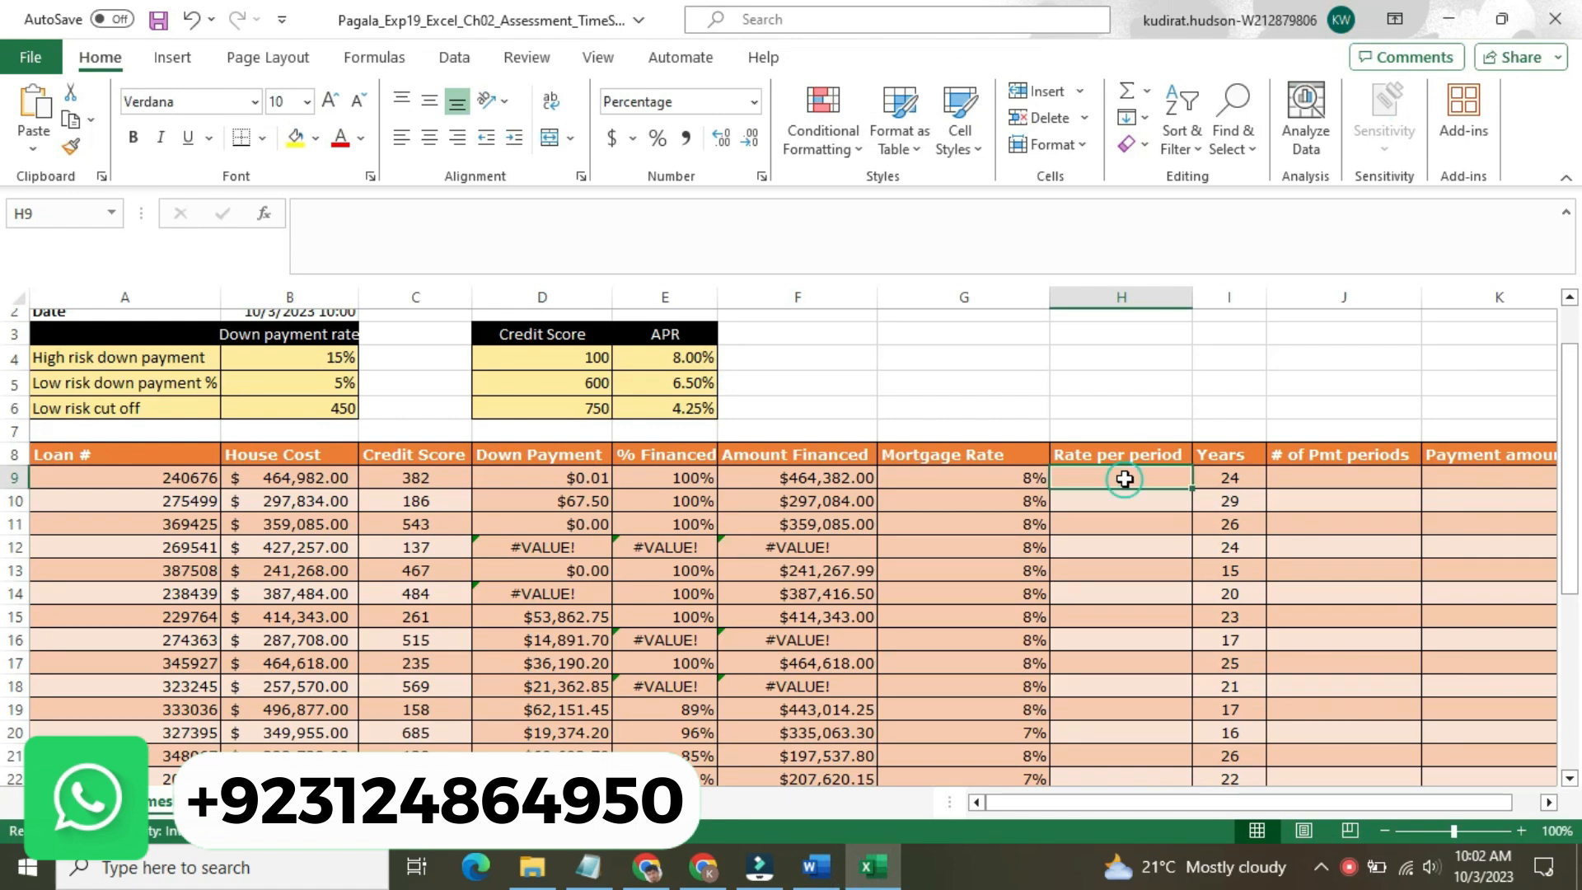
left_click(833, 857)
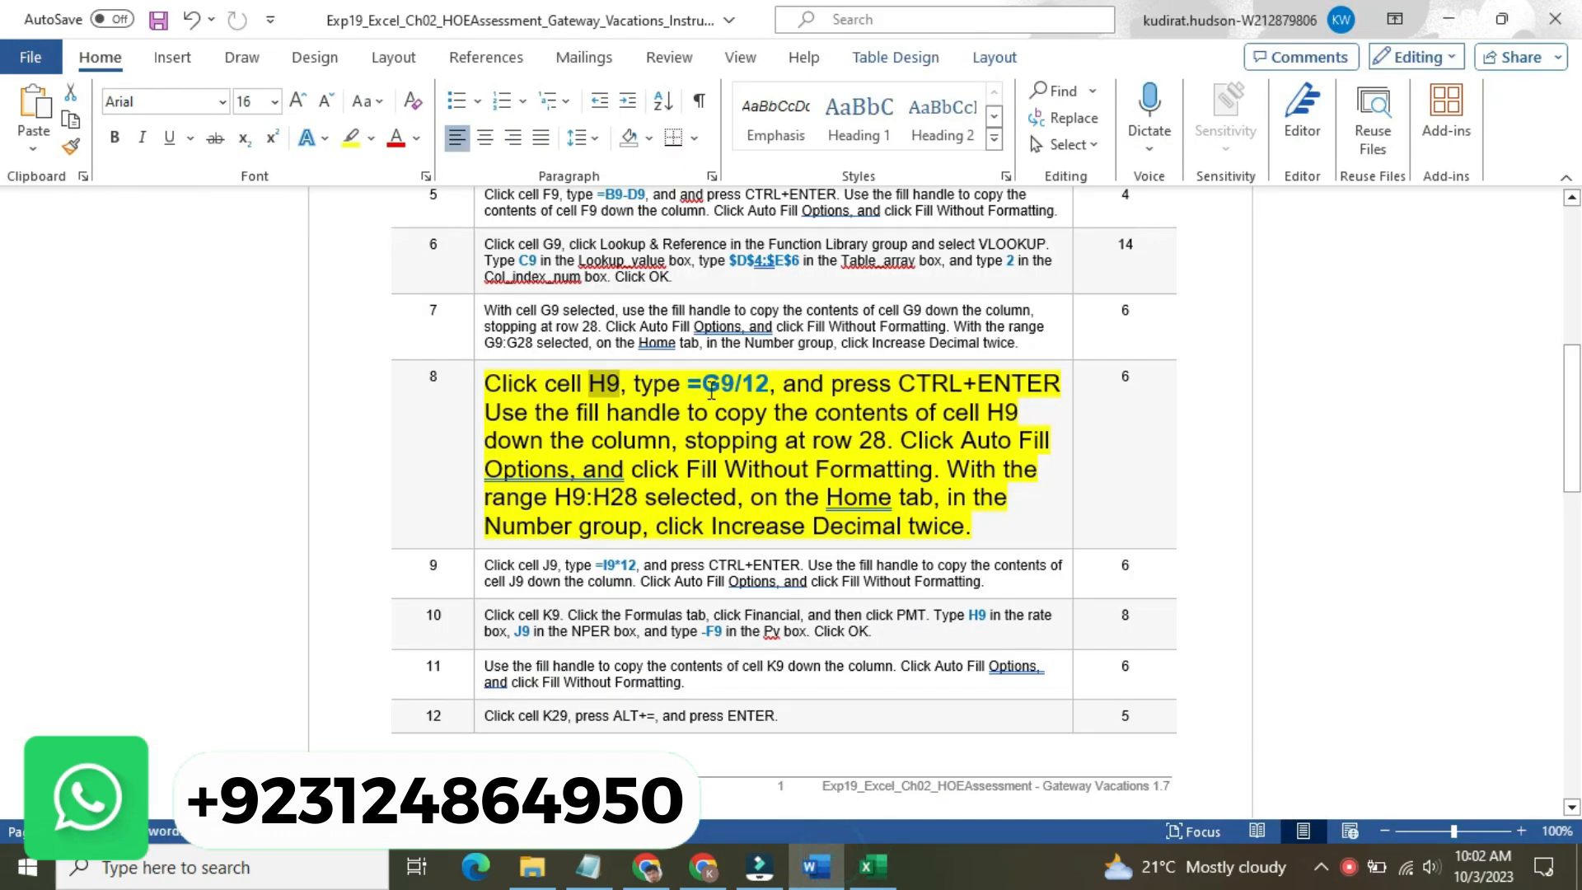
left_click_drag(635, 383, 956, 537)
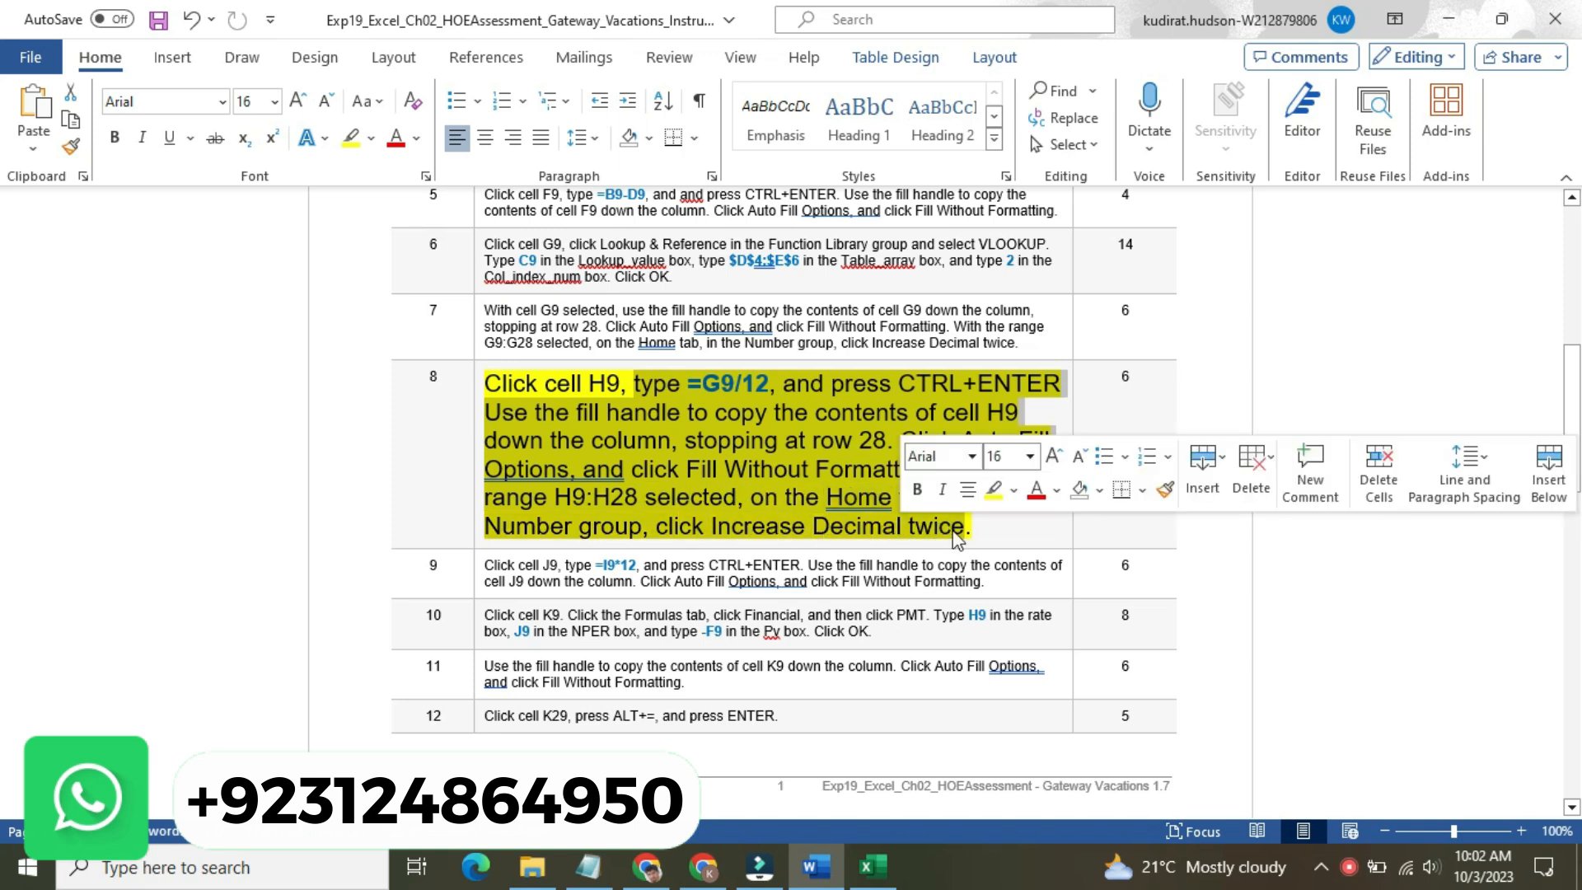
left_click(852, 507)
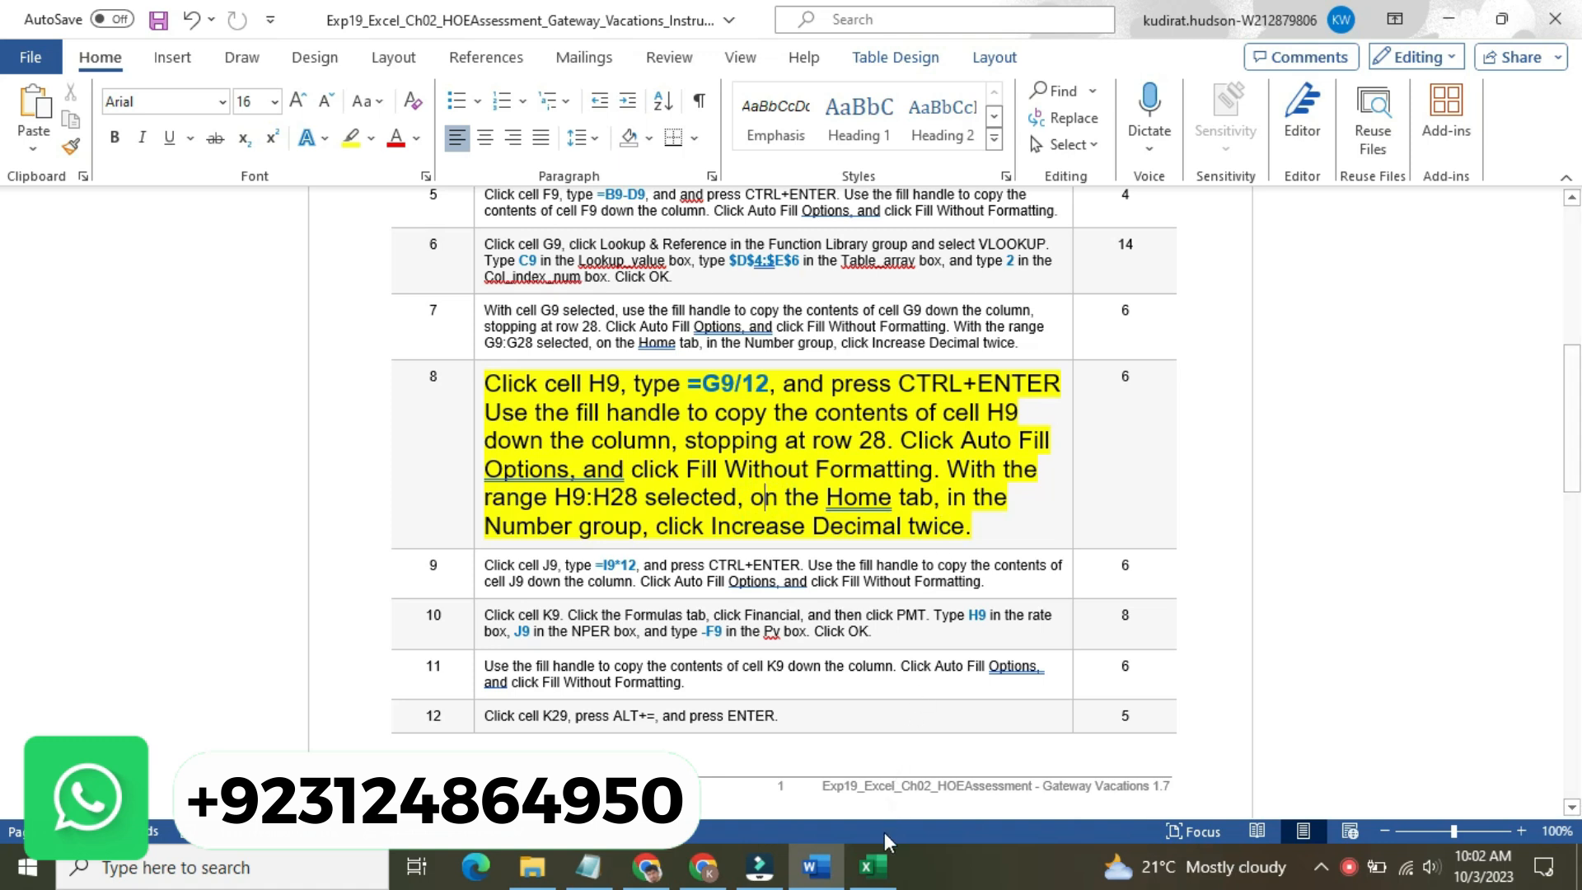
Switch to the Excel workbook and enter the formula =G9/I2 in cell H9 of the Rate per period column
mouse_move(882, 871)
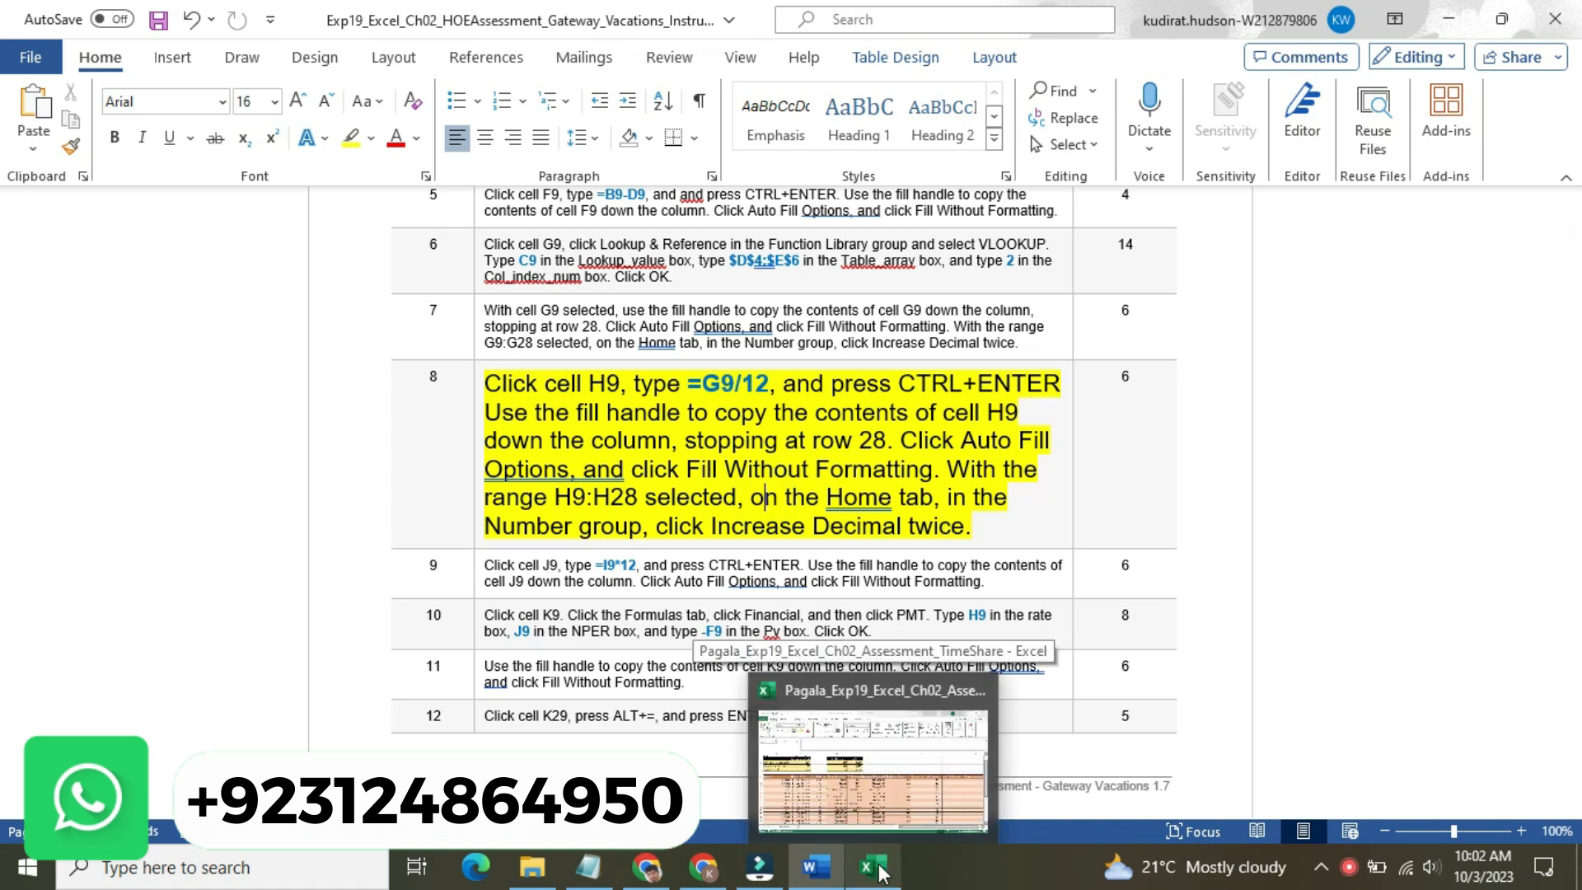
left_click(873, 770)
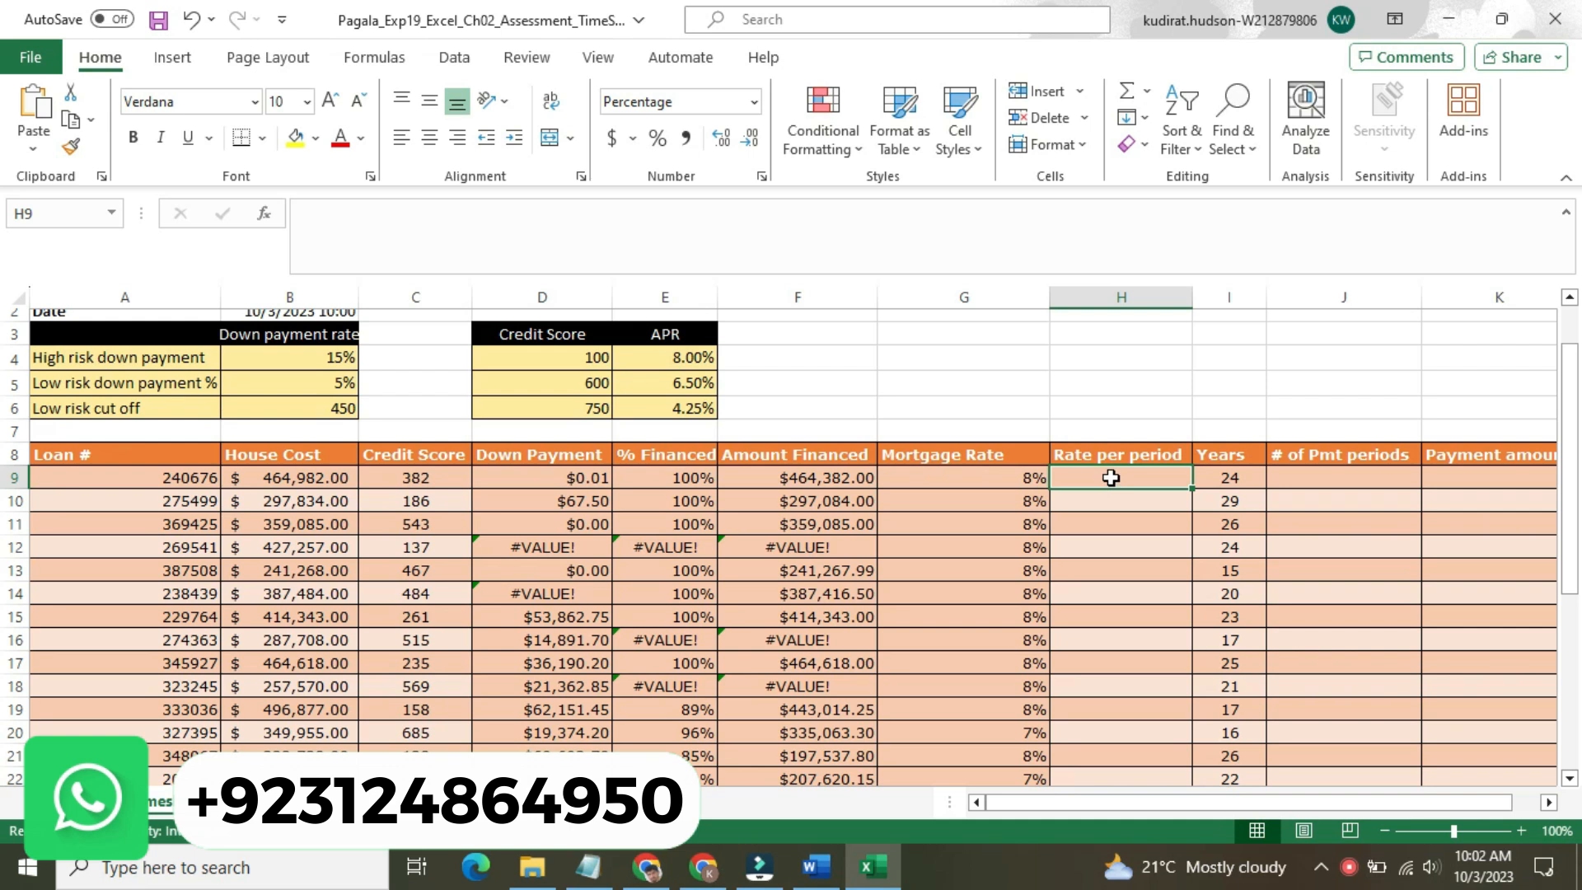
type("=")
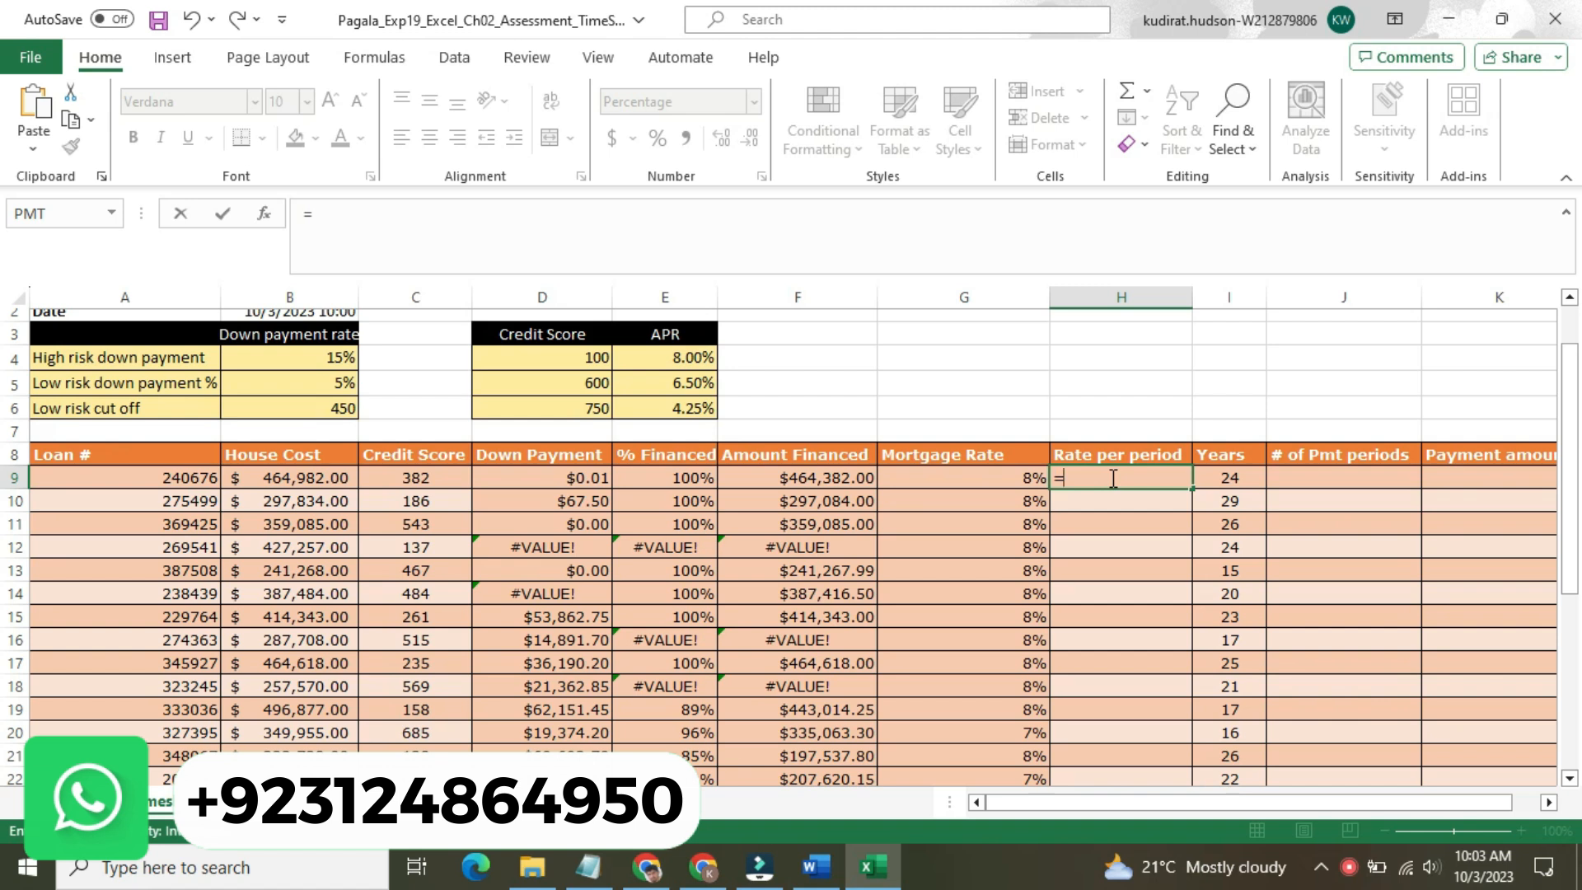
type("G9")
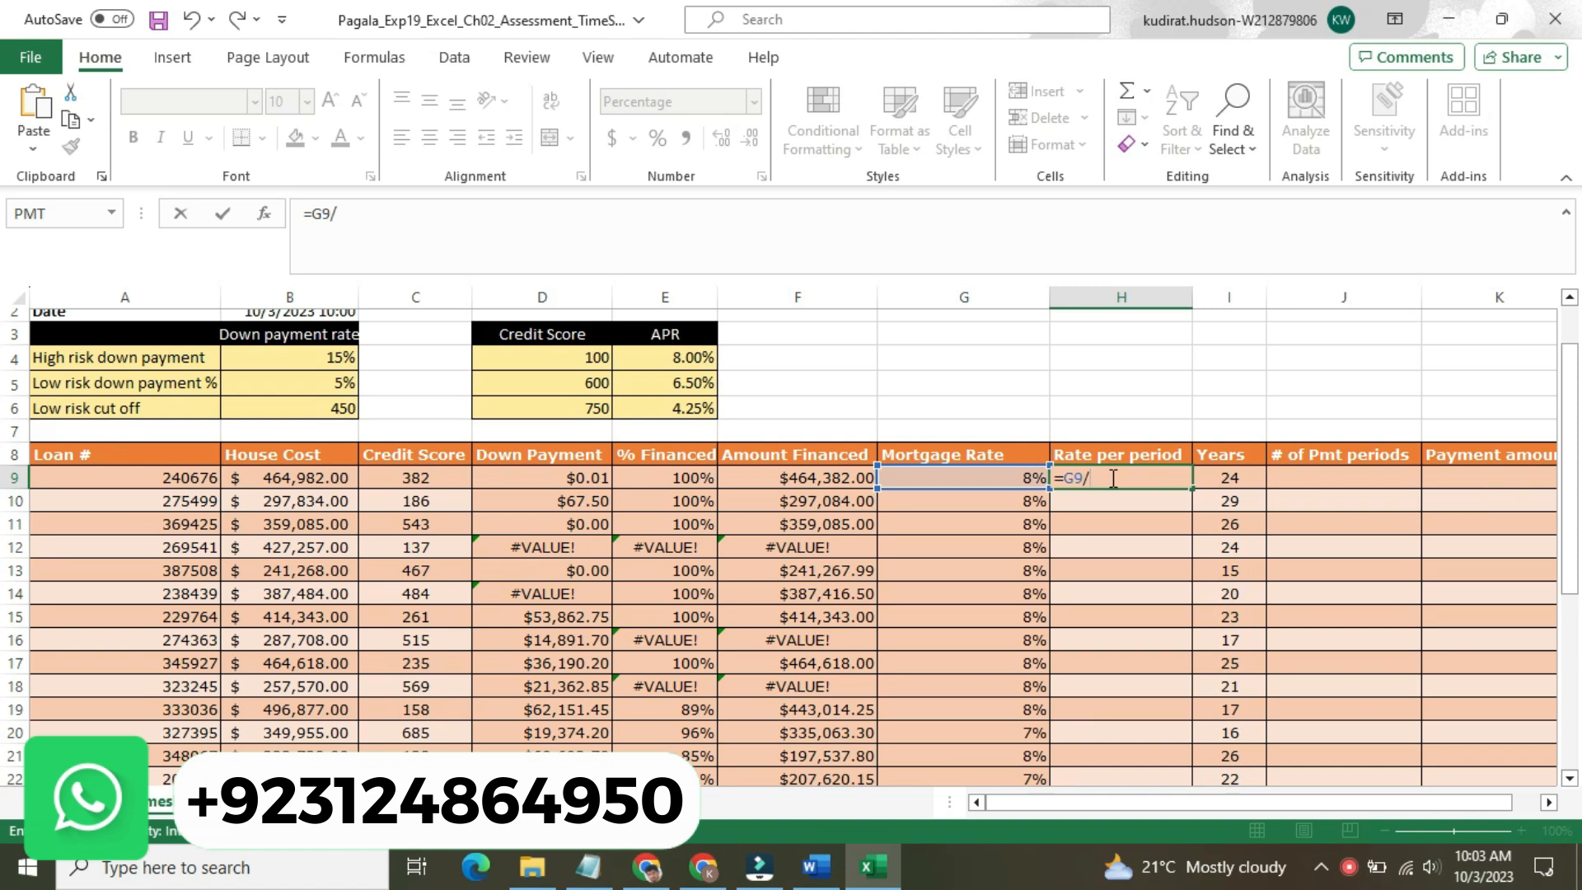
type("/I2")
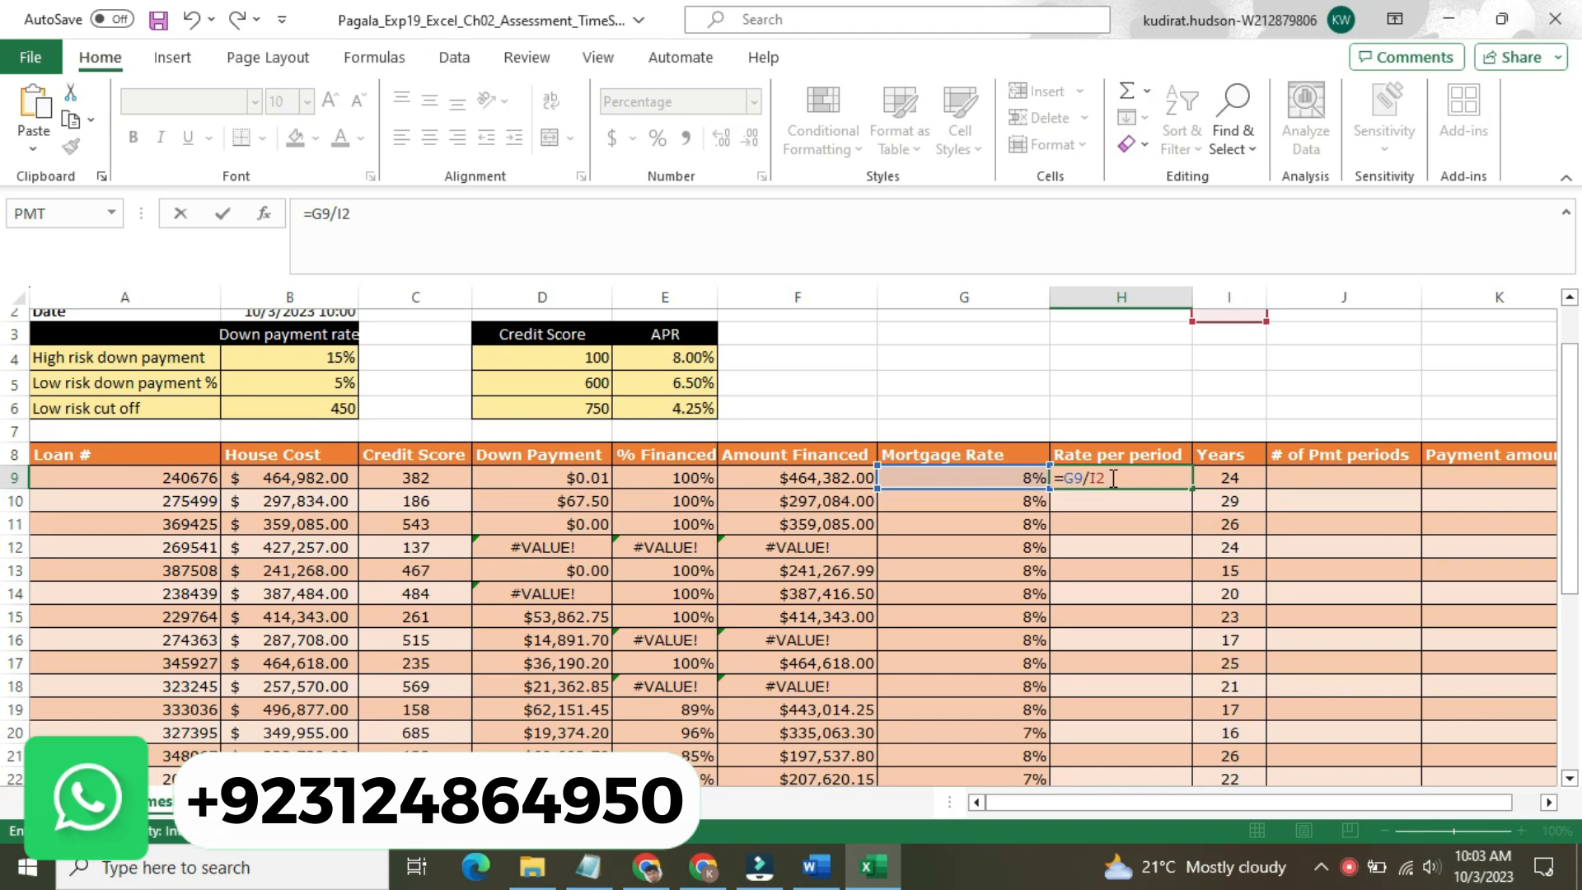
key("Return")
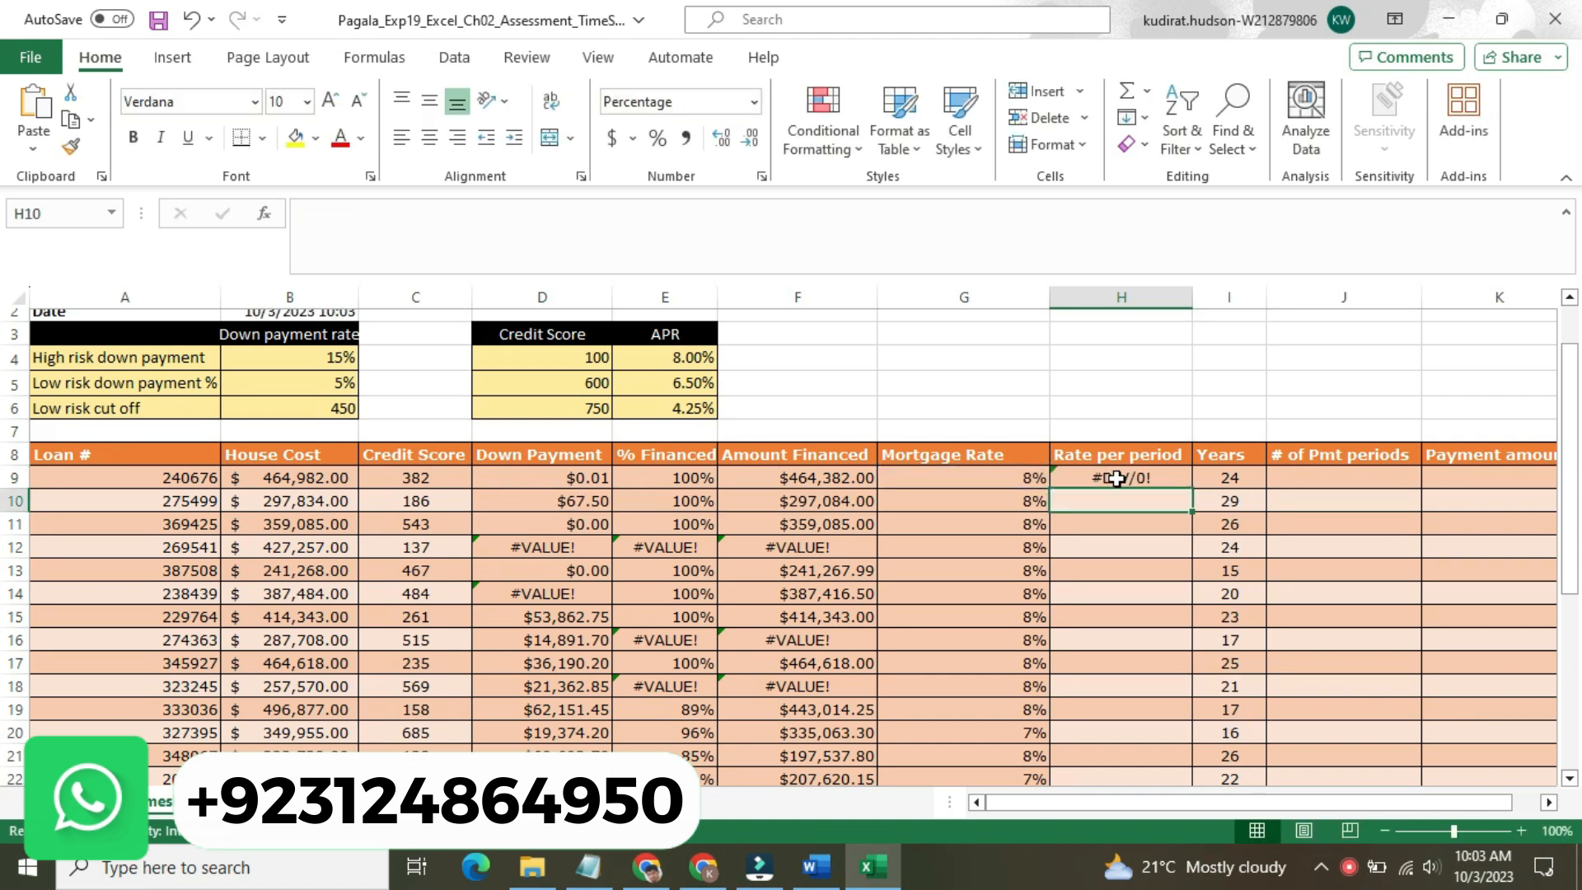
Check step 8 in Word, correct the formula in cell H9 to =G9/12 and fill it down the Rate per period column
left_click(1116, 477)
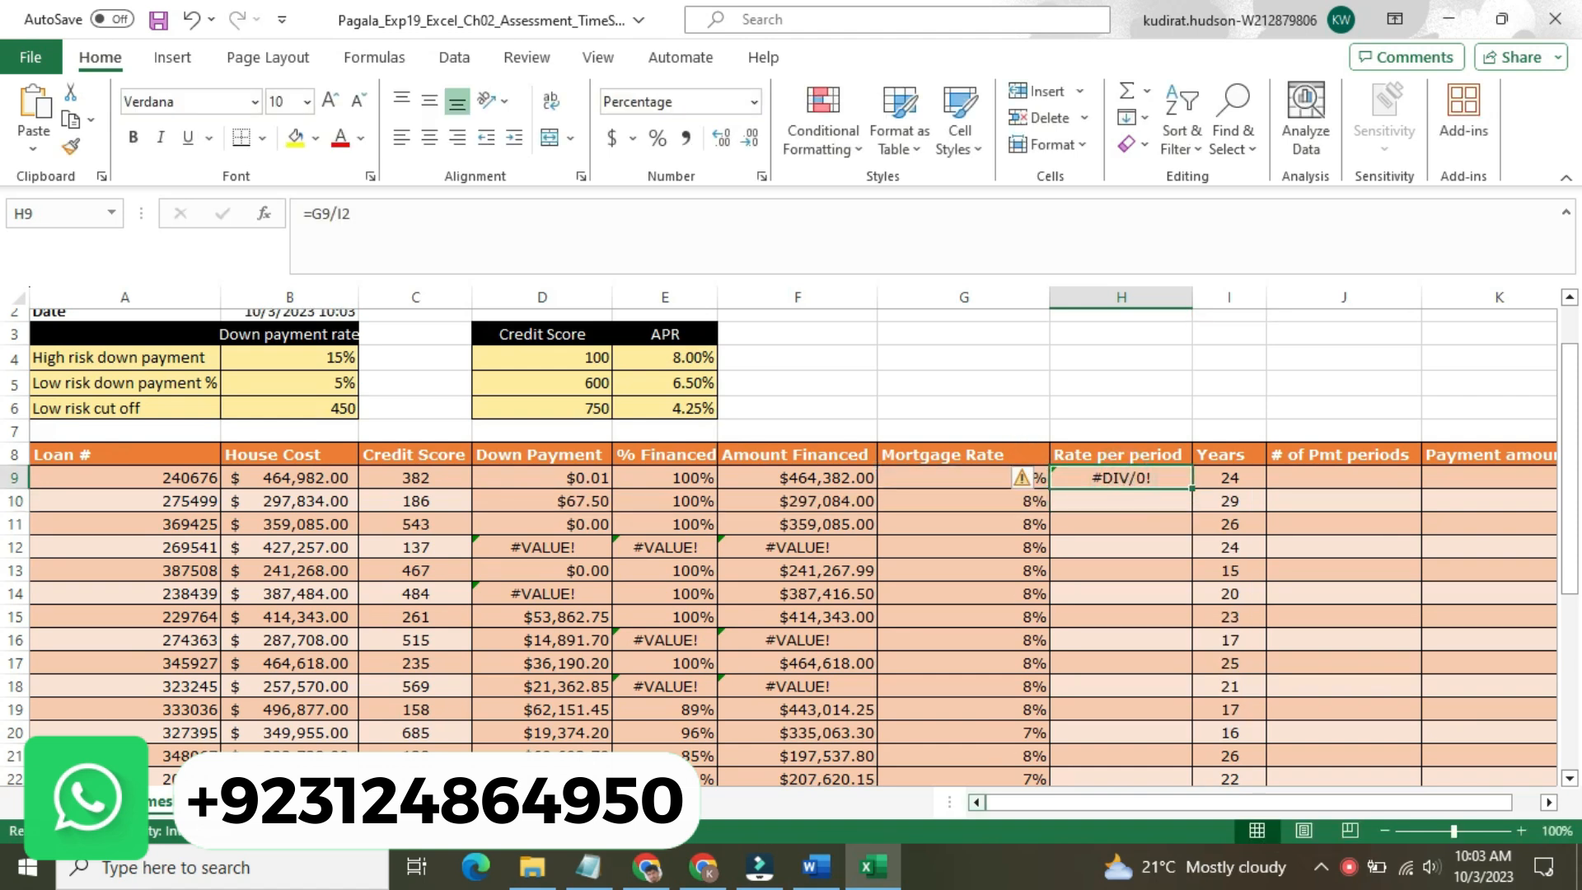
left_click(815, 867)
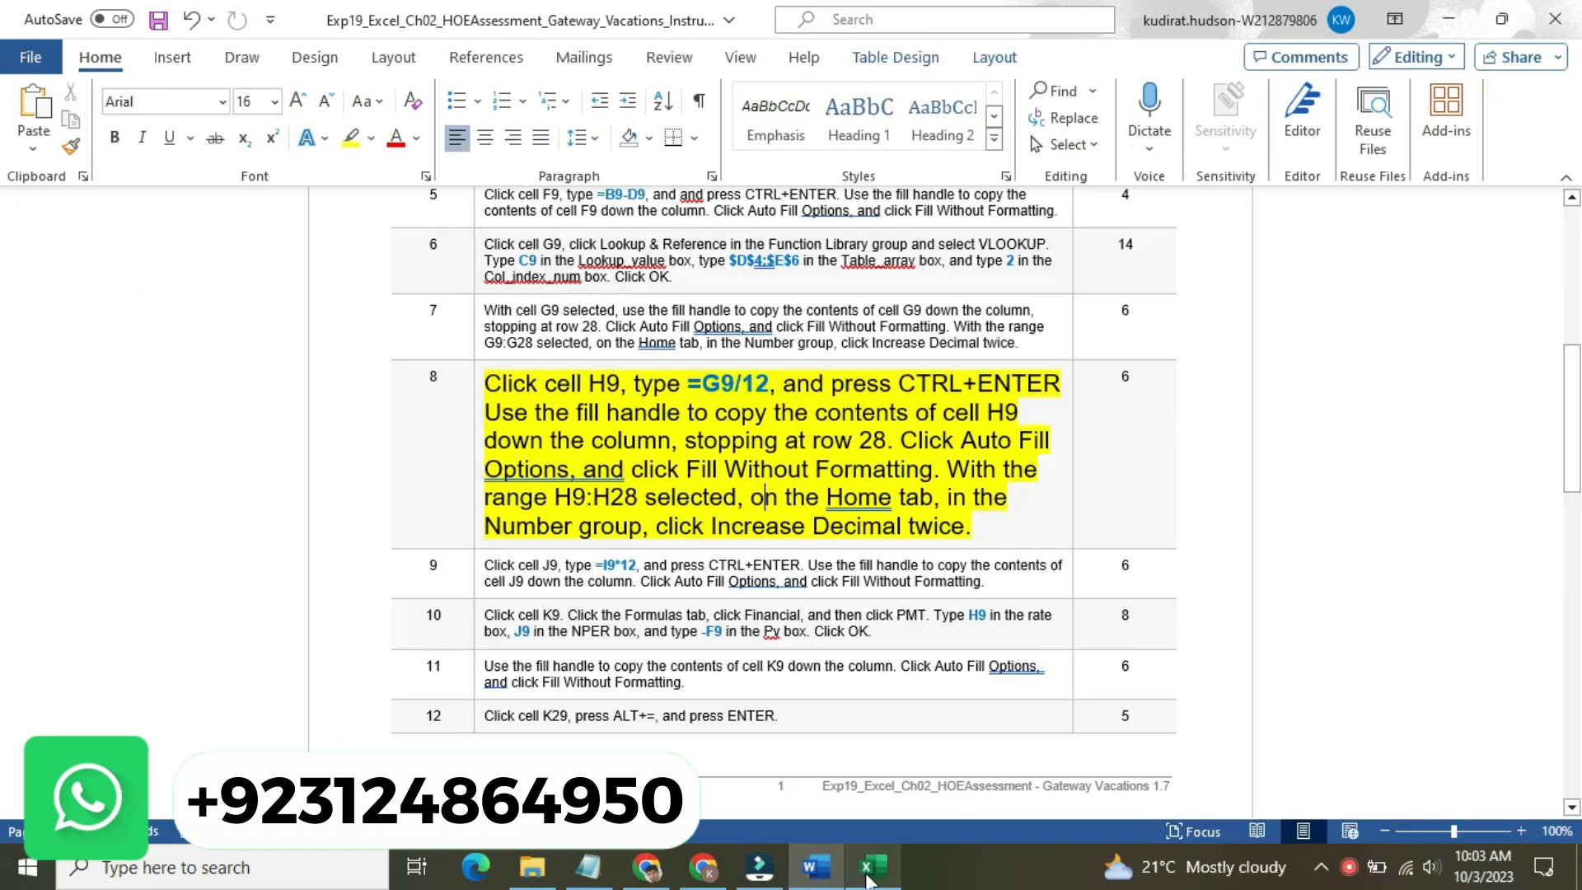
mouse_move(869, 881)
left_click(954, 759)
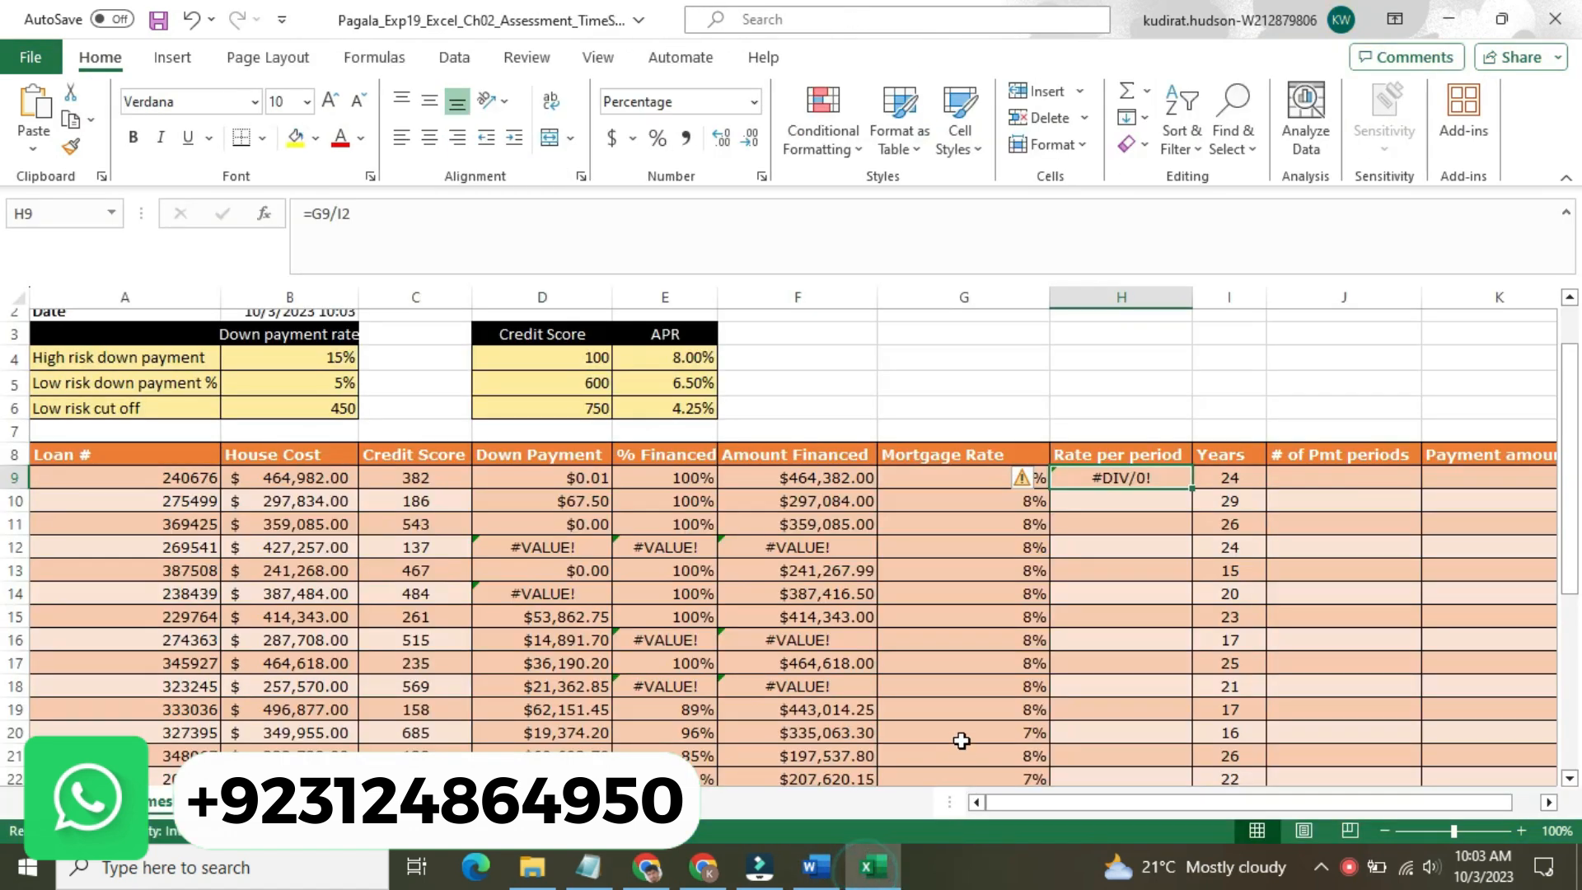
left_click(511, 268)
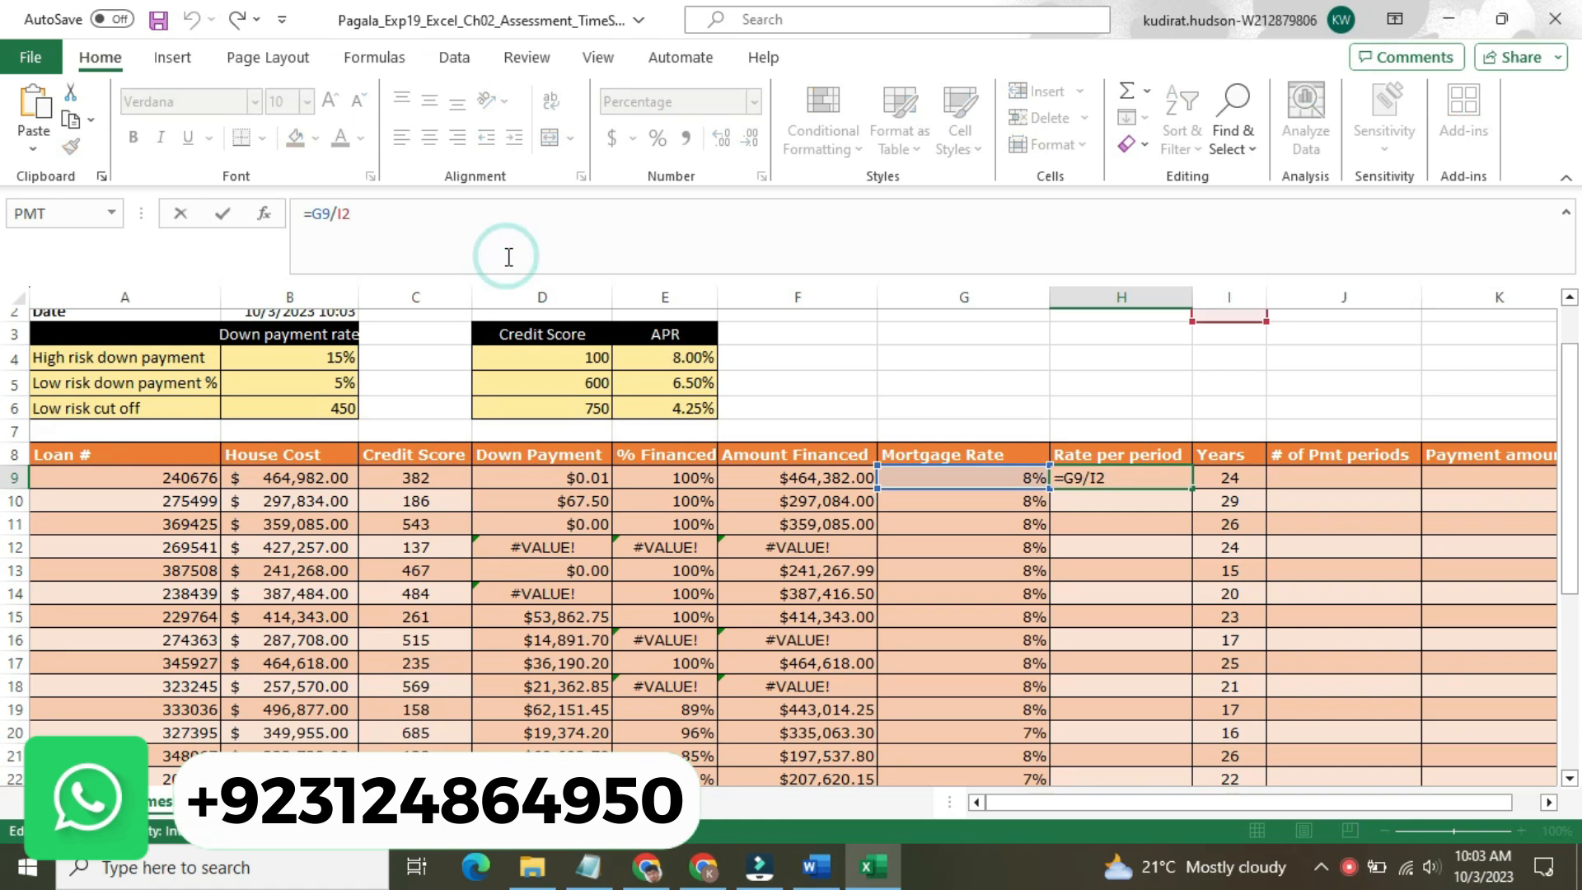
key("BackSpace")
key("BackSpace")
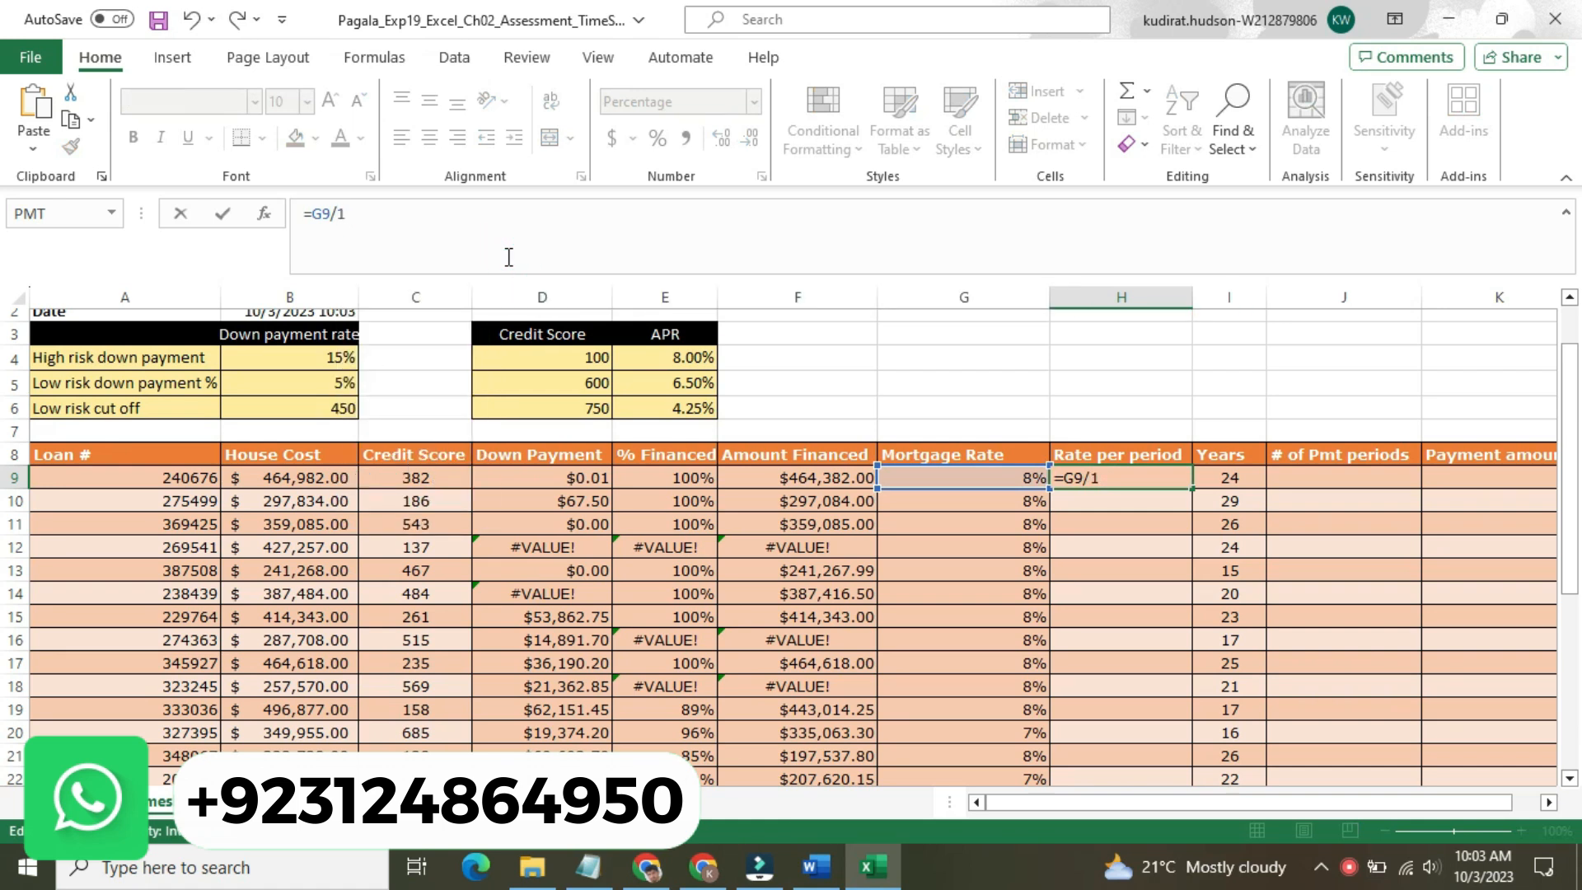
key("Return")
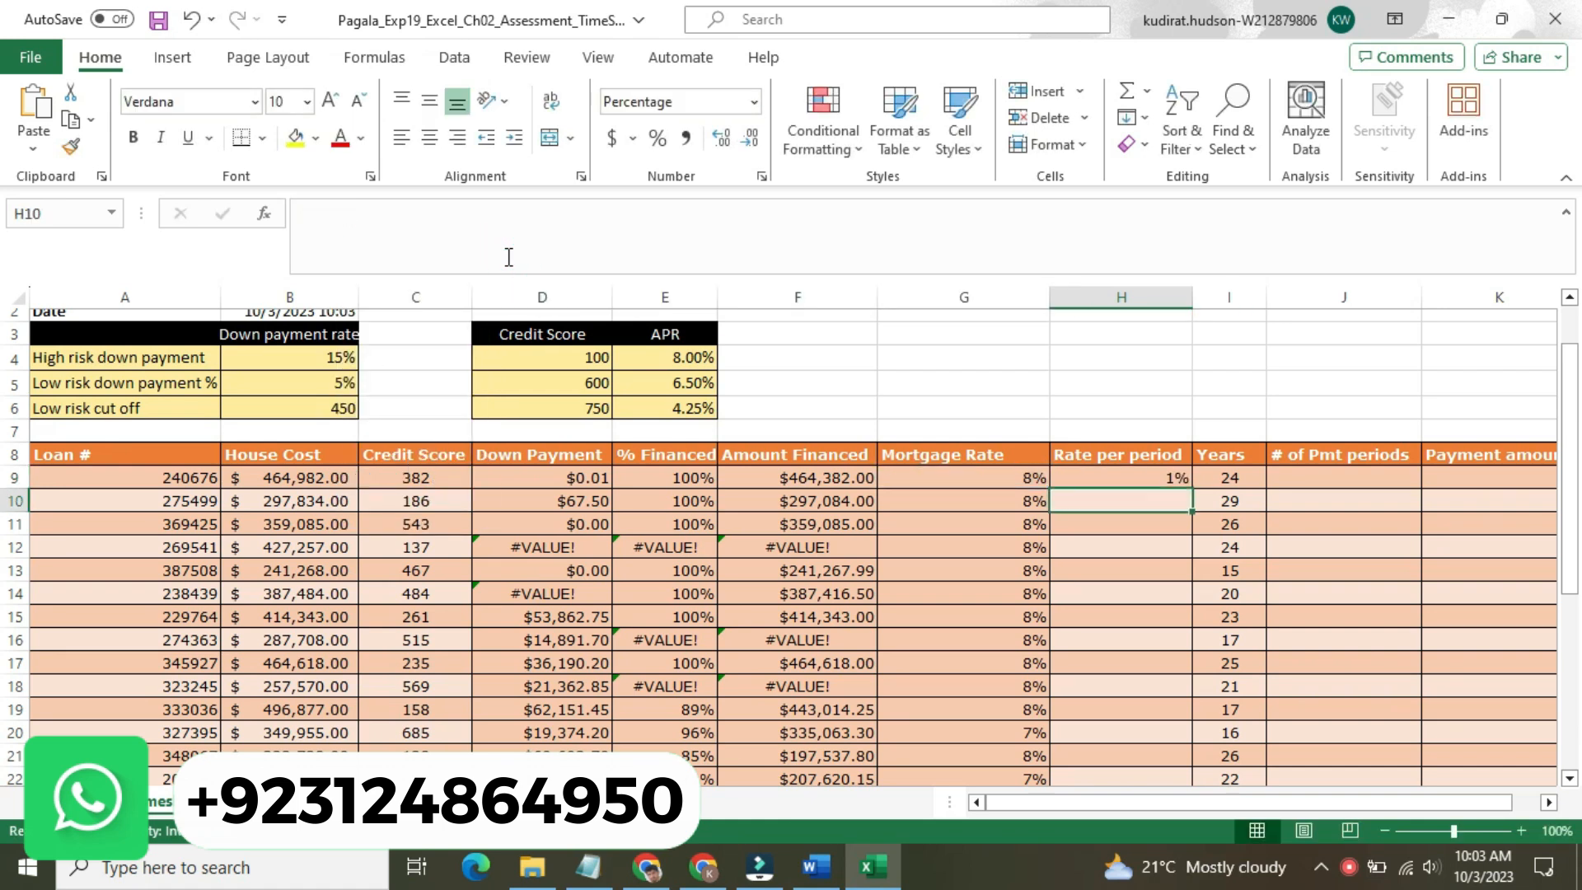
left_click(1133, 475)
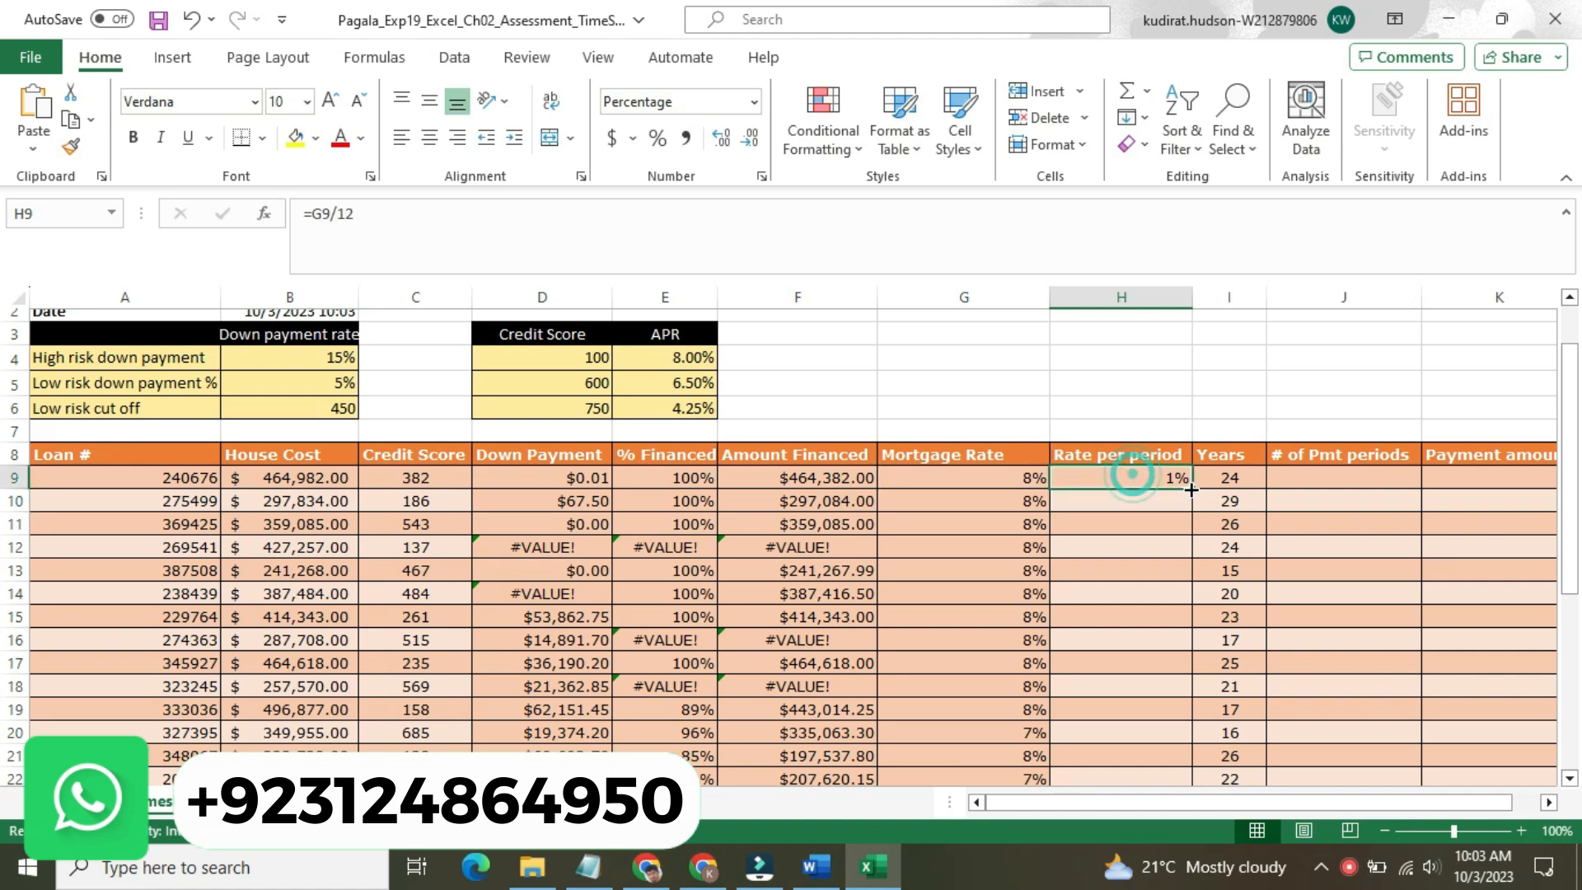
double_click(1192, 488)
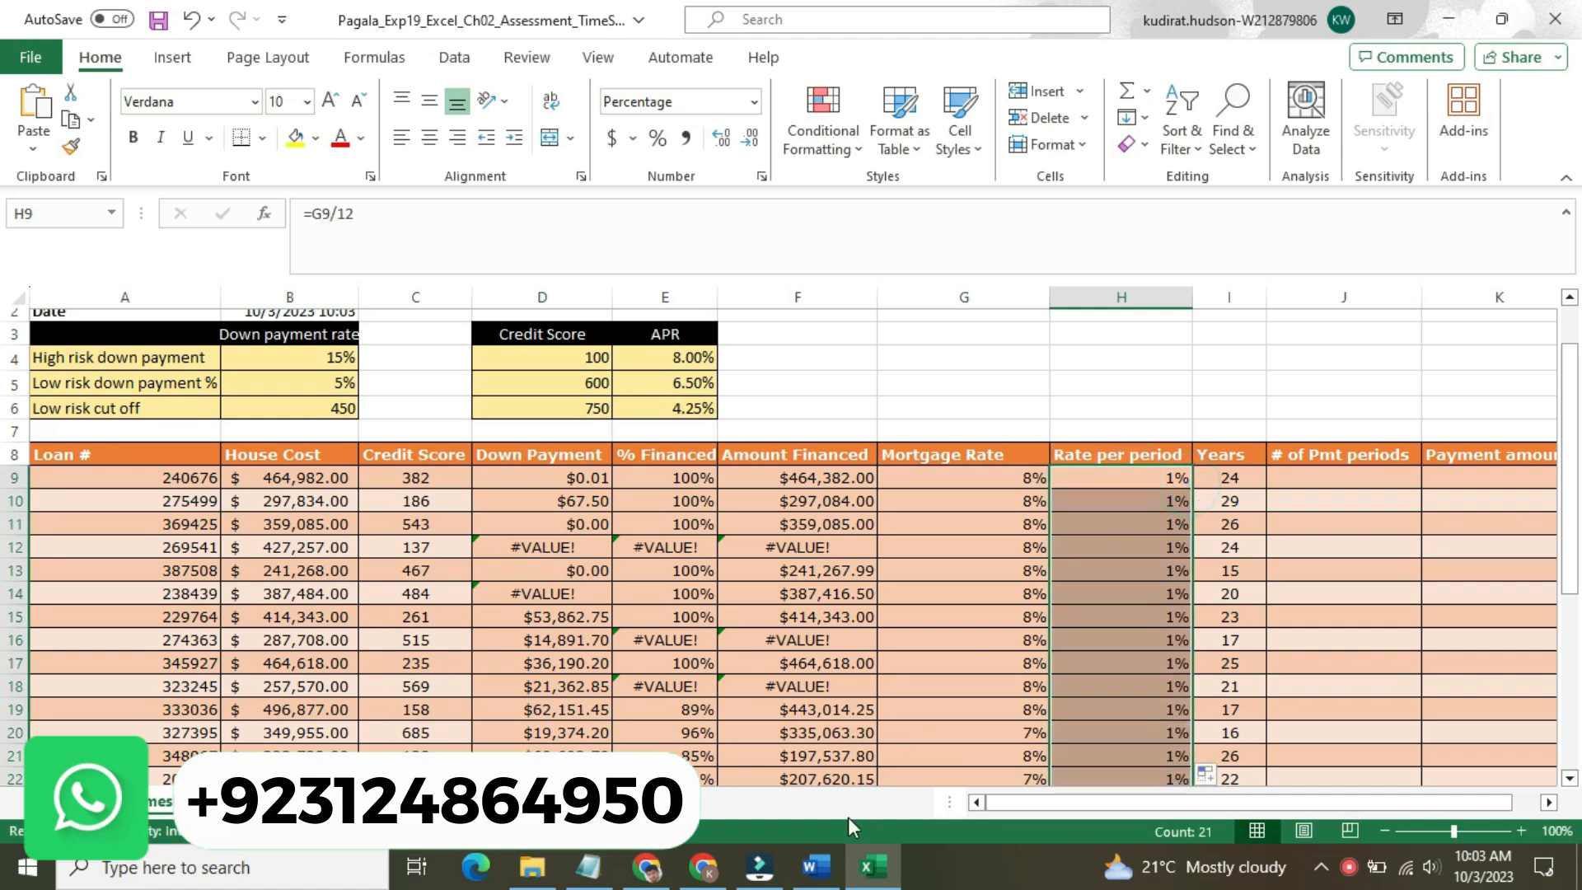
Copy the H9:H28 reference from step 8 in Word and use it to select that range in the Excel workbook
left_click(816, 866)
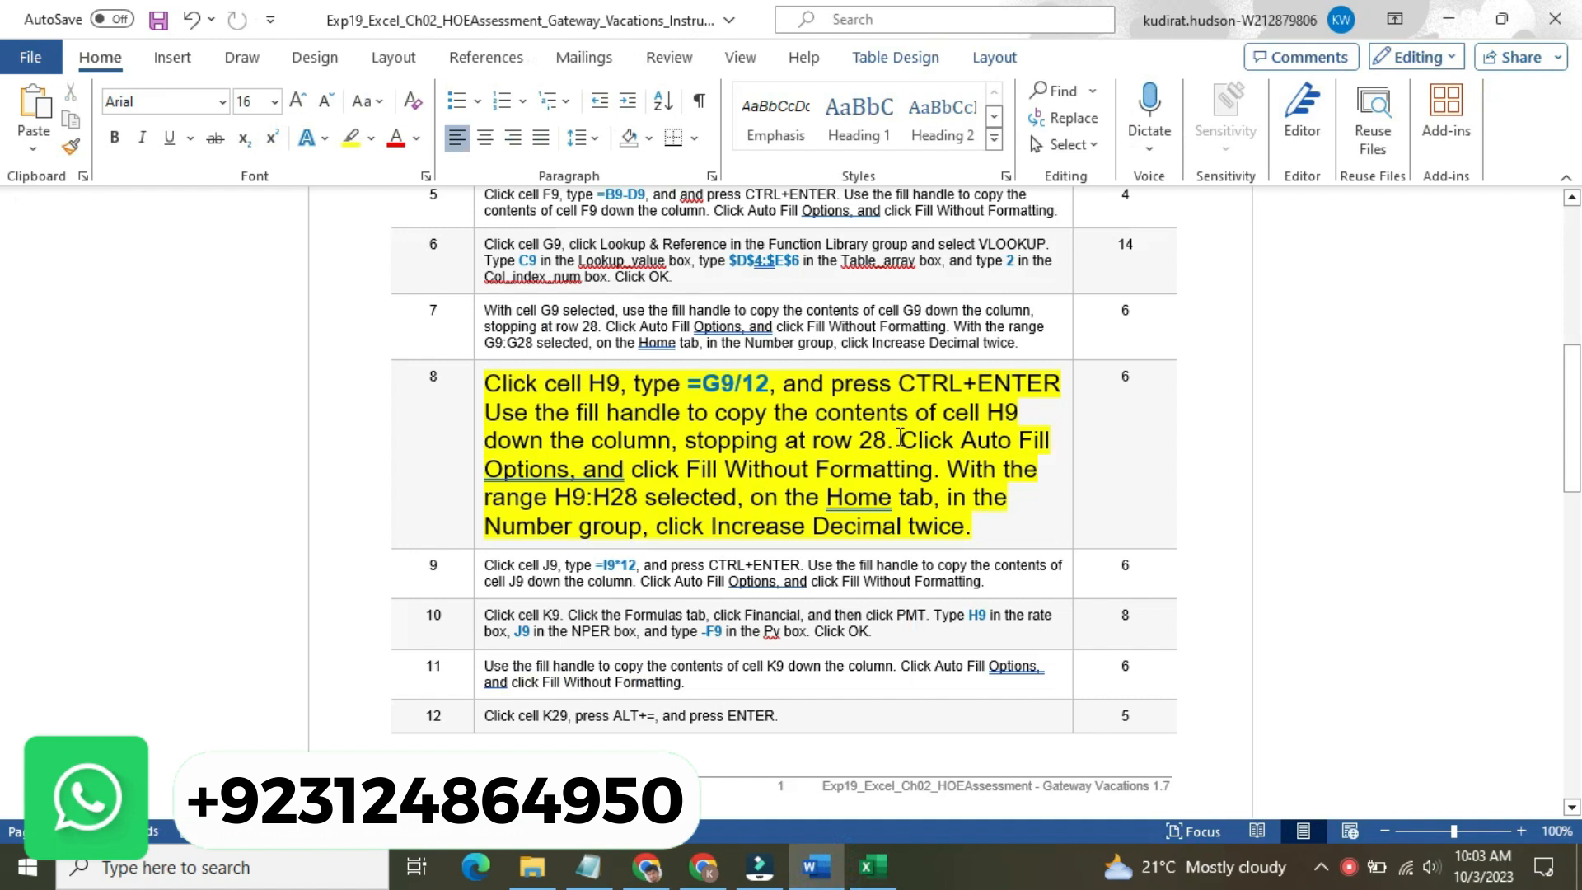
double_click(563, 497)
key("ctrl+c")
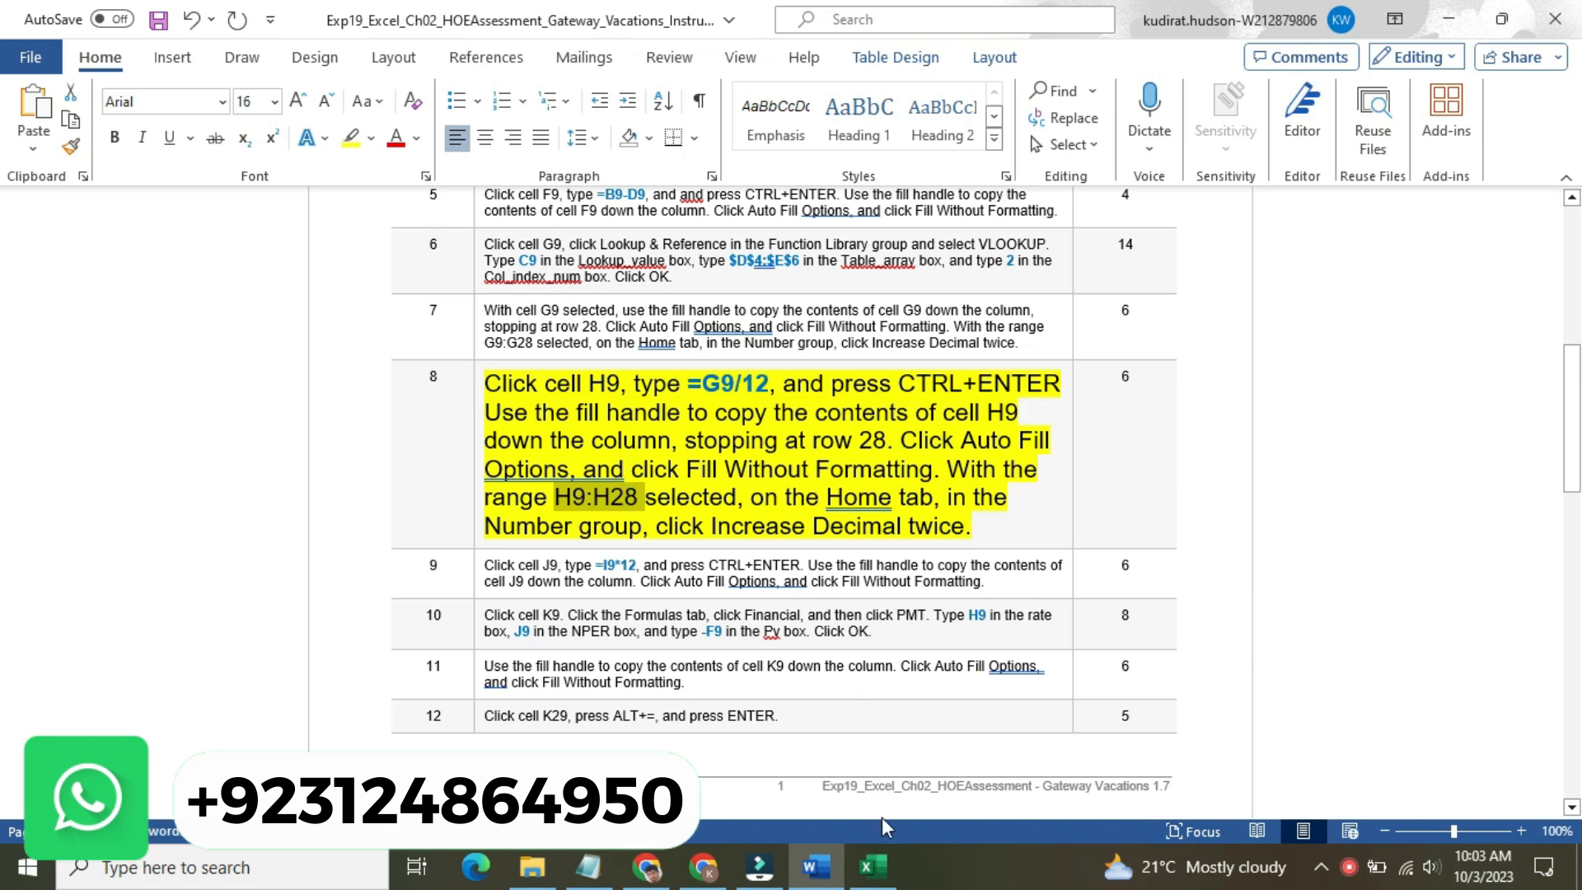
left_click(872, 865)
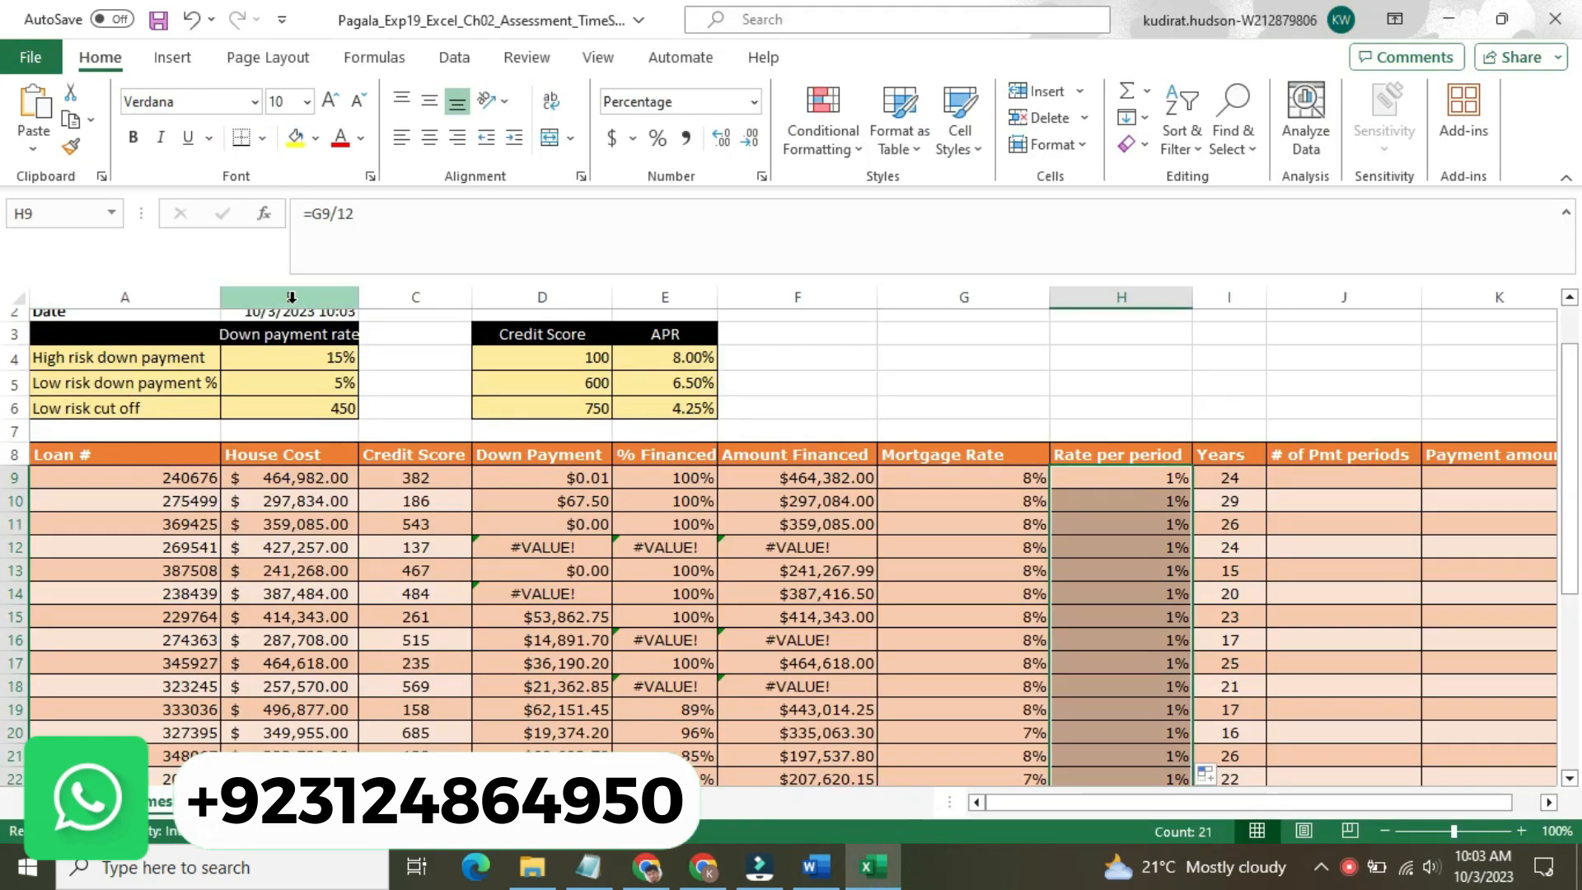
left_click(797, 406)
left_click(70, 204)
key("ctrl+v")
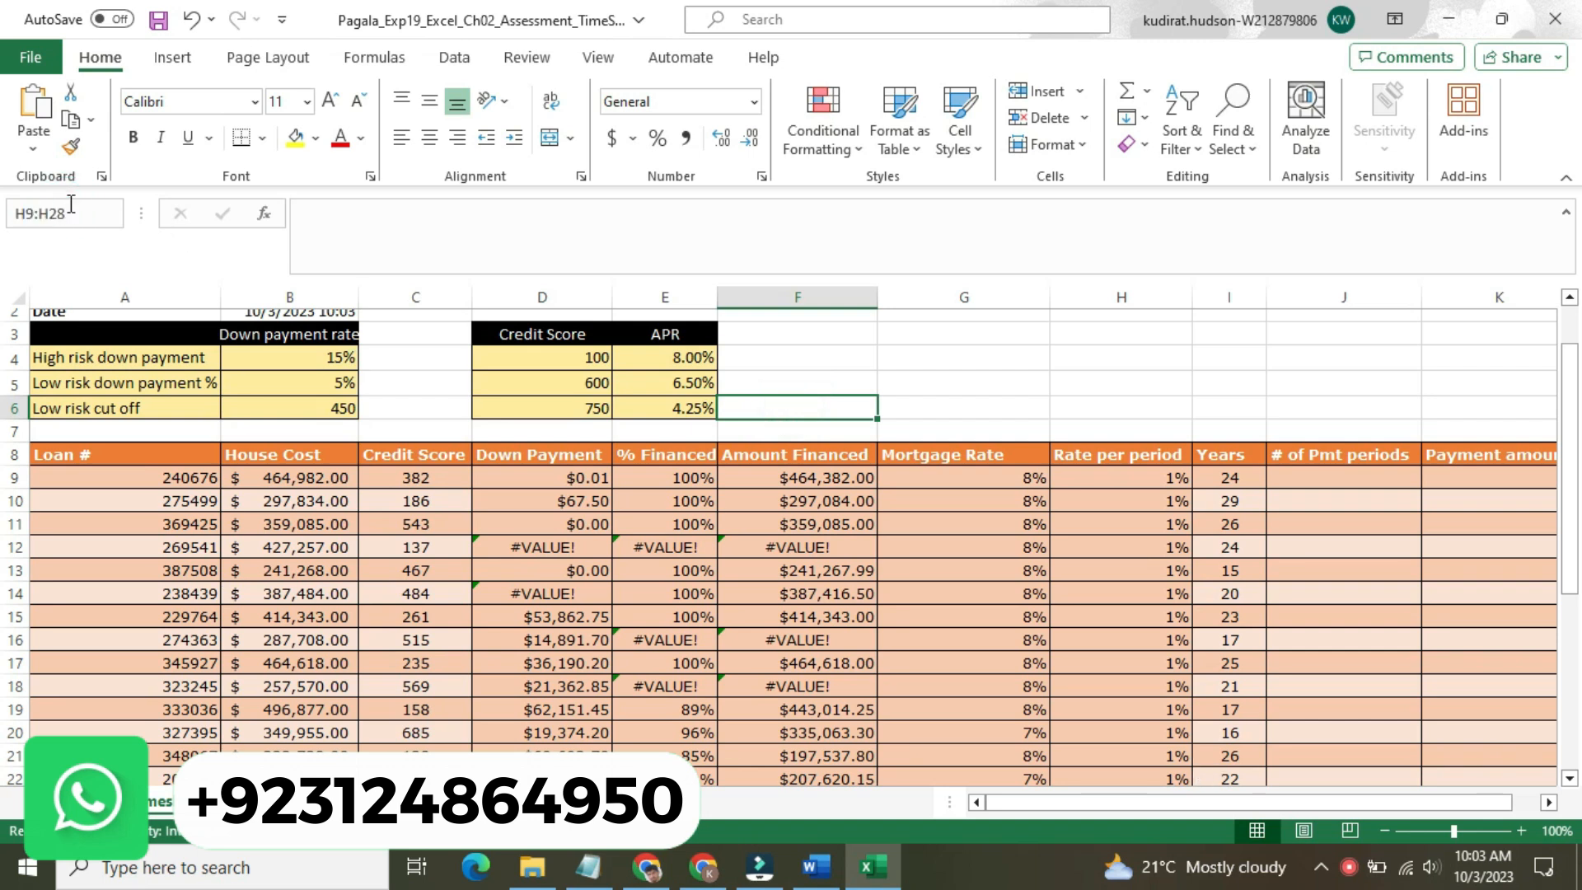
key("Return")
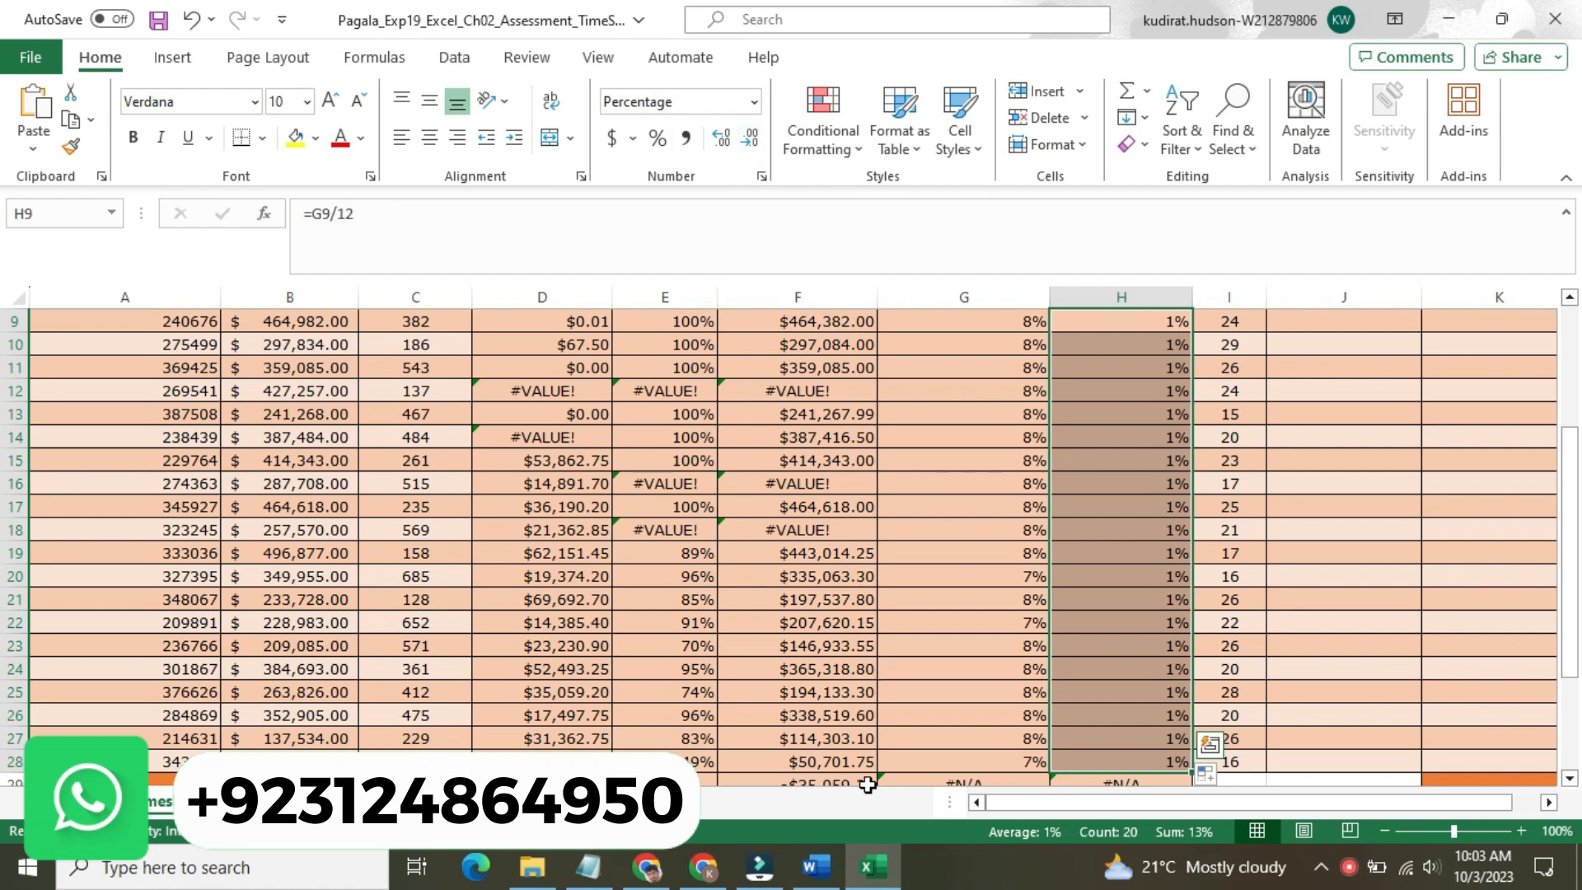
Recheck step 8 in Word and increase the decimals of range H9:H28 in Excel to two places
left_click(816, 867)
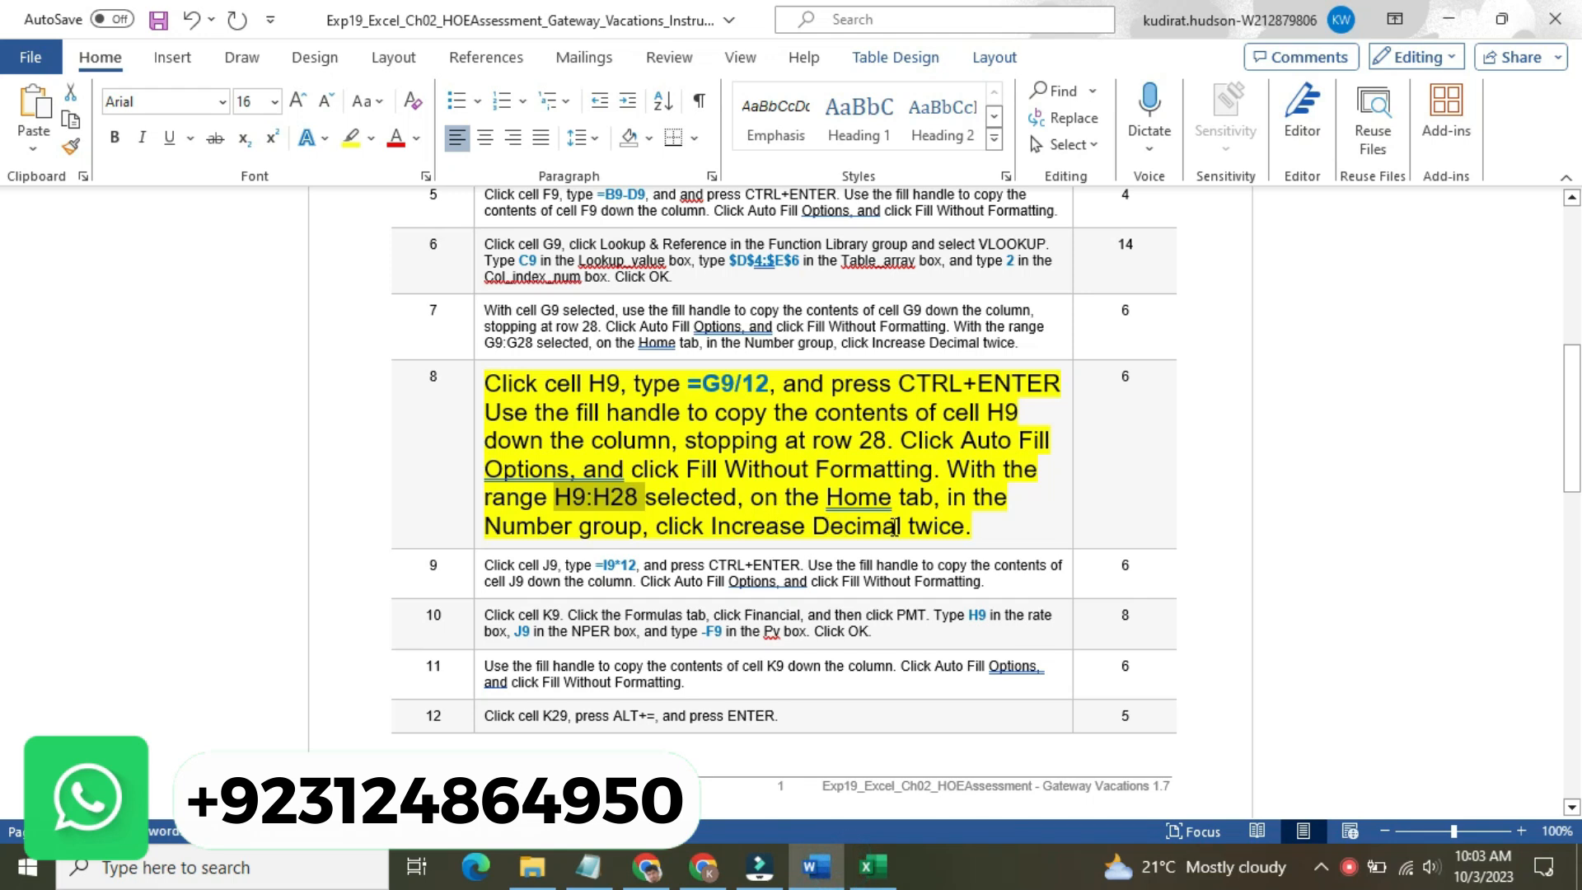
left_click(873, 867)
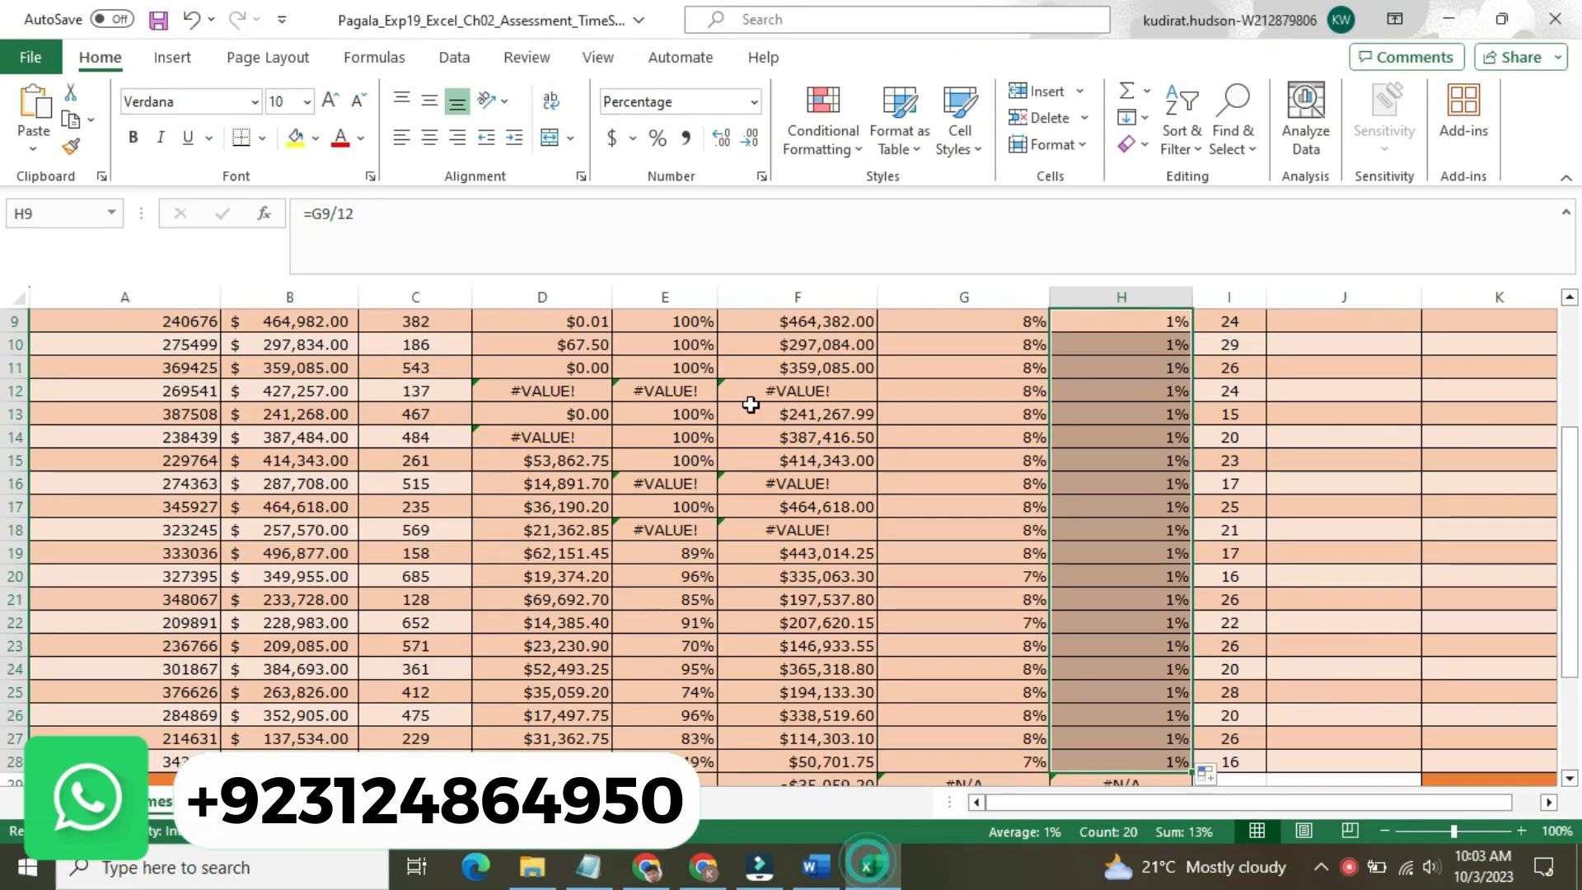
left_click(721, 141)
left_click(721, 140)
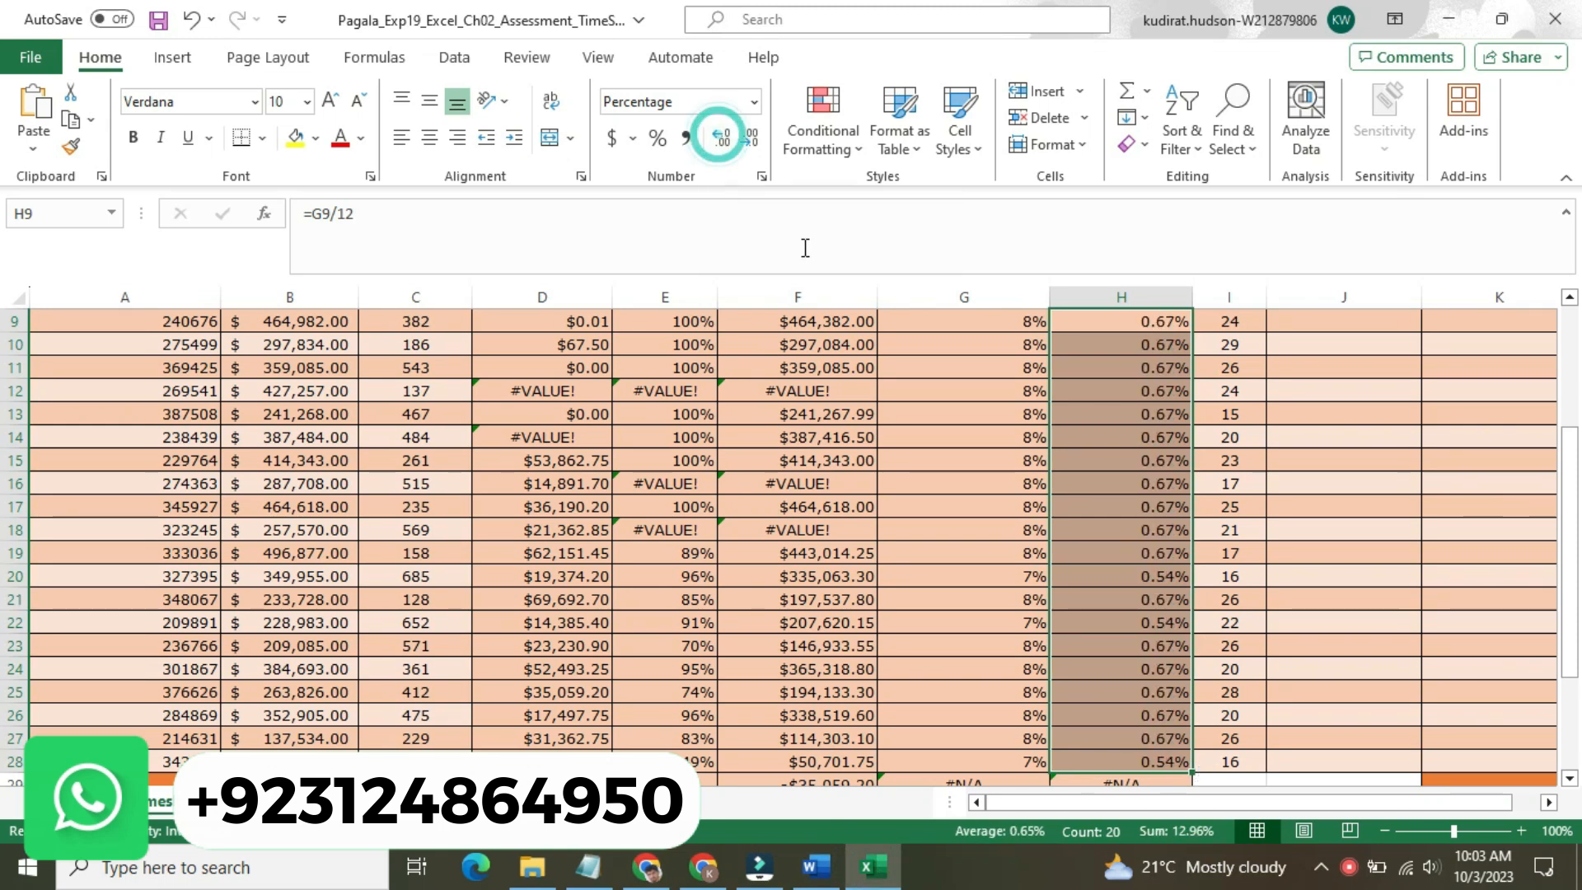
left_click(952, 451)
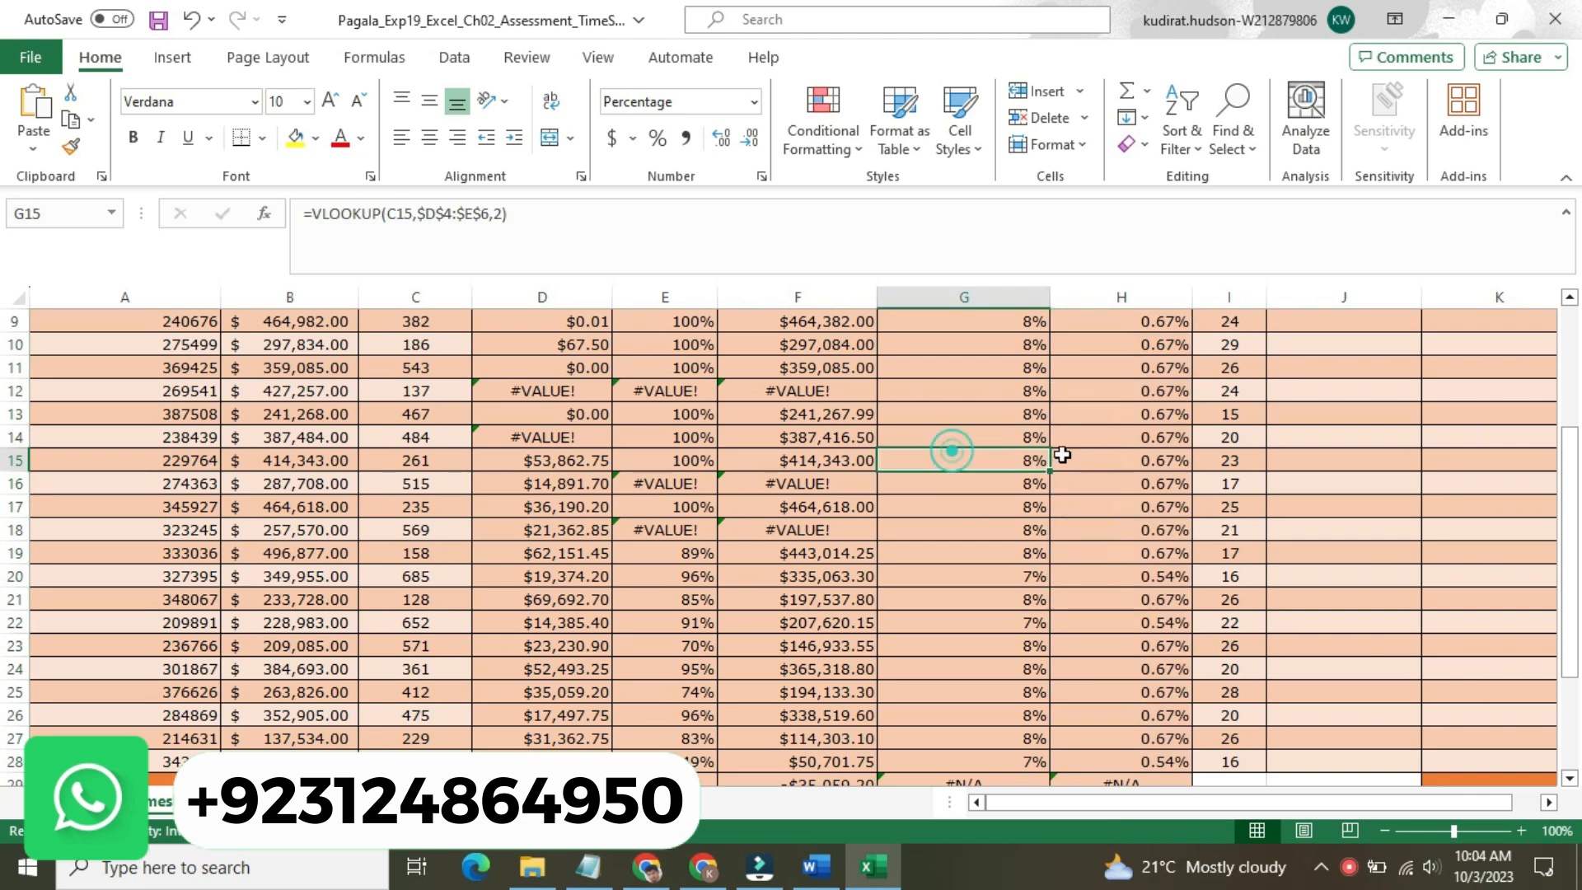
left_click_drag(1570, 494, 1569, 367)
Switch to the Word instructions and restore step 8's text to font size 9 with no highlight color
left_click(816, 872)
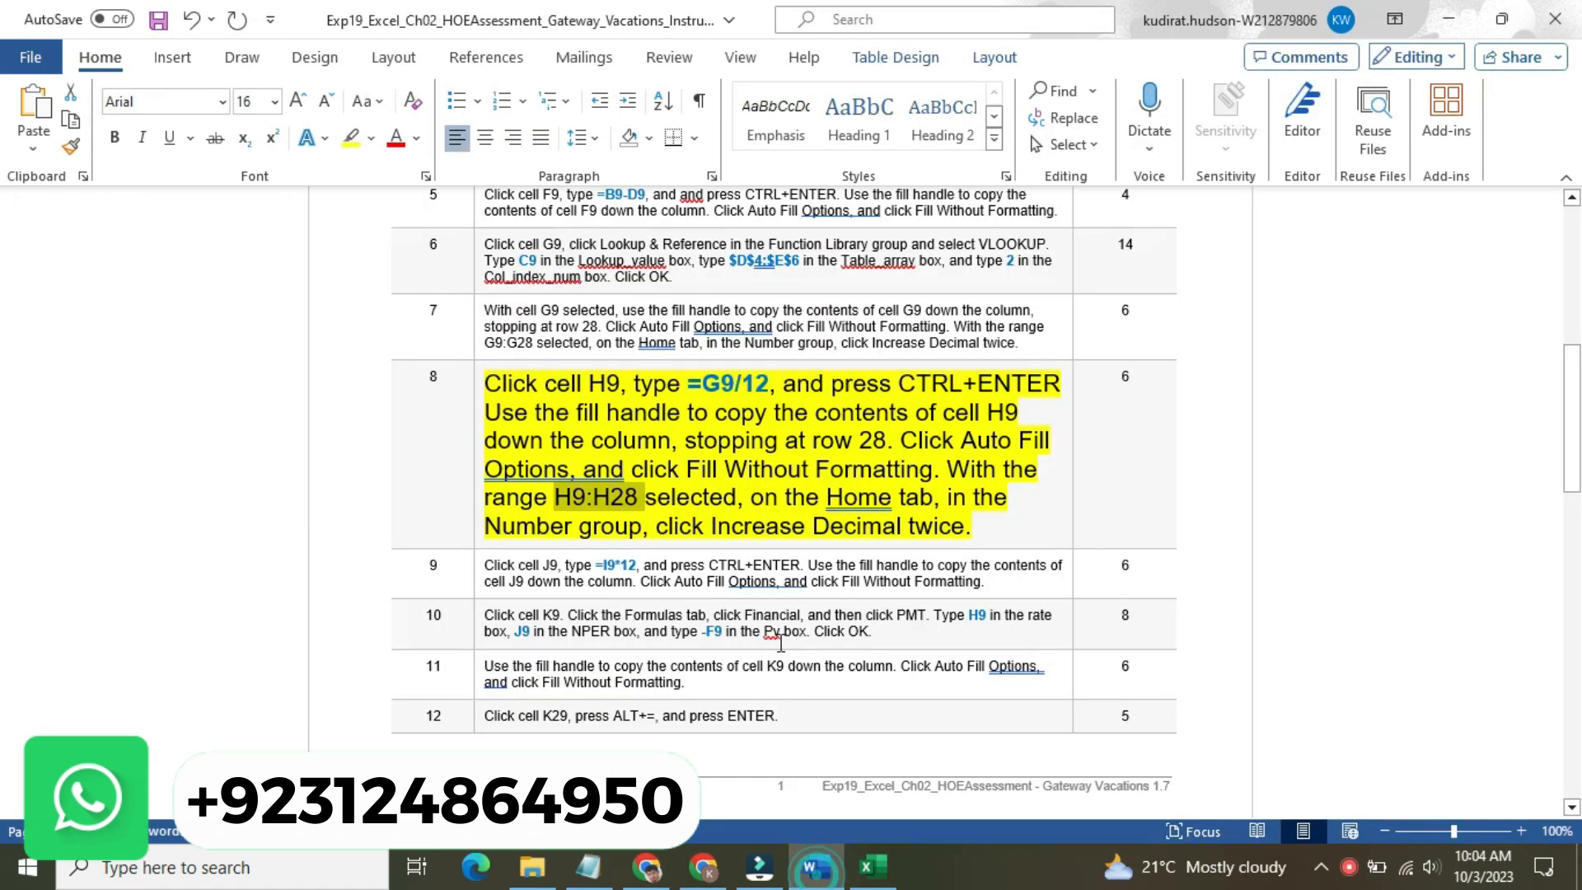
left_click(471, 453)
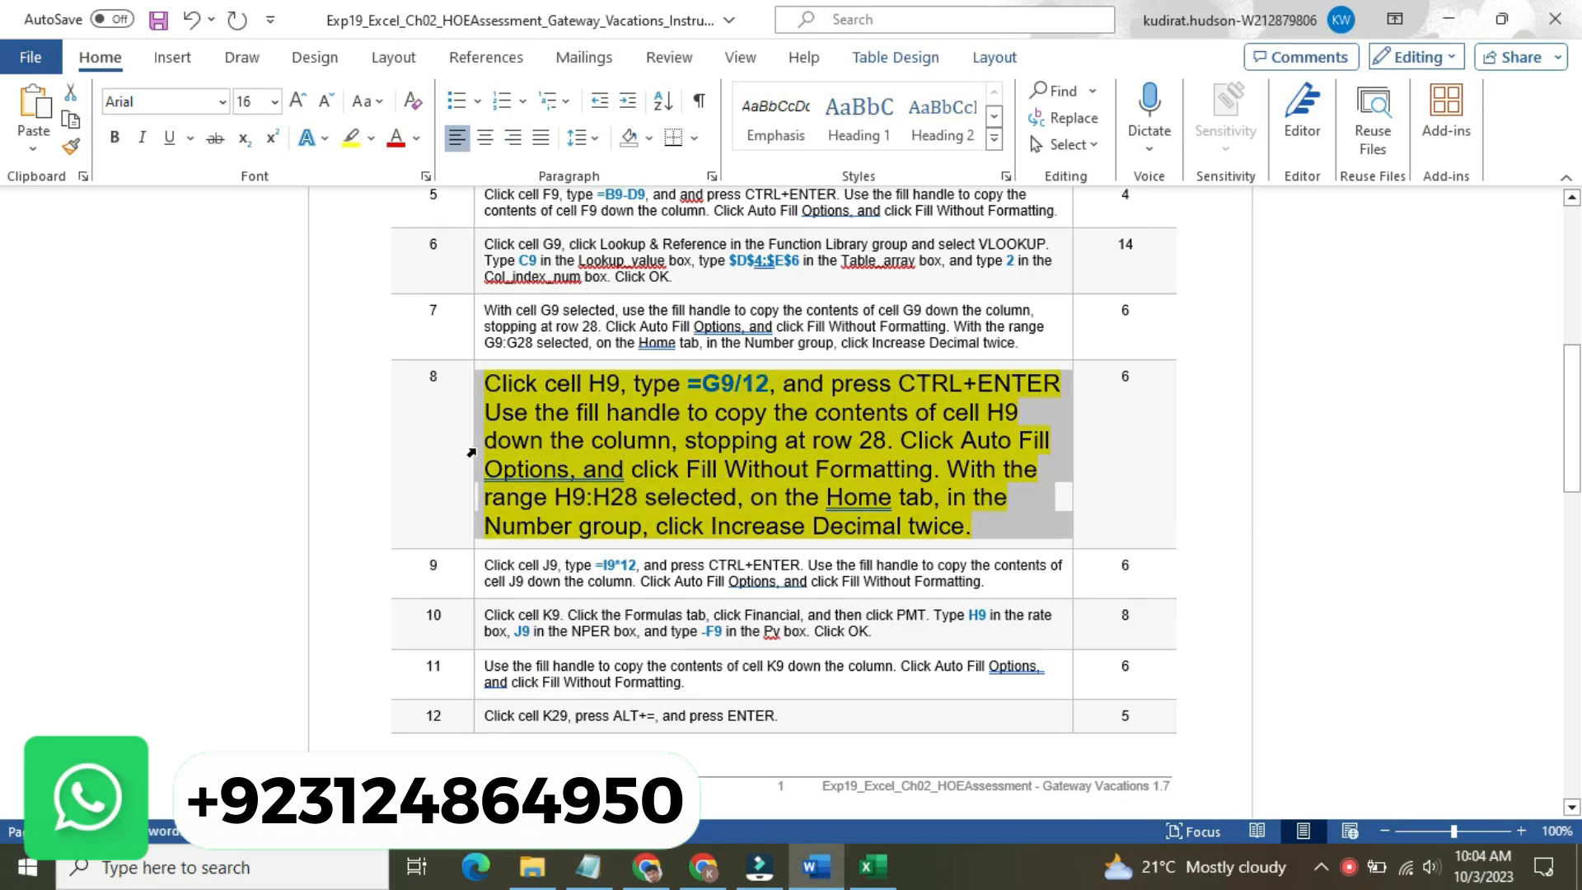
left_click(605, 374)
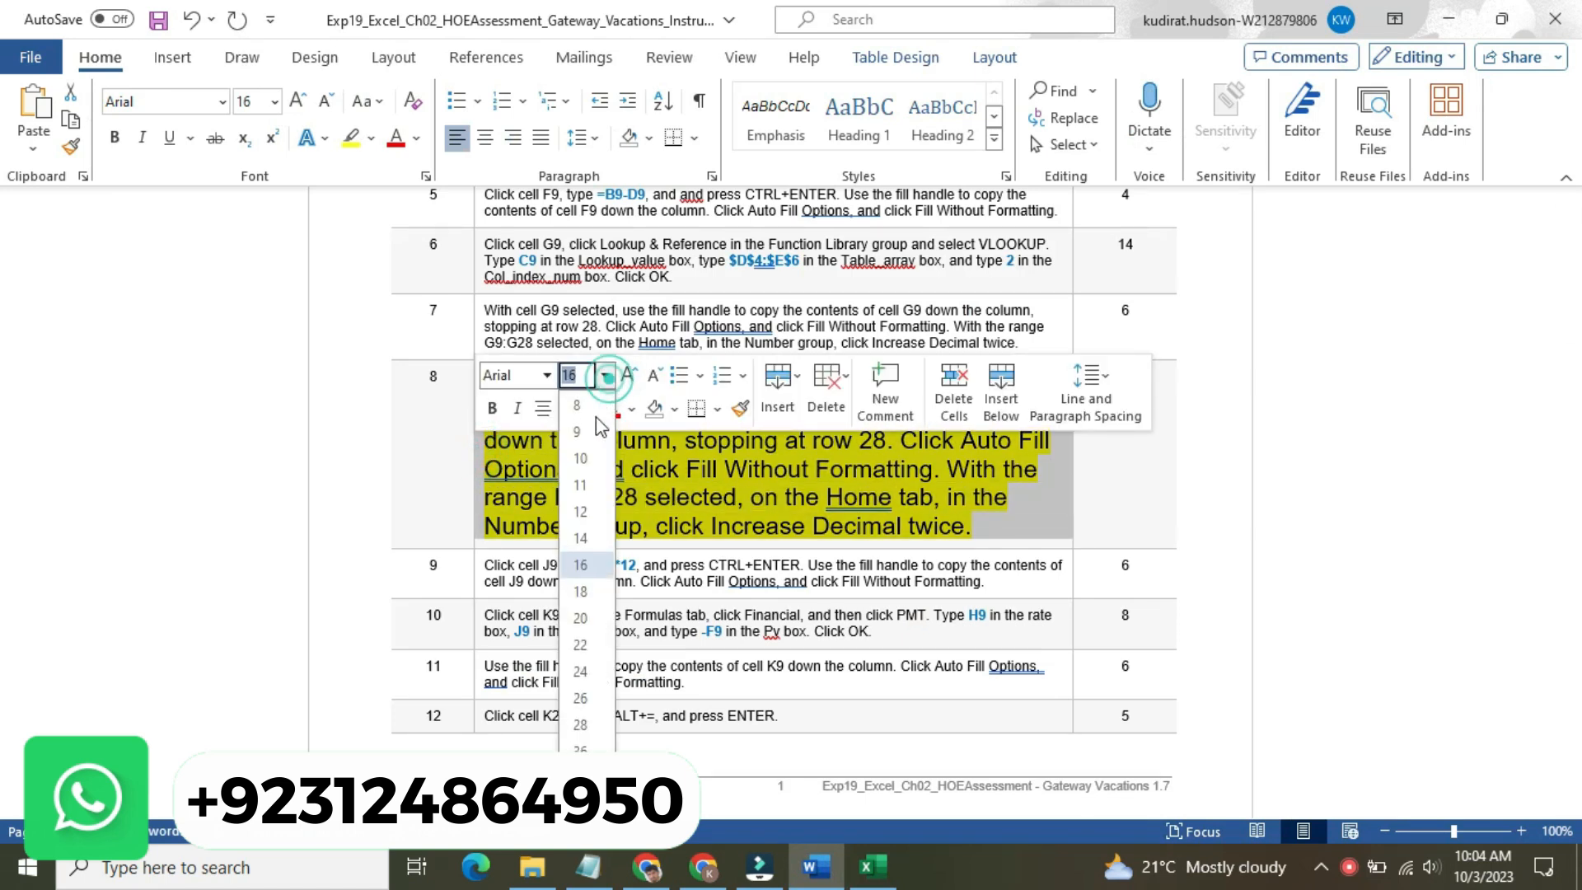
left_click(595, 417)
left_click(589, 408)
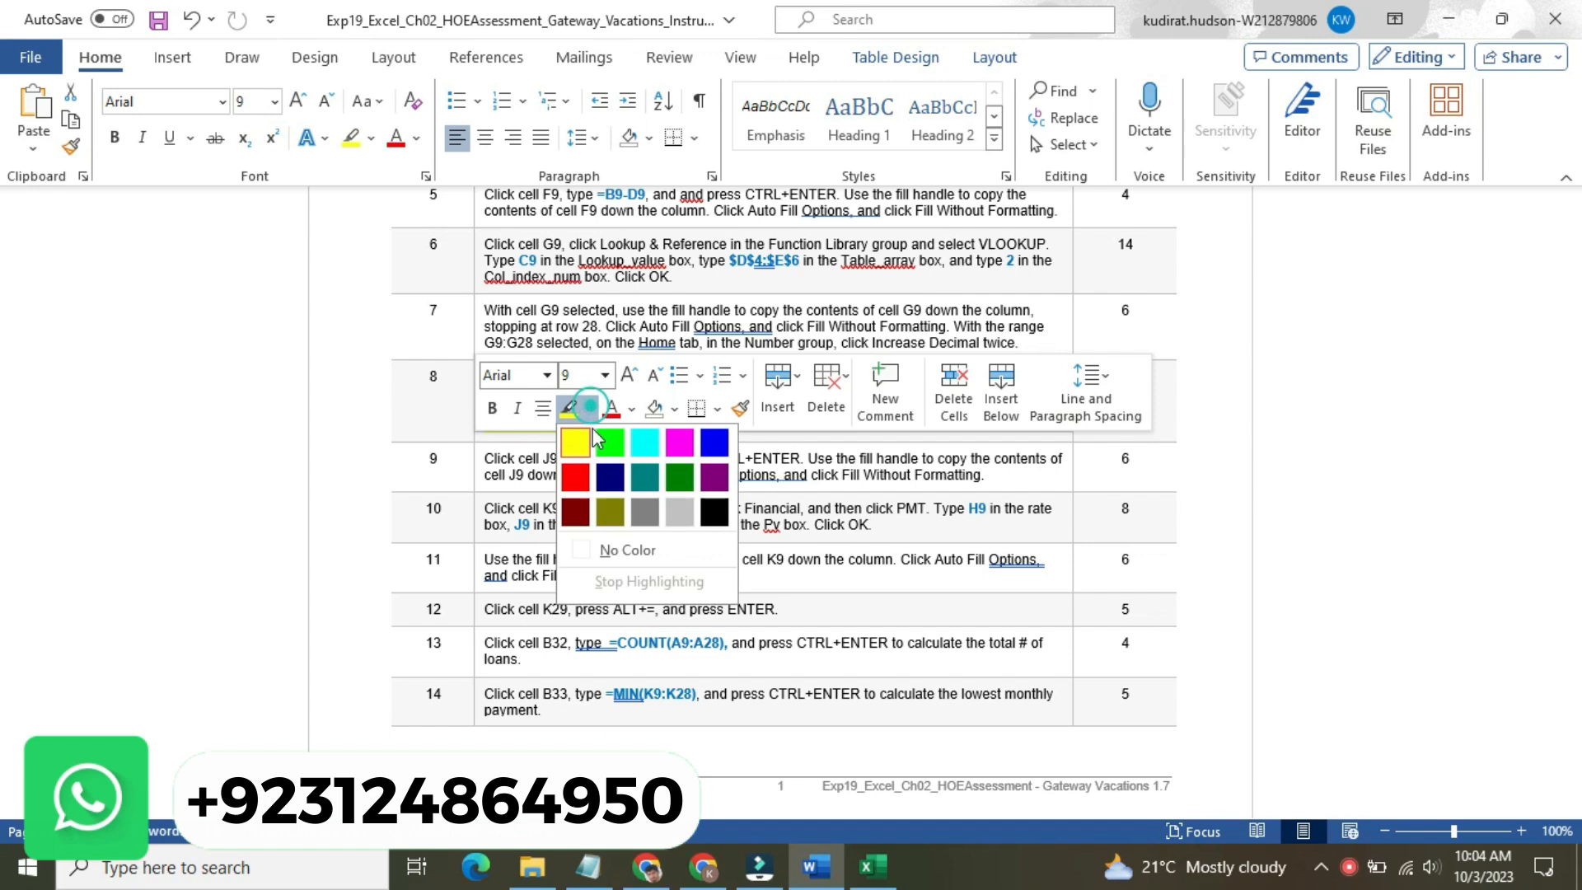
left_click(622, 550)
Enlarge step 9's instruction text to font size 16, highlight it yellow, and check its target cell reference
left_click(478, 473)
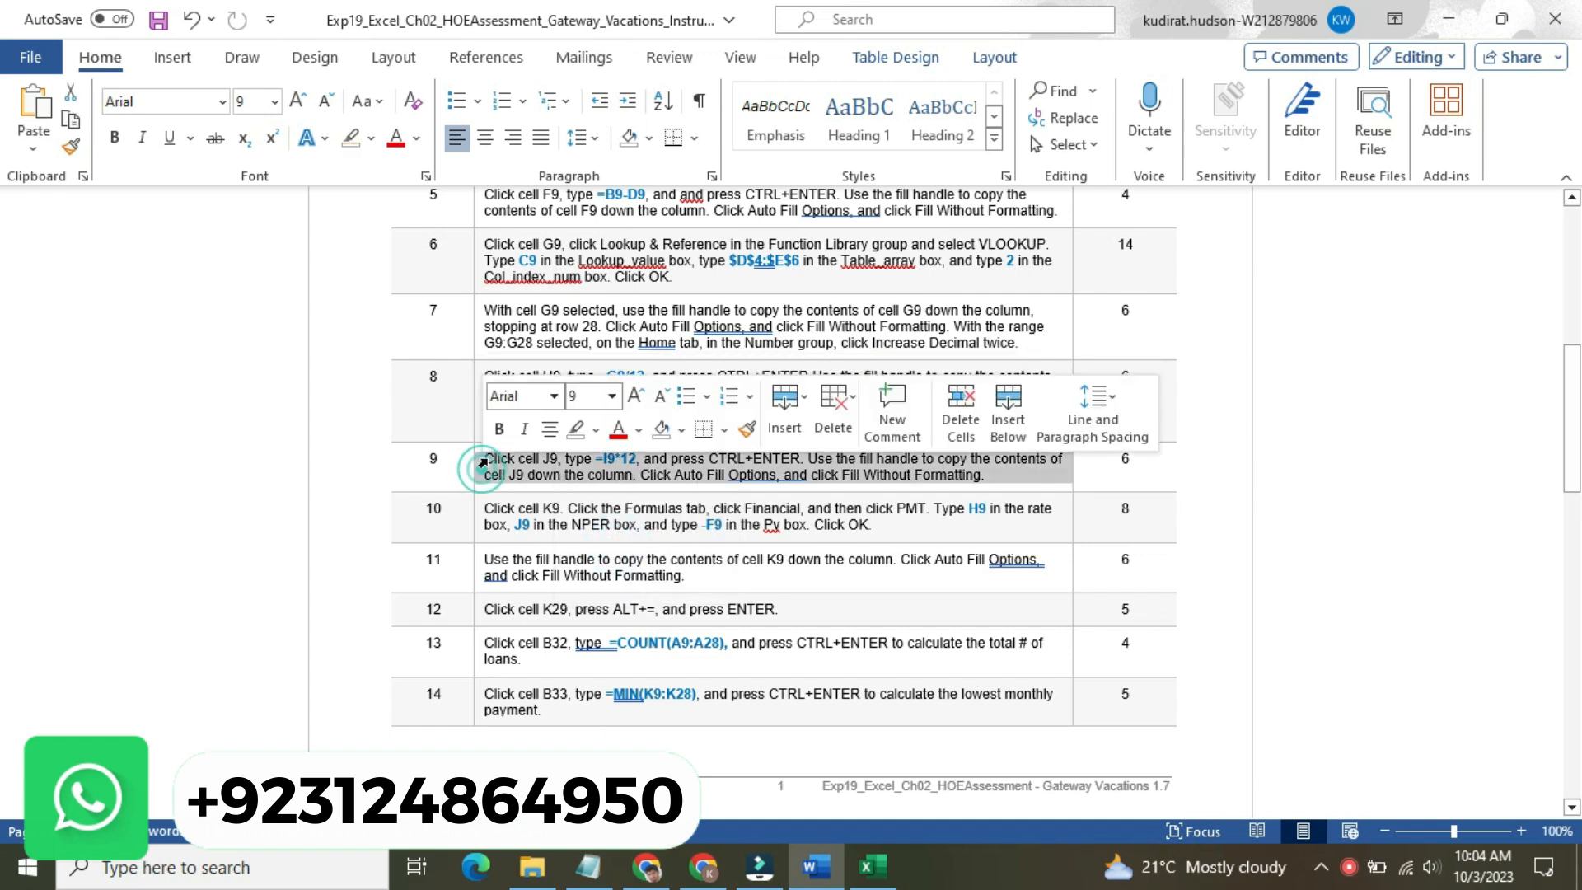
left_click(611, 395)
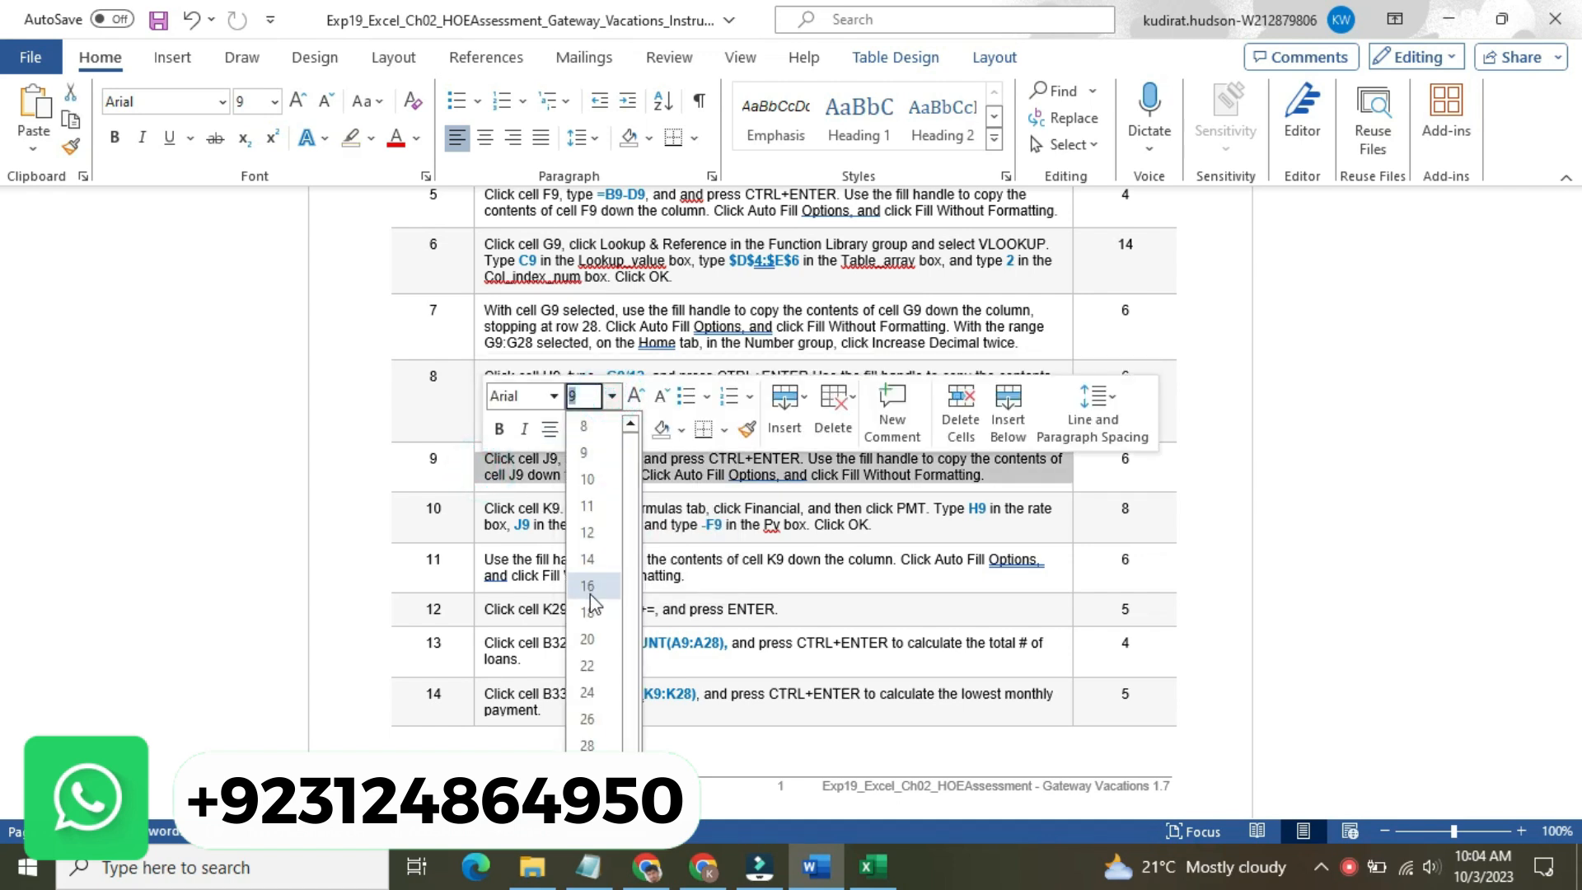
left_click(588, 583)
left_click(595, 430)
left_click(587, 462)
left_click(531, 468)
double_click(600, 467)
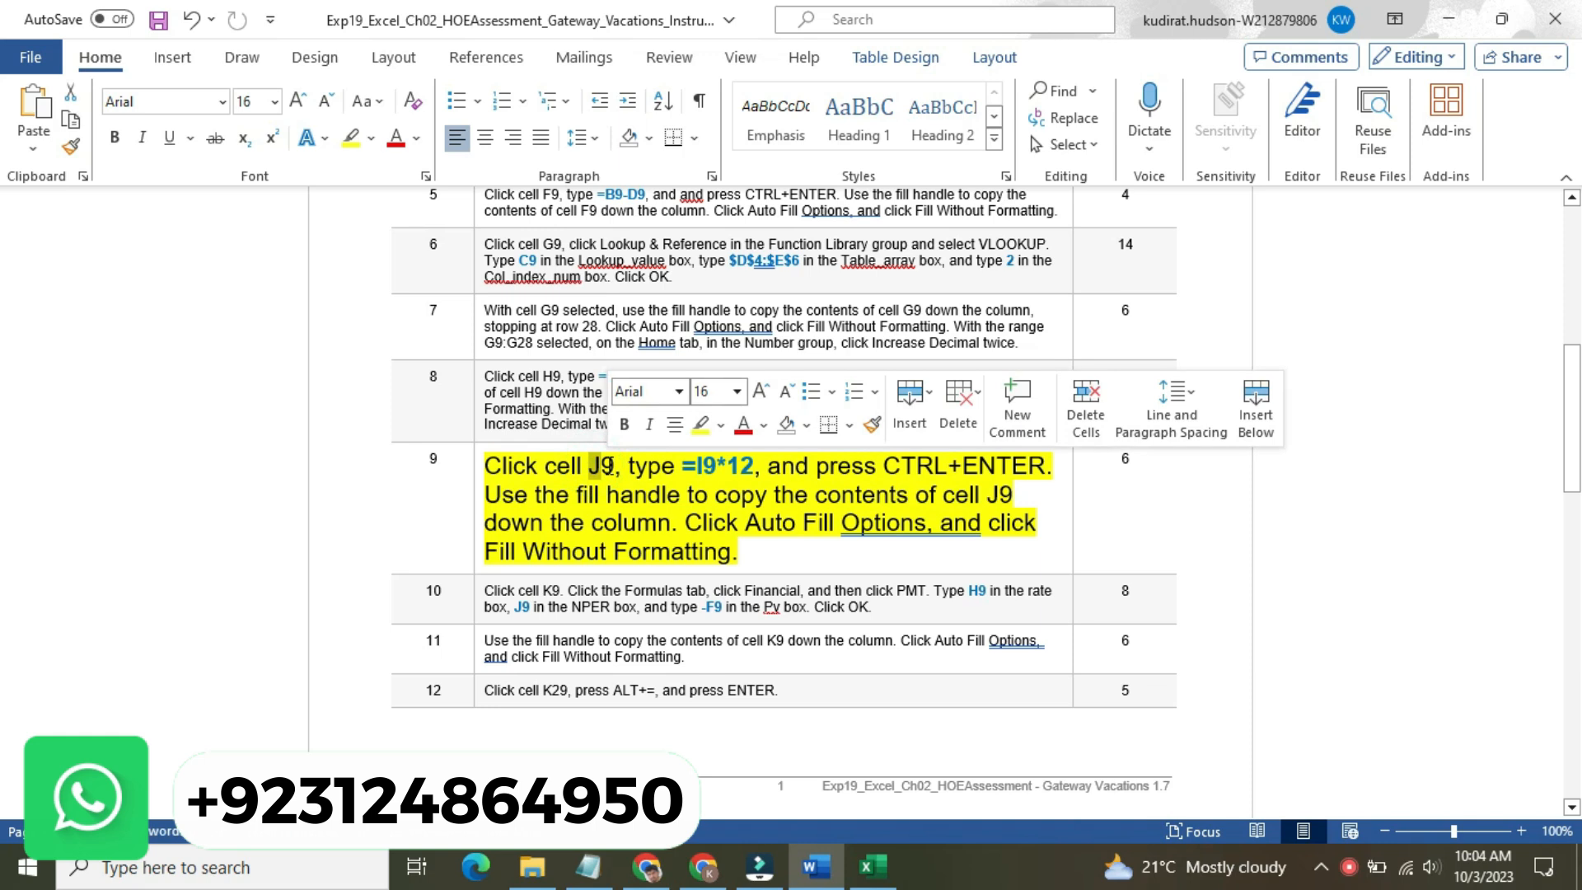
In the Excel workbook, enter step 9's formula =I9*12 in cell J9 and fill it down the # of Pmt periods column
left_click(873, 867)
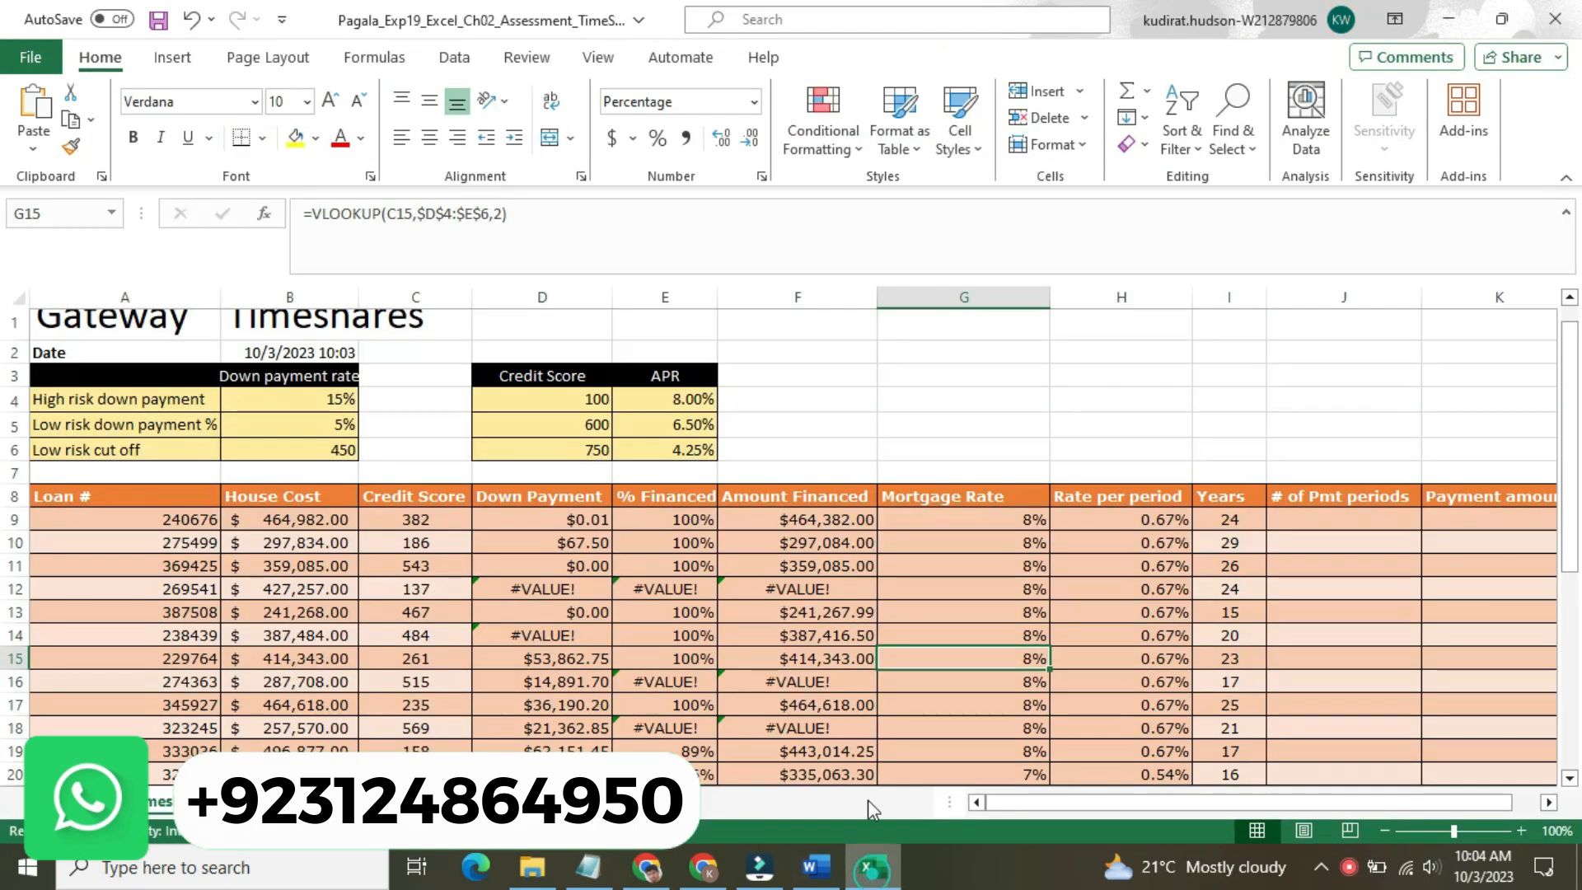
left_click(1352, 522)
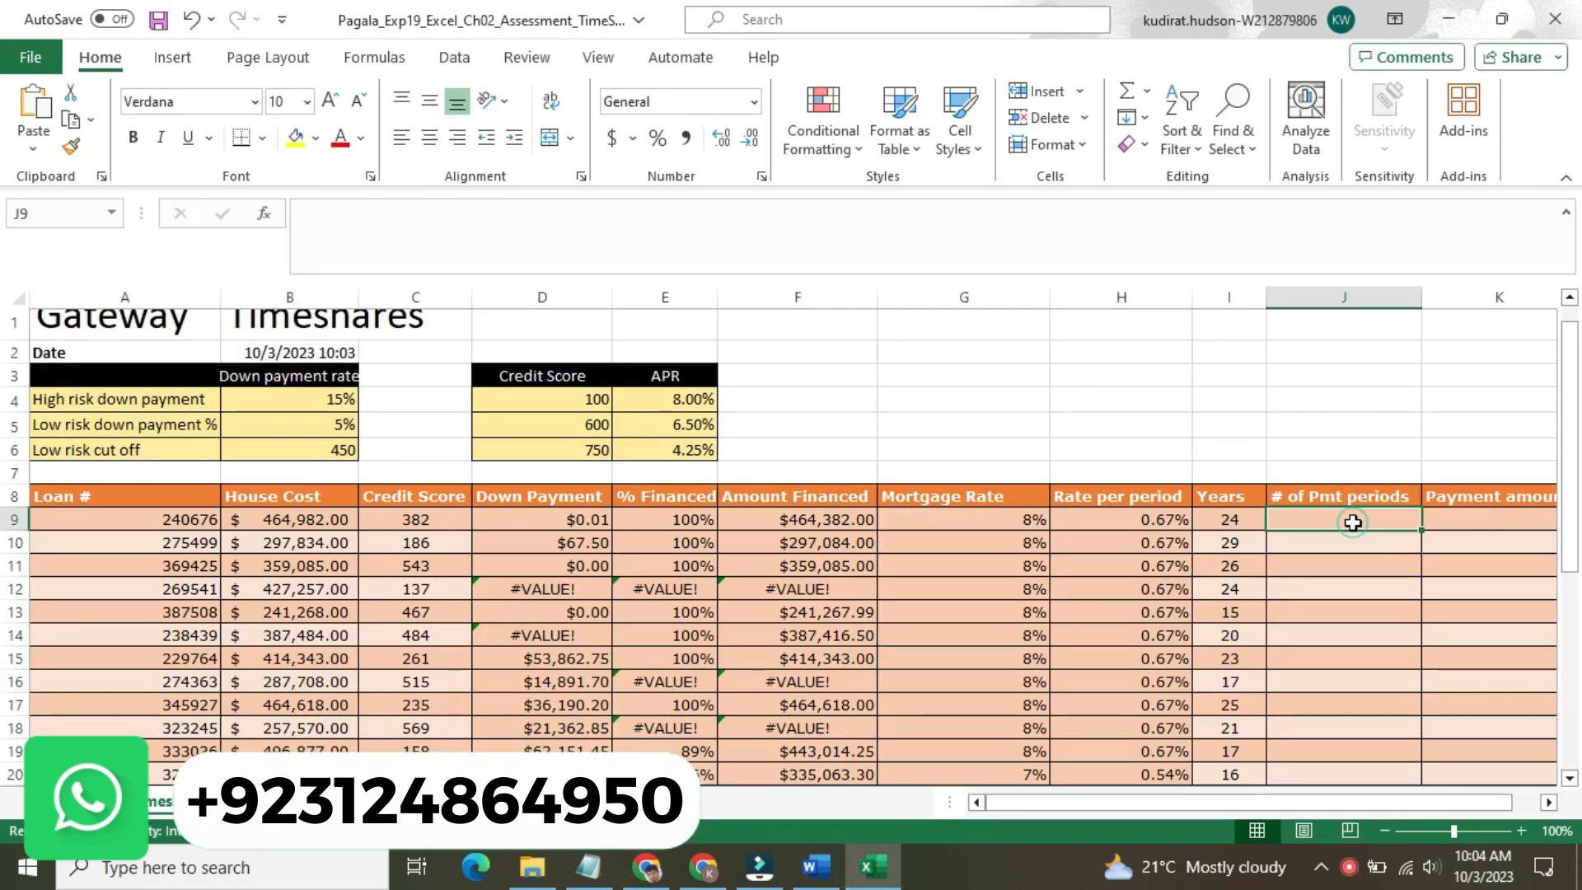
left_click(815, 866)
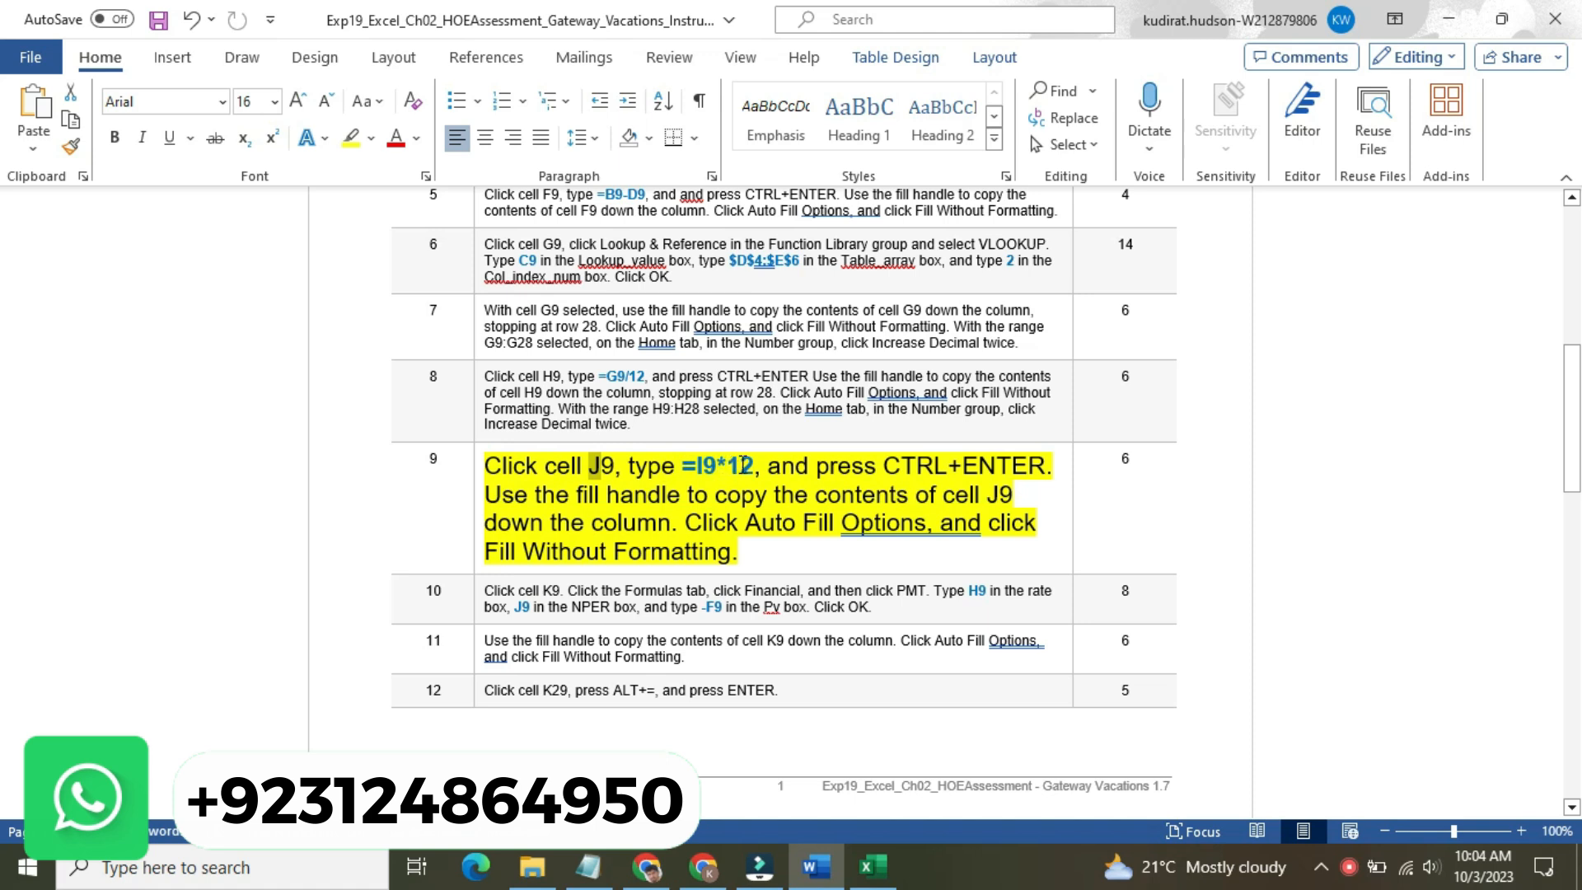
left_click(865, 865)
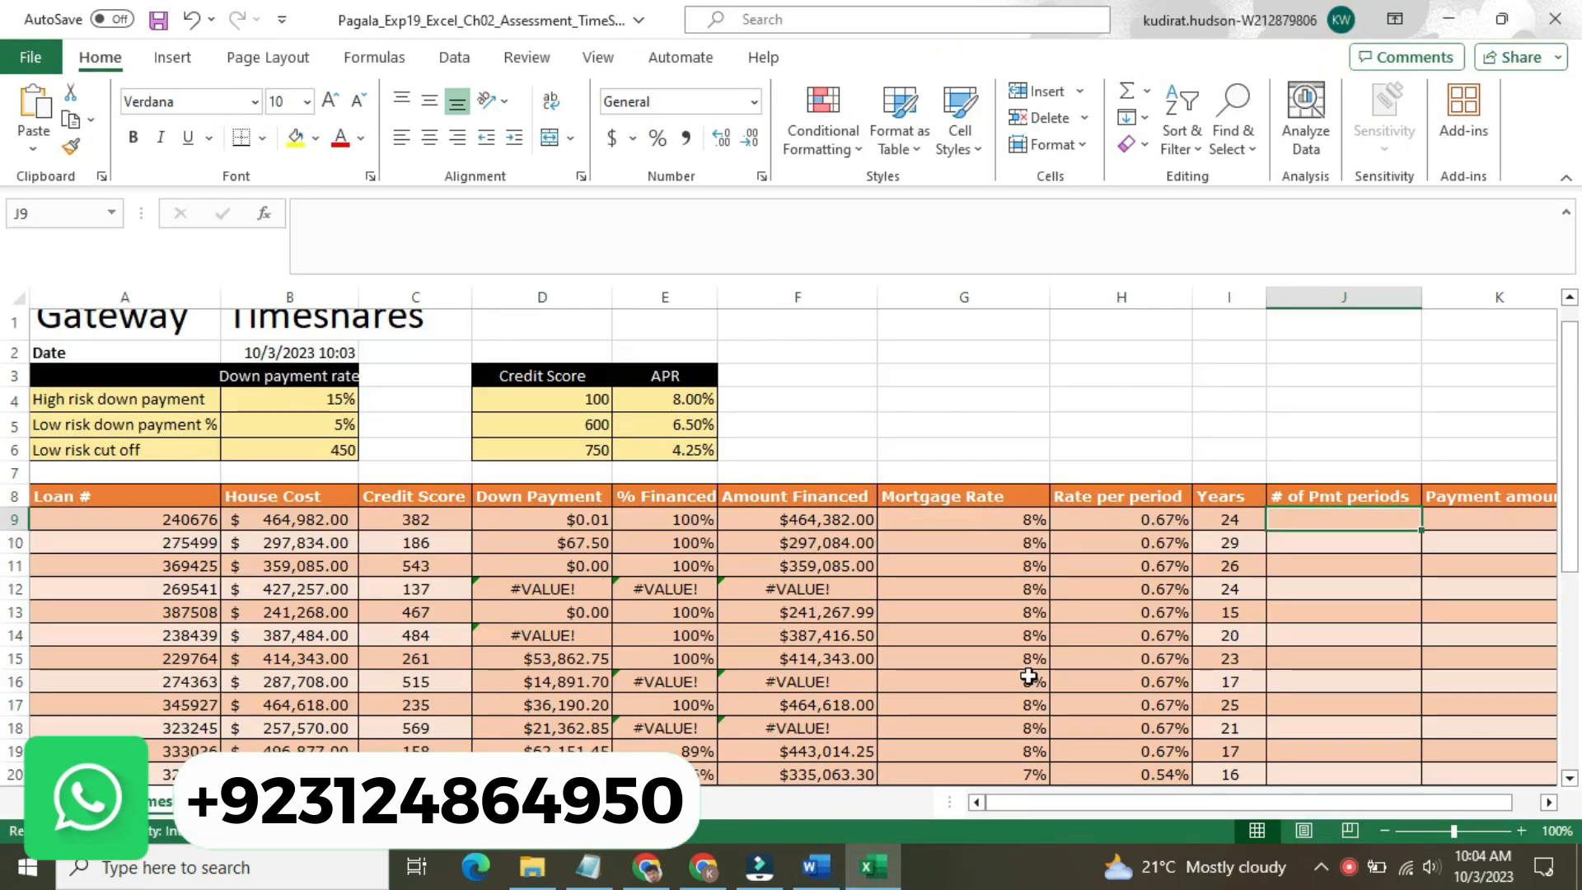
type("=I9*")
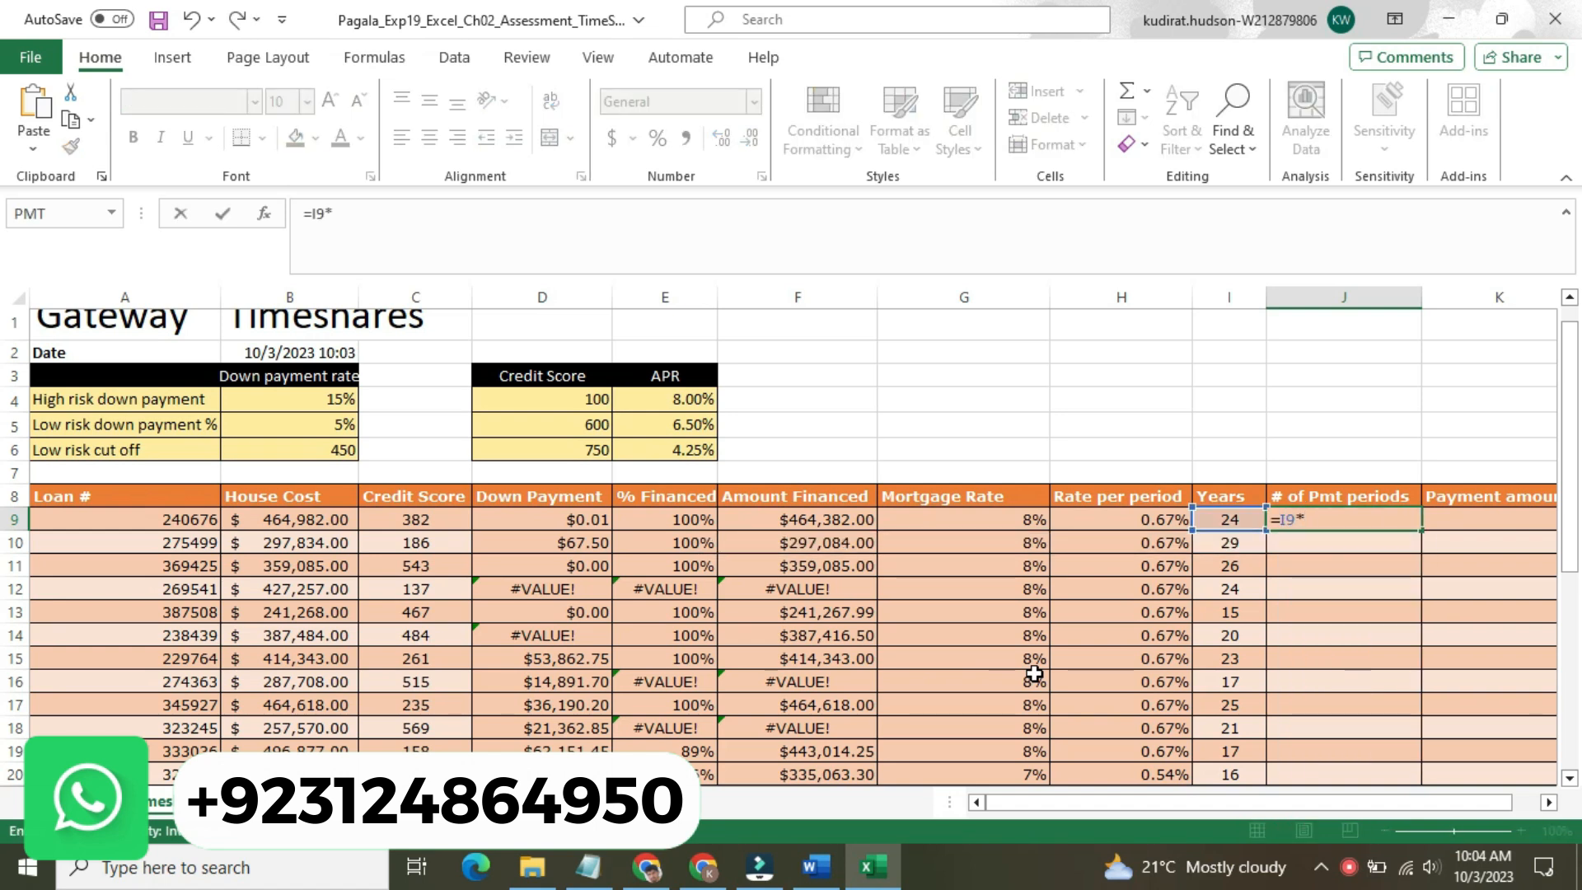
key("Return")
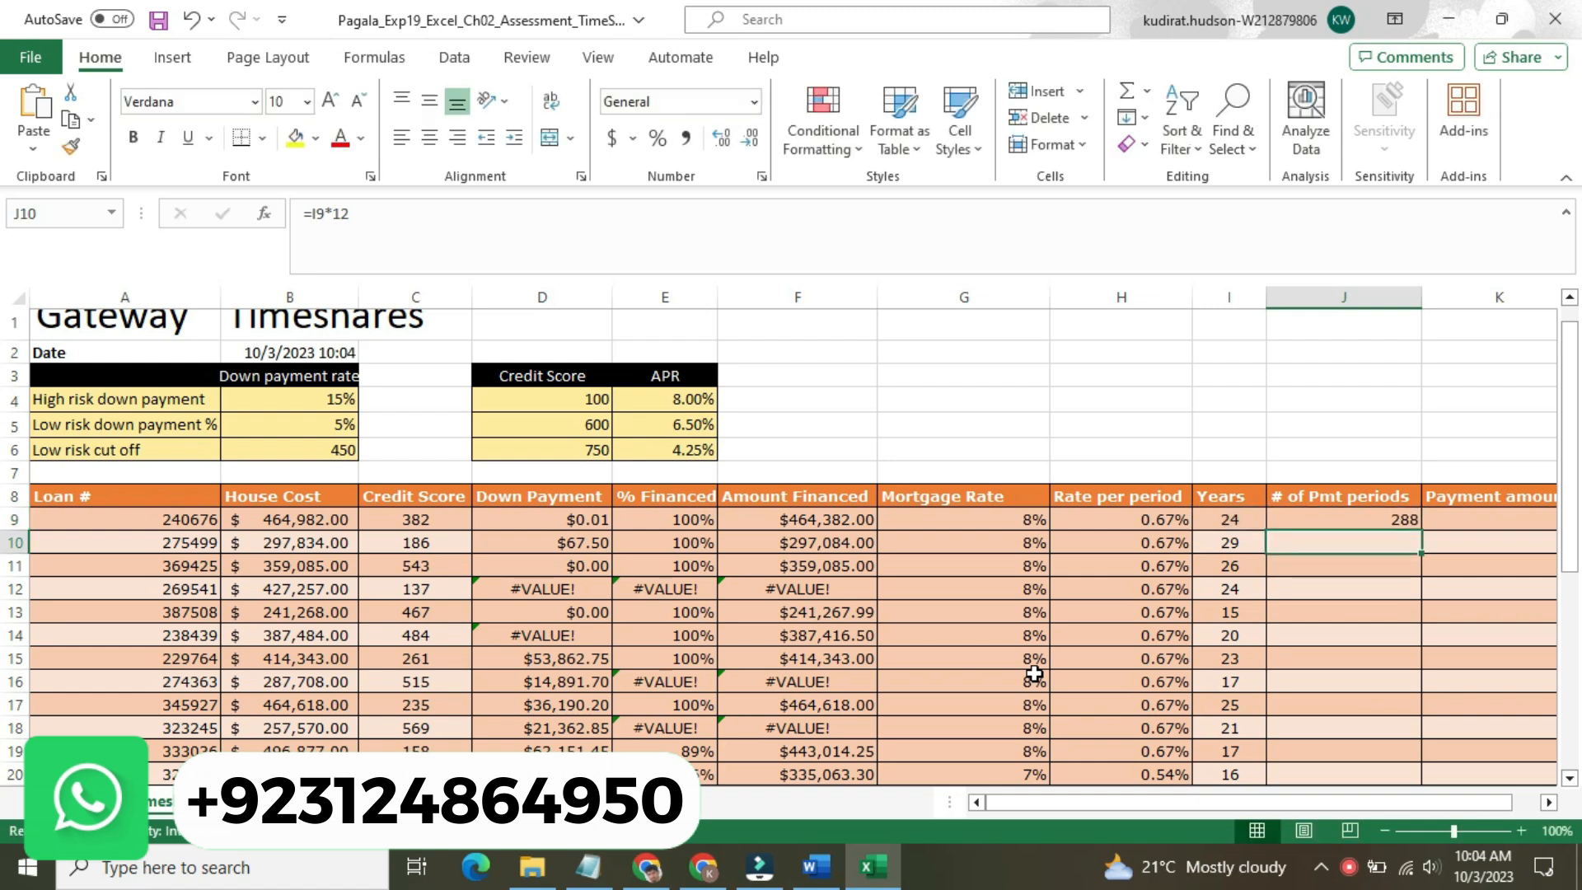
left_click(1329, 521)
double_click(1419, 530)
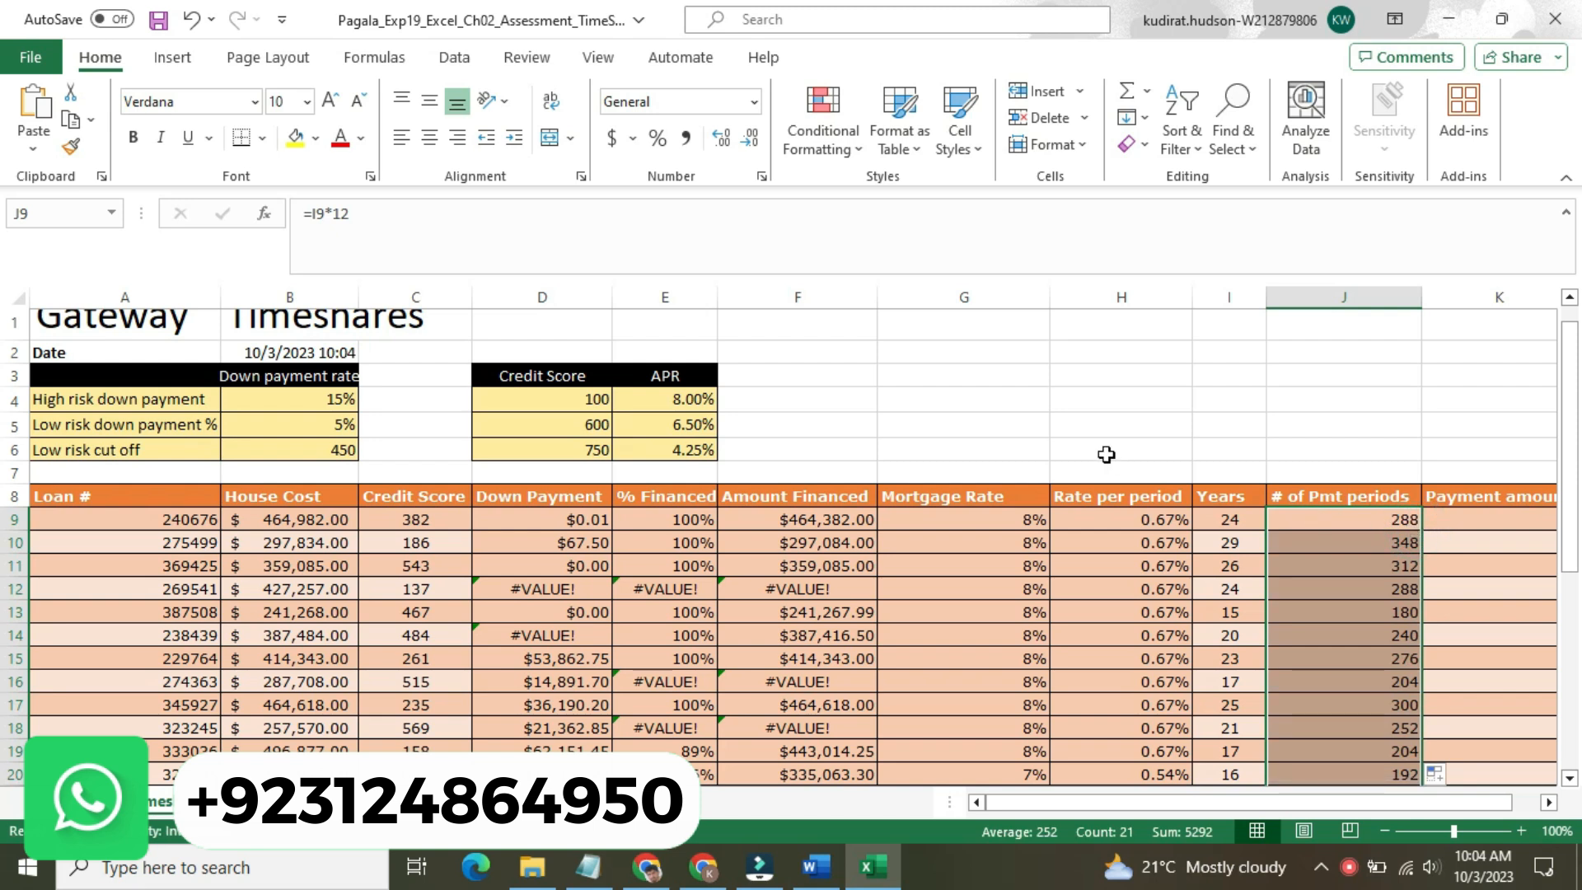
Switch back to the Word instructions and restore step 9's text to font size 9 with no highlight color
left_click(815, 865)
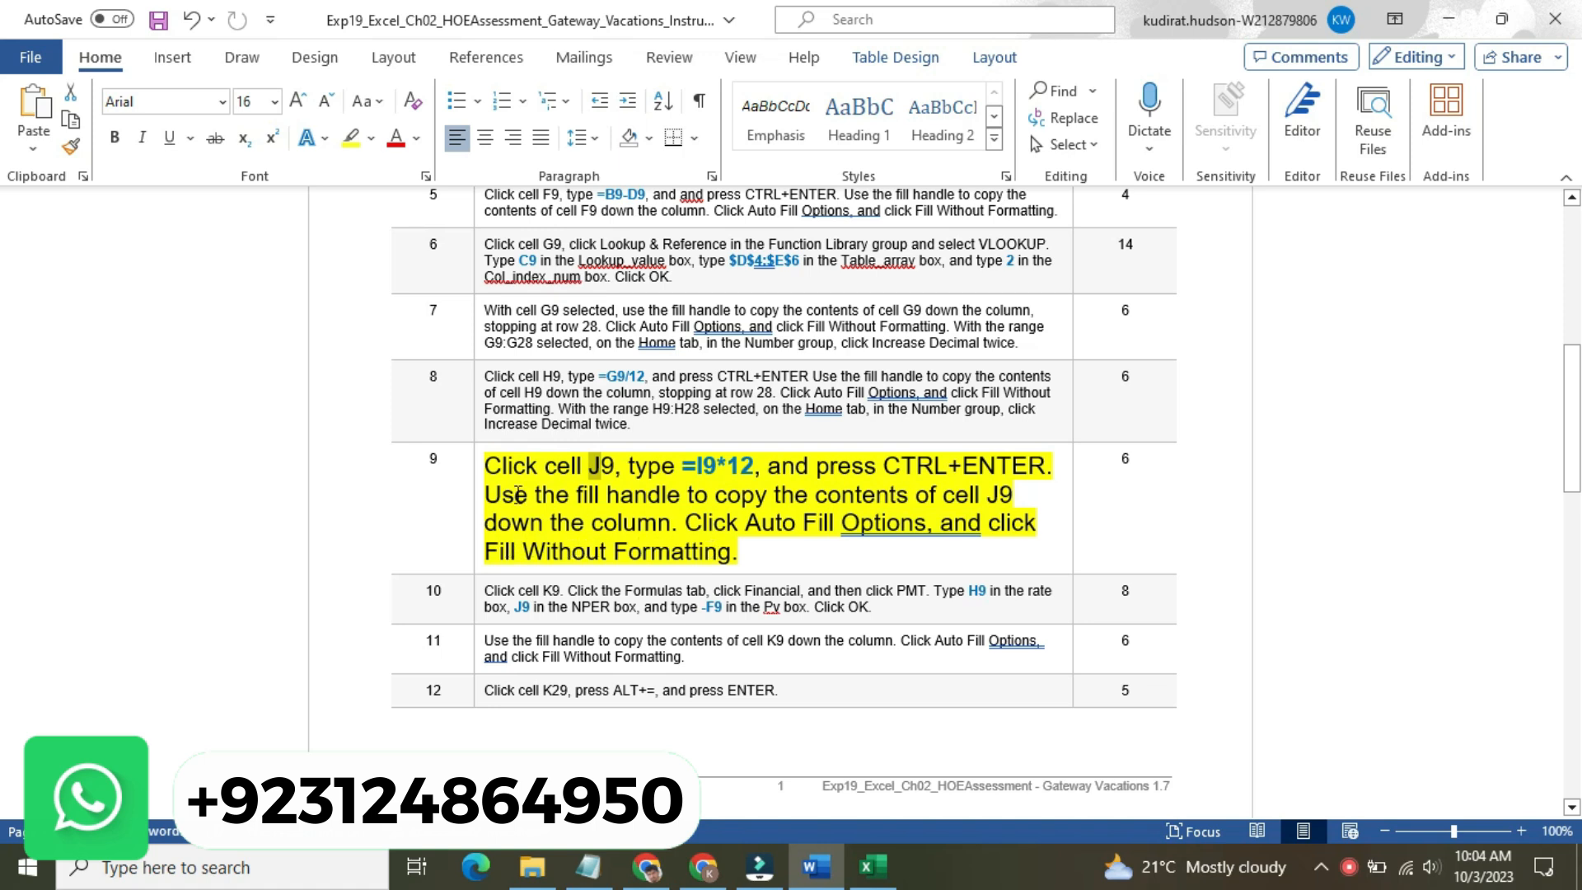
left_click(477, 497)
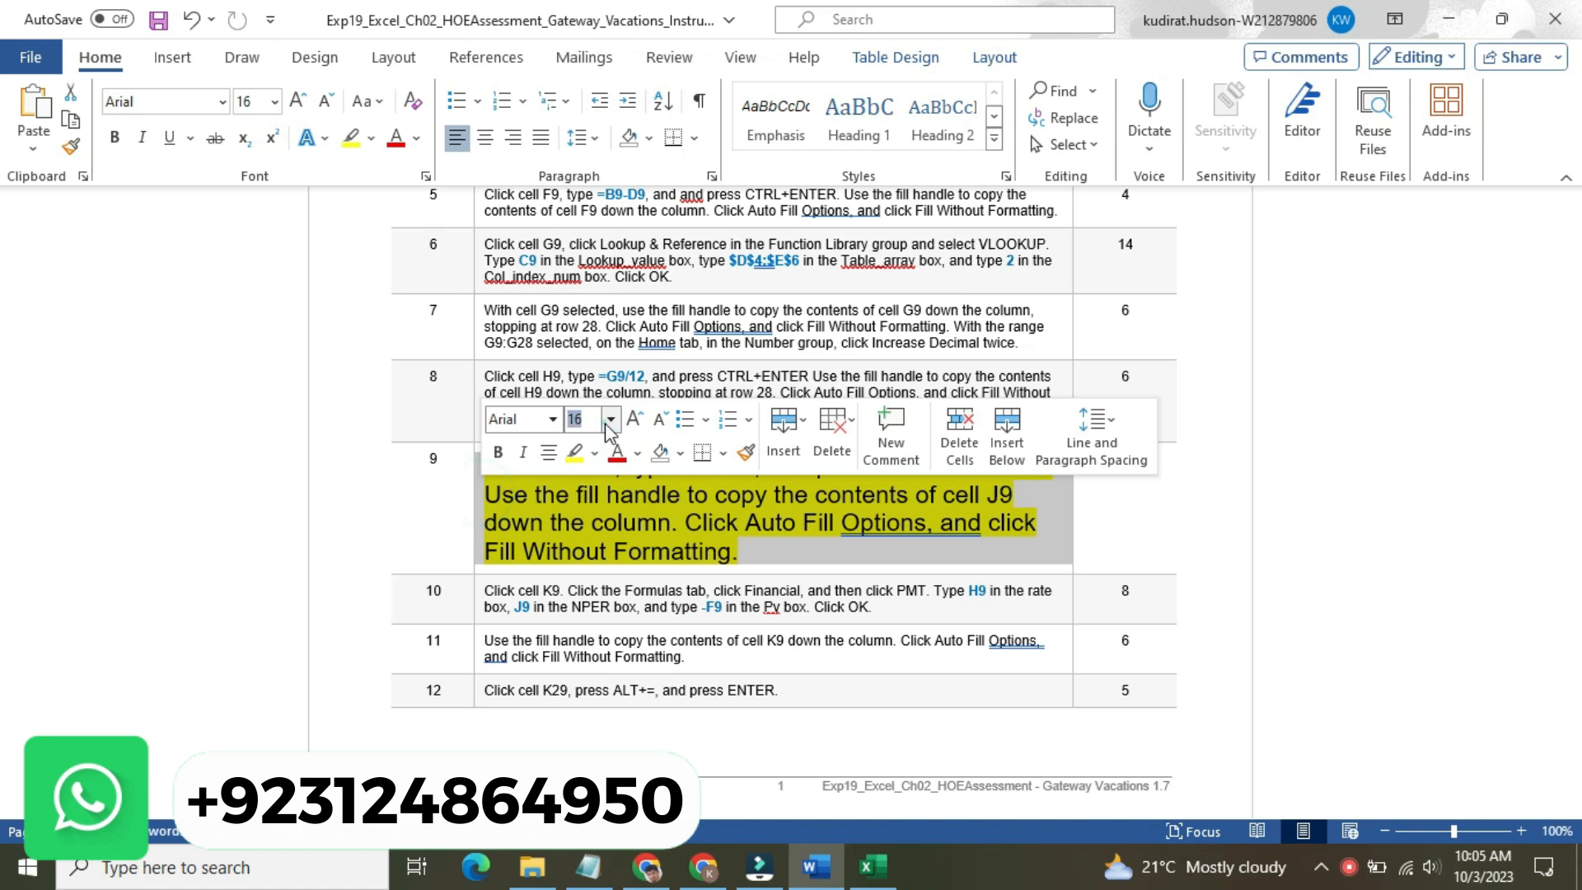
left_click(611, 420)
left_click(585, 475)
left_click(594, 452)
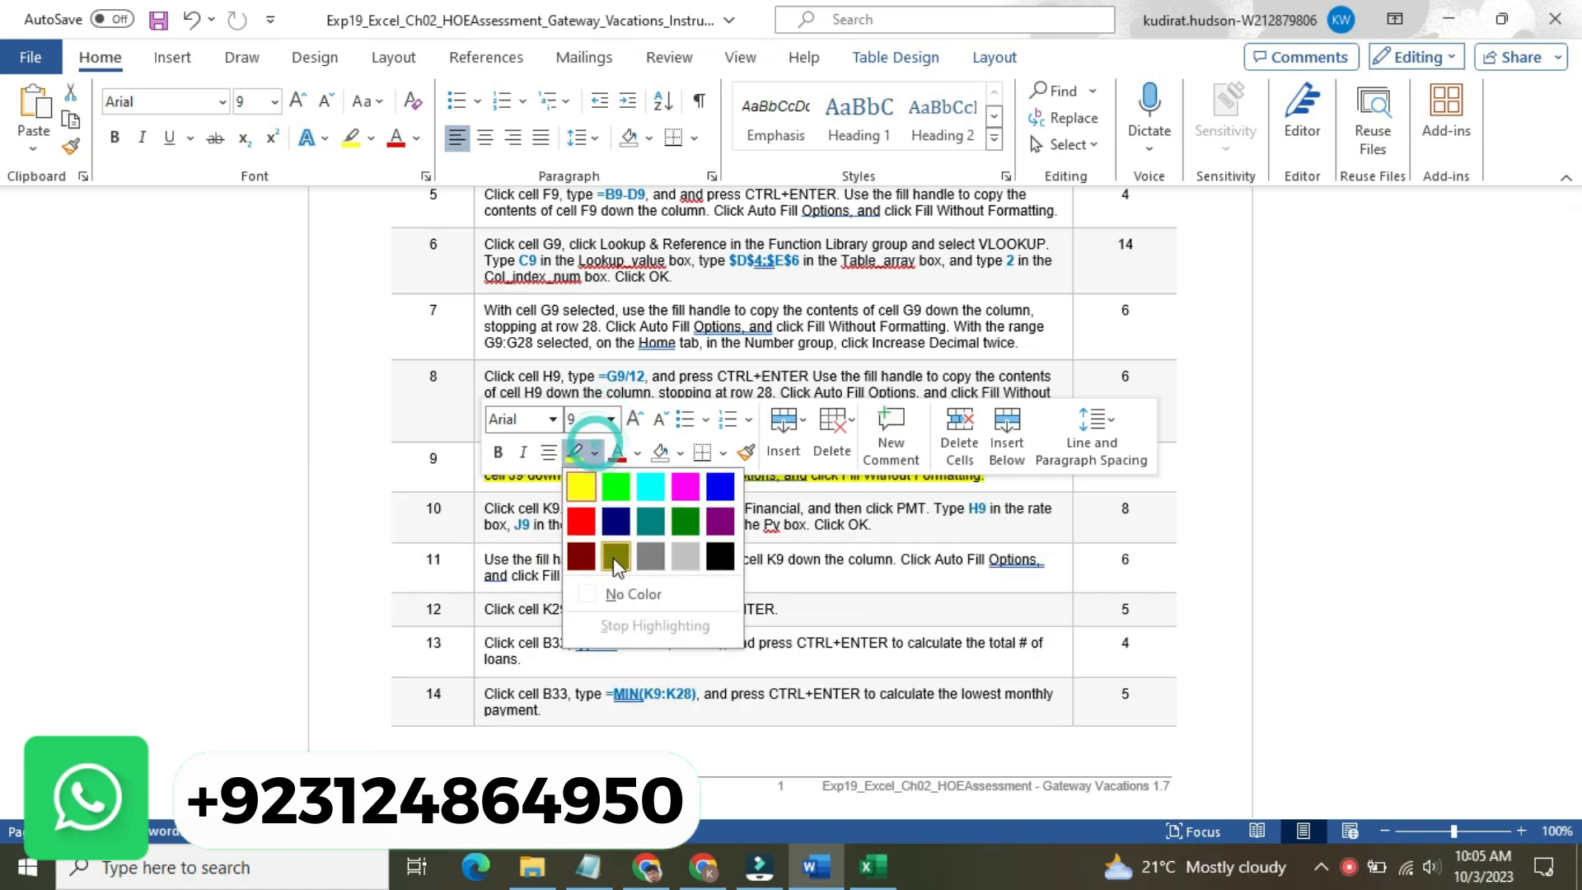
left_click(628, 593)
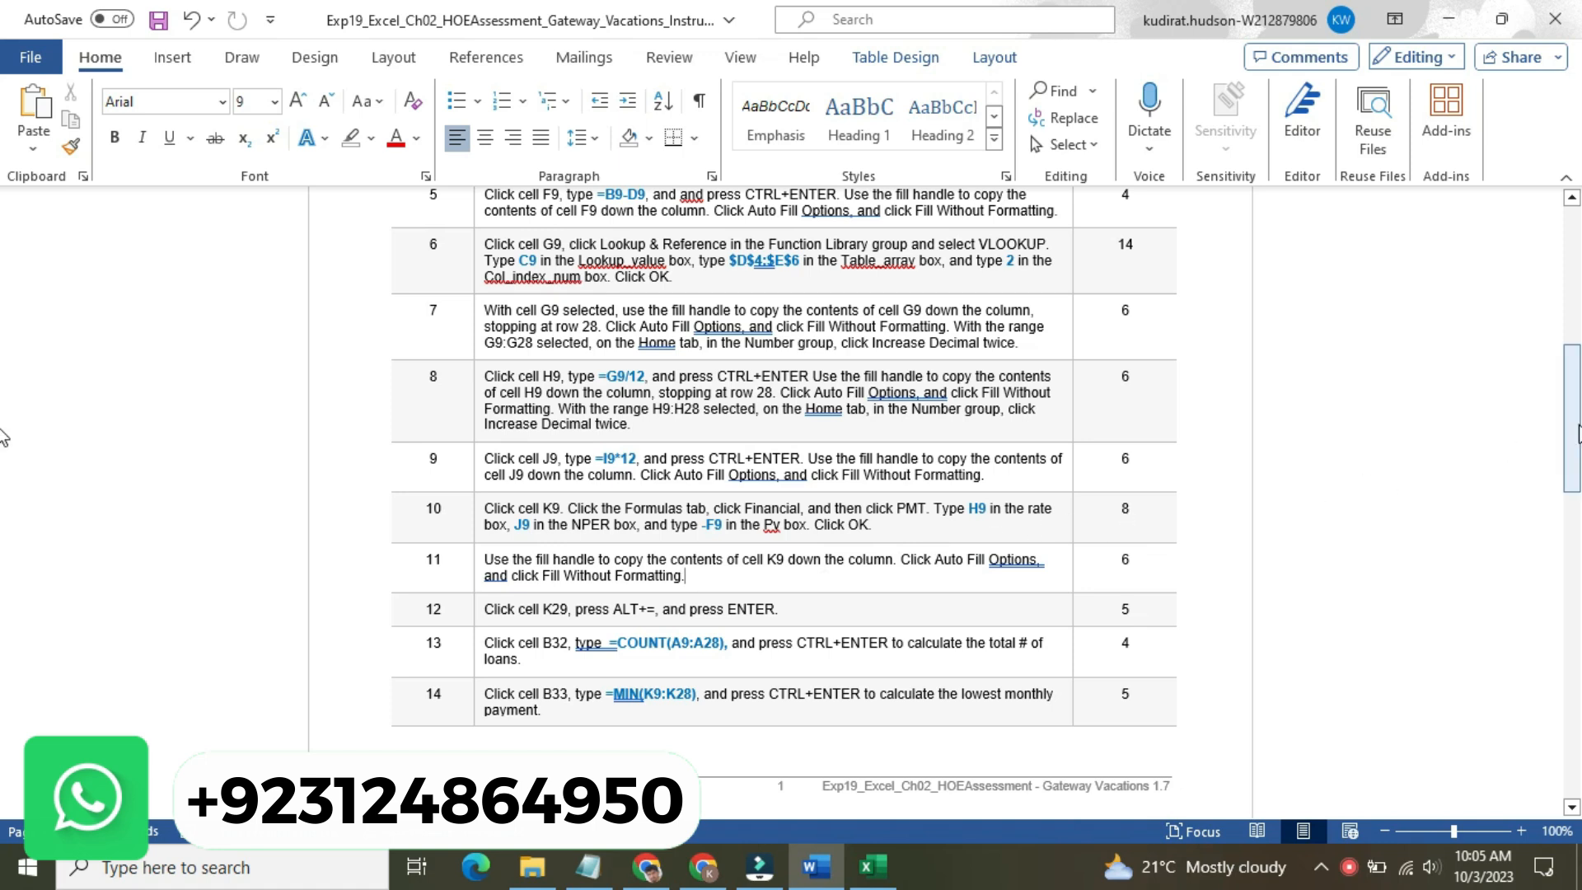
Review the remaining Word instructions through step 19, then return to the beginning of the document
left_click_drag(1576, 434, 1576, 484)
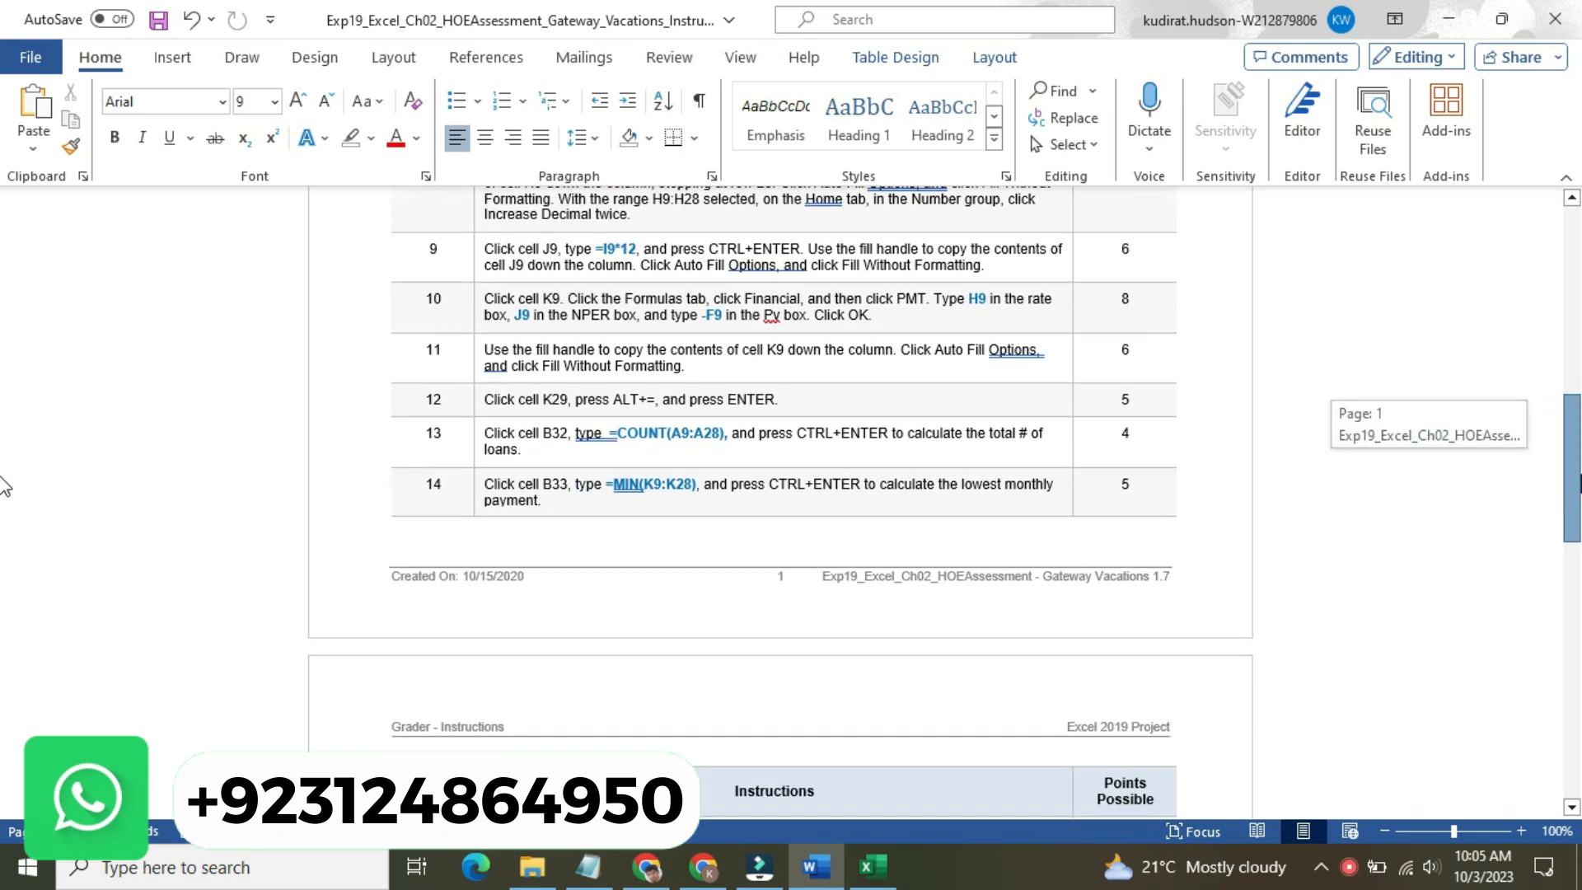
left_click_drag(1572, 517, 1571, 610)
left_click_drag(4, 610, 4, 577)
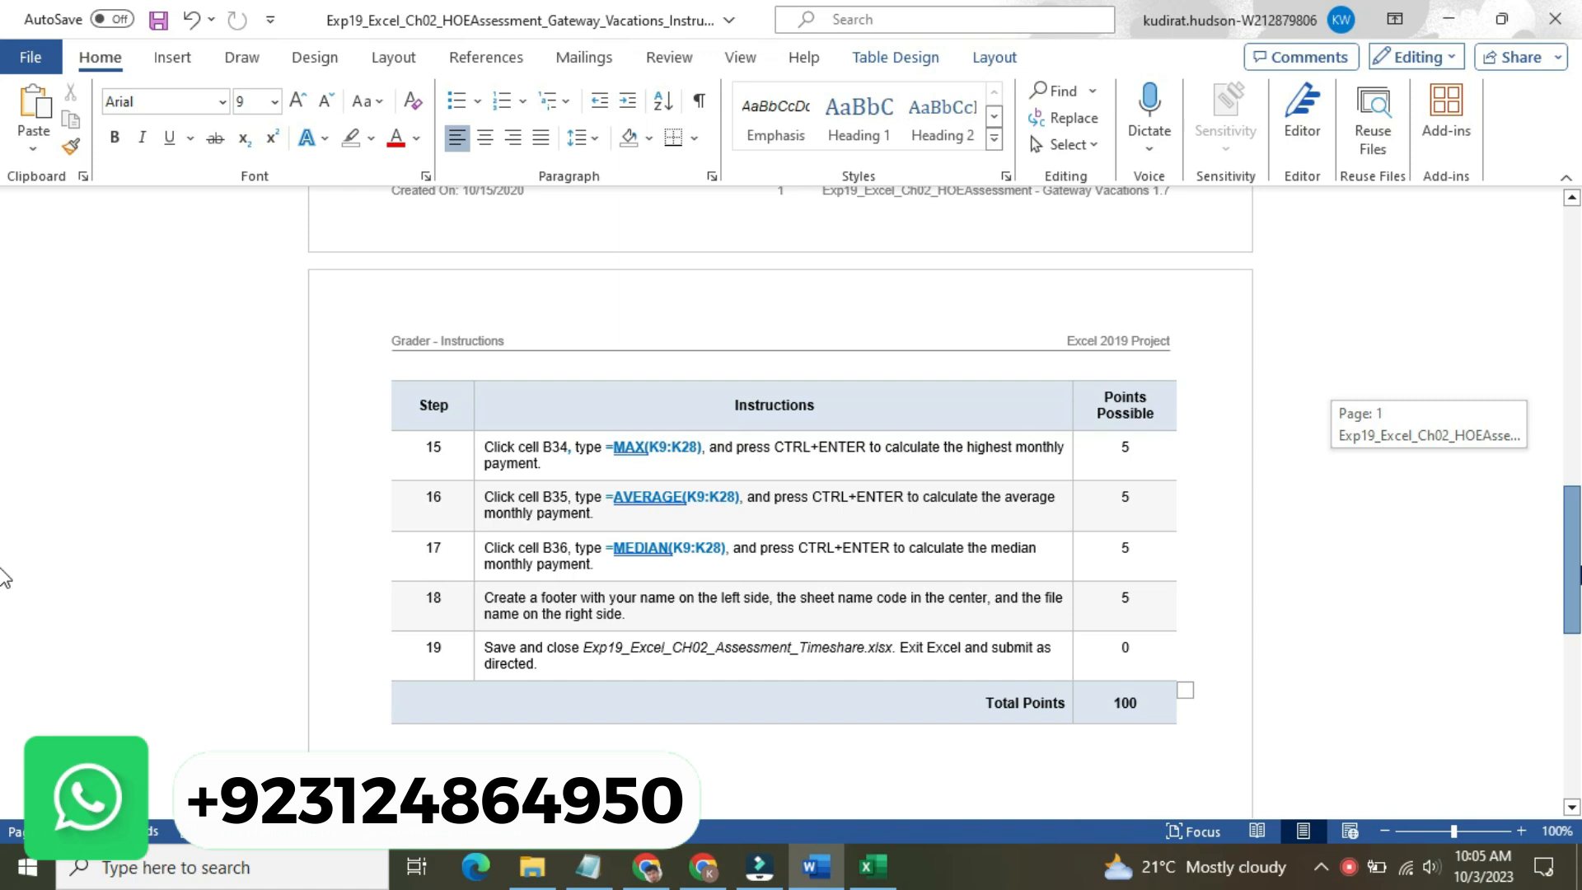
left_click_drag(4, 577, 5, 577)
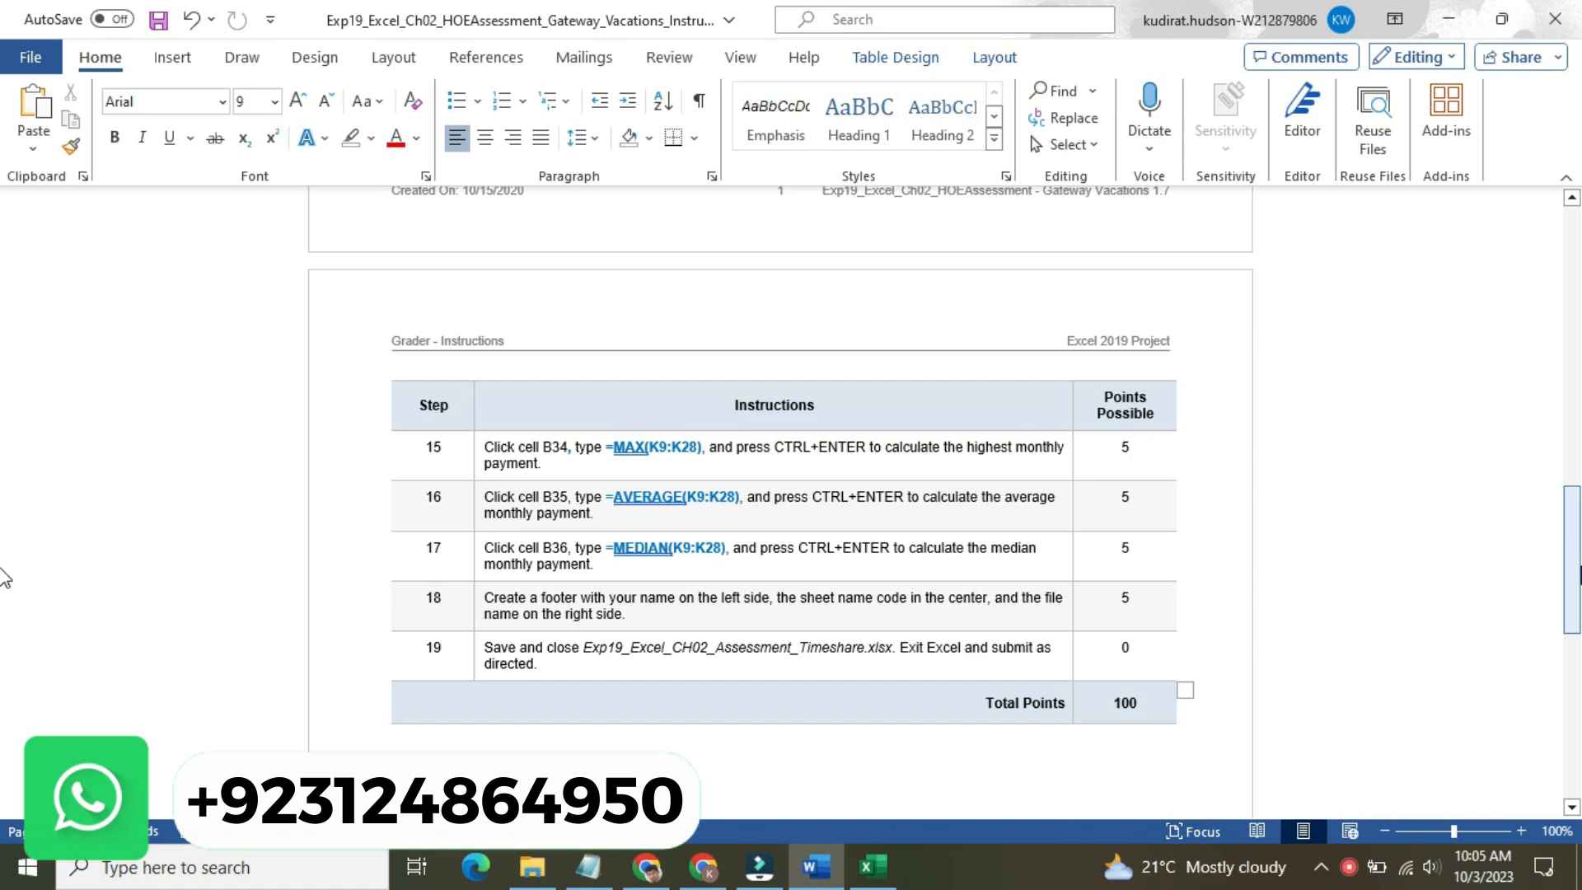
left_click_drag(1573, 590, 1574, 500)
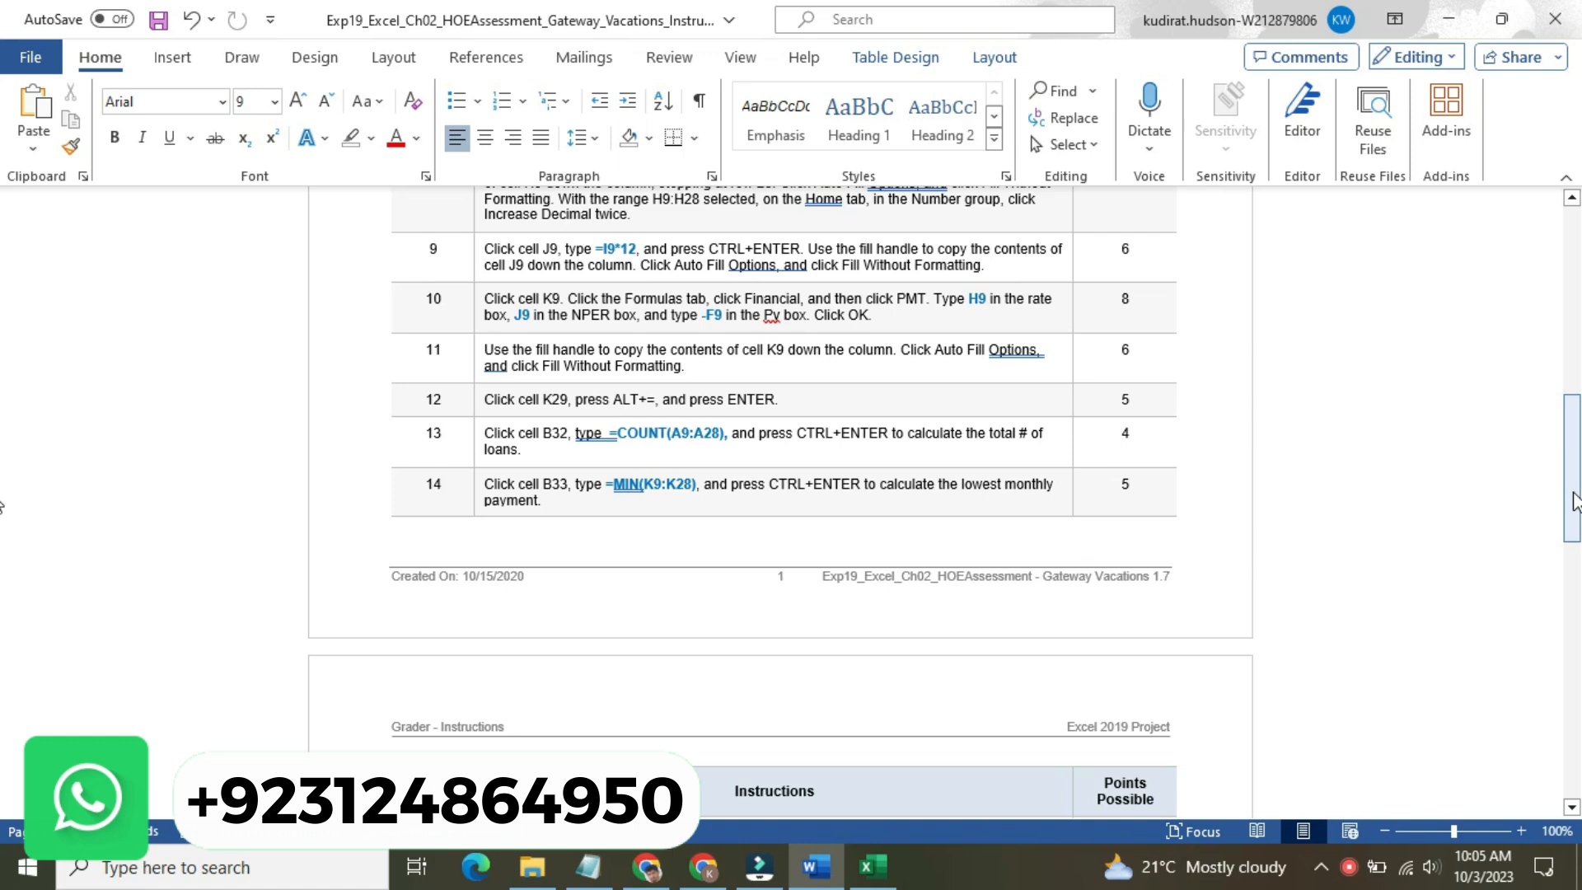
left_click_drag(1575, 503, 1573, 299)
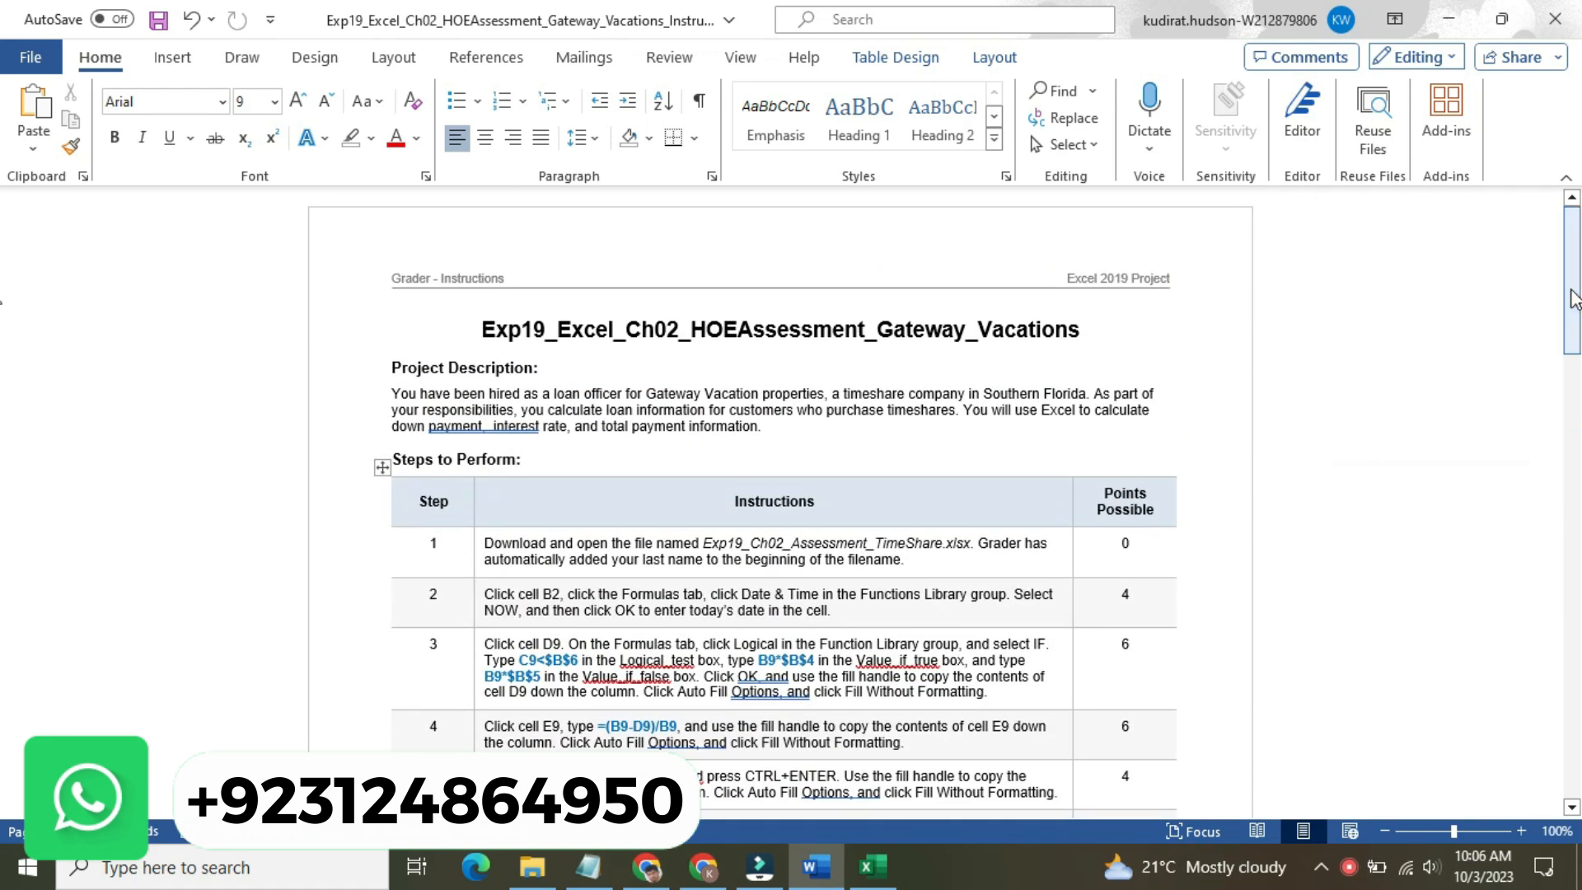